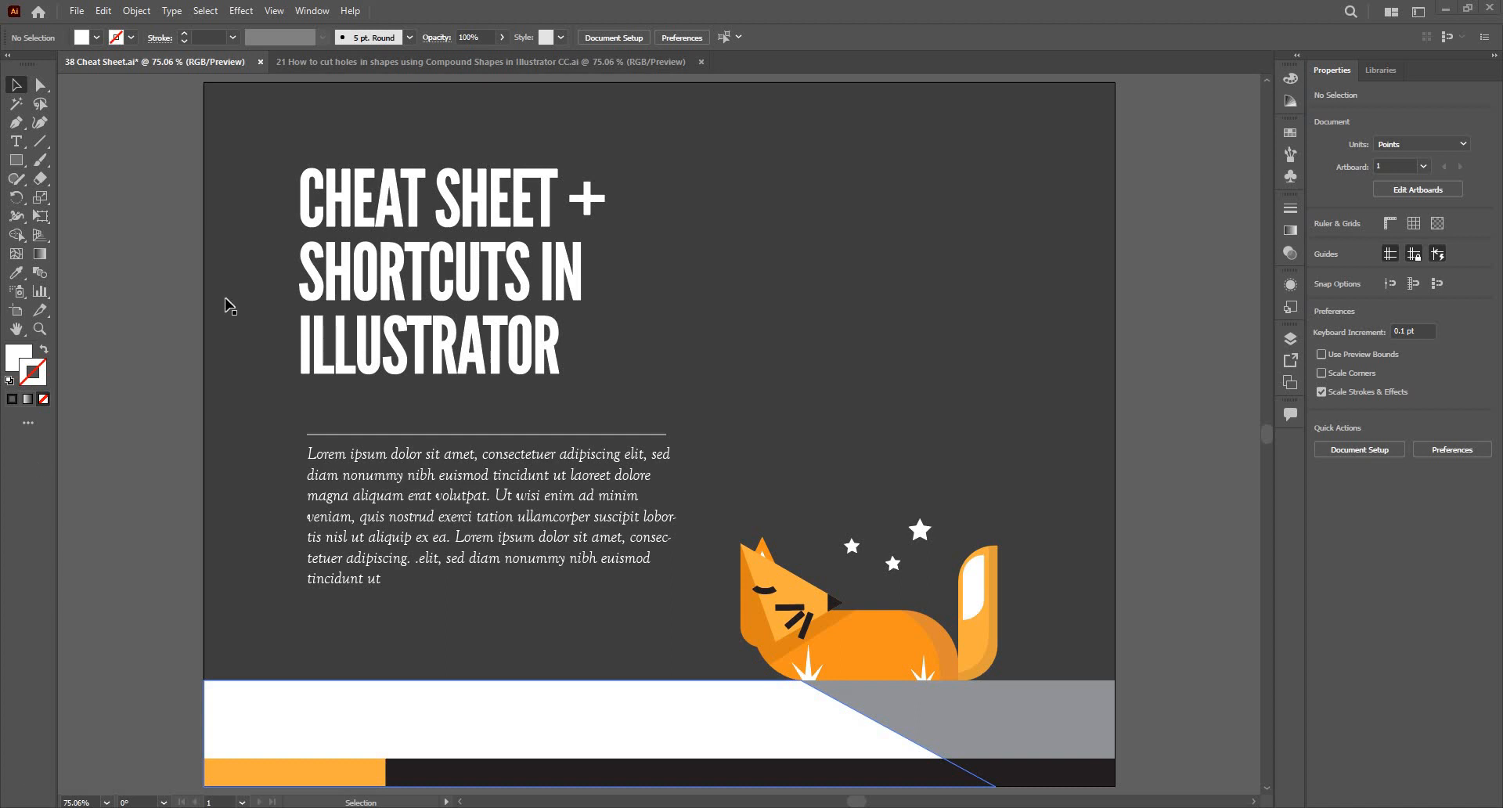
Step: Inspect the dark background rectangle and the rest of the artwork in Outline view, and return to Preview
left_click(296, 139)
key("ctrl+y")
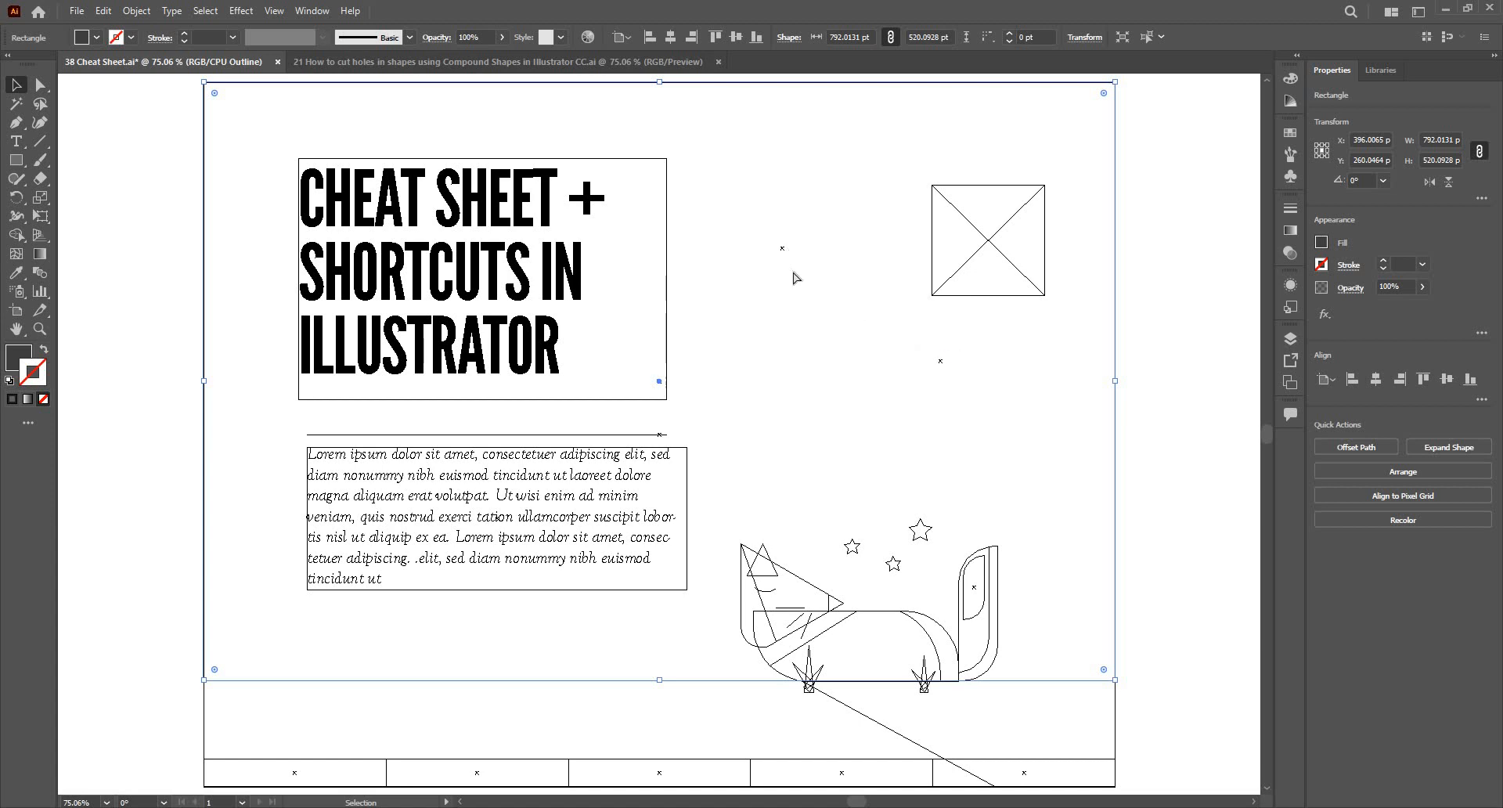
key("ctrl+y")
key("v")
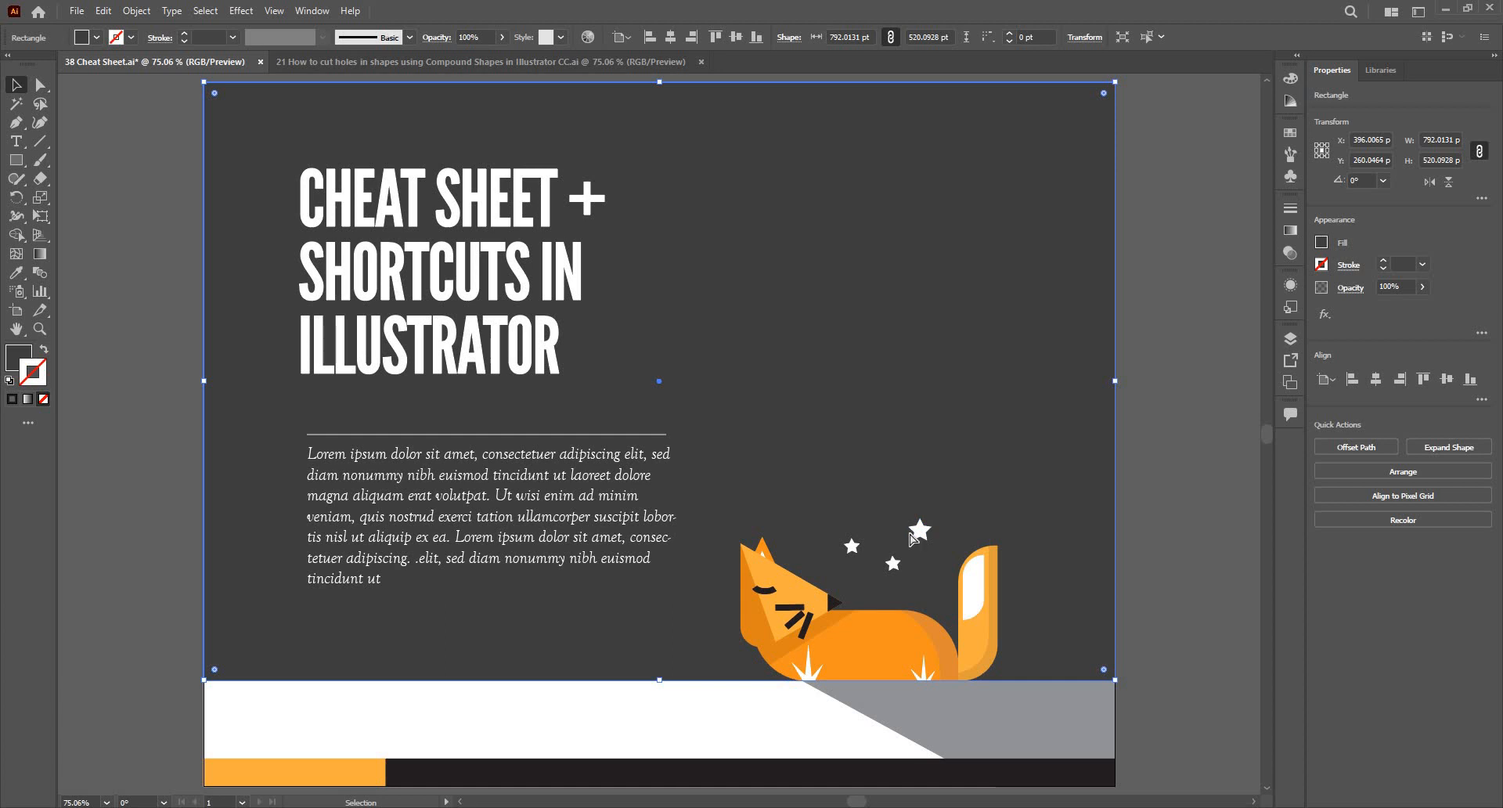
key("ctrl")
key("ctrl+y")
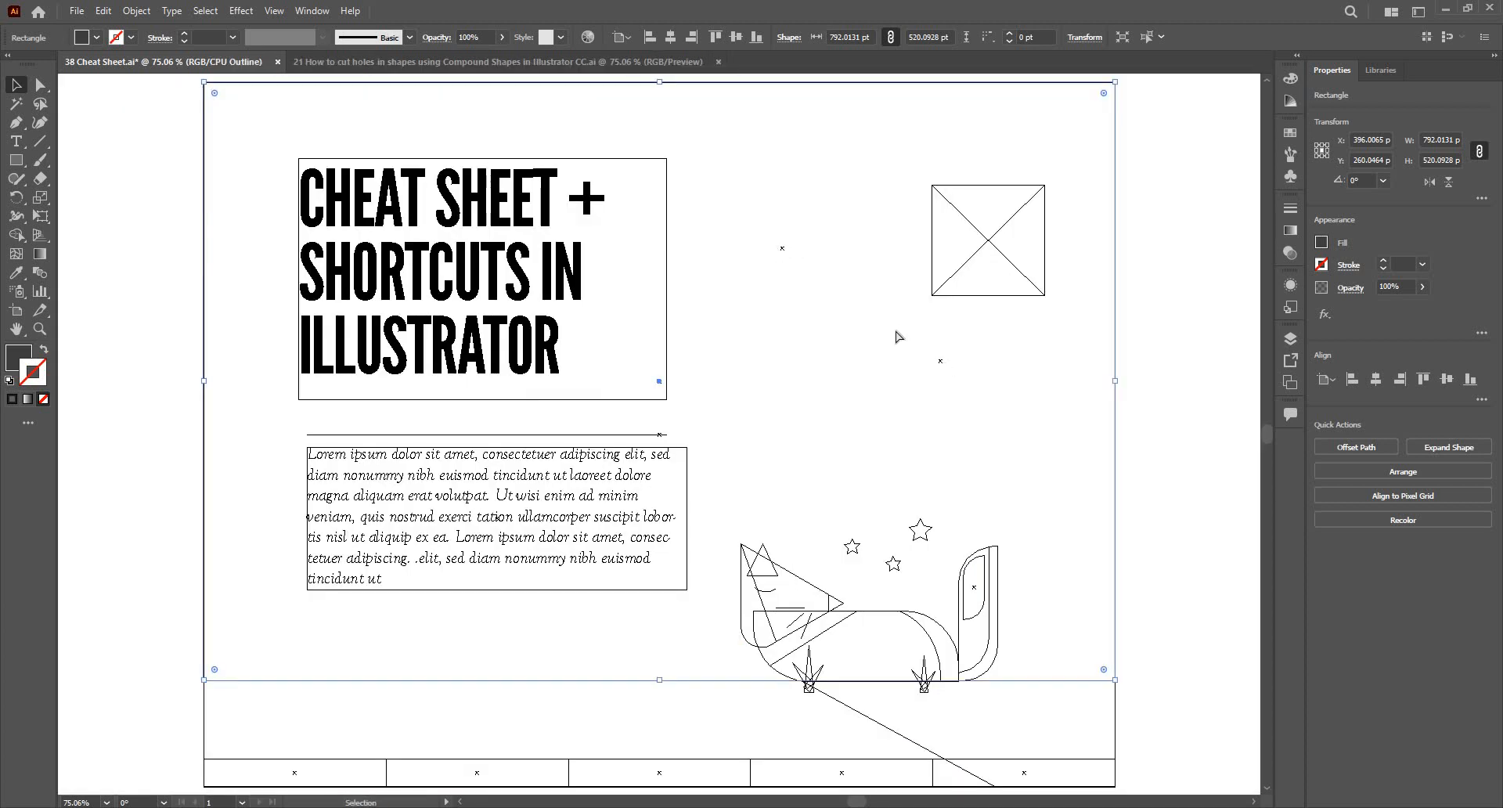
key("ctrl+y")
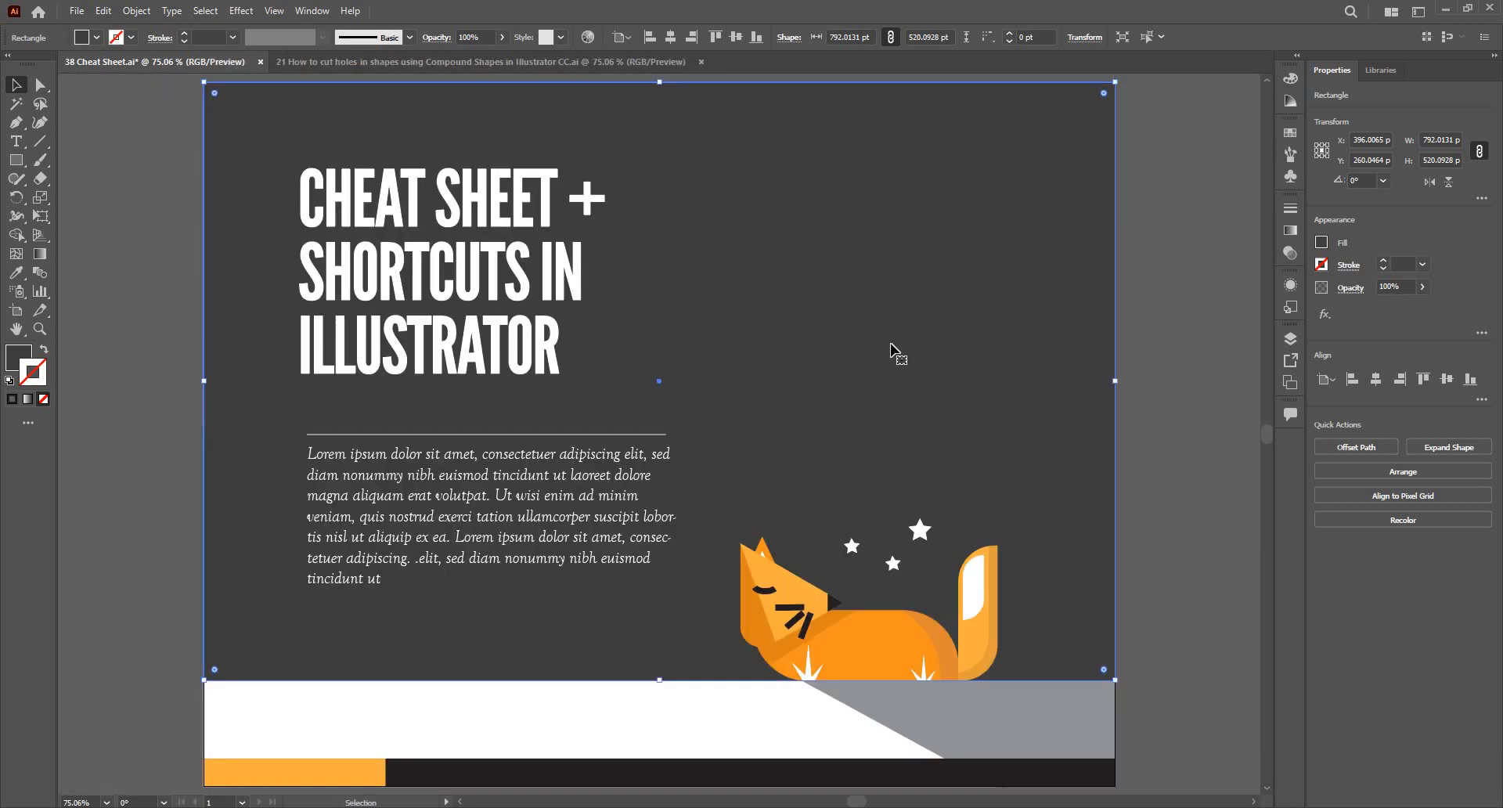
Step: Clean up the document's stray points, unpainted objects and empty text paths, and check the result in Outline view
left_click(131, 13)
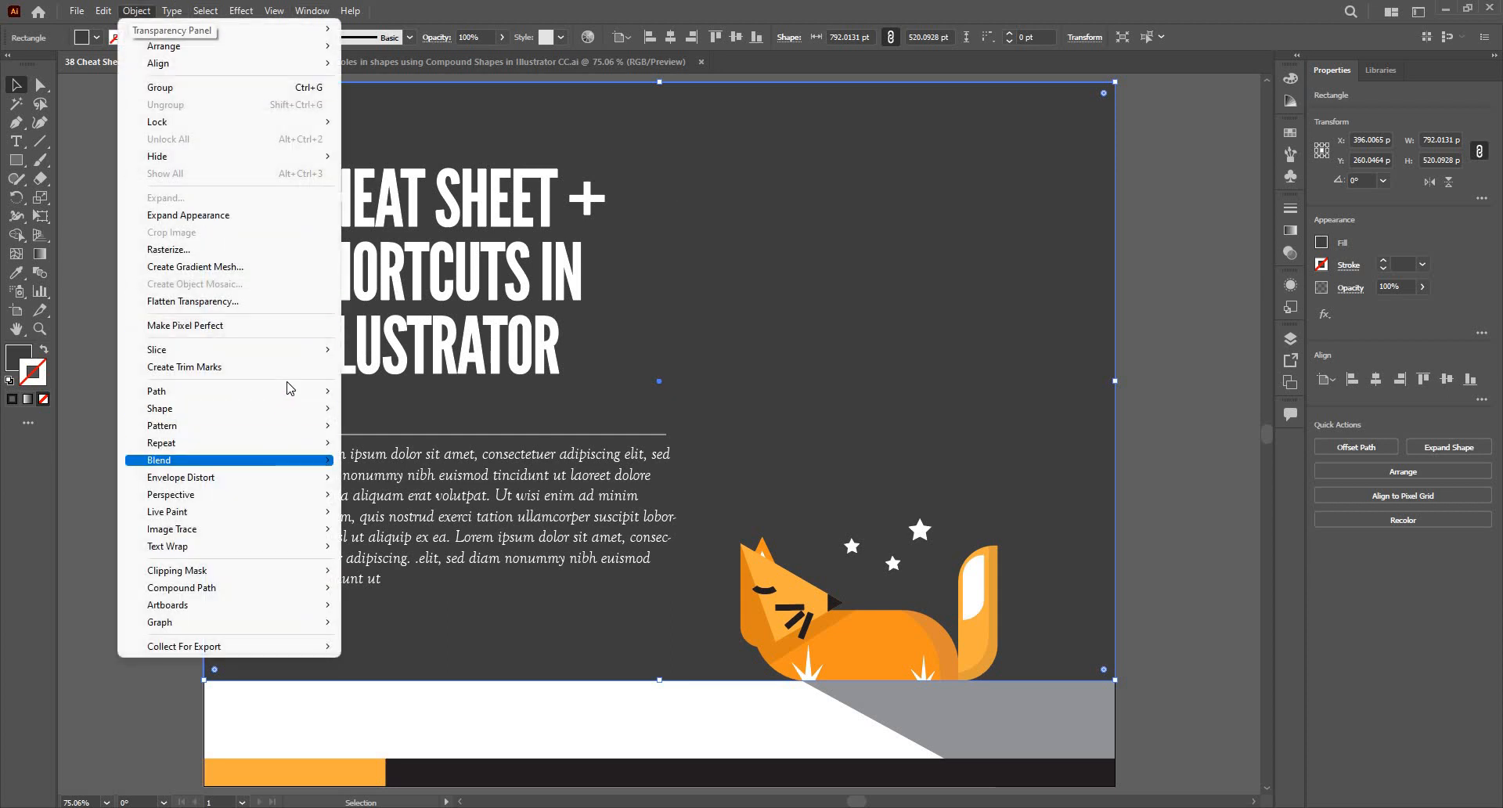
mouse_move(301, 393)
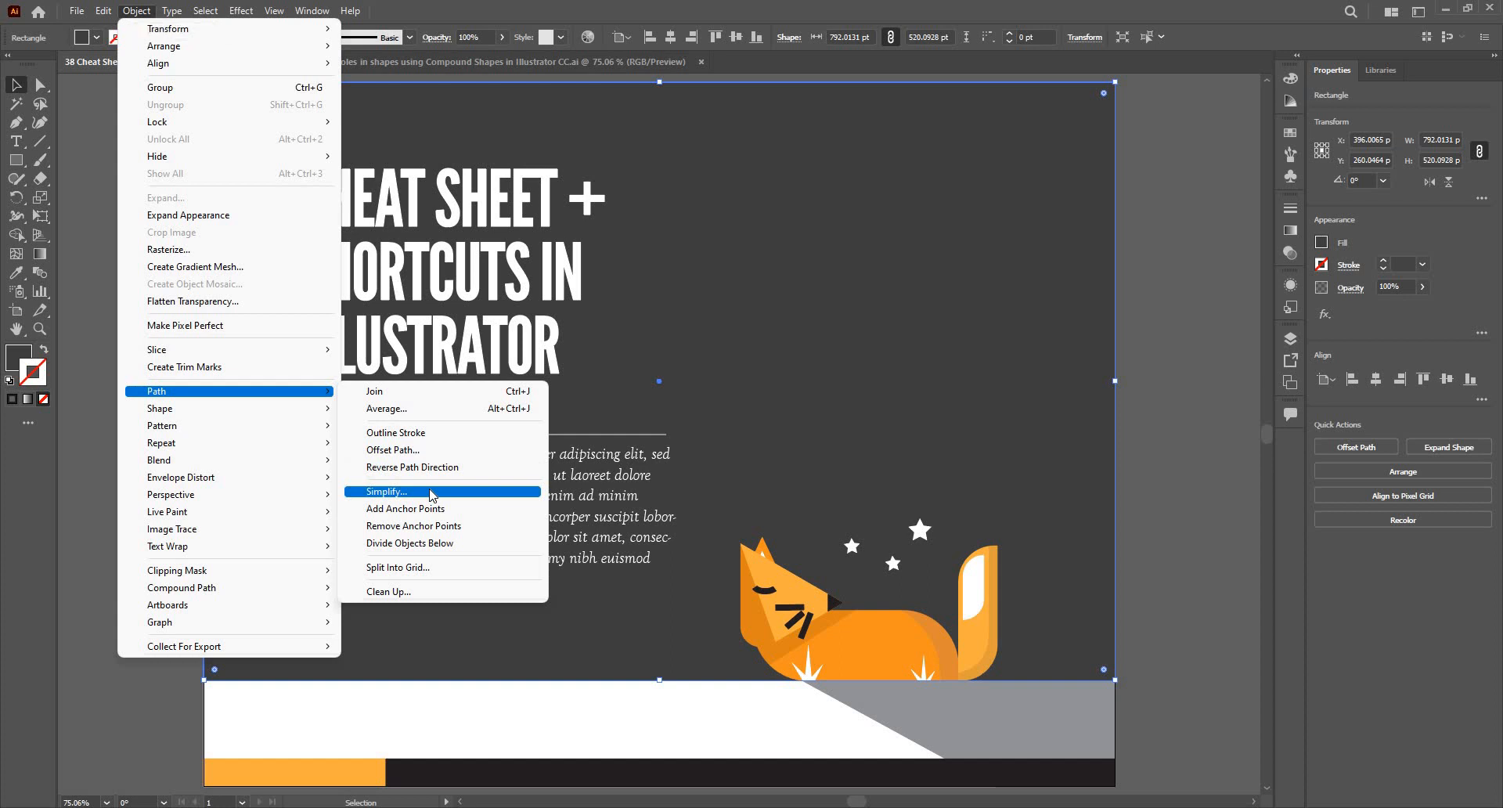
left_click(433, 592)
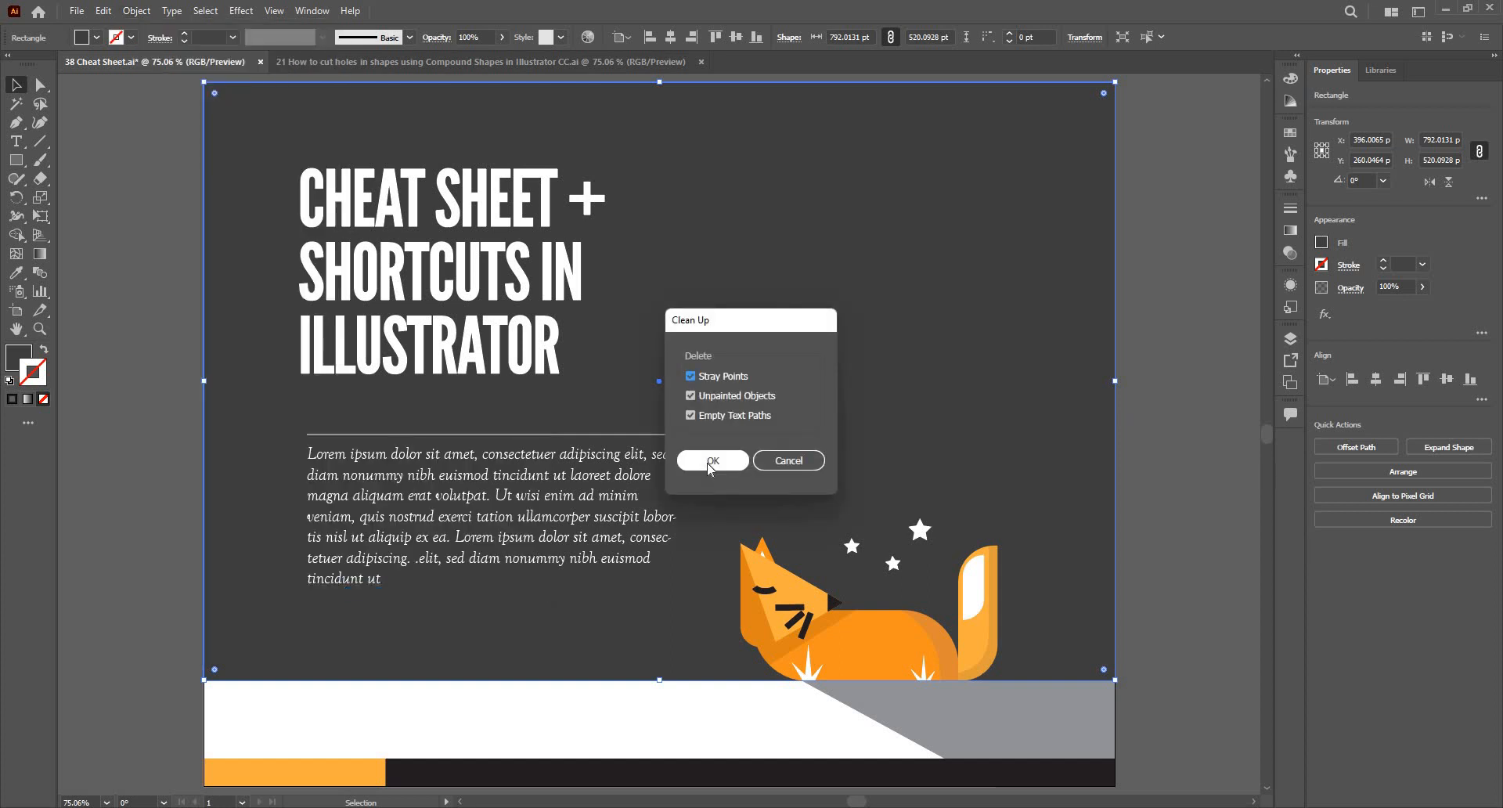
left_click(711, 463)
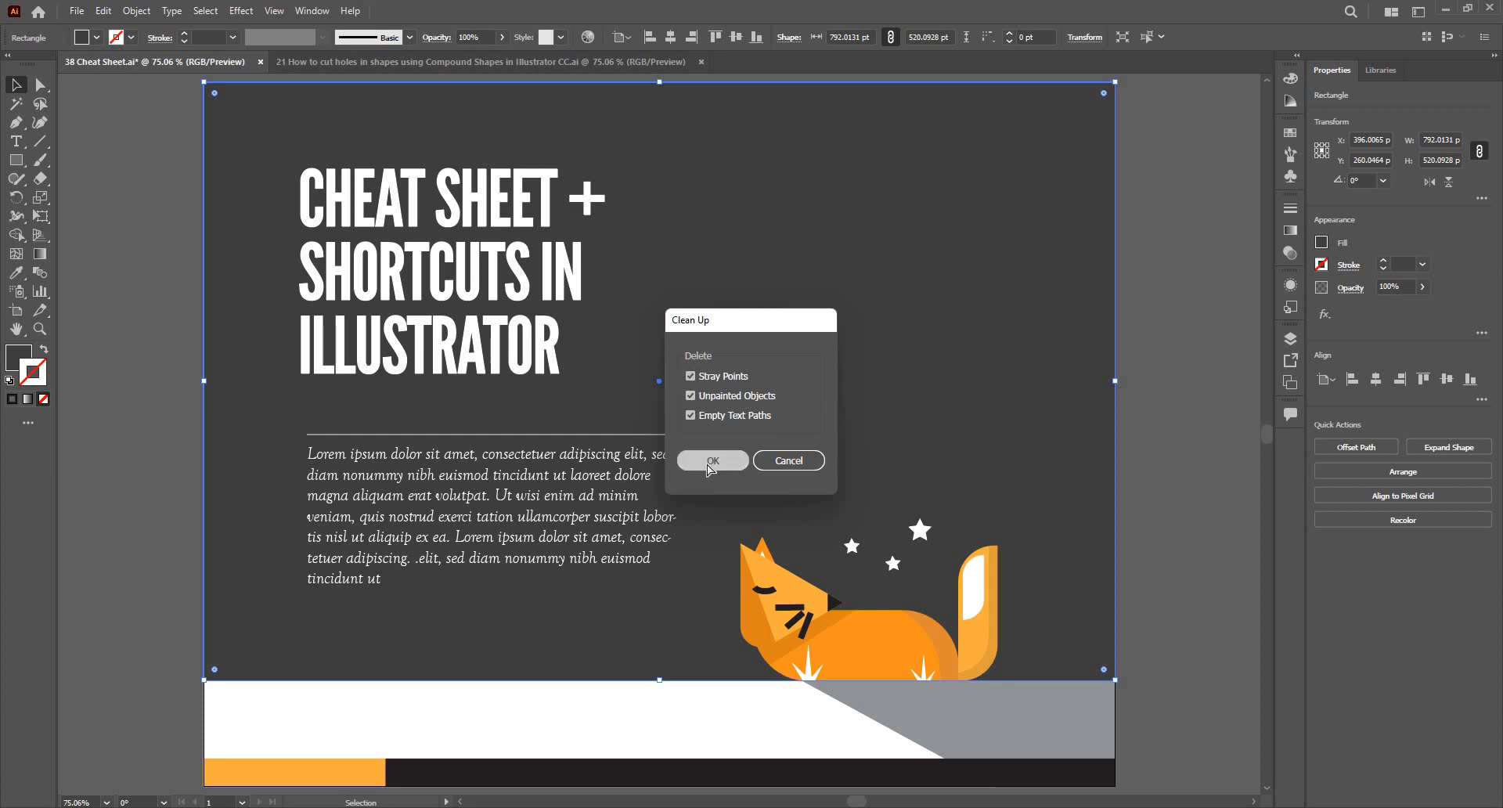
key("ctrl+y")
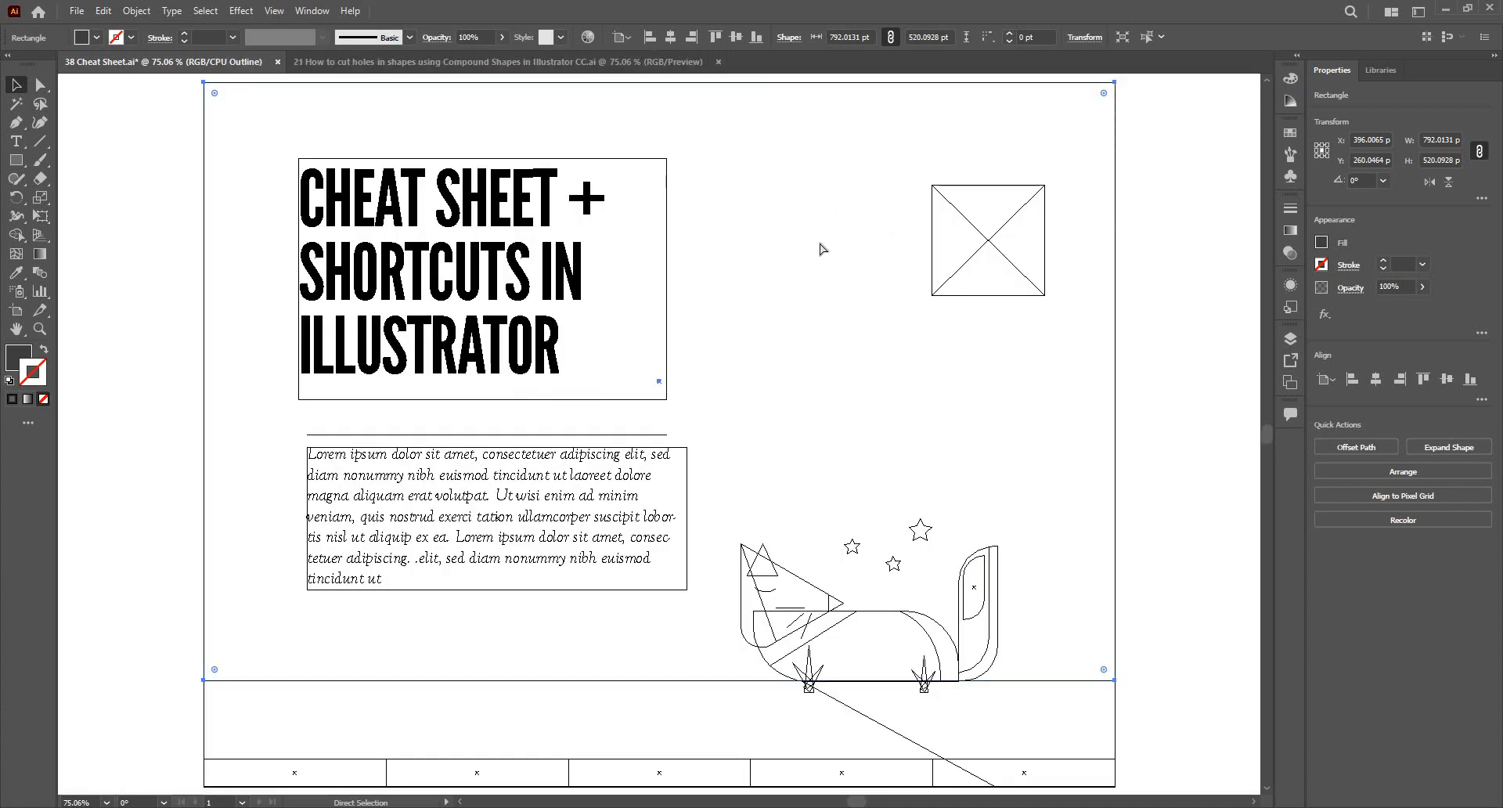
key("ctrl+y")
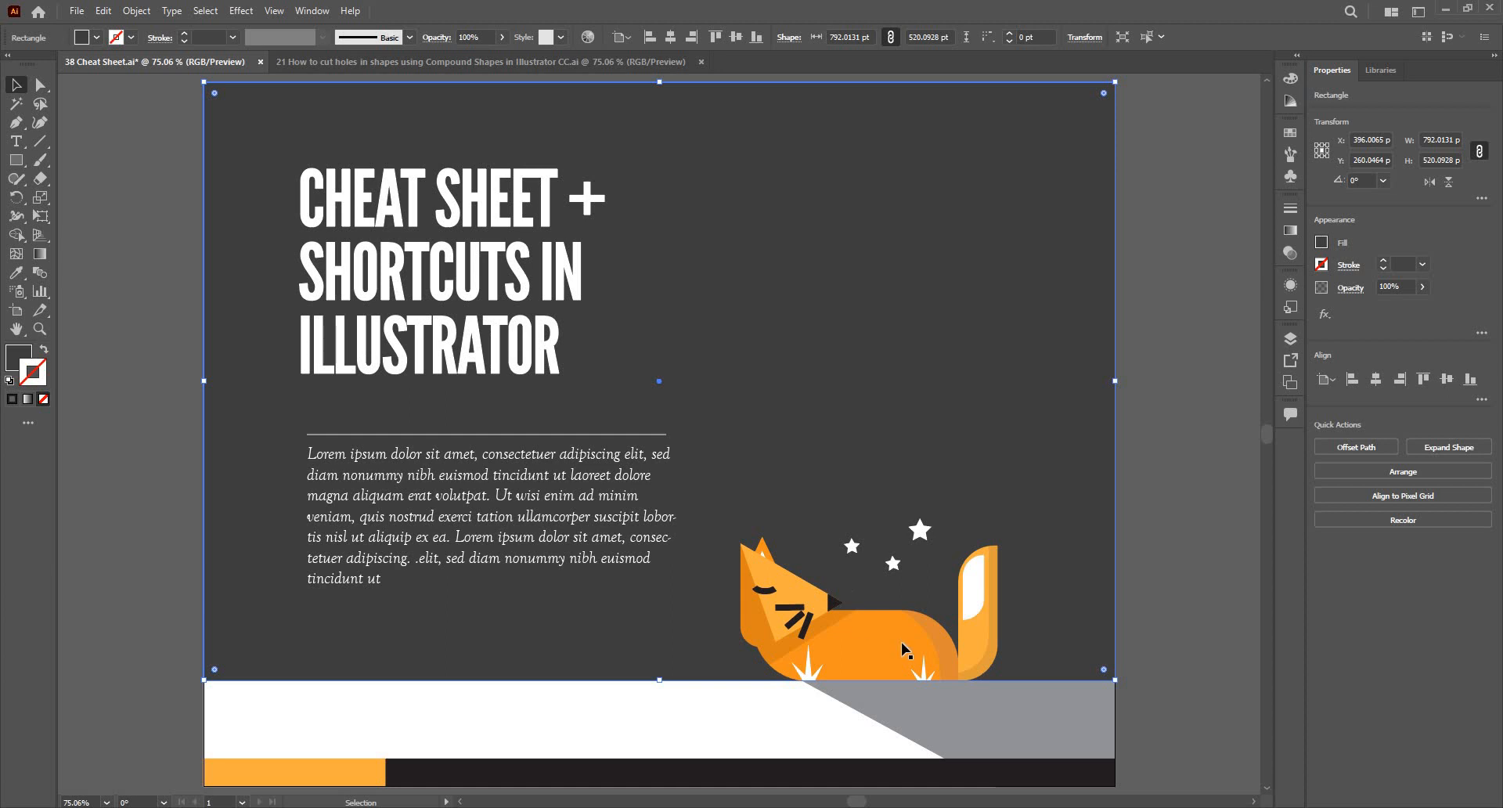
Step: Recolor every object sharing the lowest white star's fill color to black (000000), undo the recolor, and deselect everything
left_click(891, 567)
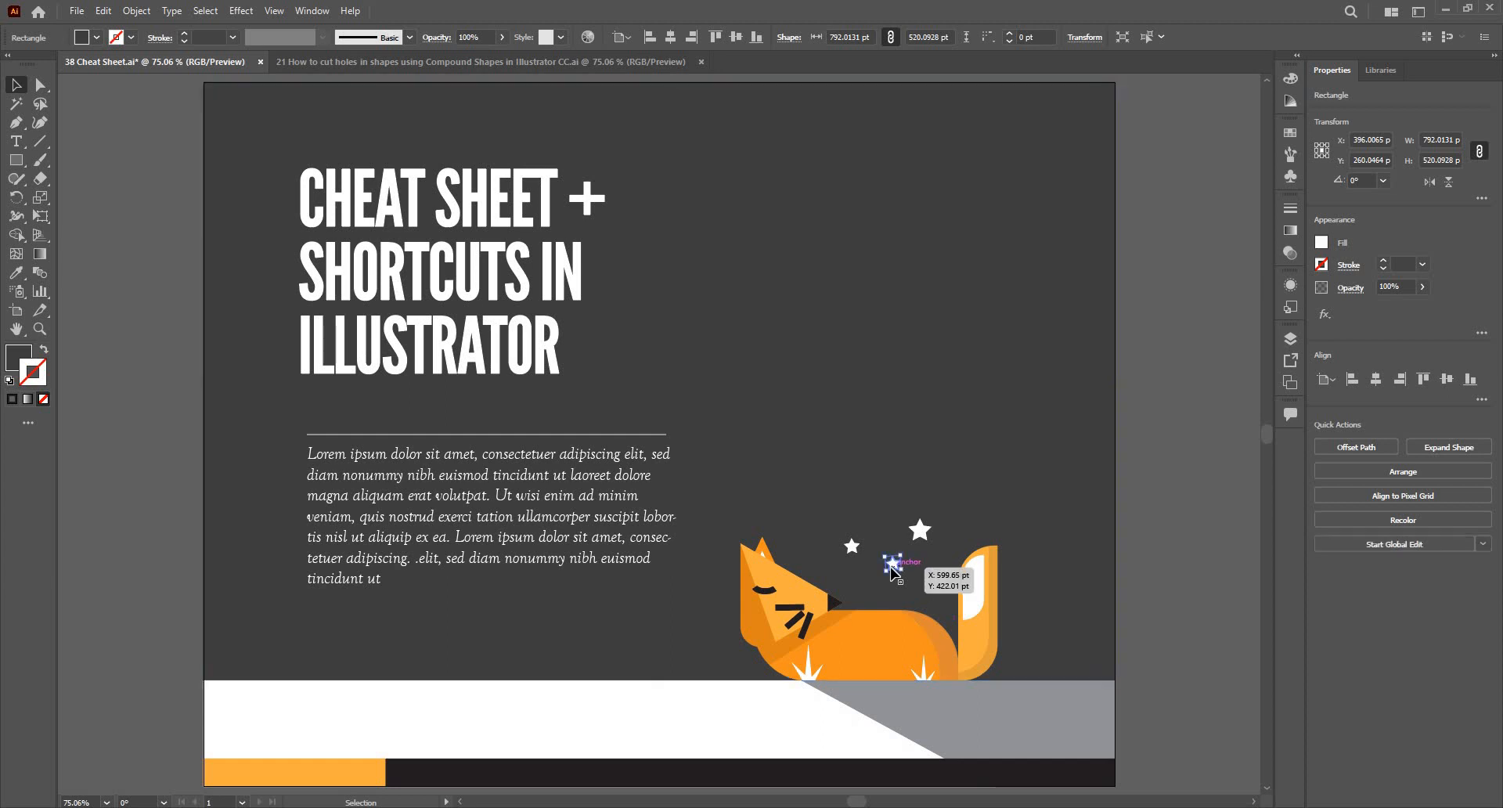
left_click(196, 11)
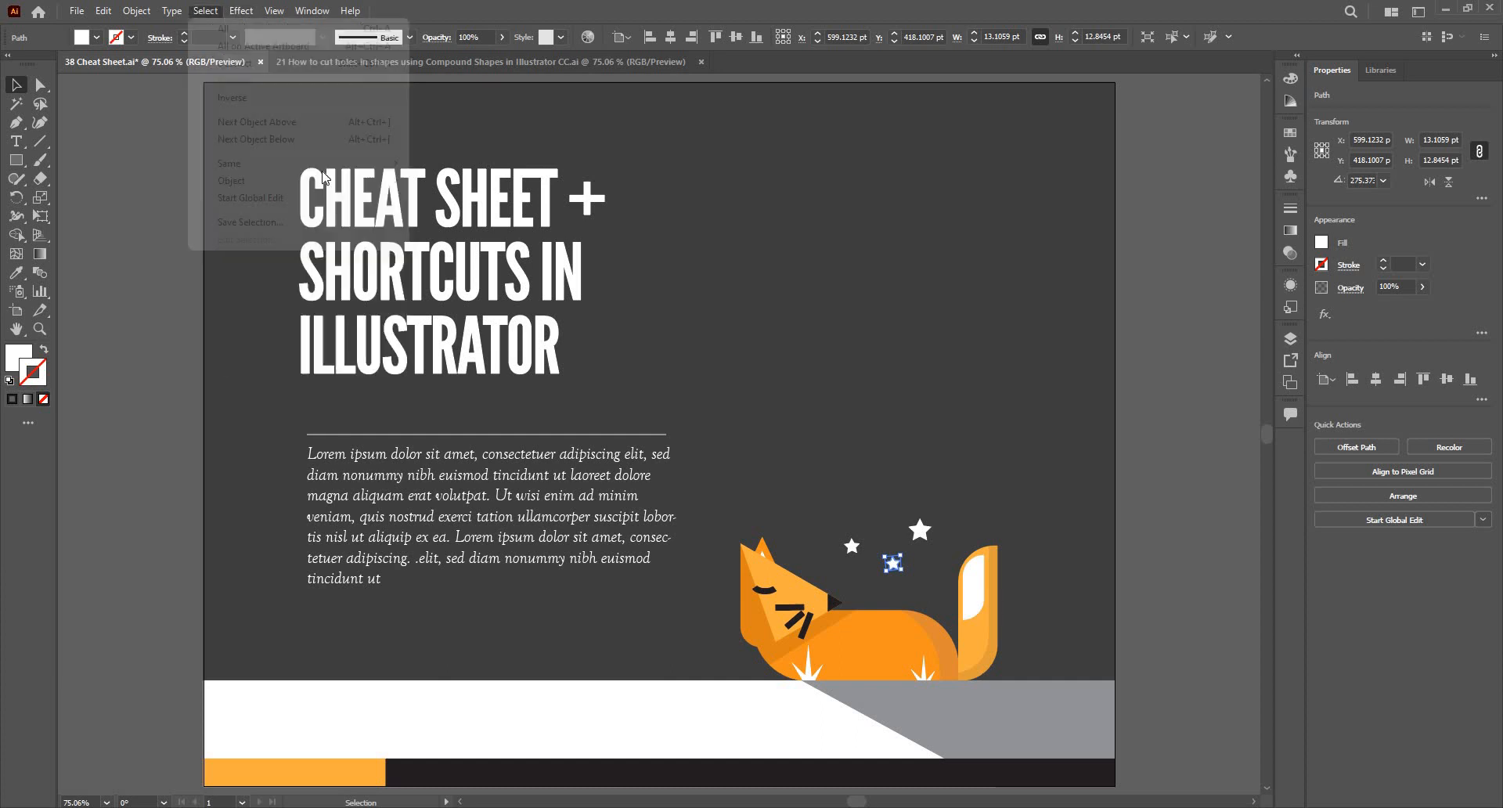
mouse_move(345, 166)
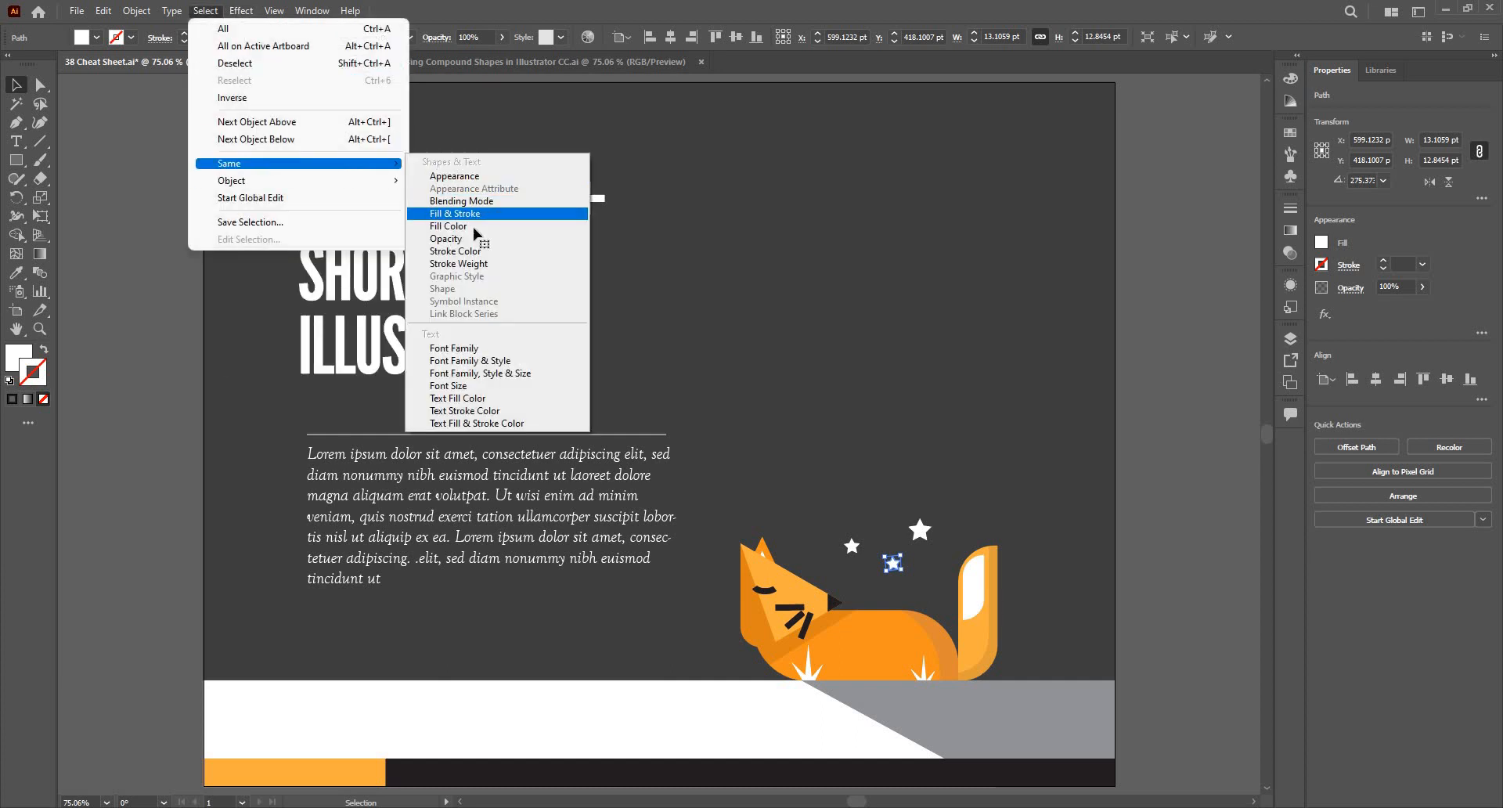
left_click(473, 227)
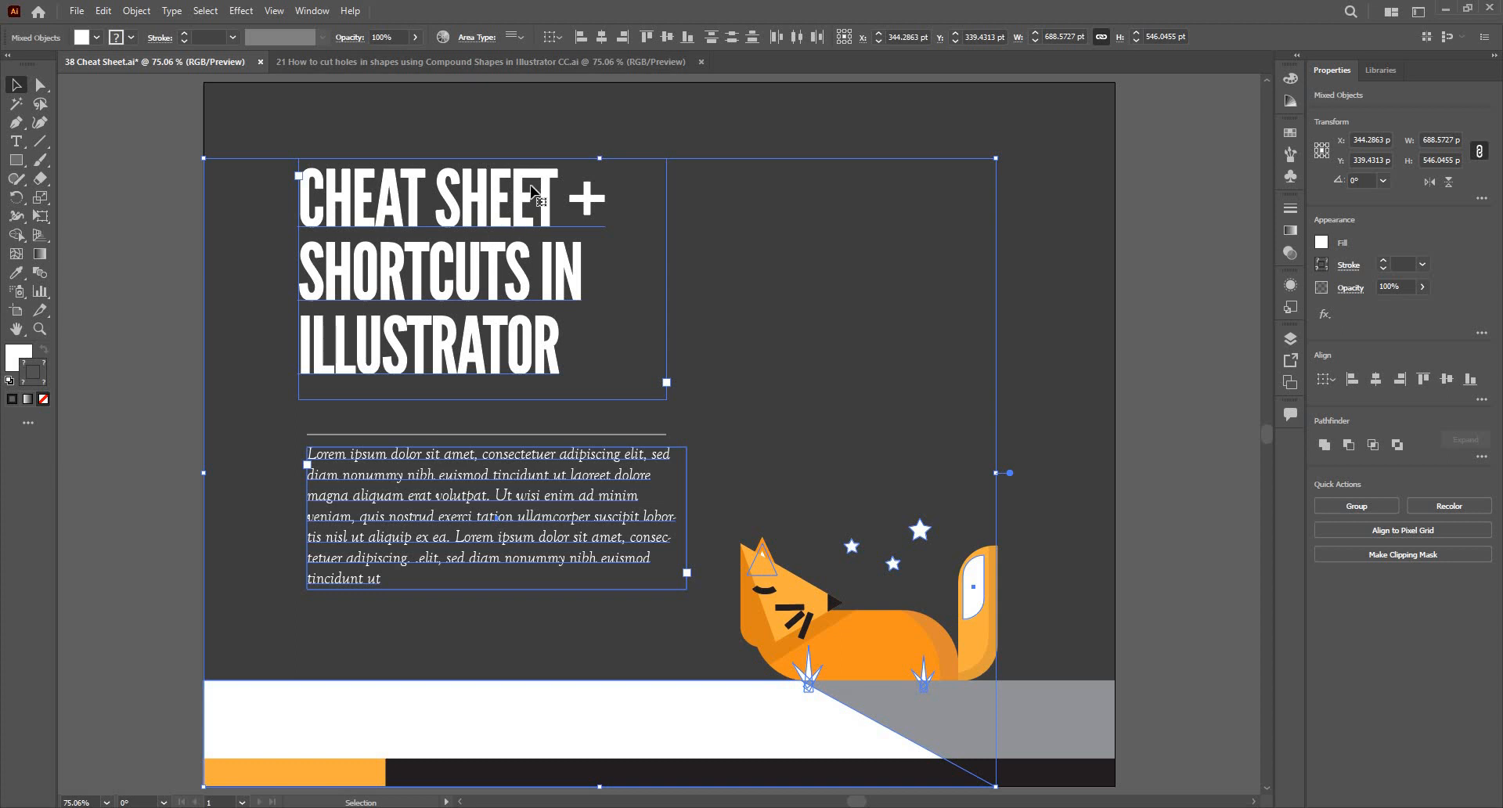
double_click(14, 362)
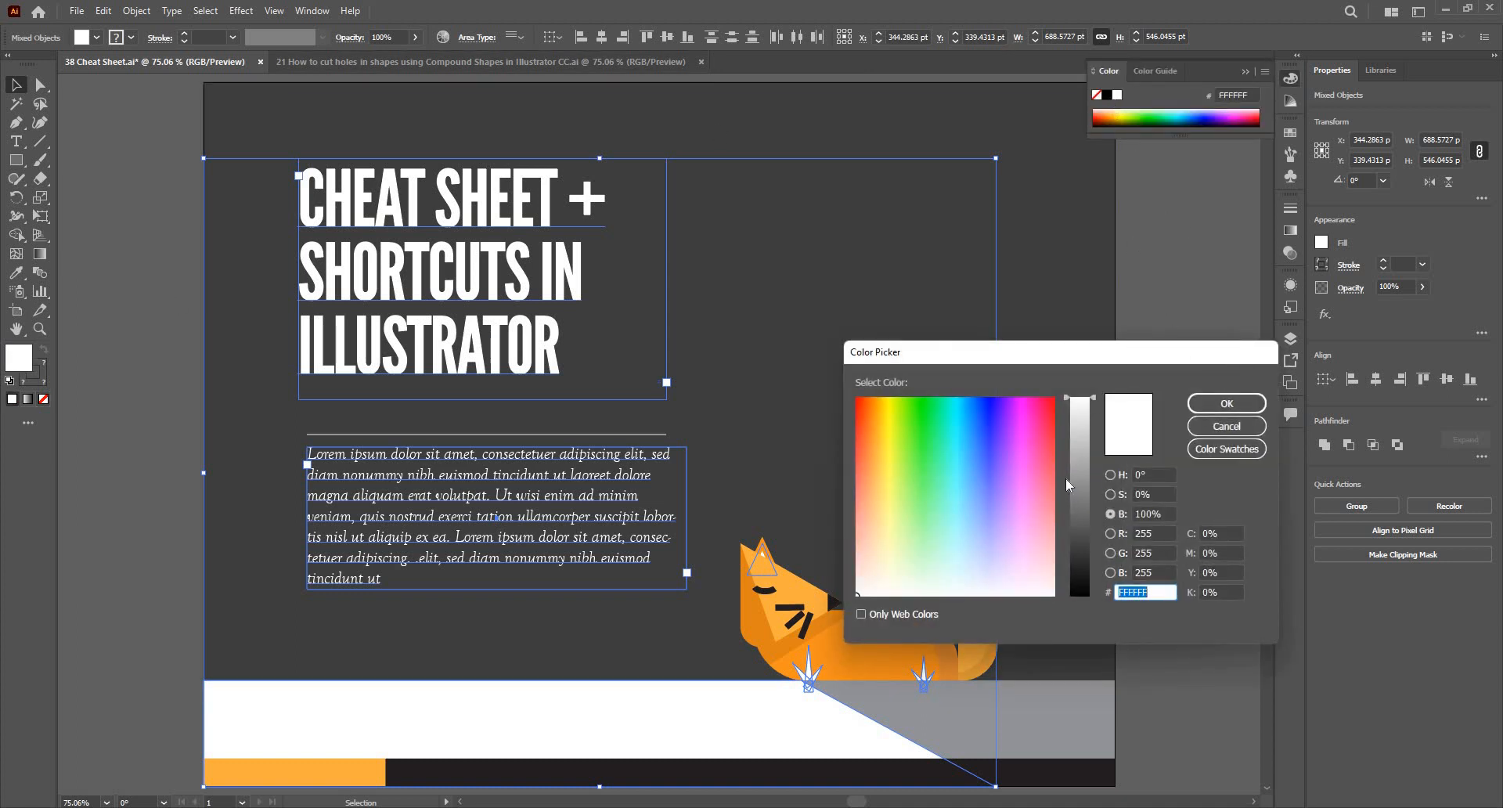
left_click(1023, 480)
left_click(1050, 511)
left_click(1080, 596)
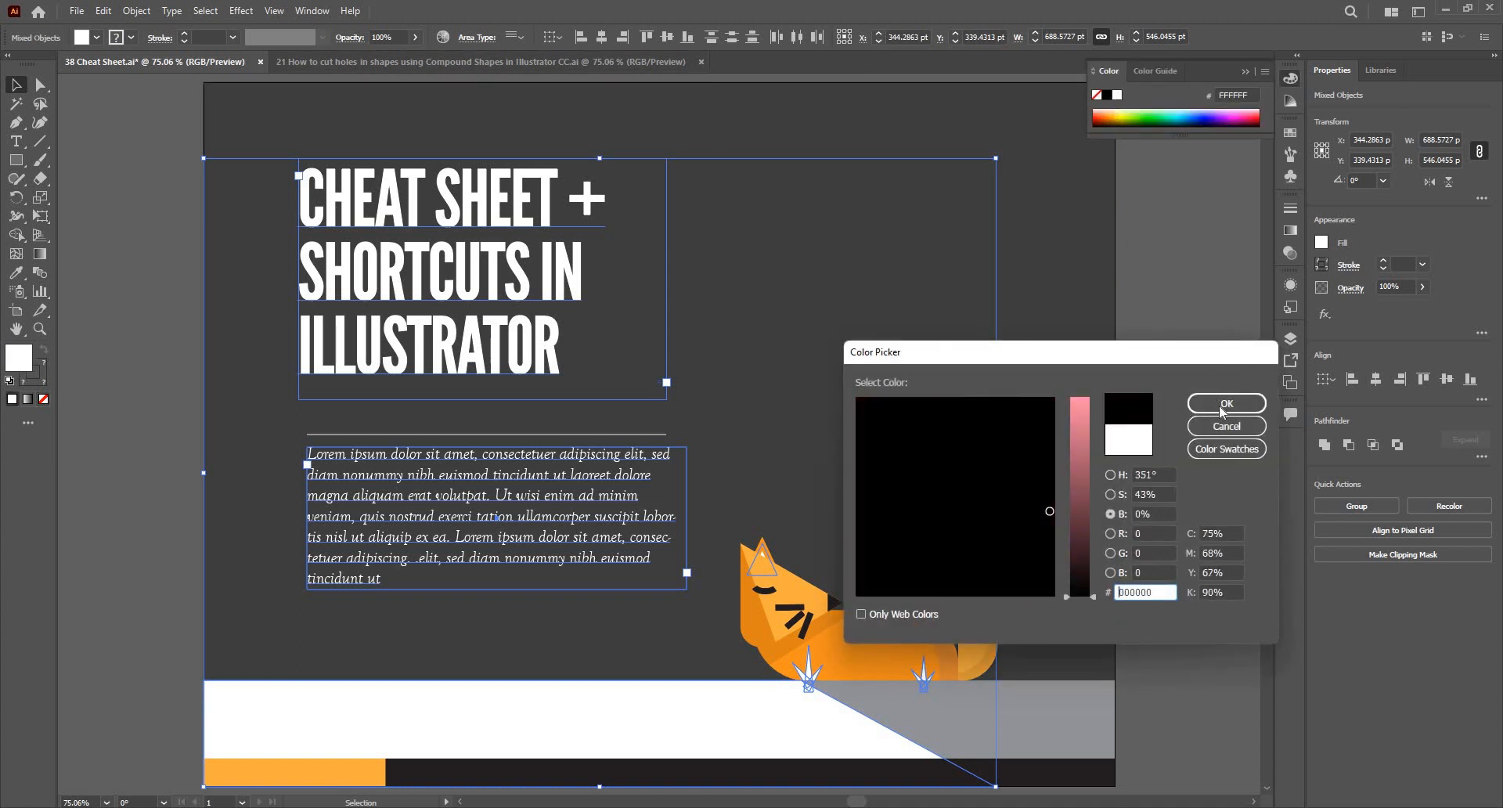
left_click(1219, 406)
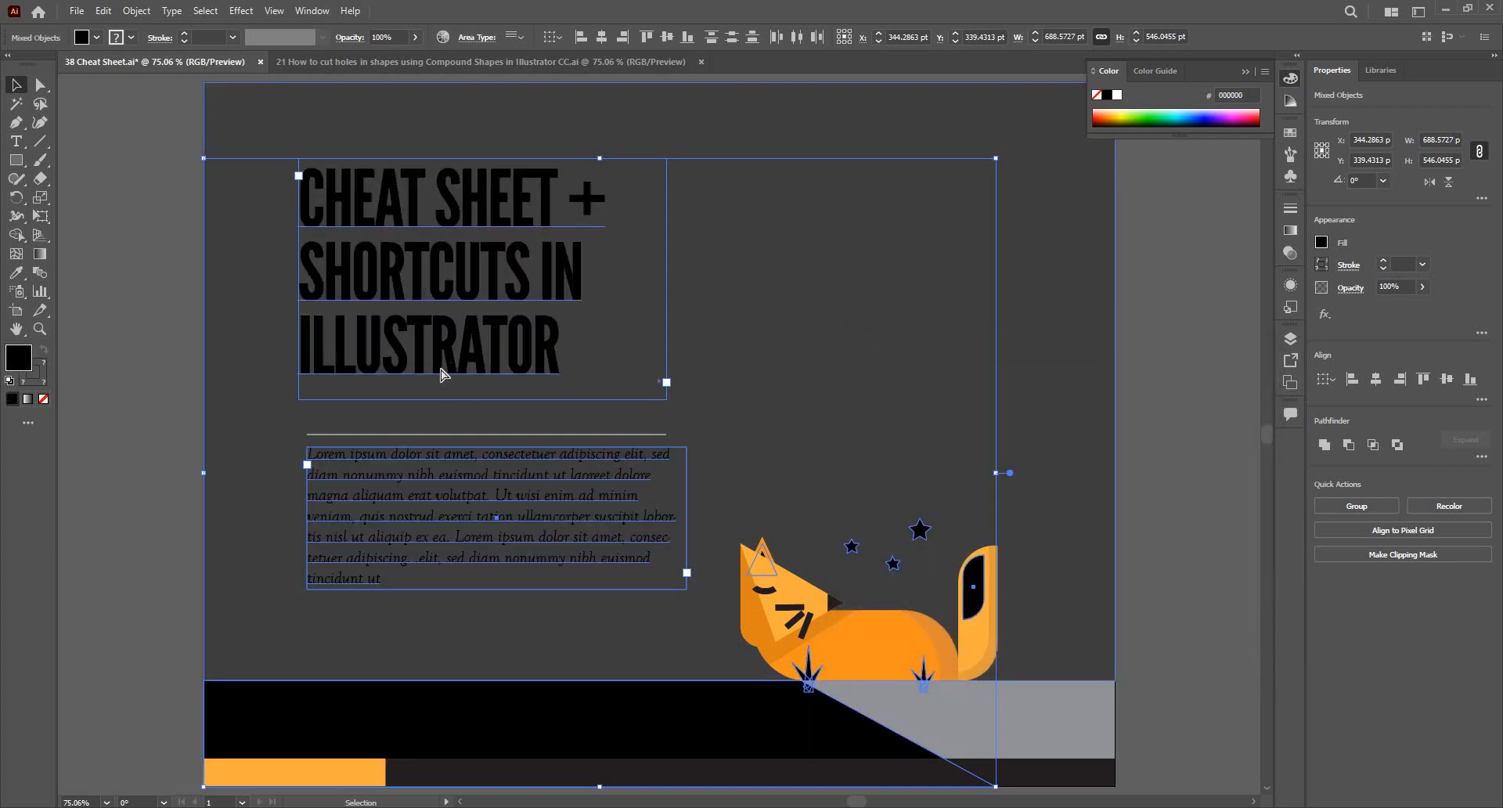
key("ctrl+z")
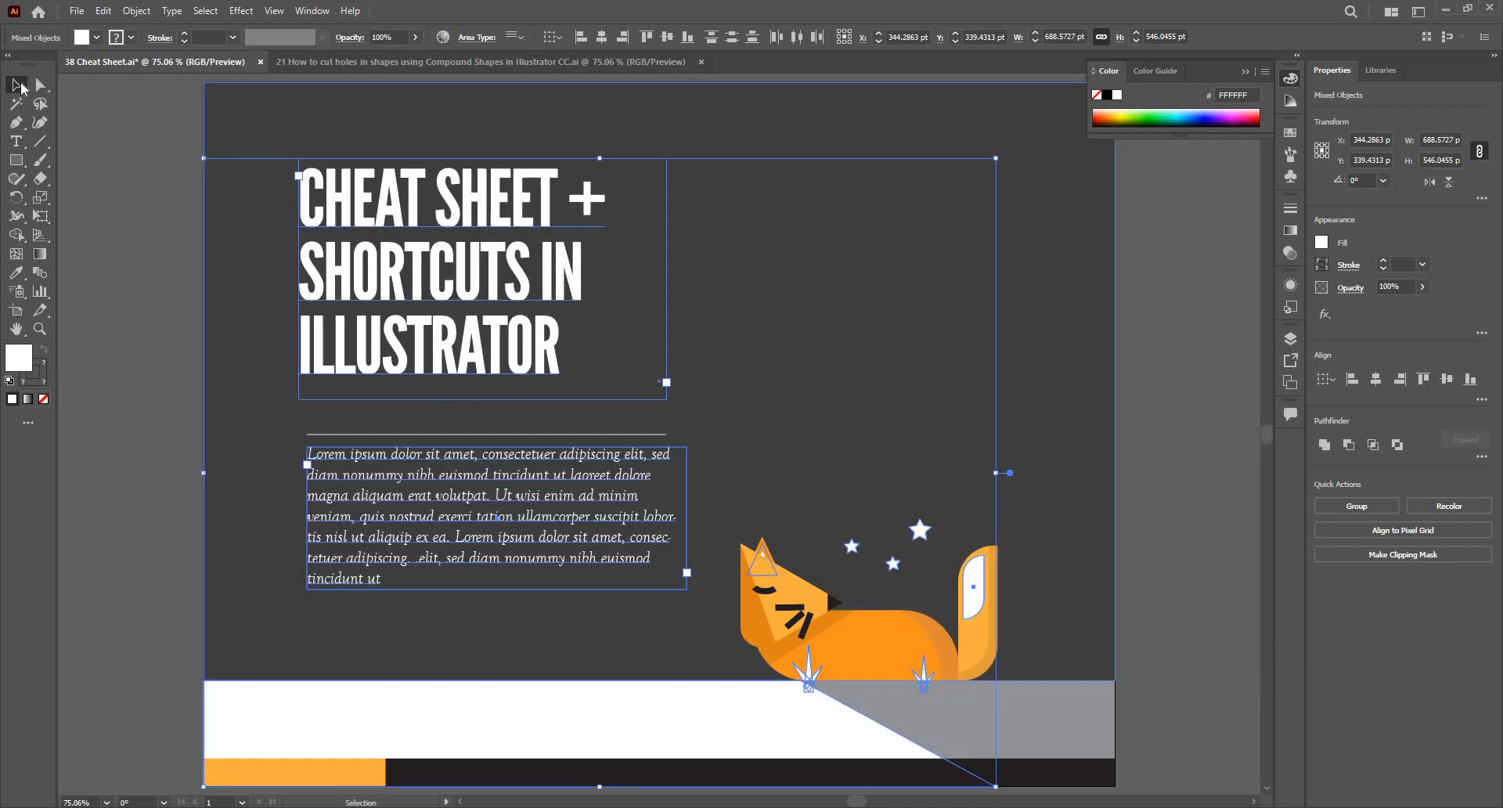
left_click(261, 186)
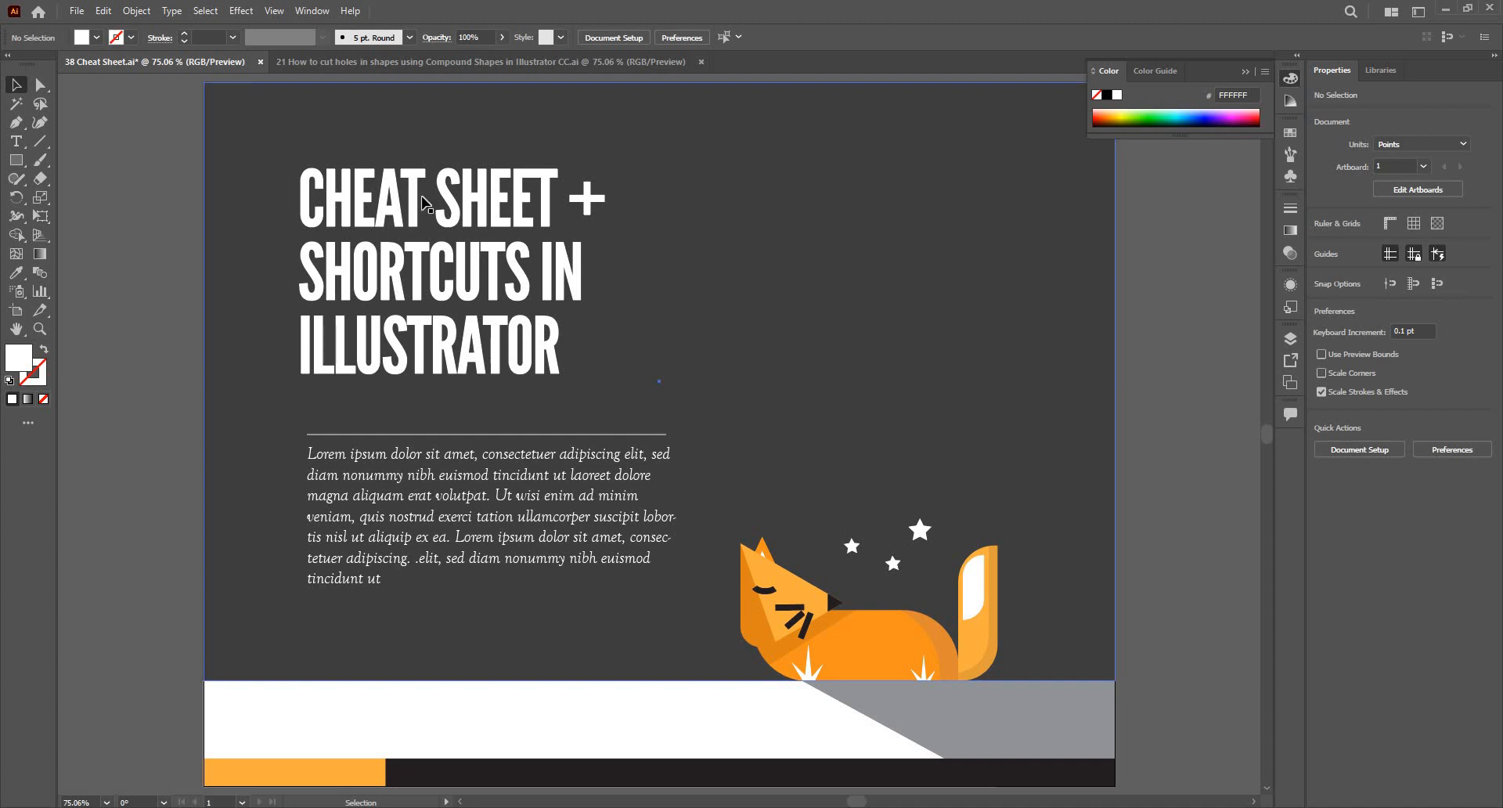
Step: Delete the four dark rectangles along the artboard's bottom edge and stretch the orange rectangle across the full artboard width
scroll(511, 243, "down", 2)
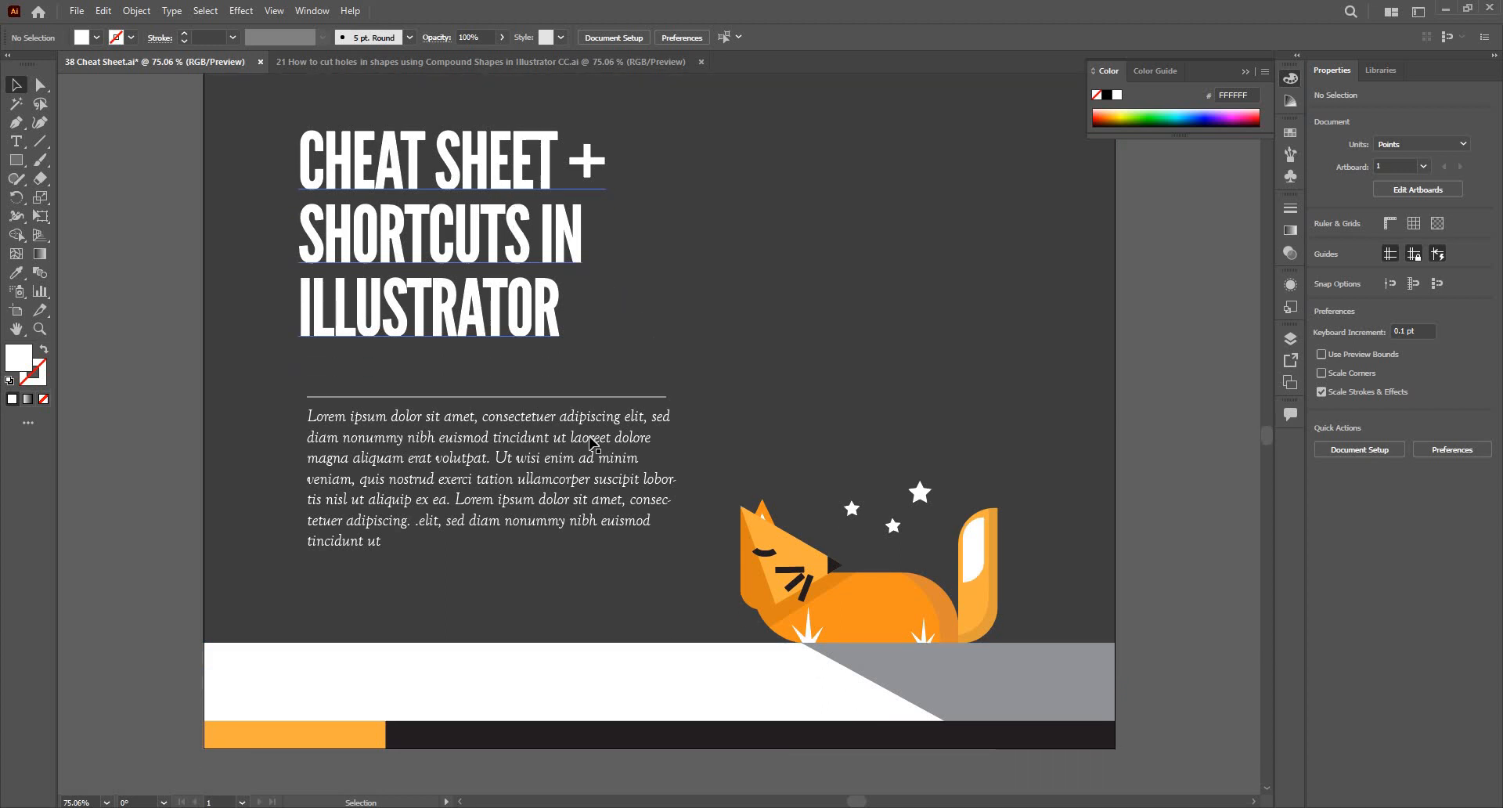
scroll(305, 708, "down", 2)
left_click(307, 707)
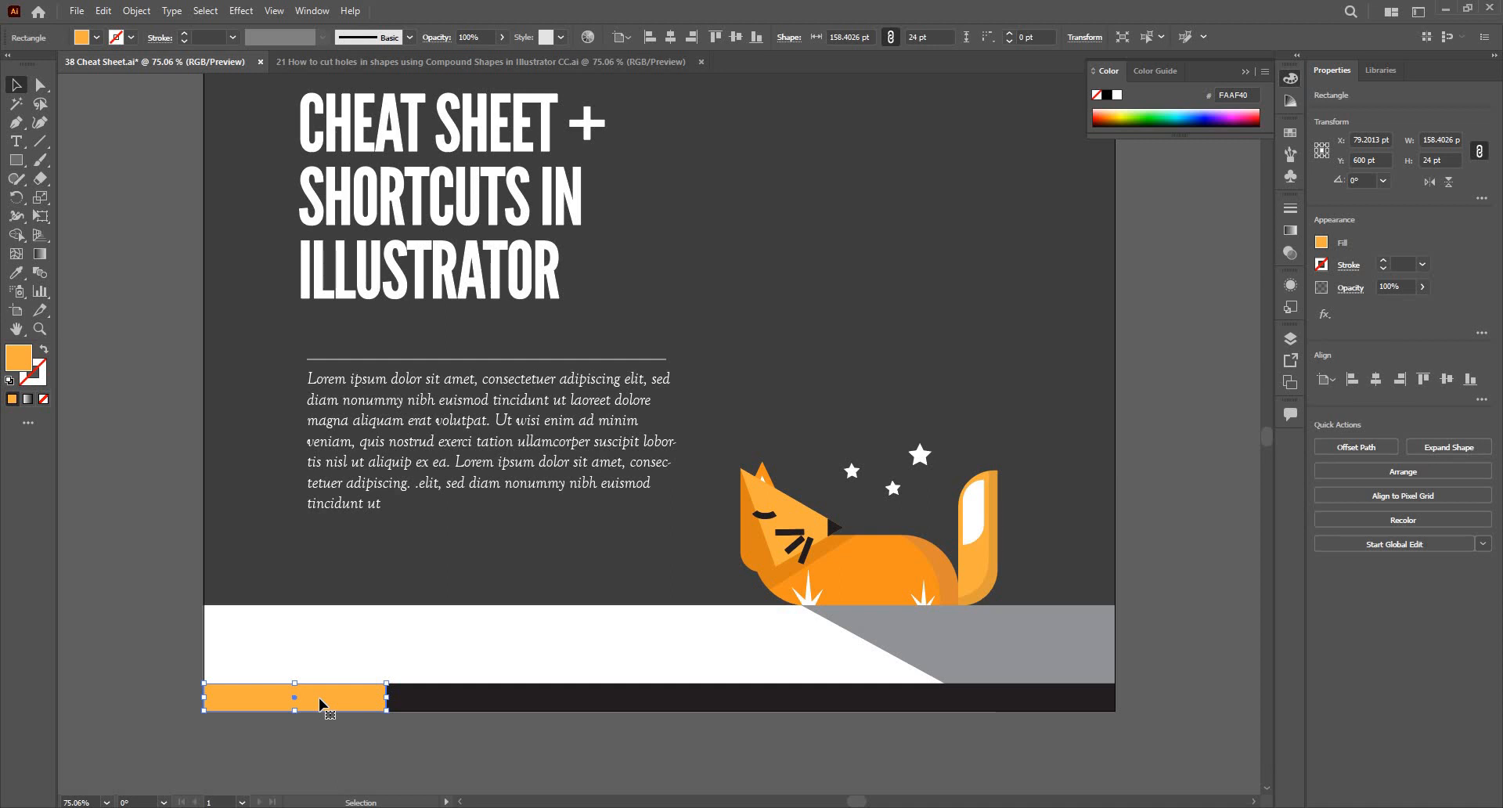
left_click(433, 703)
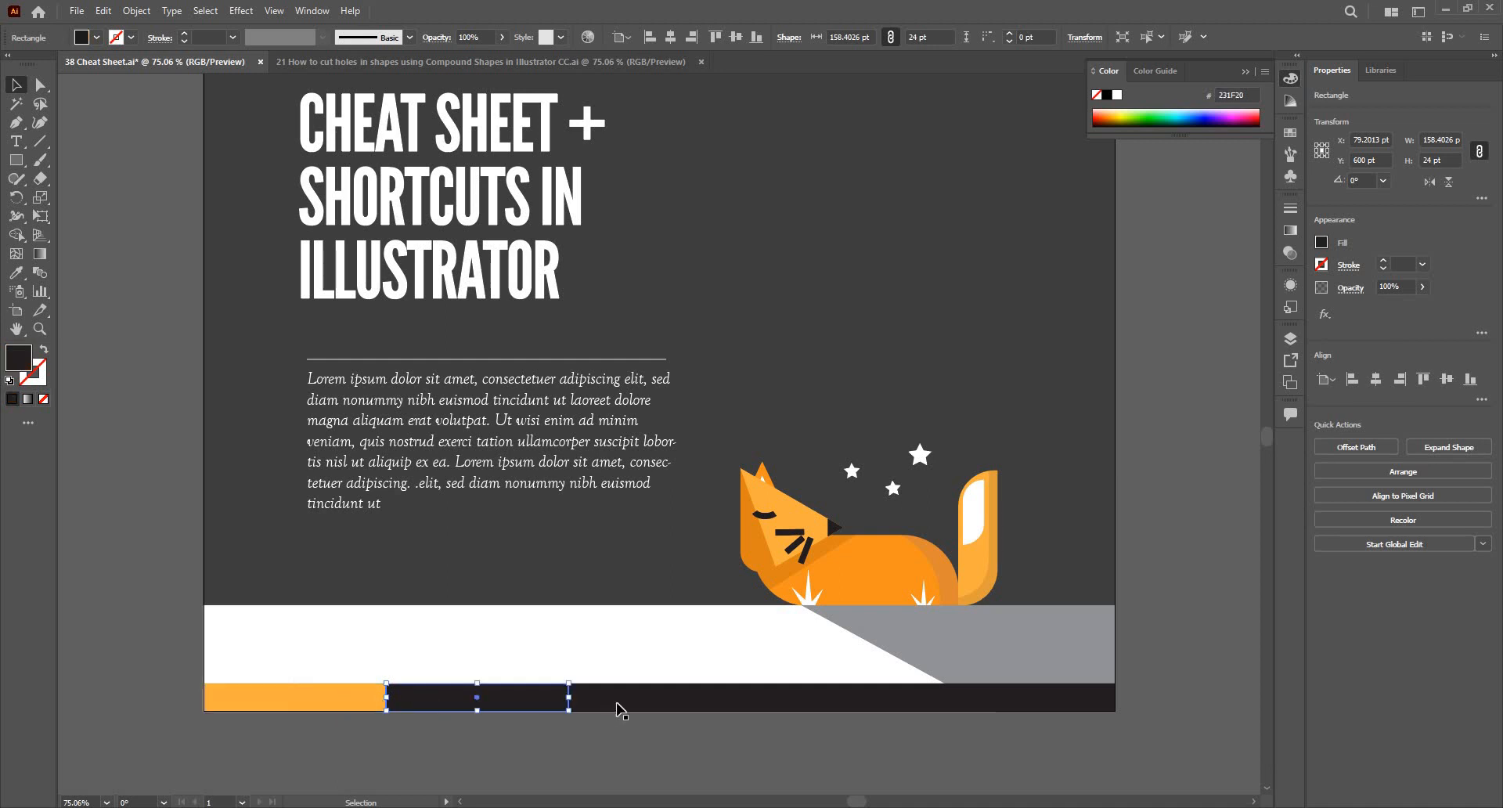
left_click(746, 703)
left_click(476, 702)
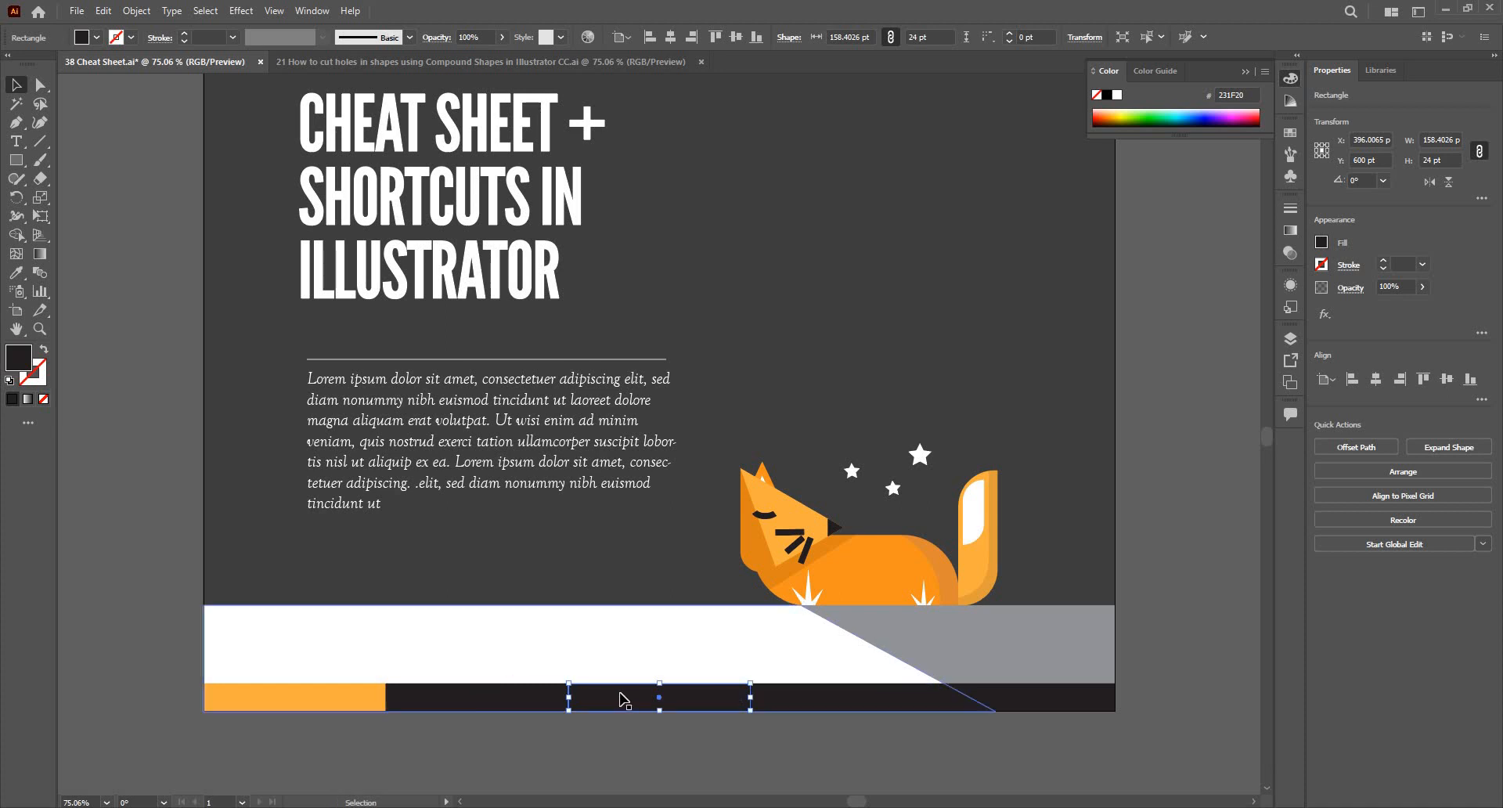
left_click(736, 705, "shift")
left_click(900, 703, "shift")
left_click(980, 702, "shift")
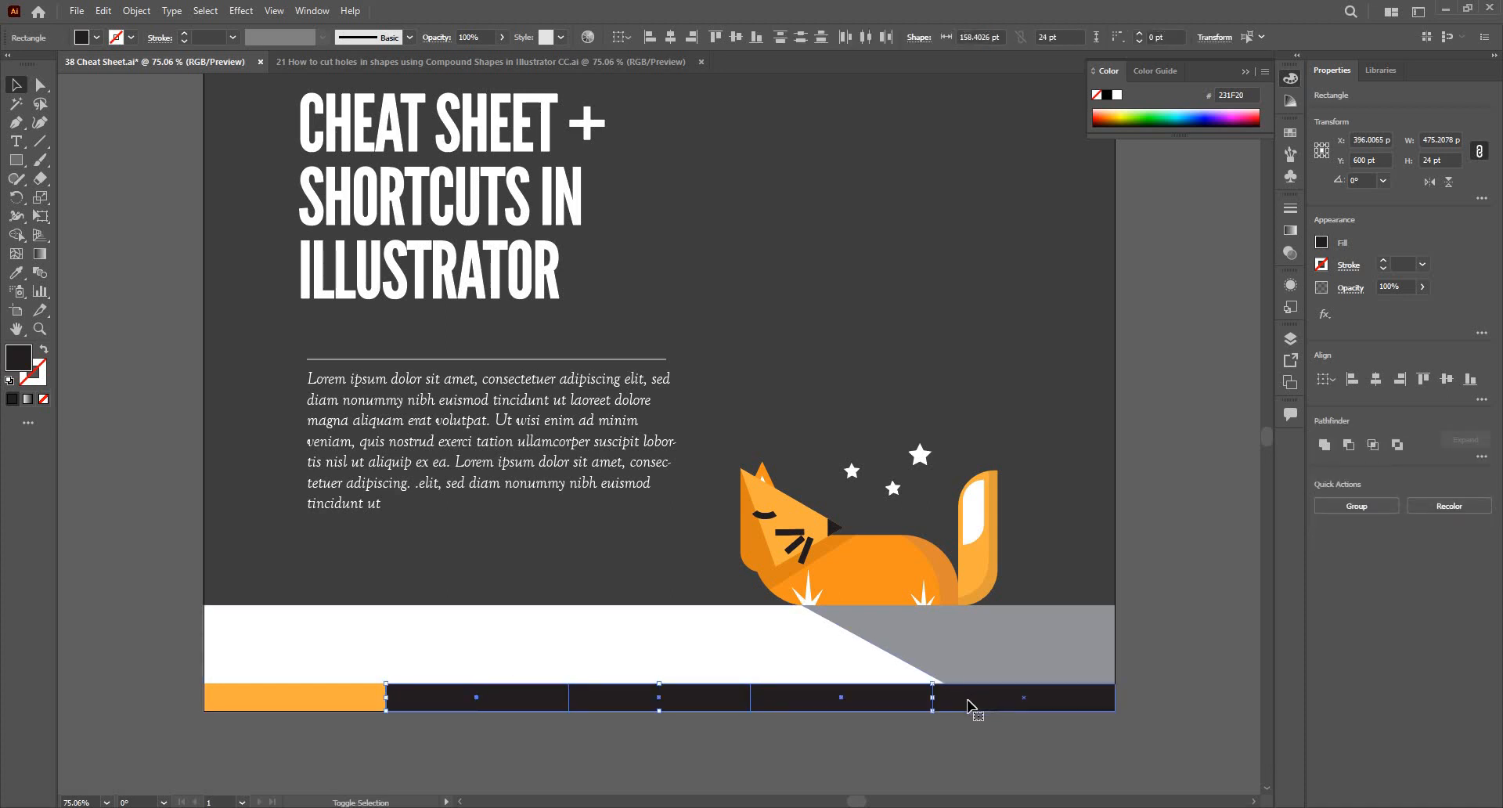
key("Delete")
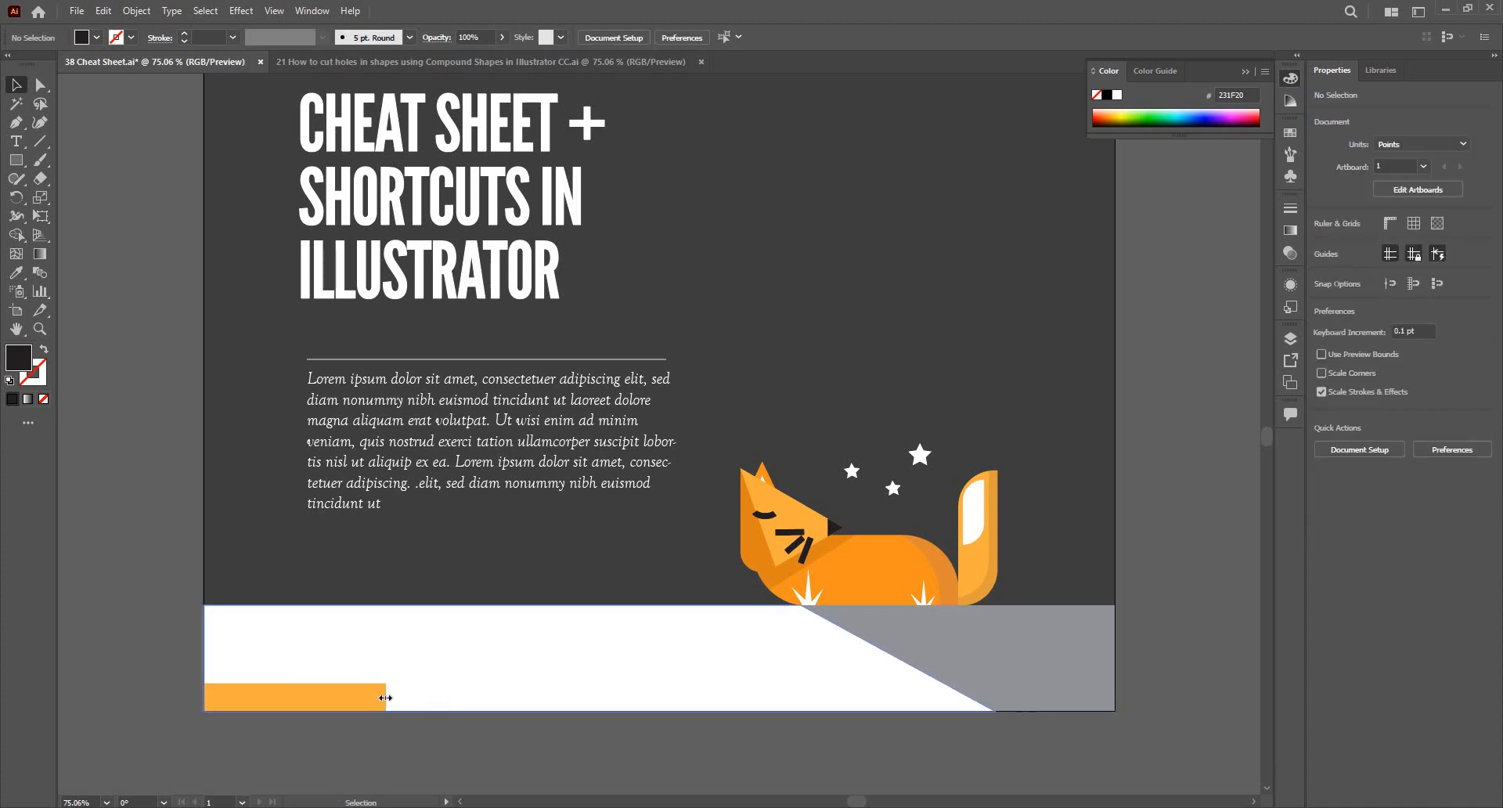
left_click(384, 698)
left_click_drag(385, 697, 1125, 666)
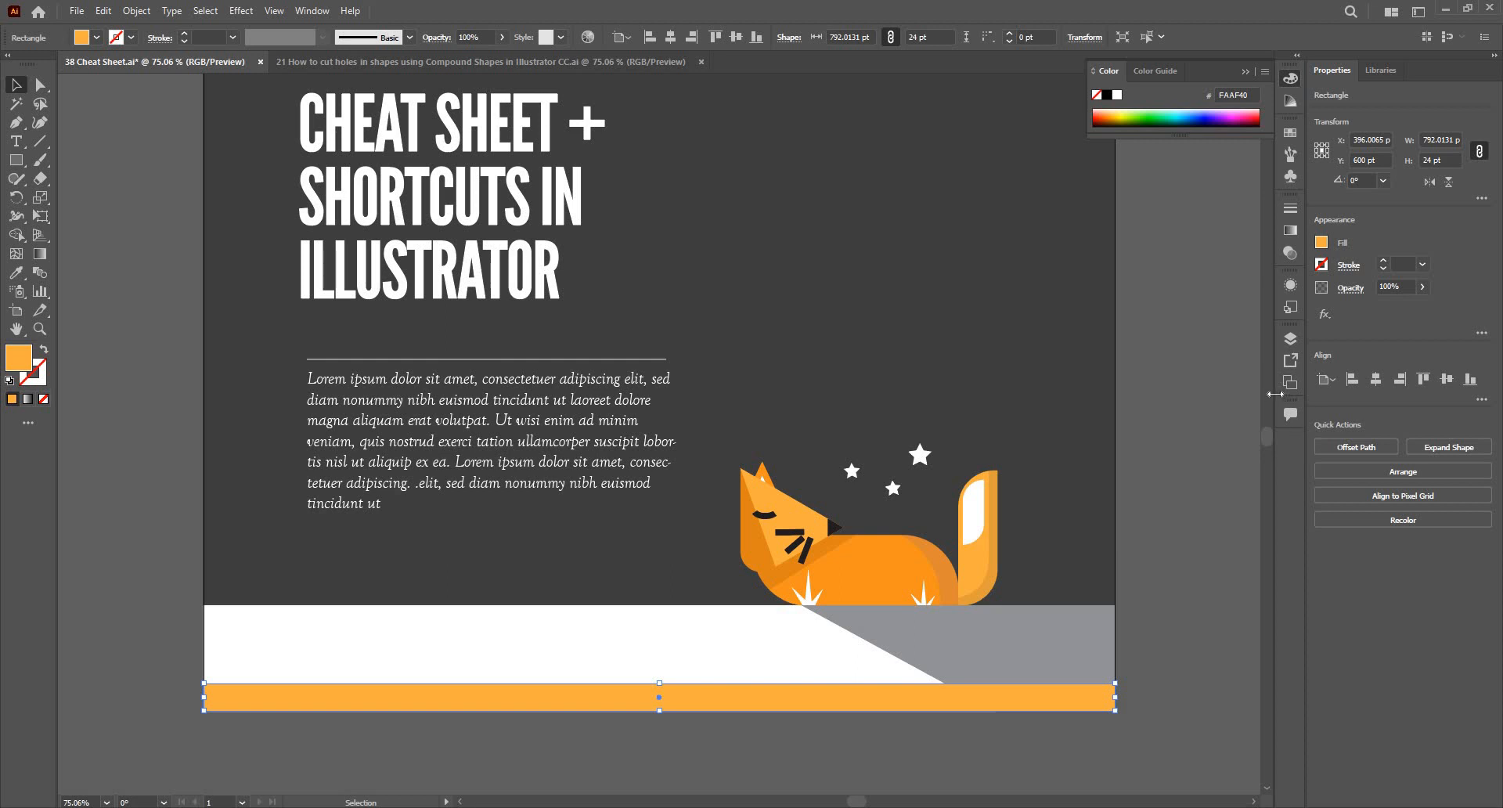
Step: Try dividing the orange bar's width by 5 with linked proportions and enlarging its height, and undo both changes
left_click(1442, 139)
double_click(1460, 144)
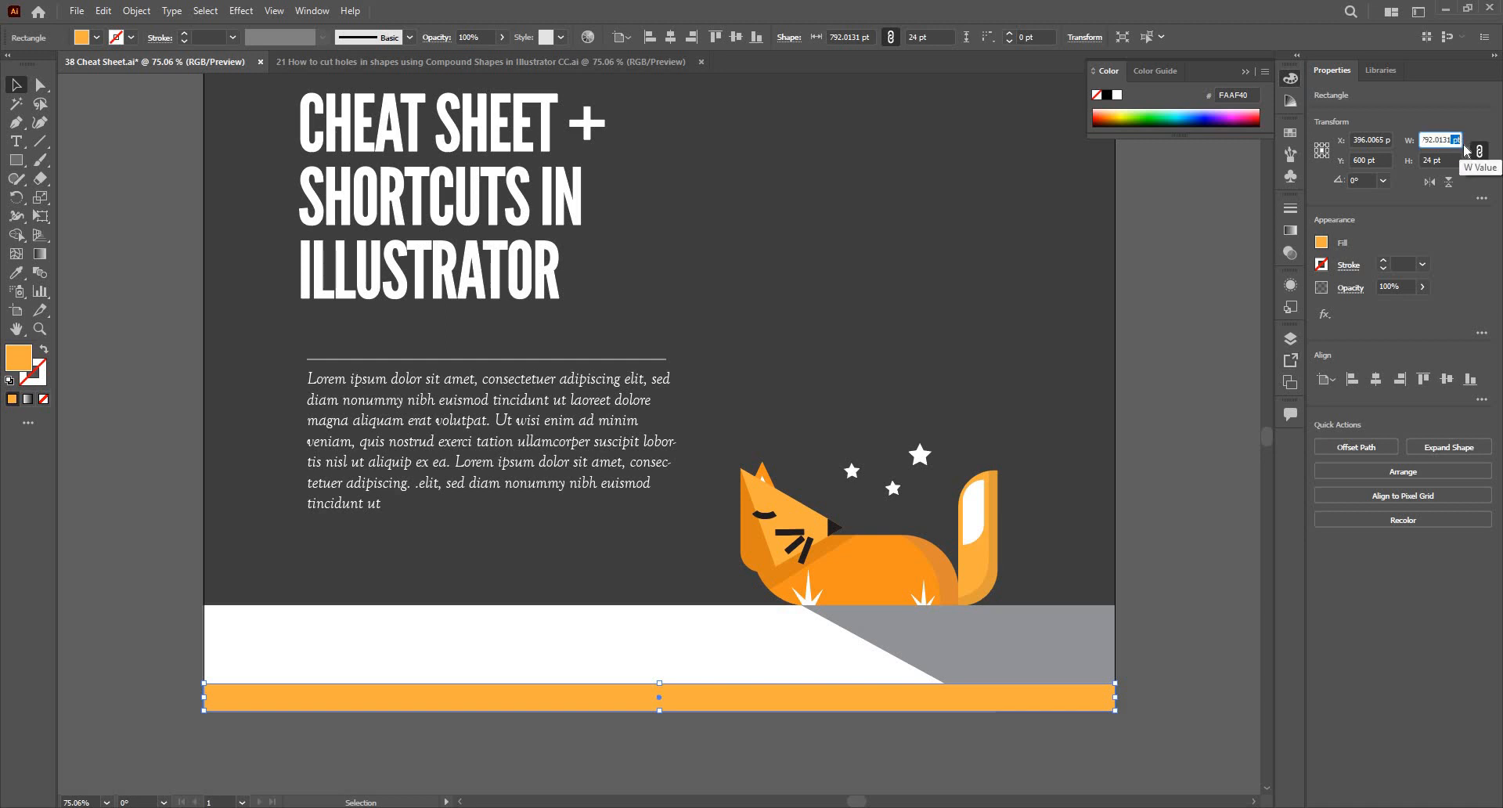
left_click(1460, 143)
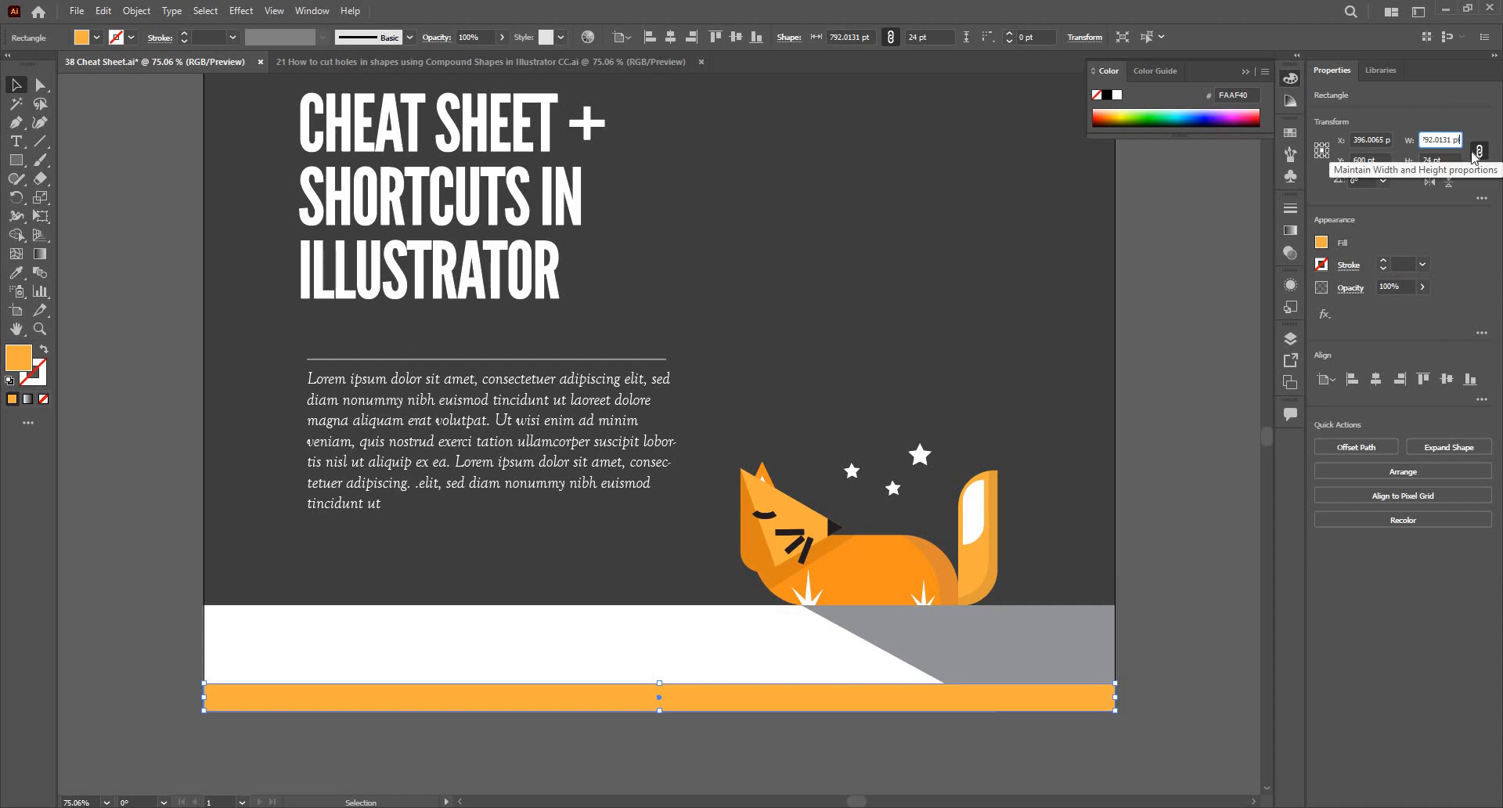
type("/5")
key("Return")
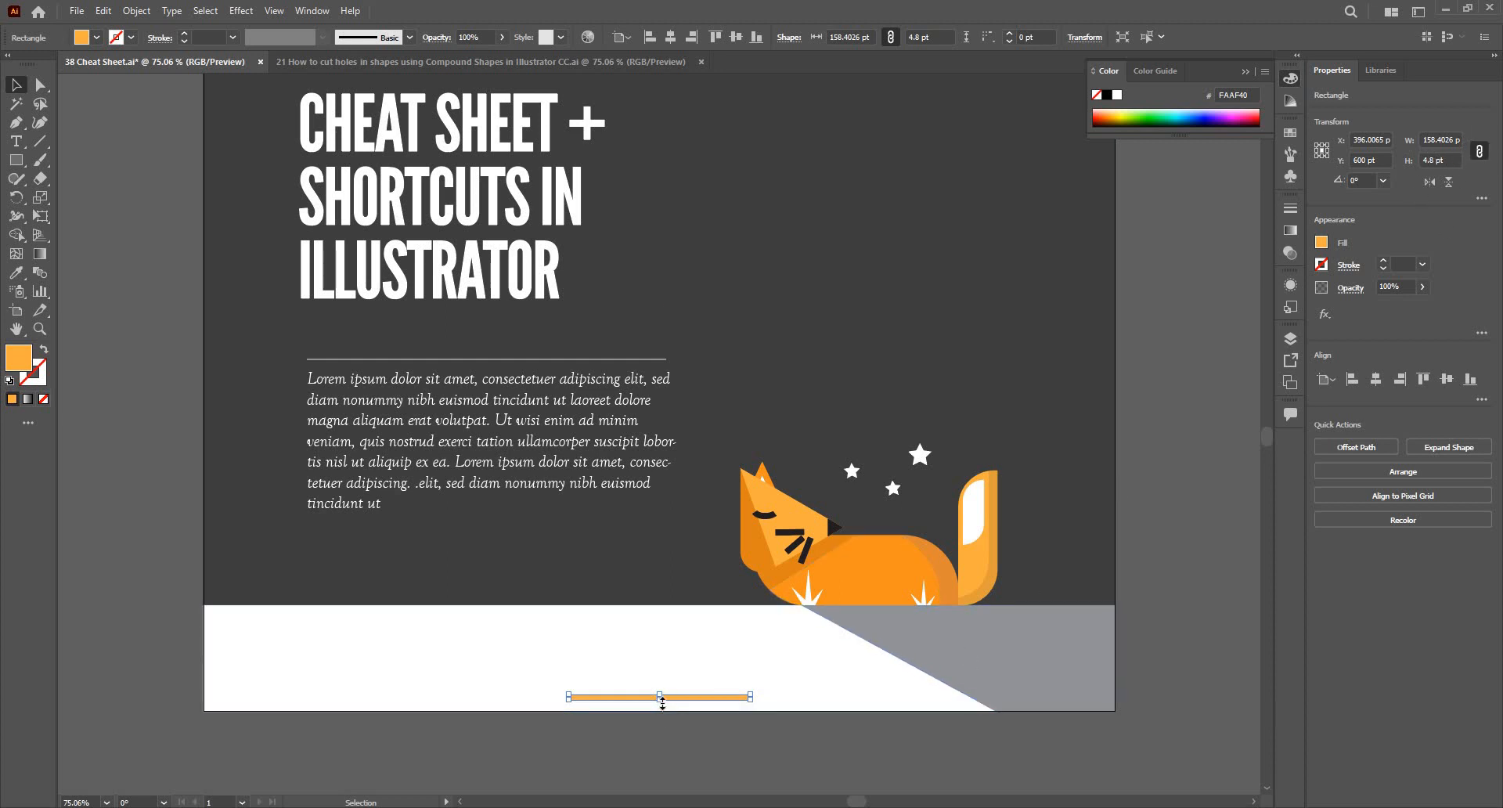
mouse_move(659, 697)
left_mouse_down()
mouse_move(662, 711)
mouse_move(634, 704)
left_mouse_up()
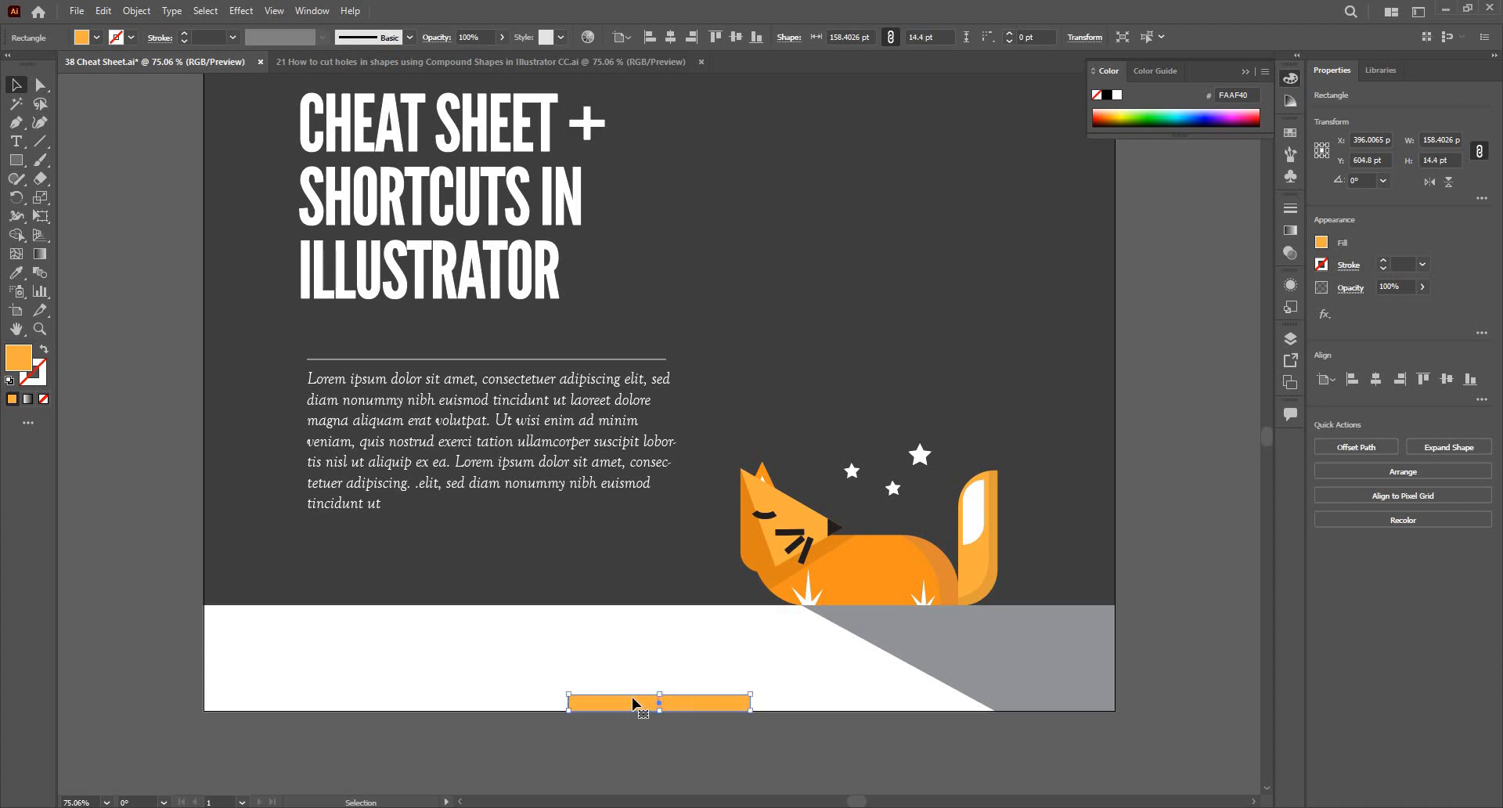
key("ctrl+z")
key("ctrl+z")
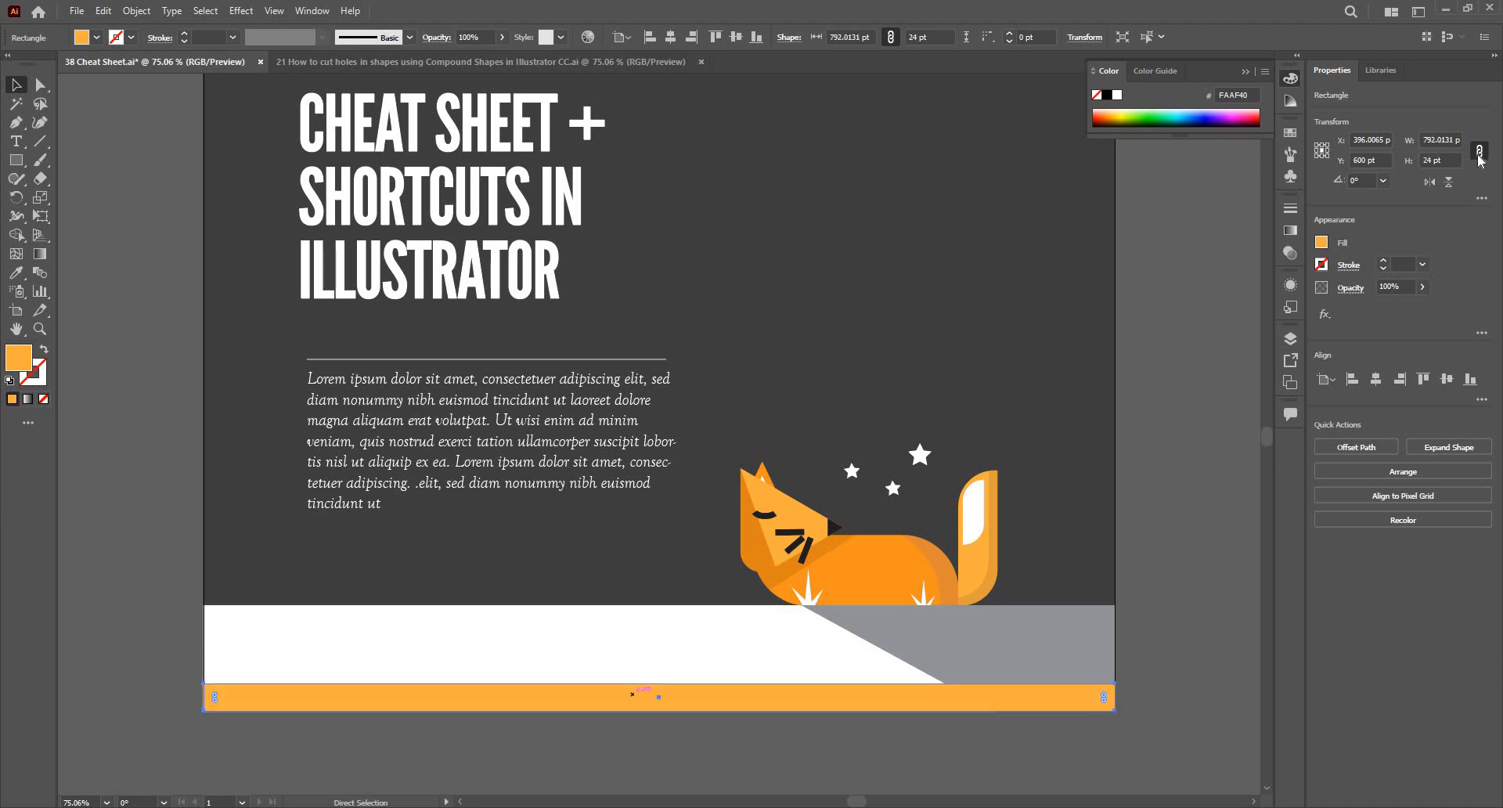
Step: Unlink the orange bar's proportions, divide its width by 5, and move it to the artboard's lower-left corner
left_click(1479, 151)
left_click(1453, 139)
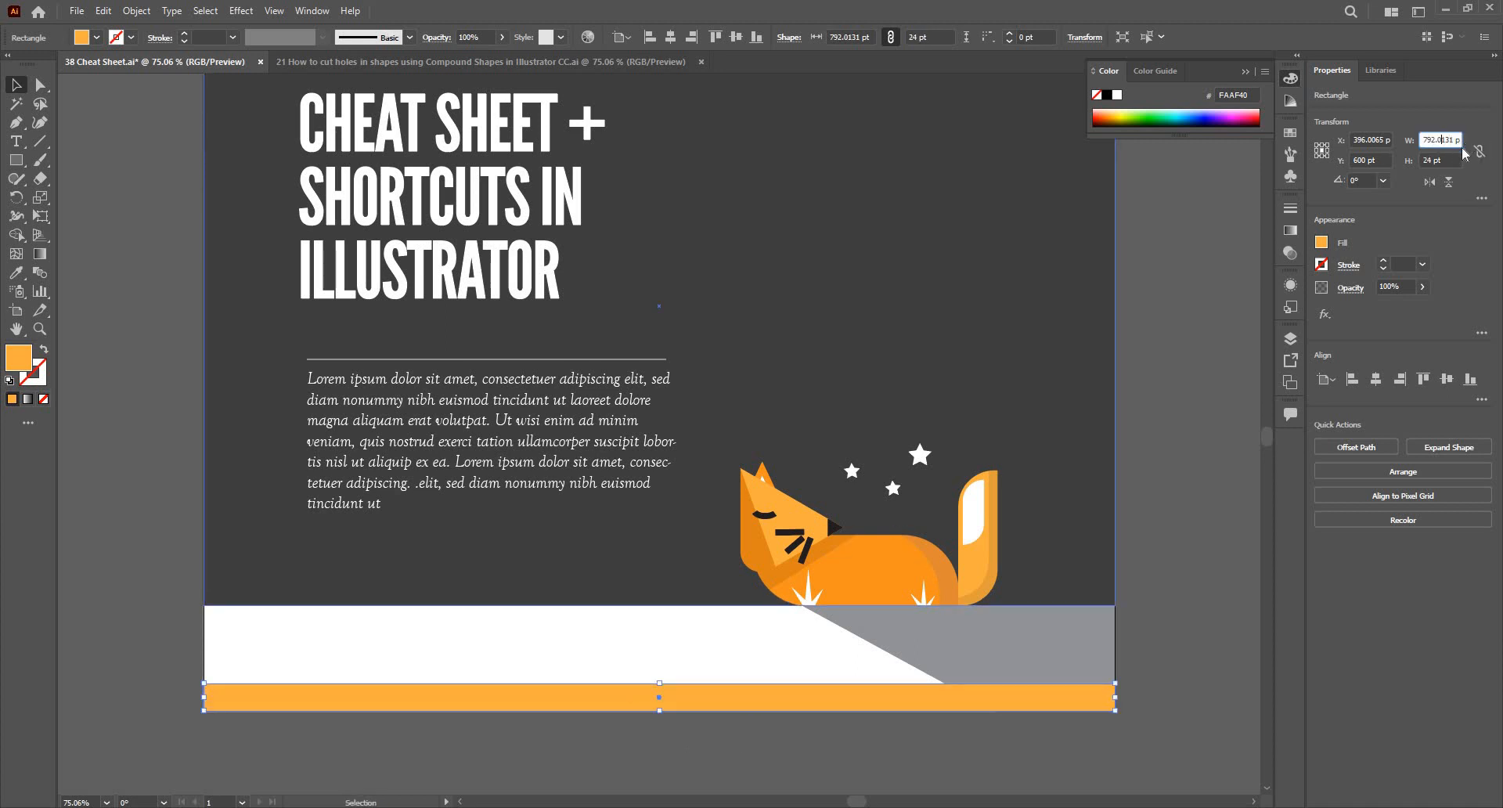
key("End")
type("/5")
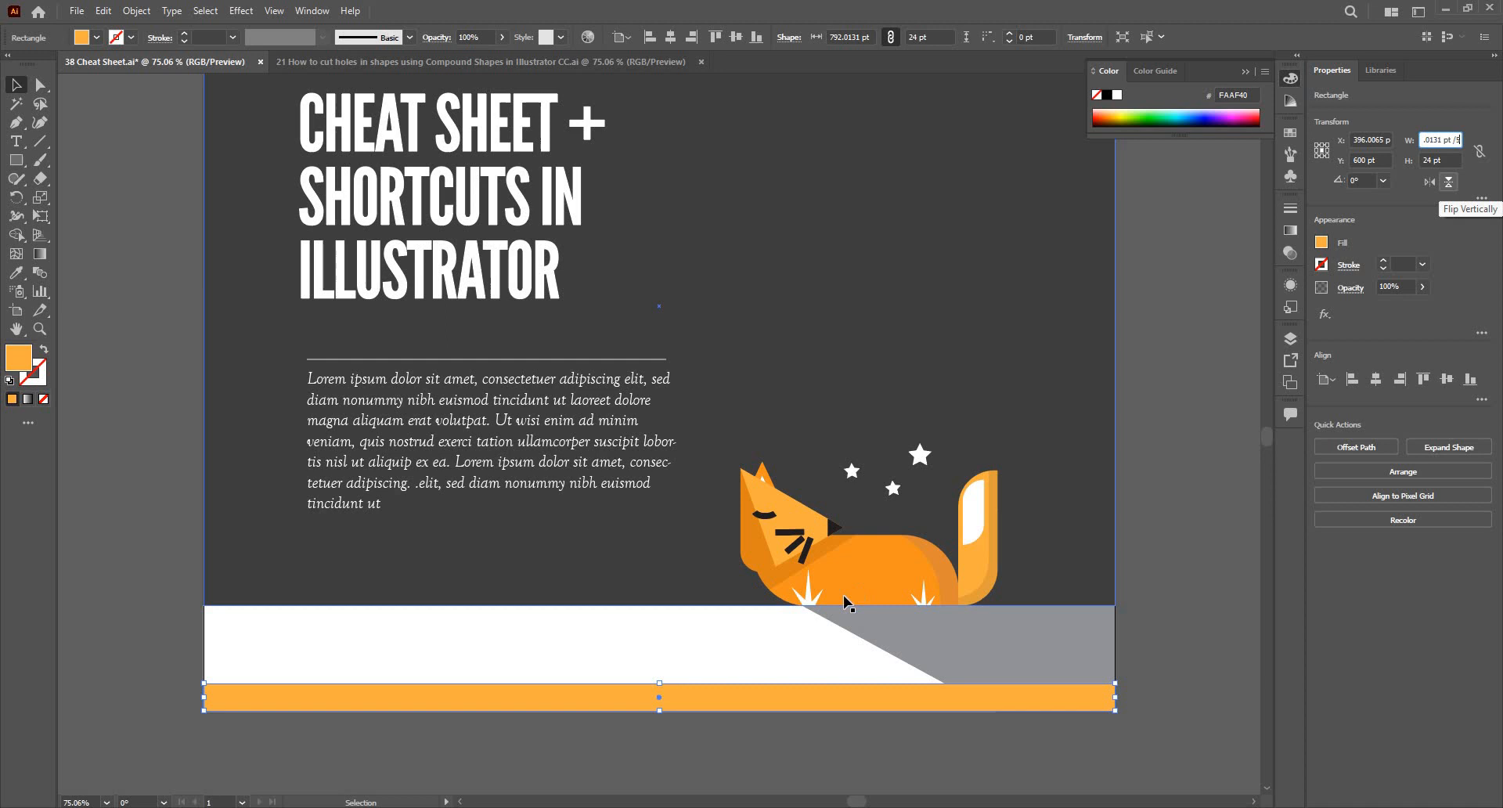
key("Tab")
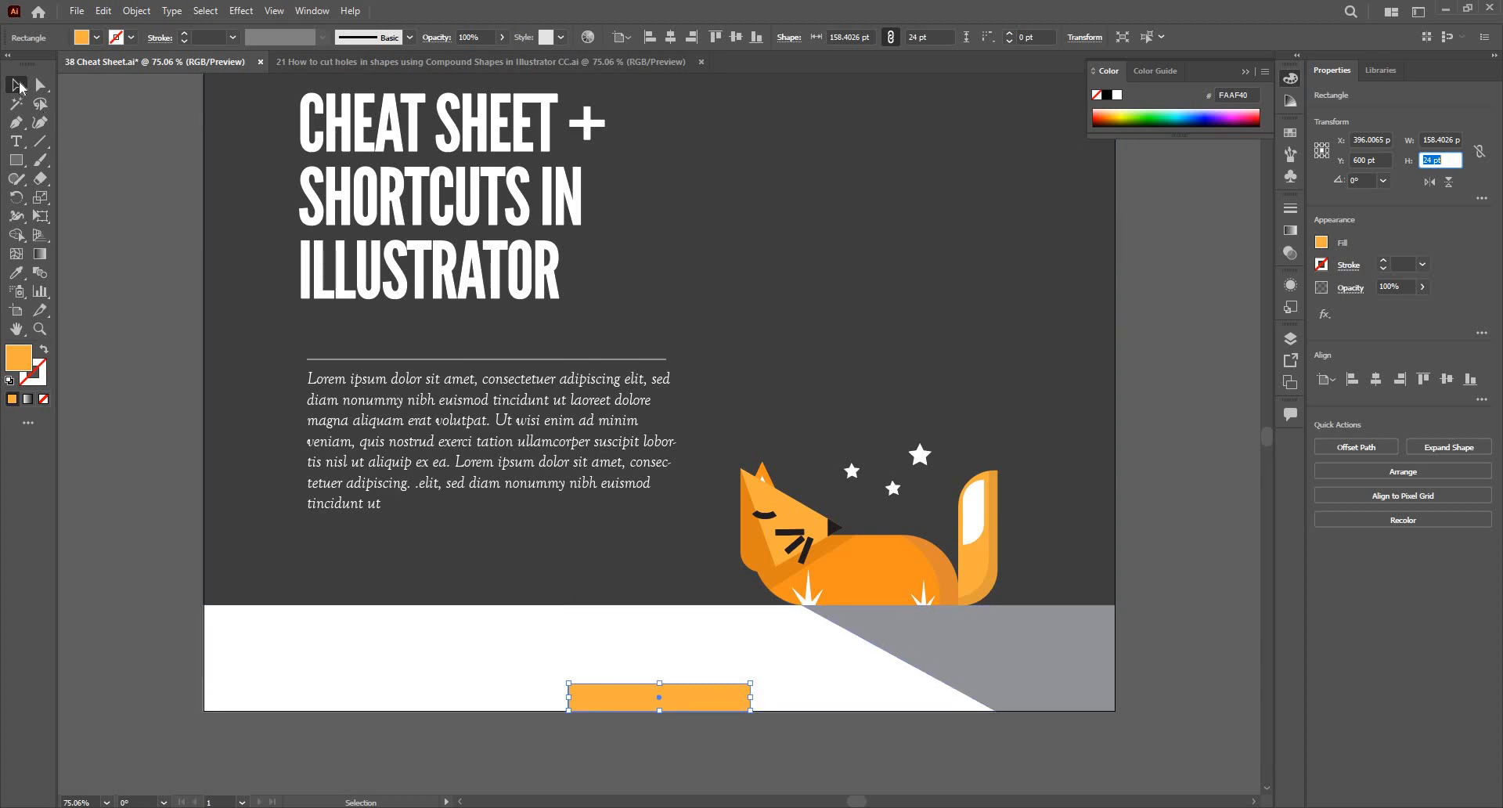
key("Return")
left_click_drag(561, 711, 239, 699)
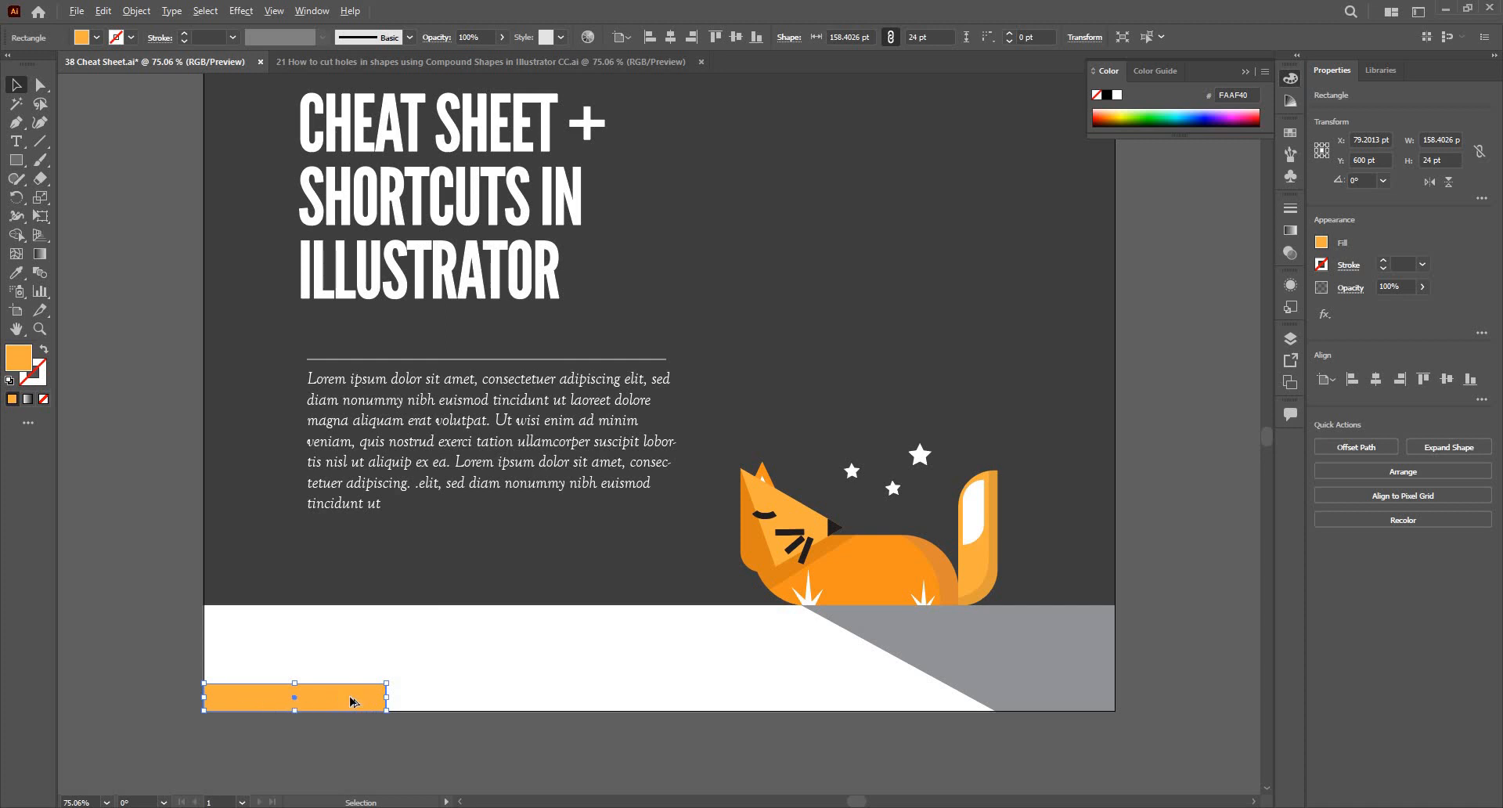
Step: Duplicate the orange bar segment flush to its right edge and repeat the copy three times to span the artboard width
left_click_drag(348, 699, 523, 708)
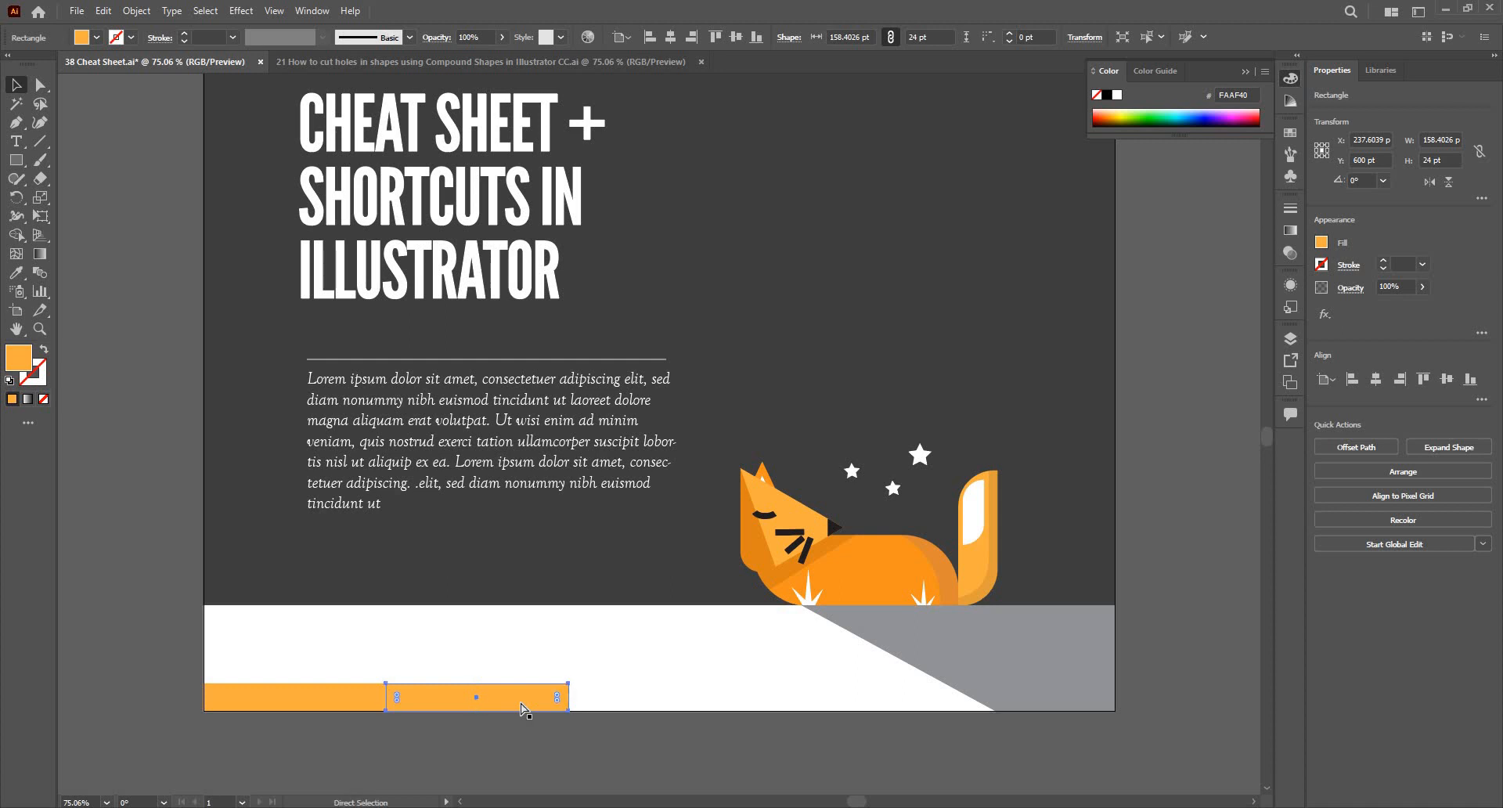
key("ctrl+d")
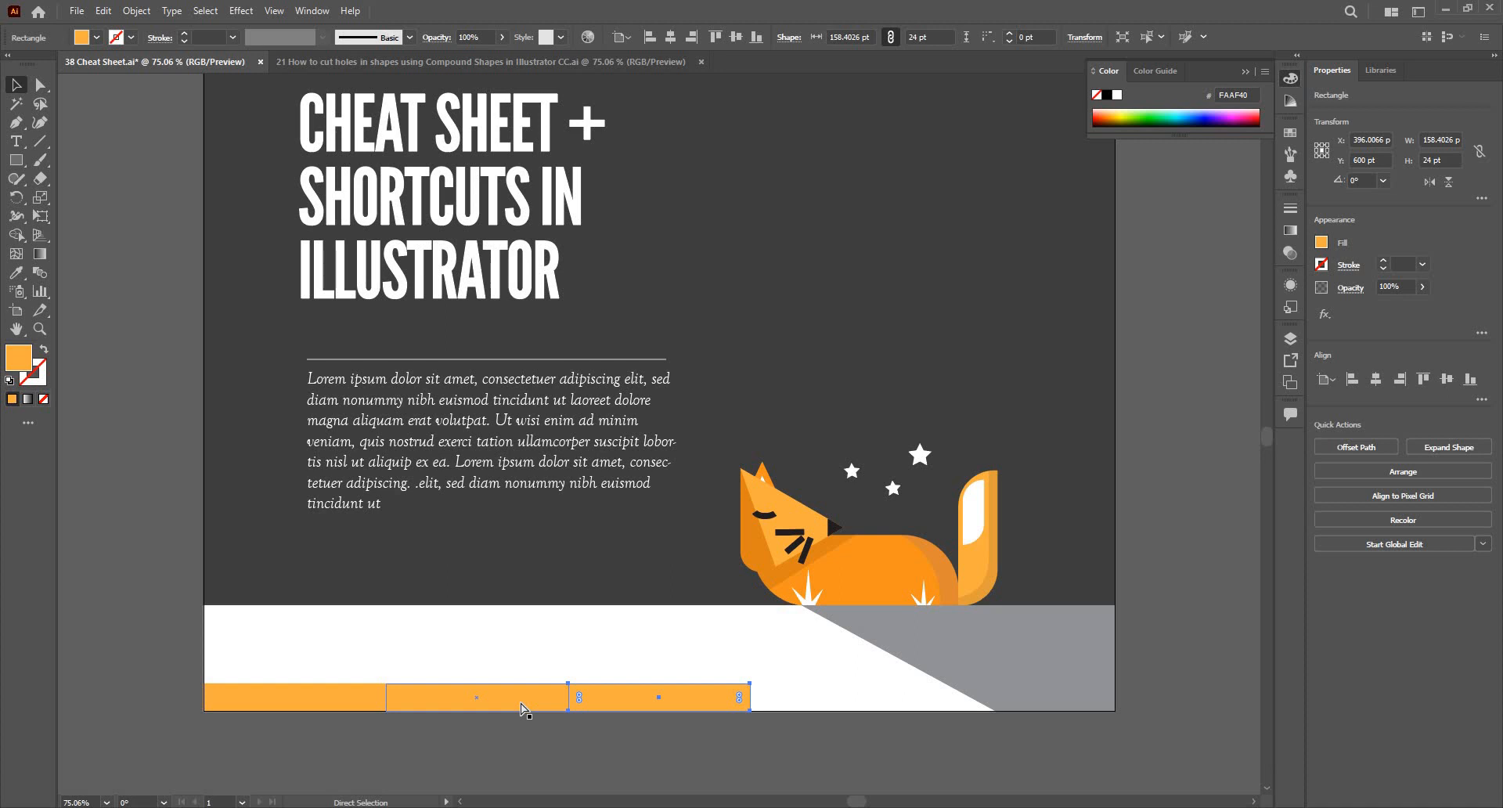
key("ctrl+d")
key("ctrl+d")
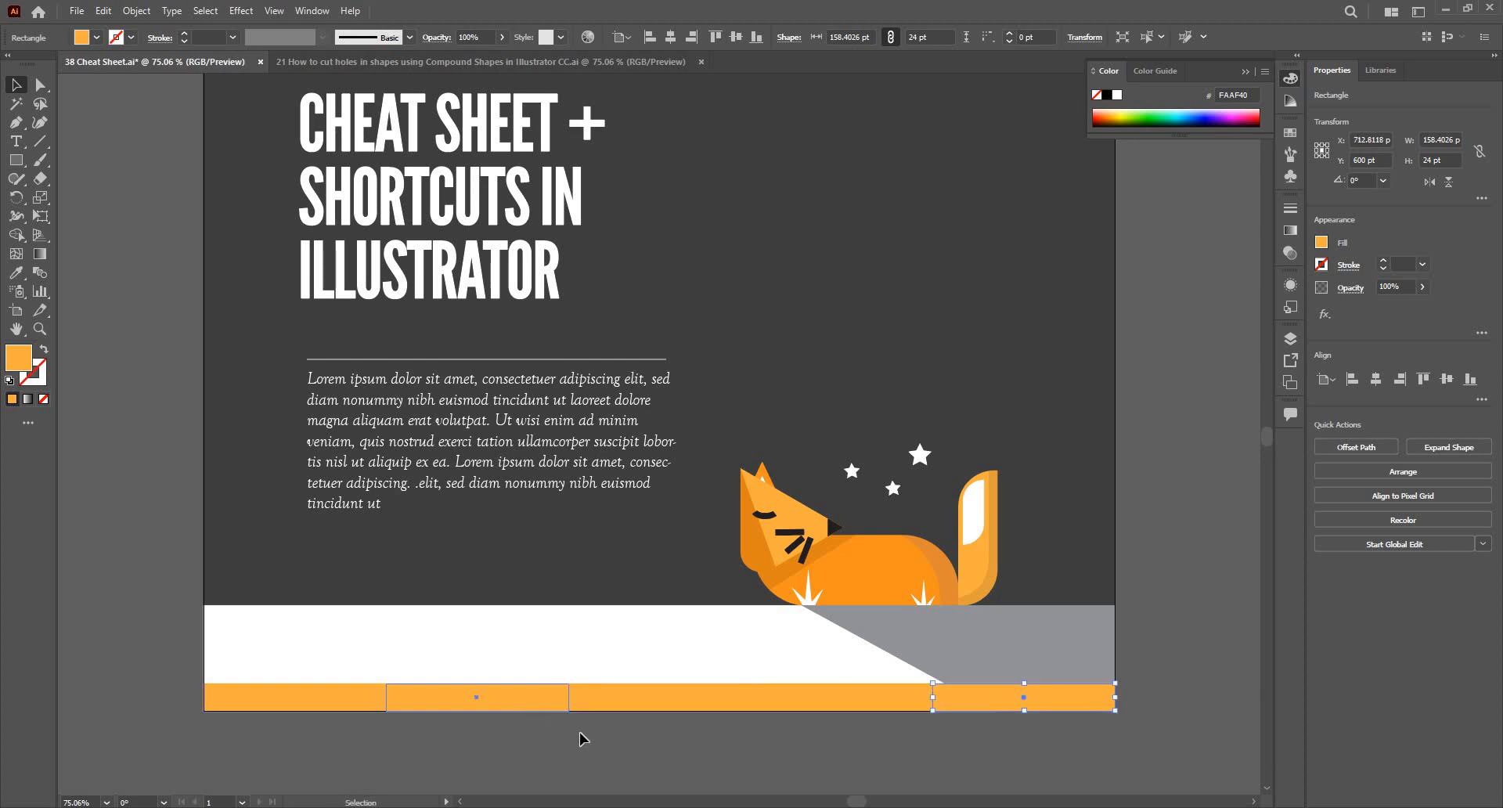
Step: Display the full set of colour swatches and apply the orange swatch to the leftmost bar segment
left_click(552, 701)
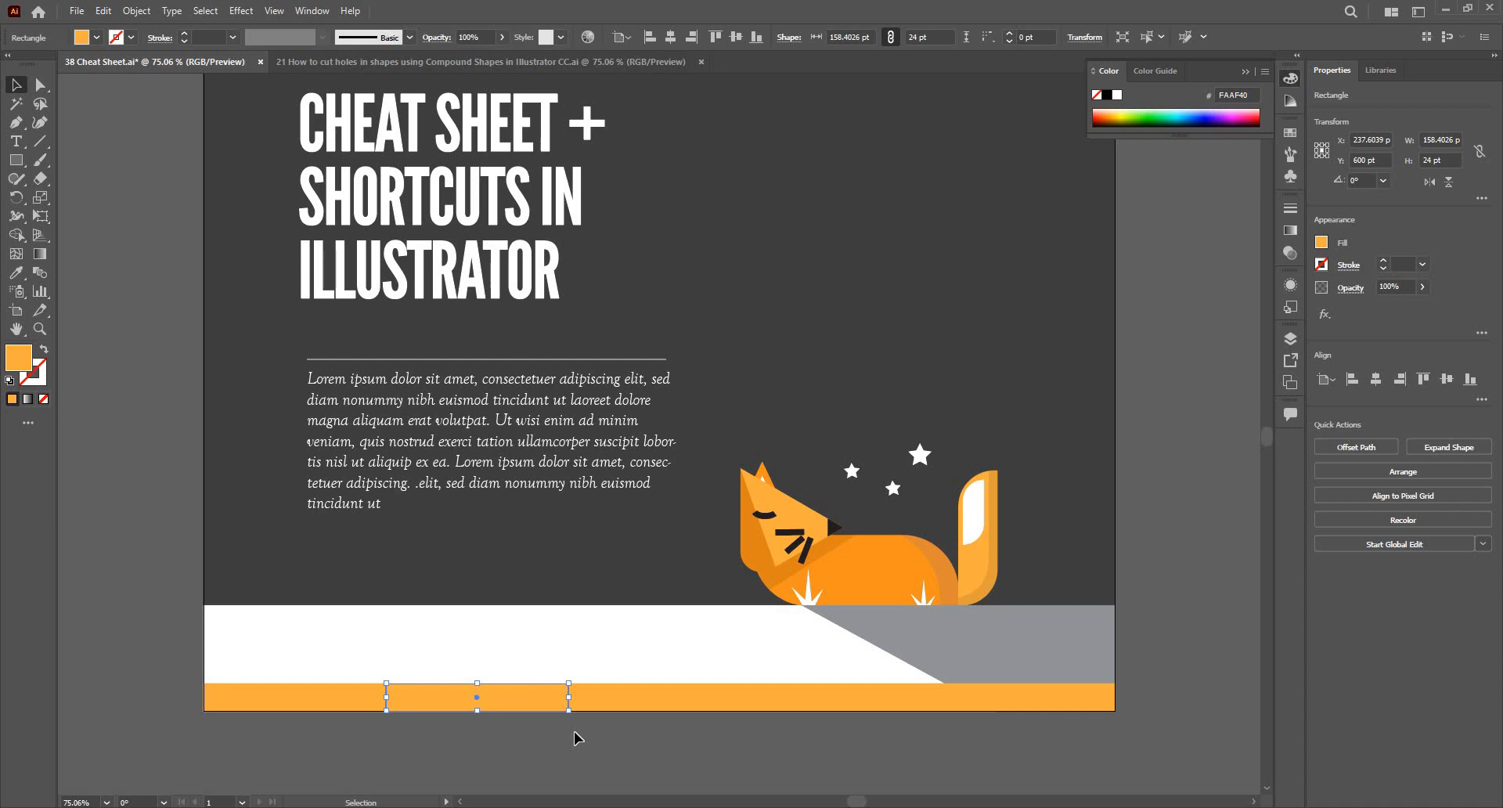
left_click(1377, 72)
left_click(1344, 74)
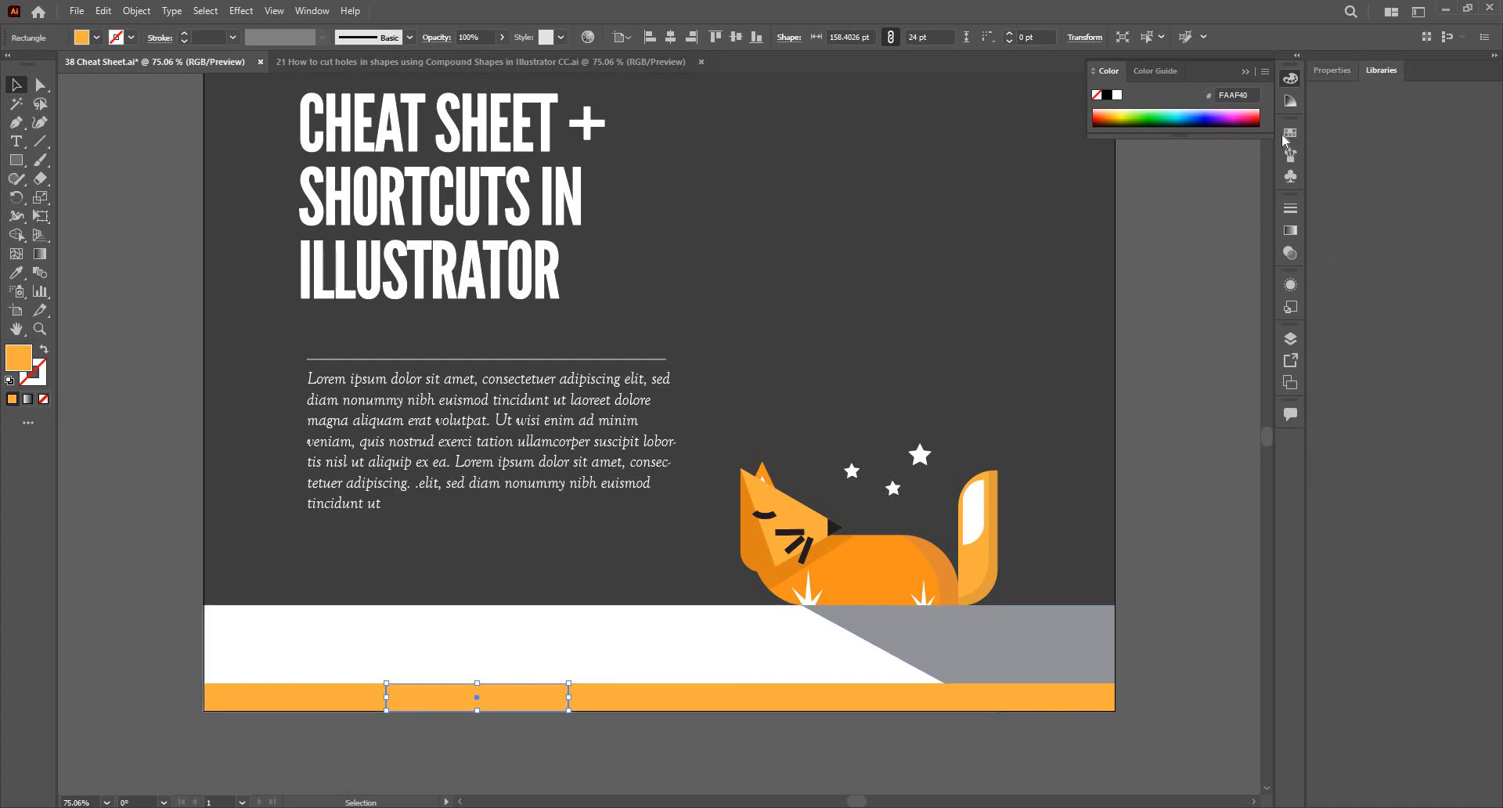
left_click(1286, 135)
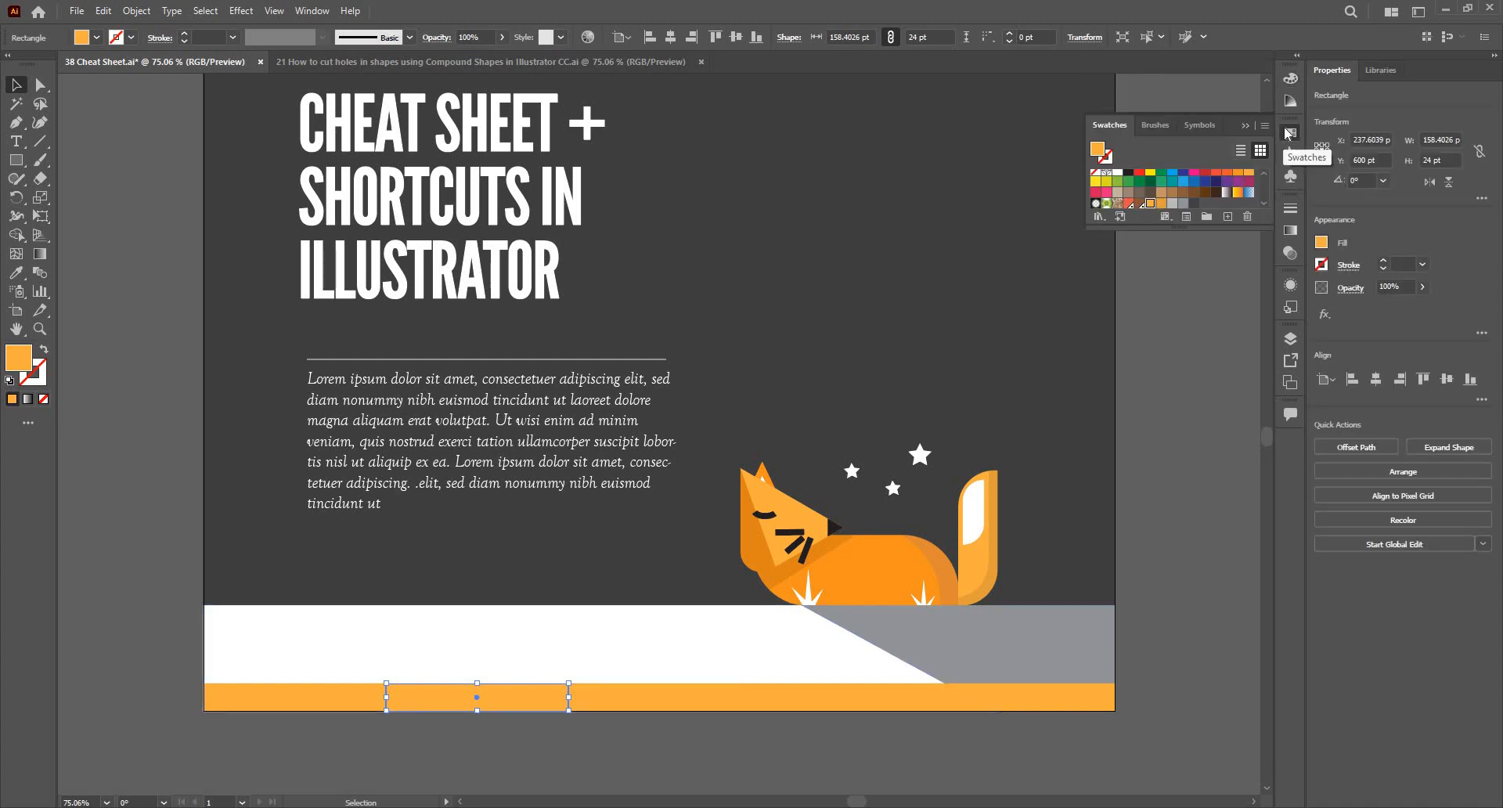
left_click_drag(1215, 337, 1217, 379)
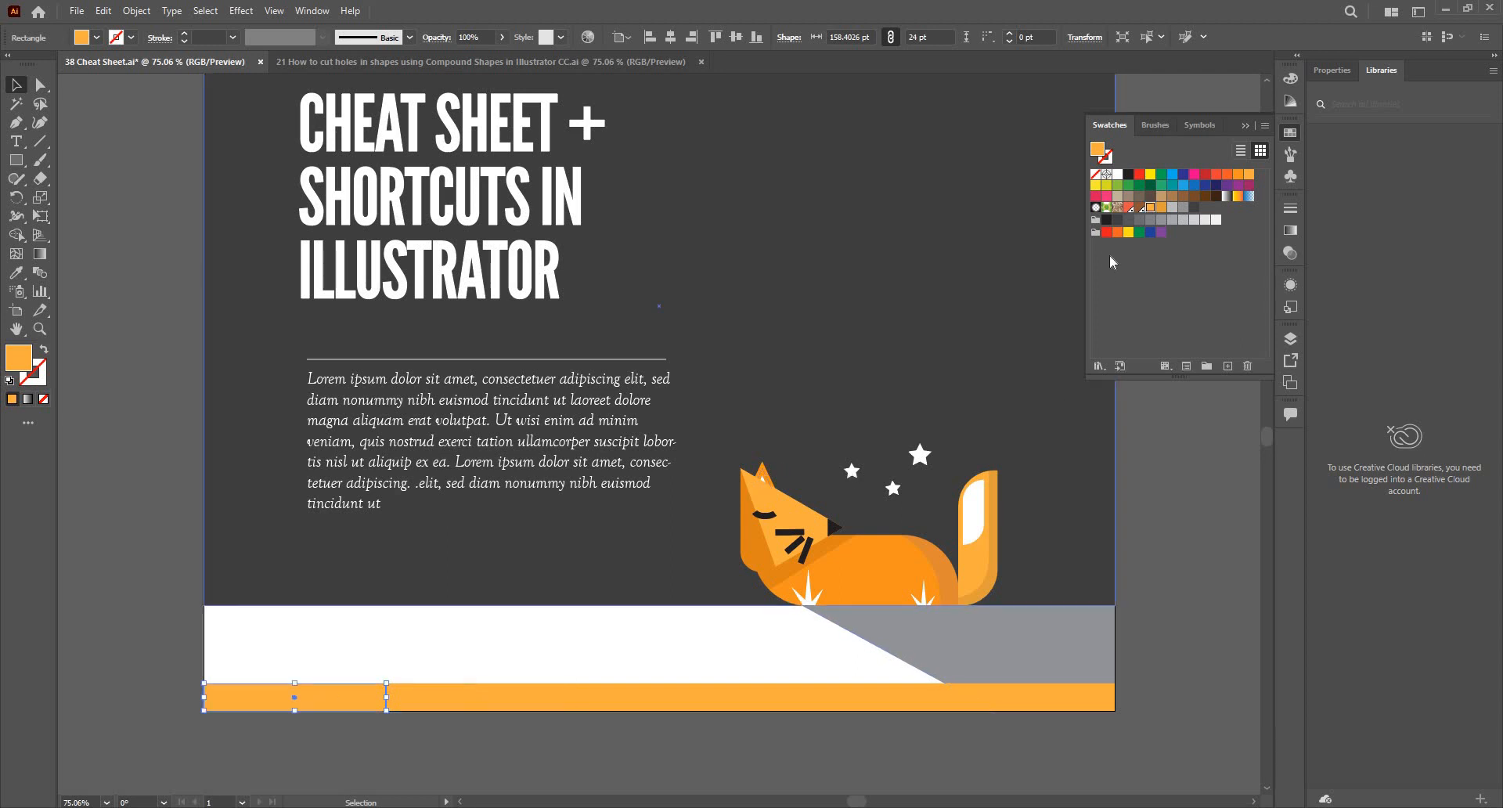
left_click(1150, 209)
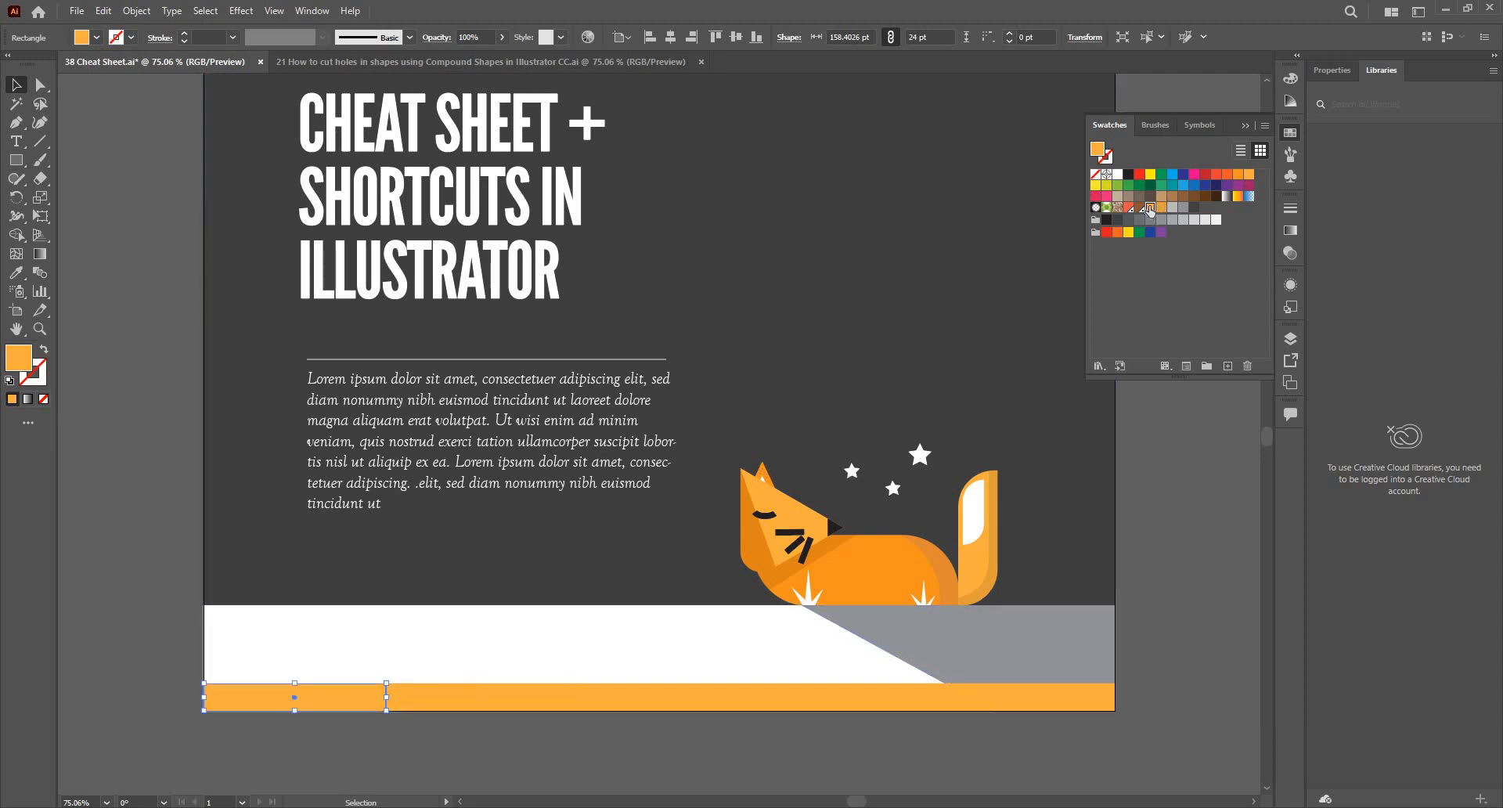
left_click(436, 699)
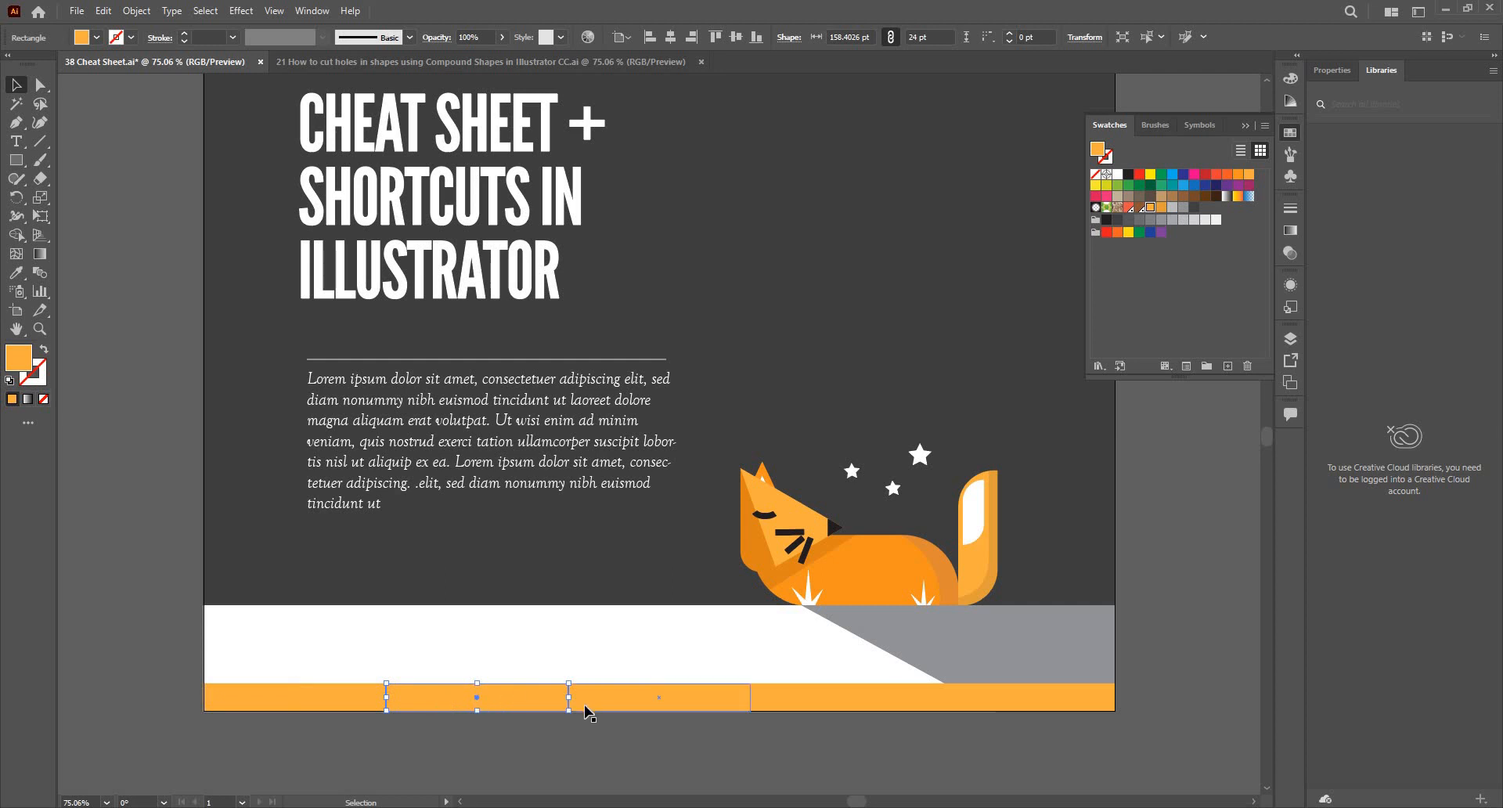
Step: Swap the leftmost bar segment's fill and stroke, and set its stroke colour to bright green
left_click(272, 692)
key("shift+x")
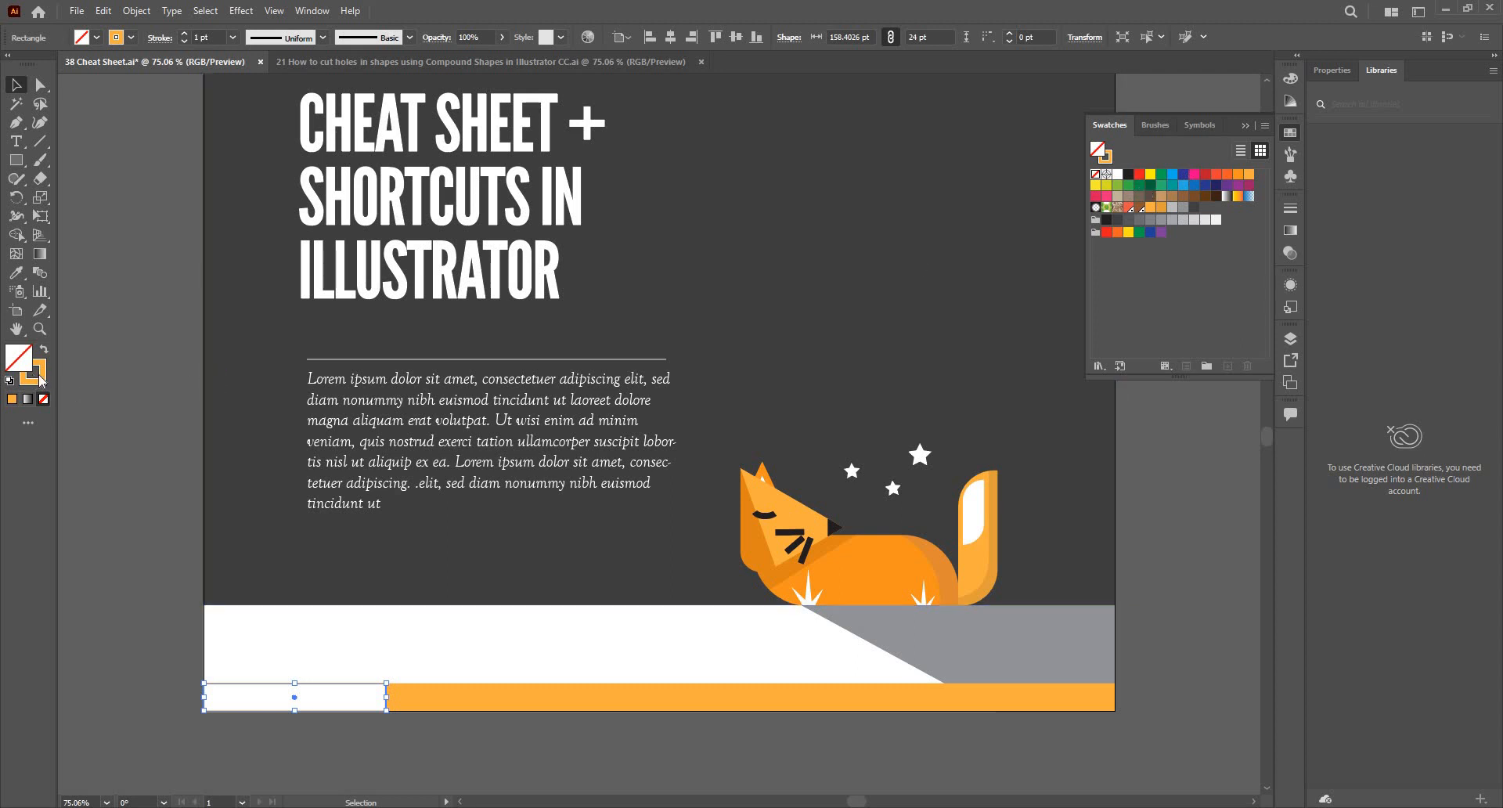
key("x")
key("F6")
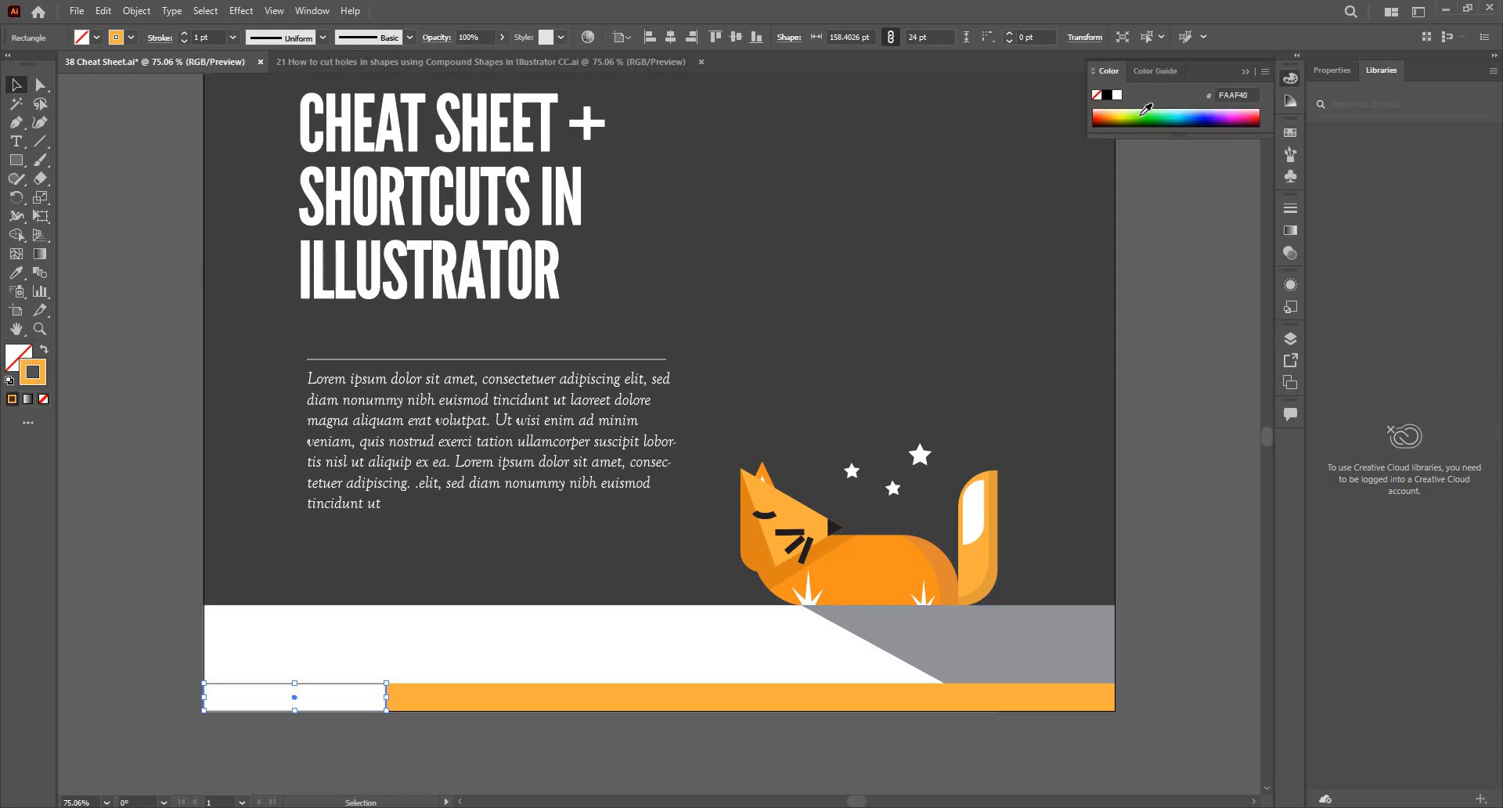
left_click(1143, 115)
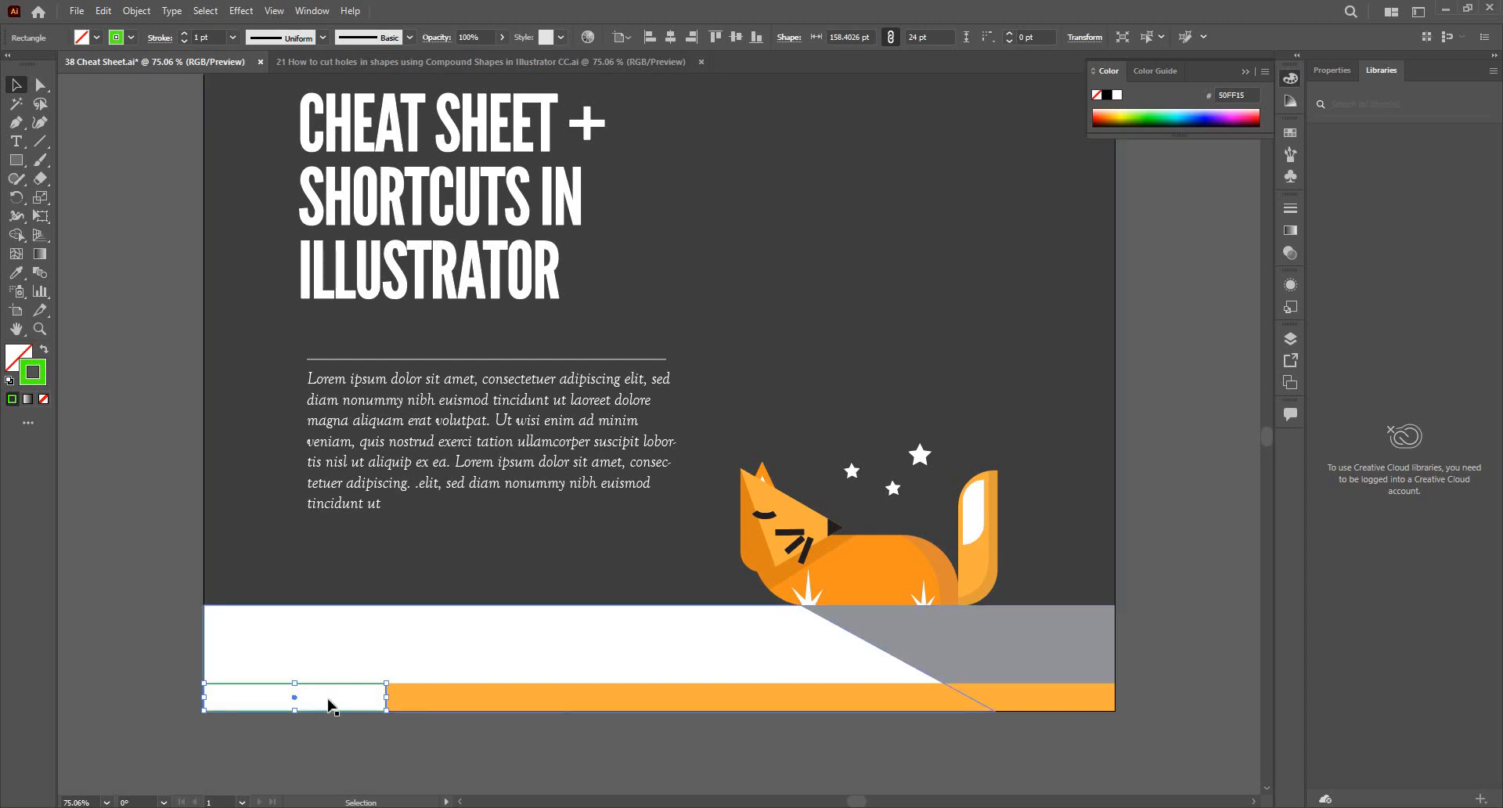
Step: Fill the leftmost bar segment with yellow from the colour spectrum, and change the fill to the orange swatch
left_click(17, 354)
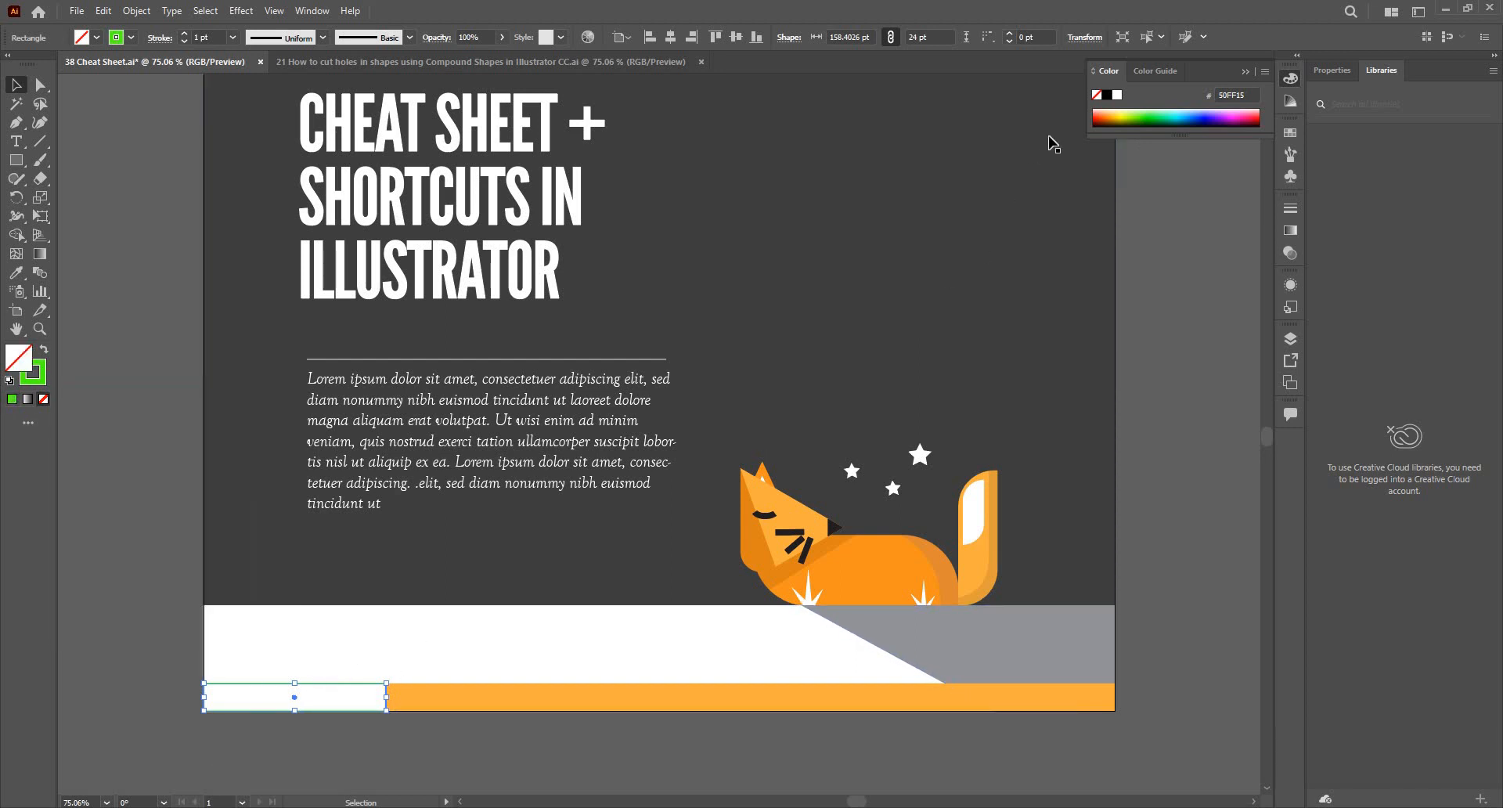
left_click(1118, 111)
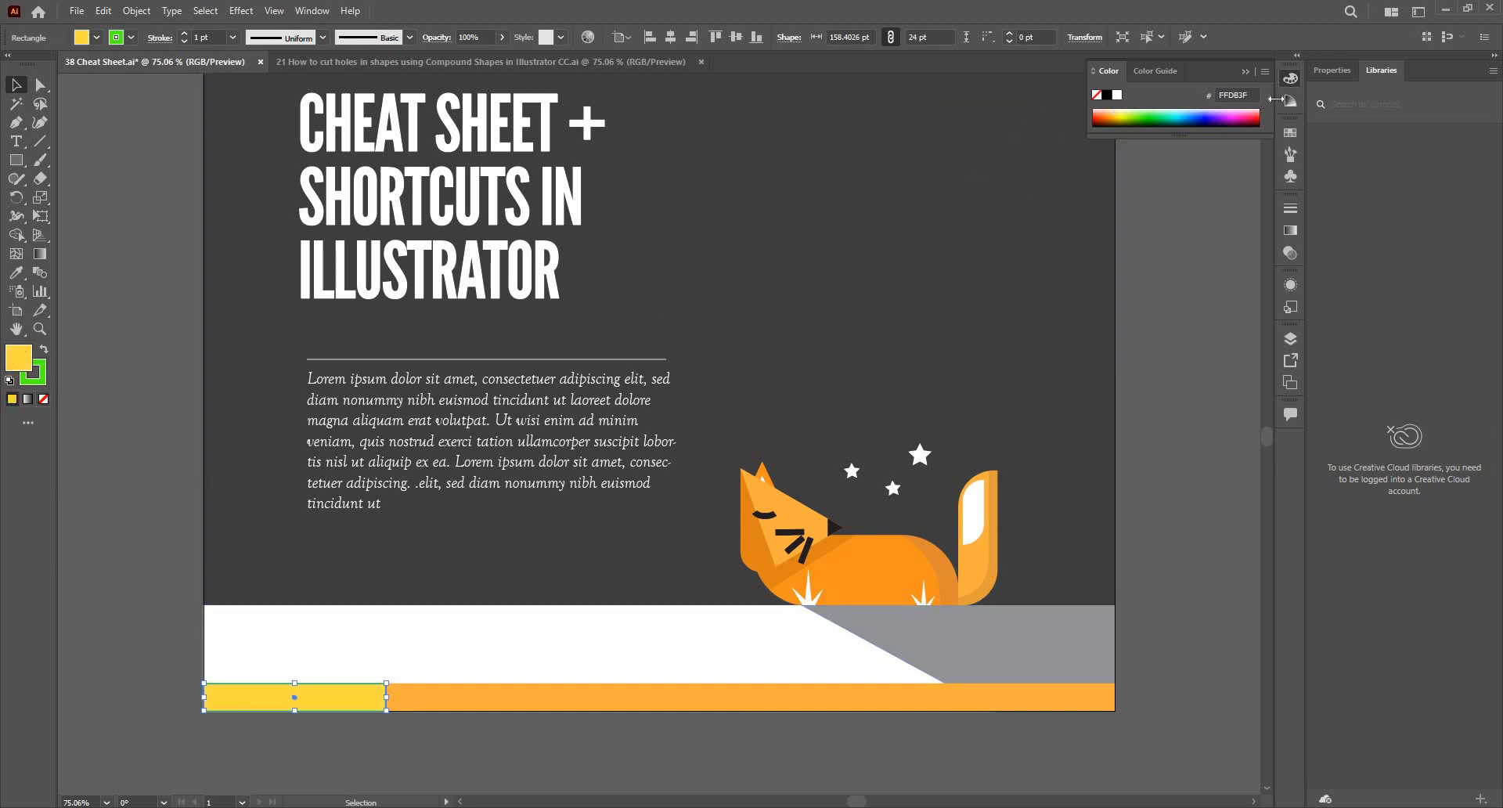
left_click(1290, 133)
left_click(1151, 208)
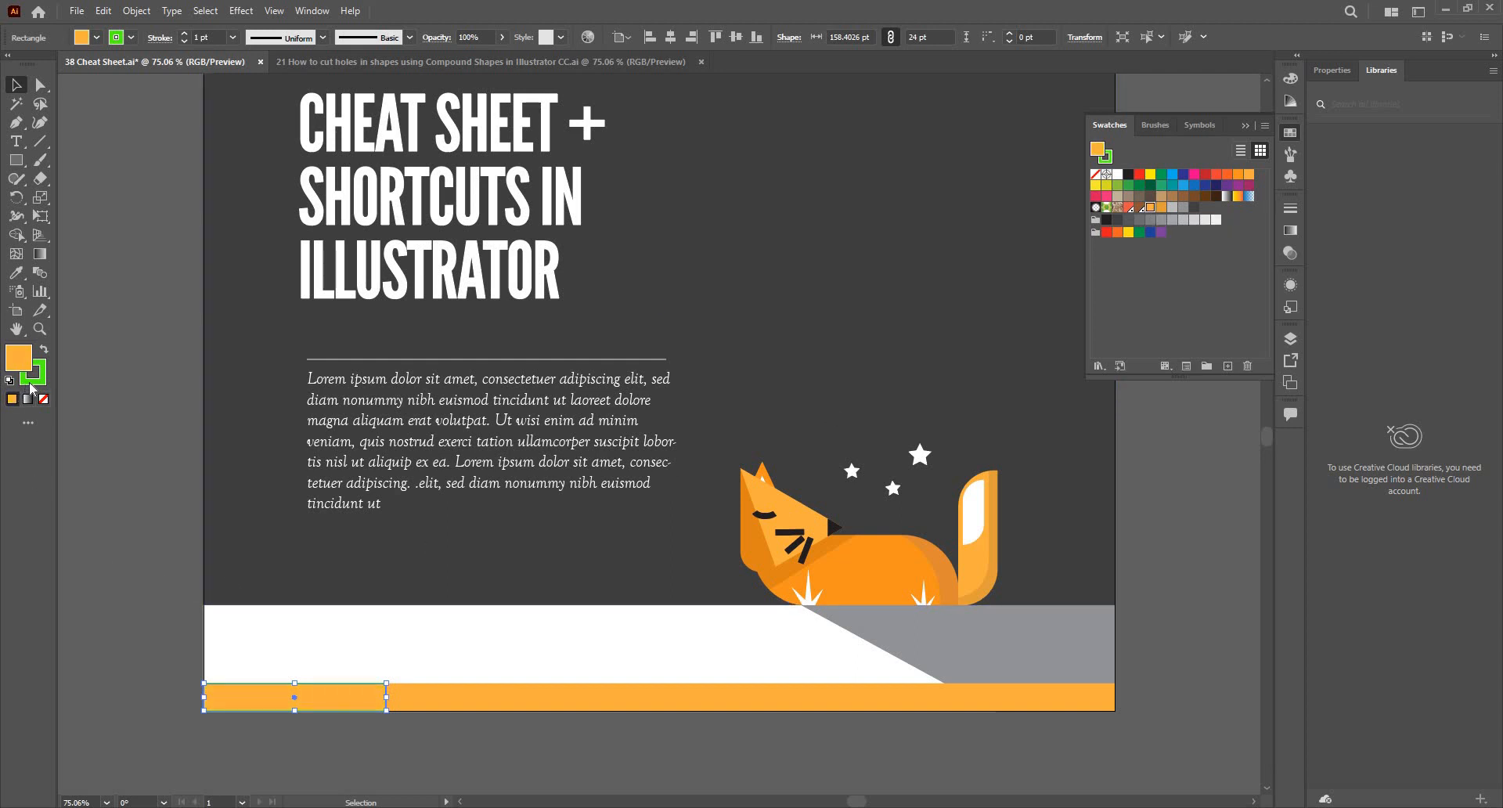
Step: Make the stroke the active colour, deselect everything, and set the default stroke to none
key("x")
key("ctrl+shift+a")
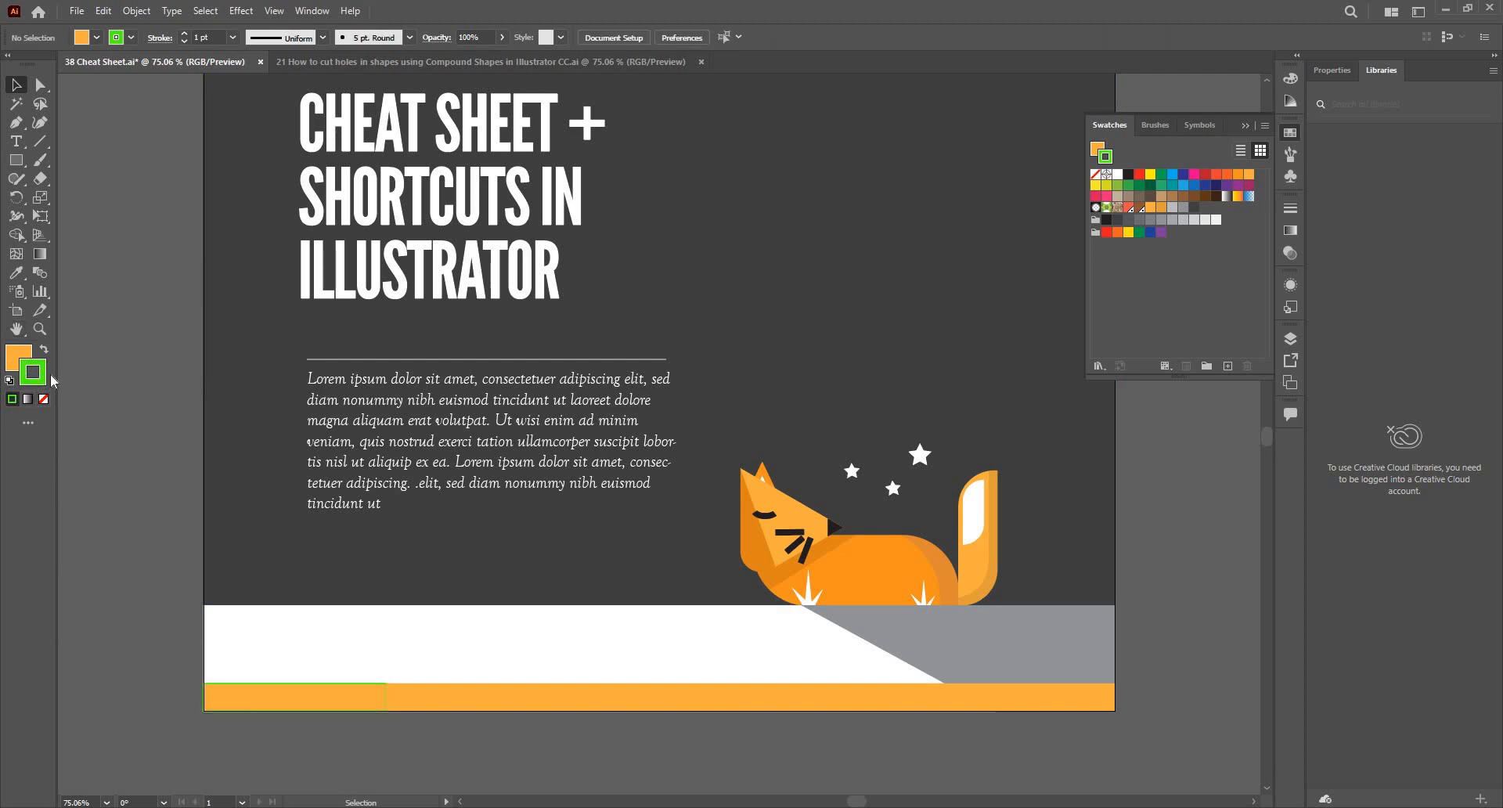
key("slash")
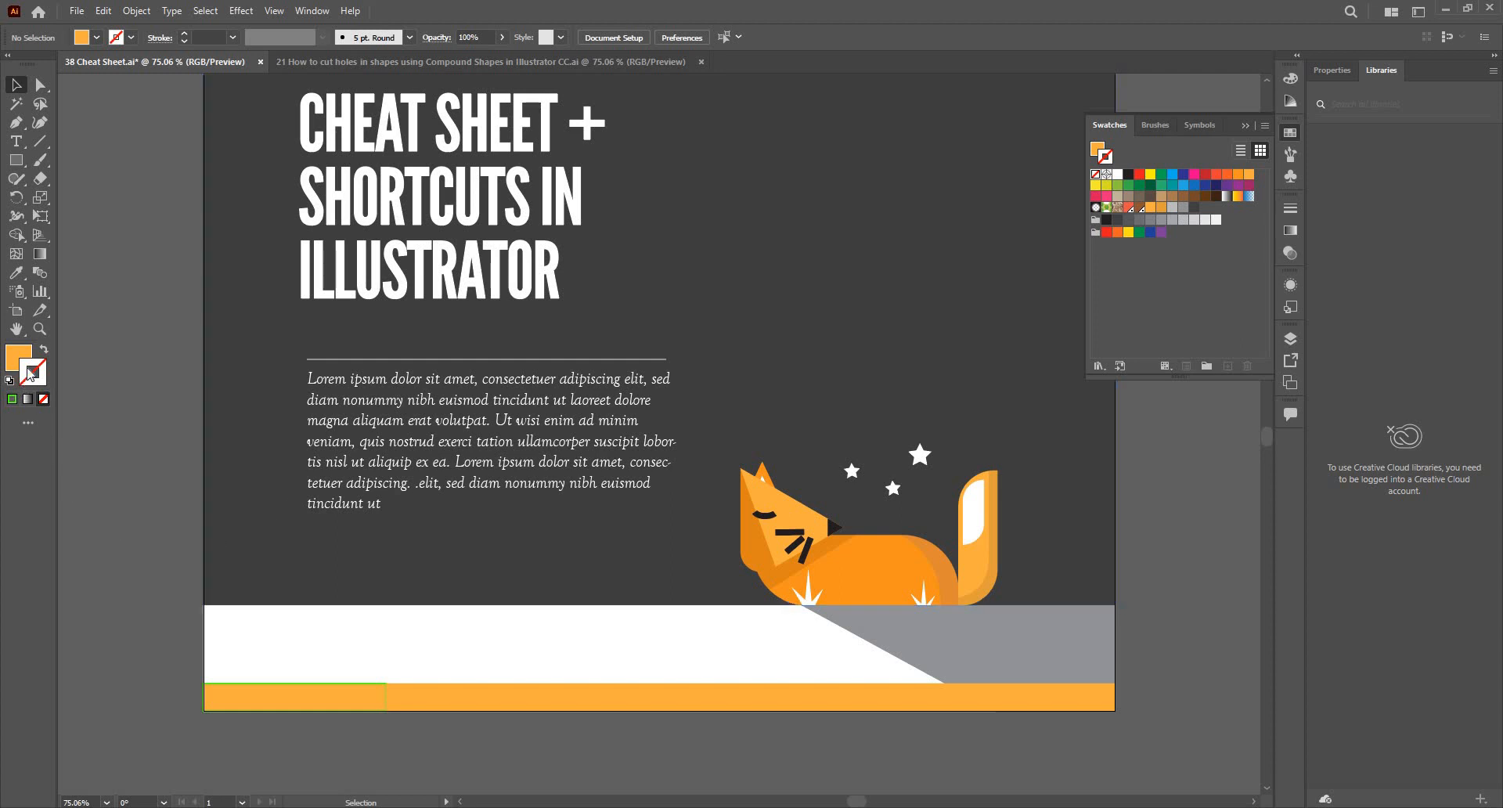
Step: Alternate the active colour between fill and stroke several times, and swap the default fill and stroke colours back and forth
key("x")
key("x")
key("x")
key("x")
key("x")
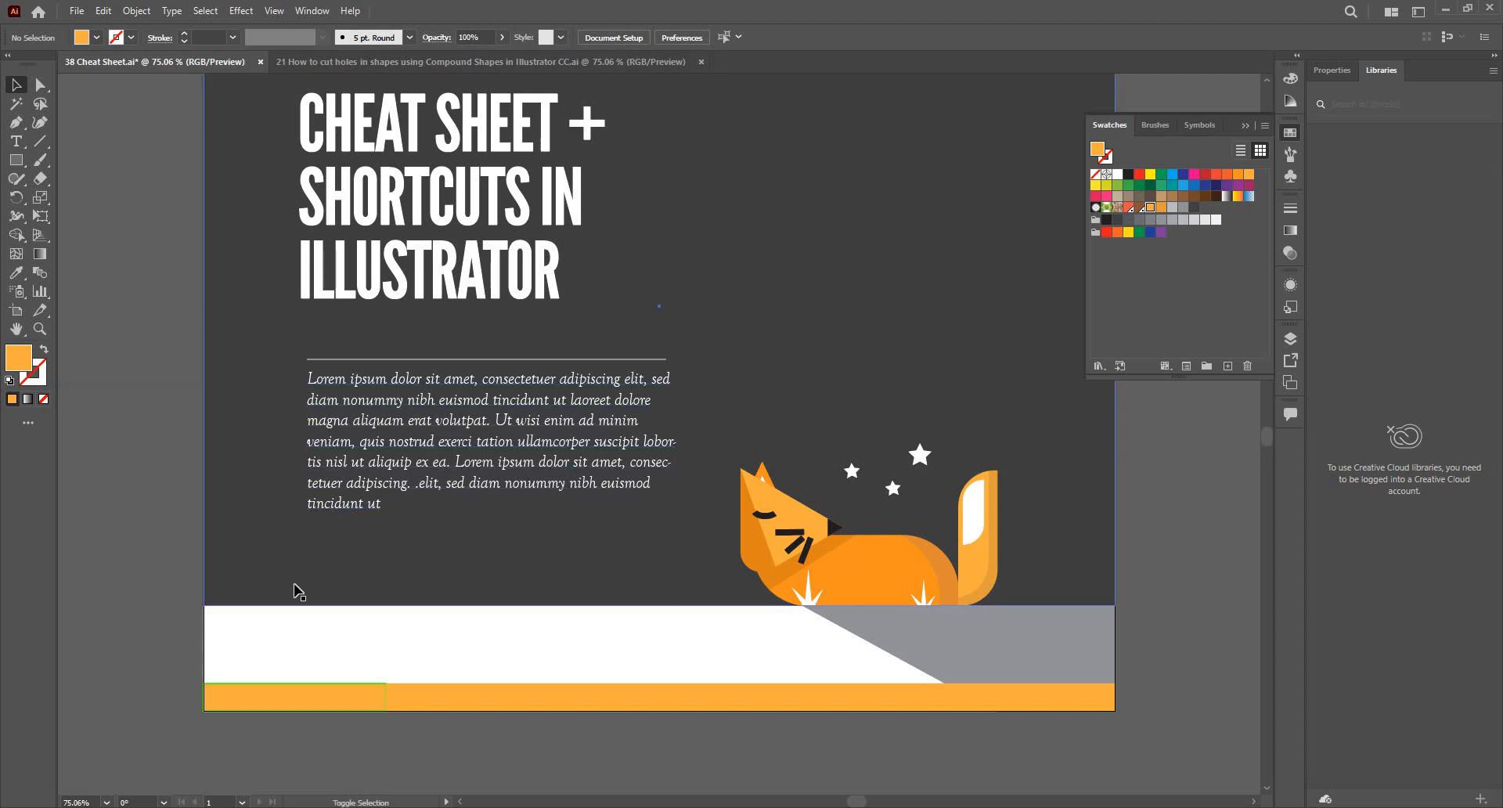
key("shift+x")
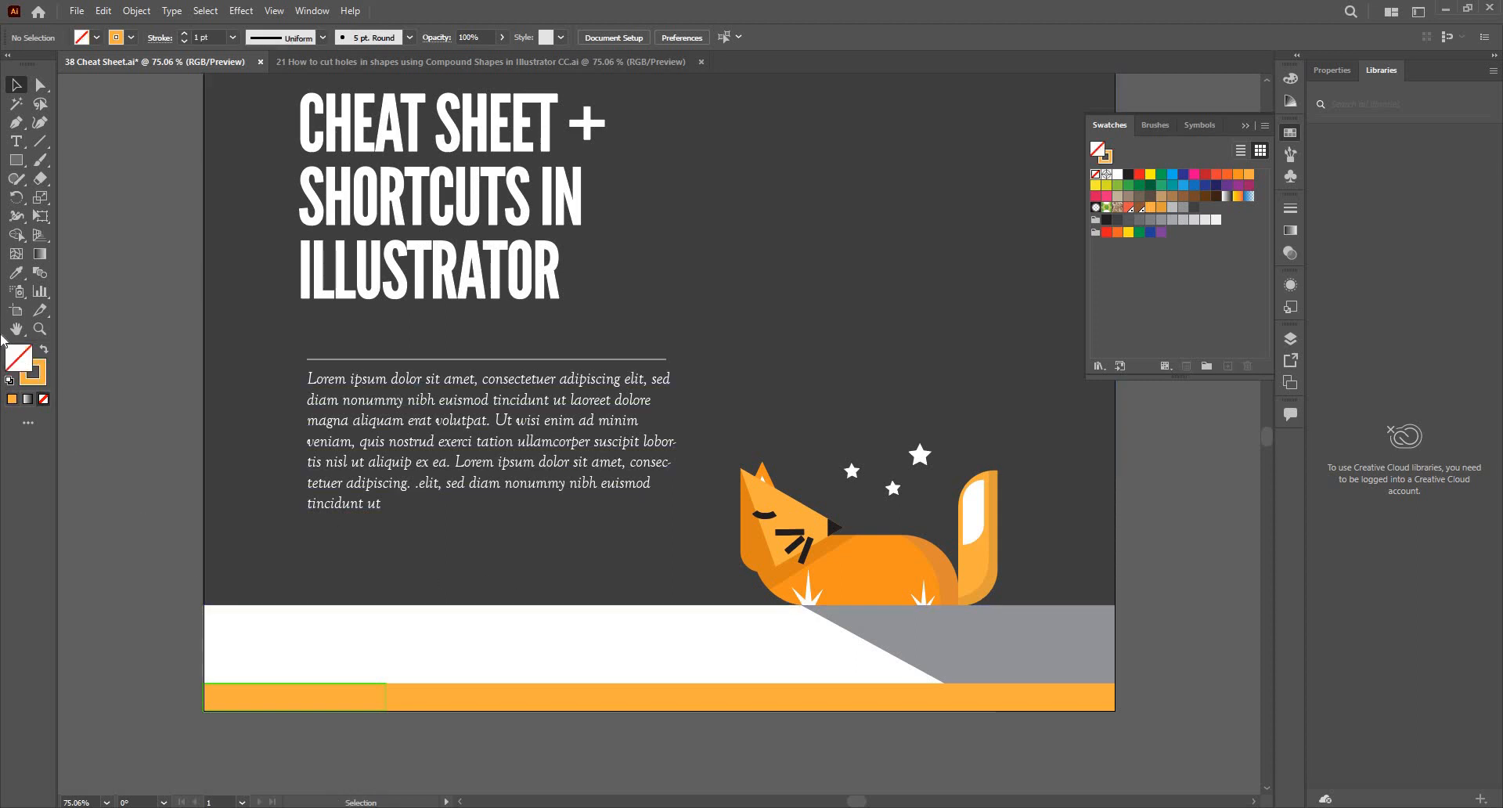
key("shift+x")
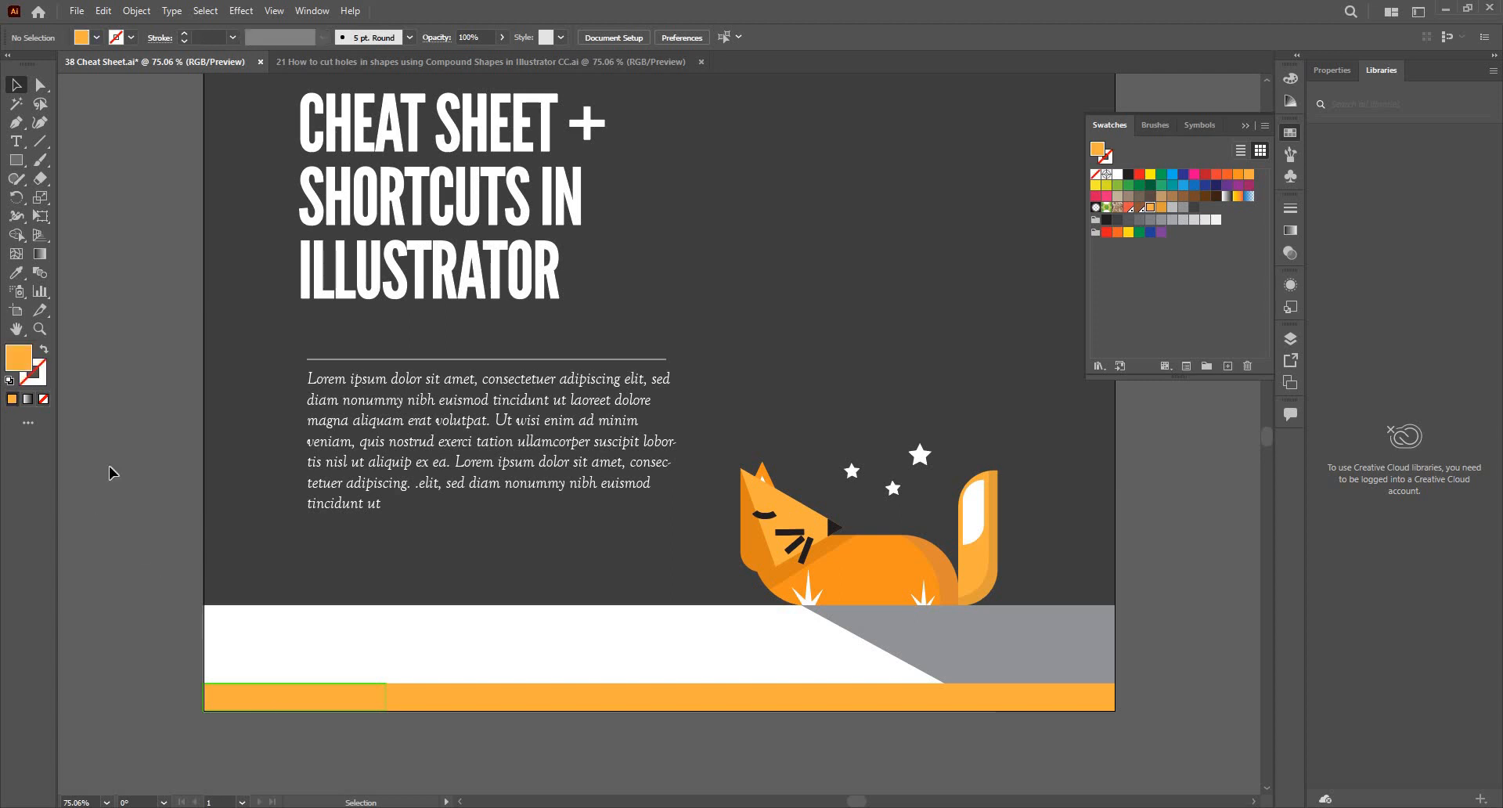
Step: Swap the leftmost bar segment's orange fill with its green stroke, and return it to an orange fill with no stroke
left_click(294, 696)
left_click(31, 379)
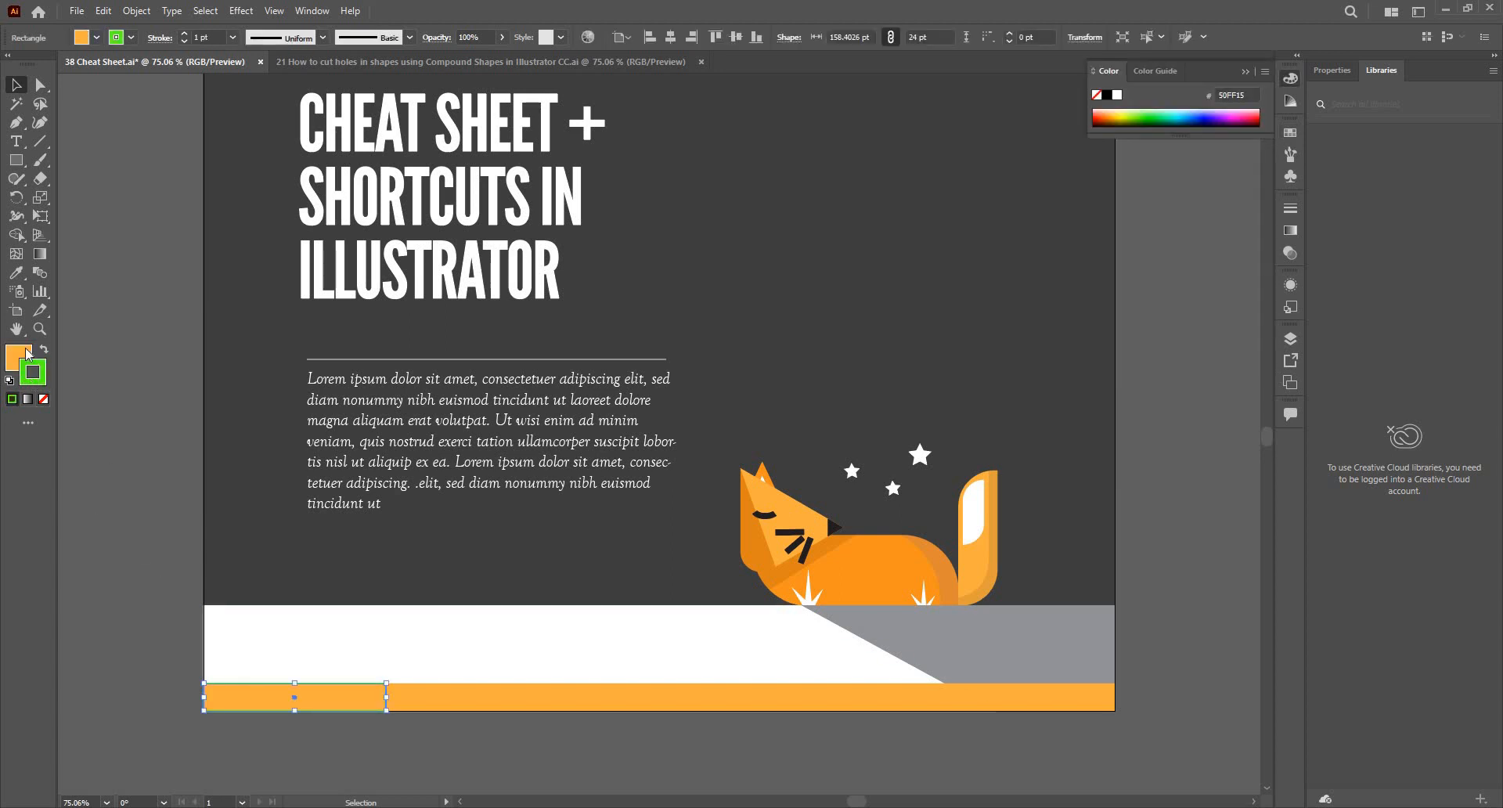
key("shift+x")
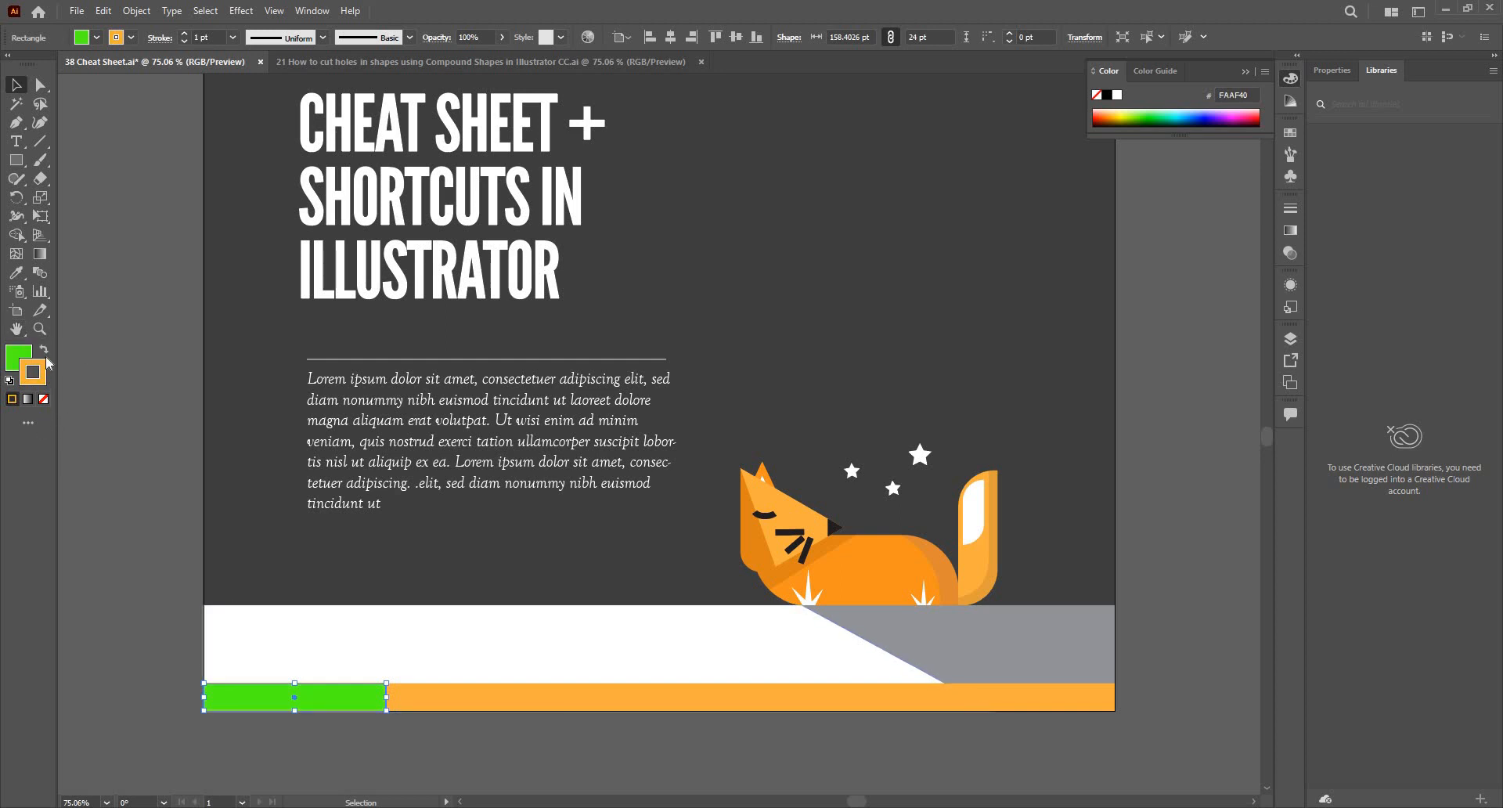
left_click(43, 399)
key("shift+x")
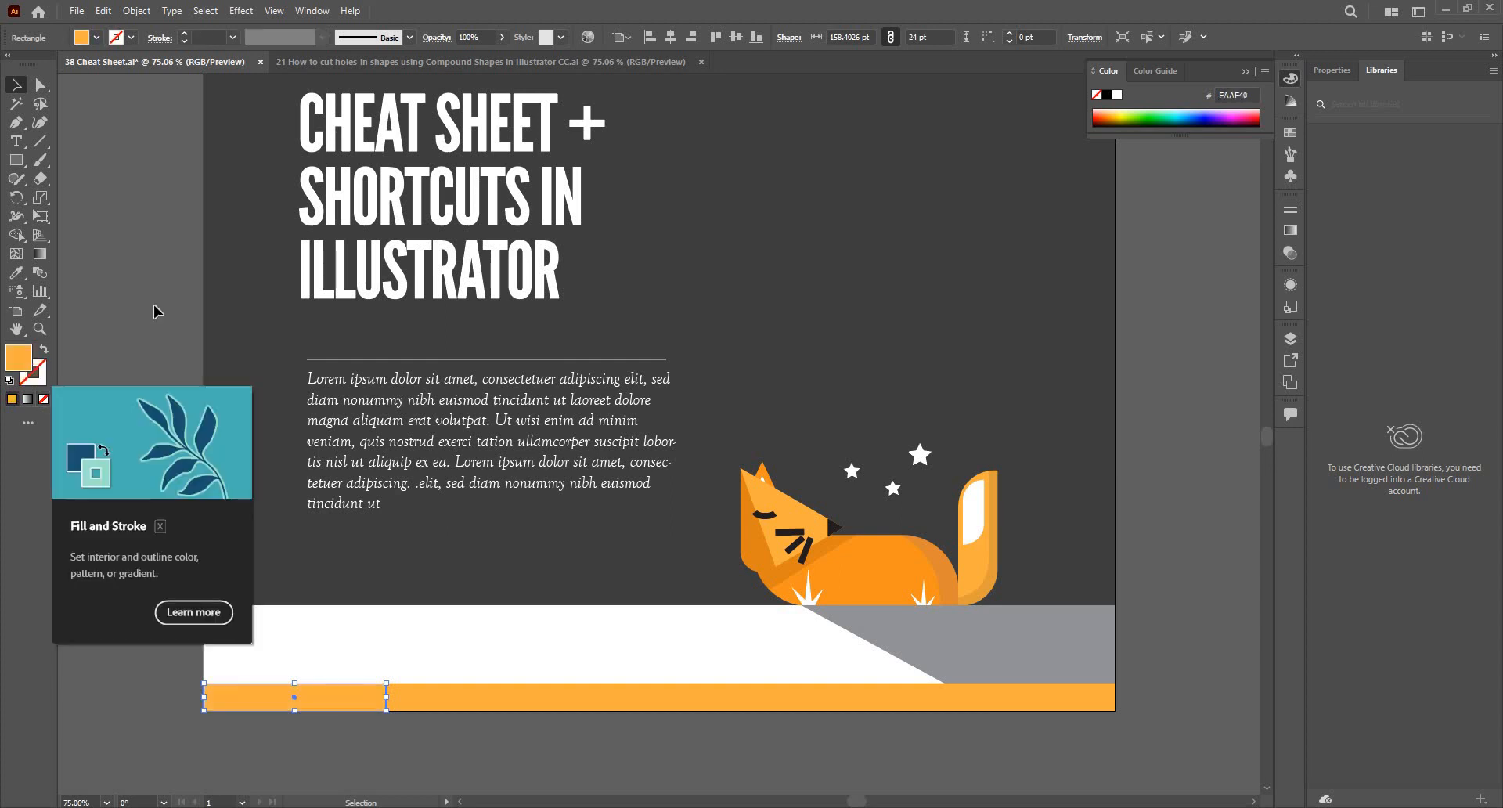
Step: Try removing the leftmost bar segment's fill, and undo the change
left_click(154, 304)
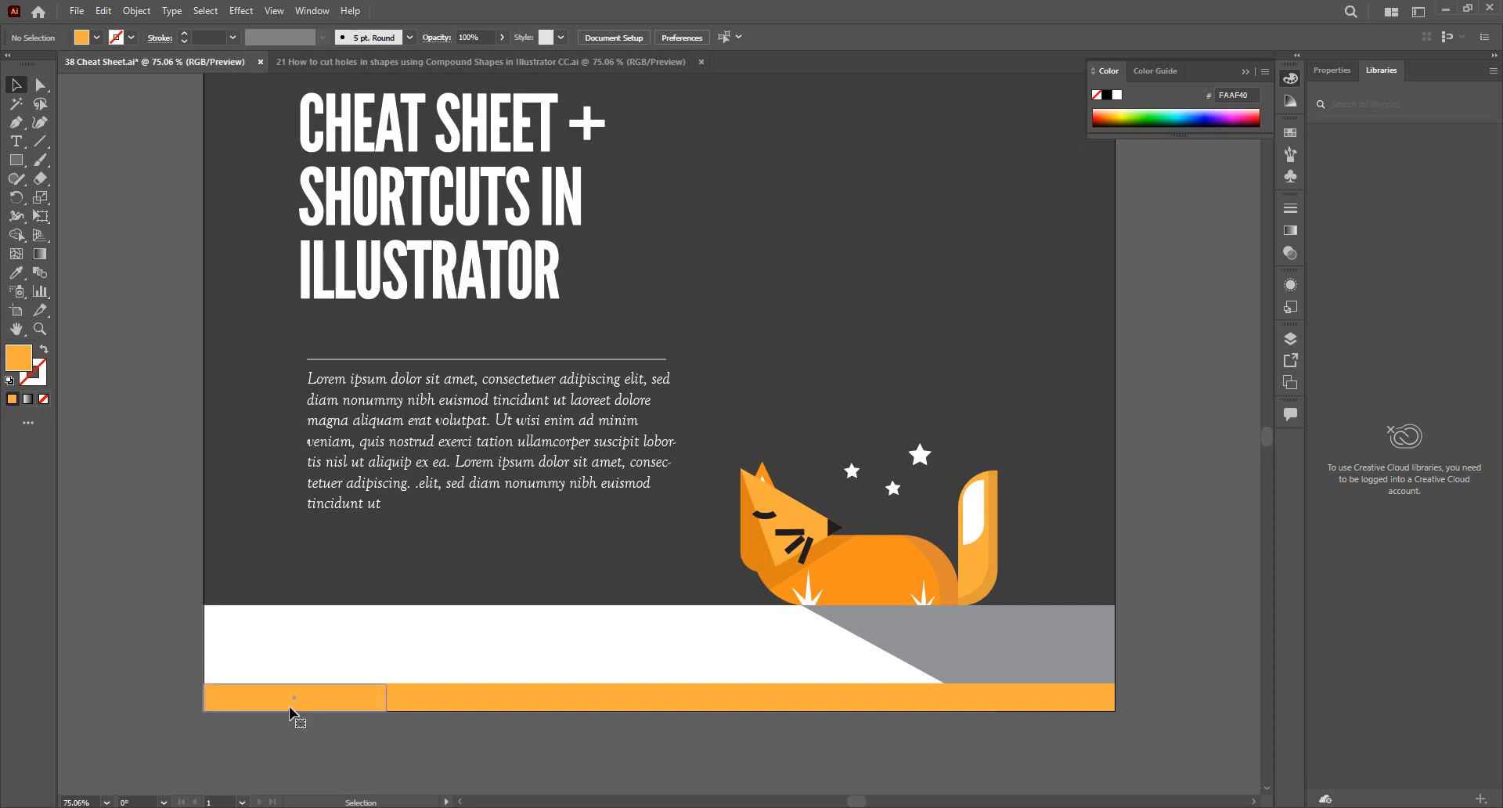
left_click(317, 695)
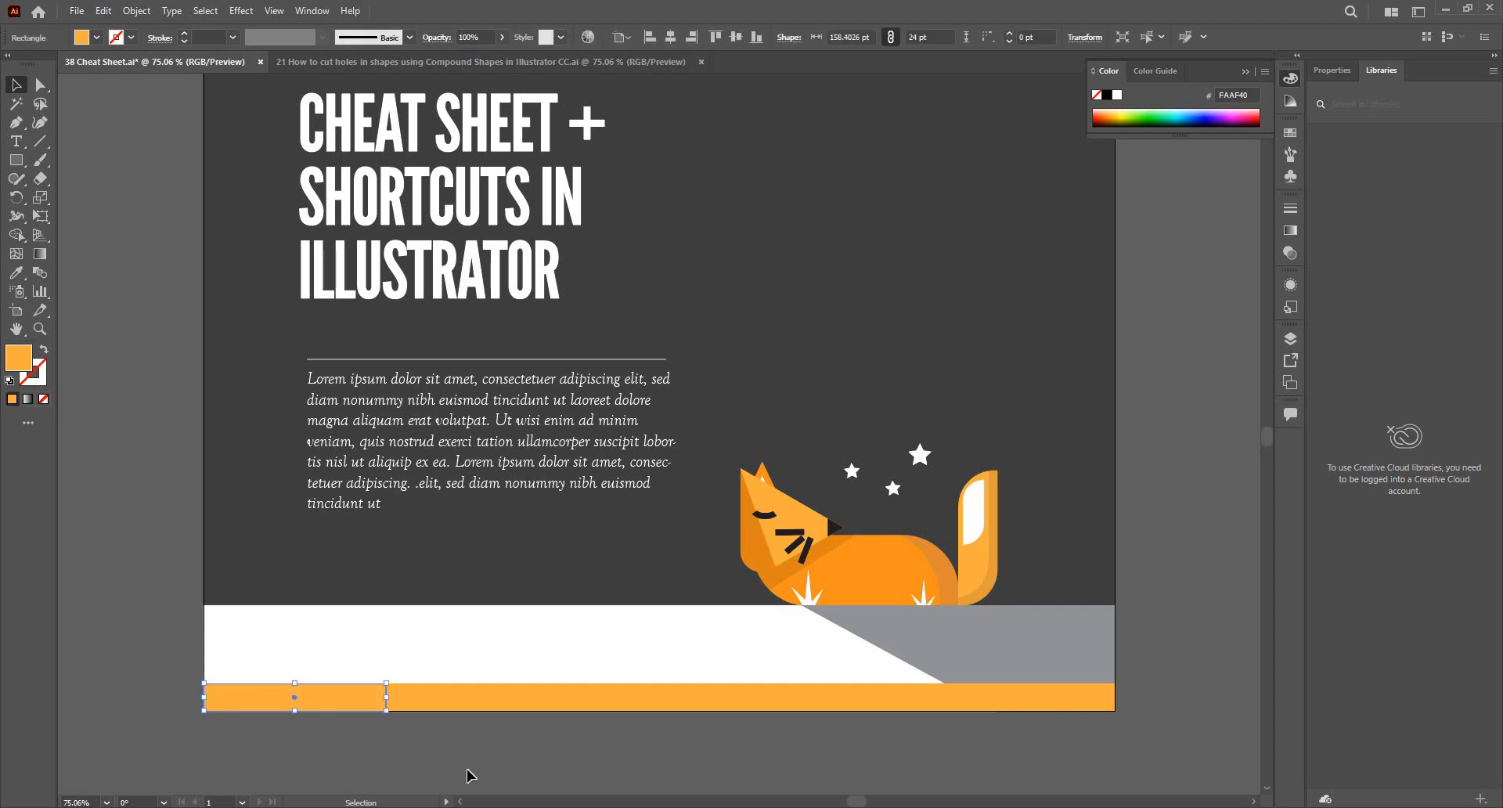
key("slash")
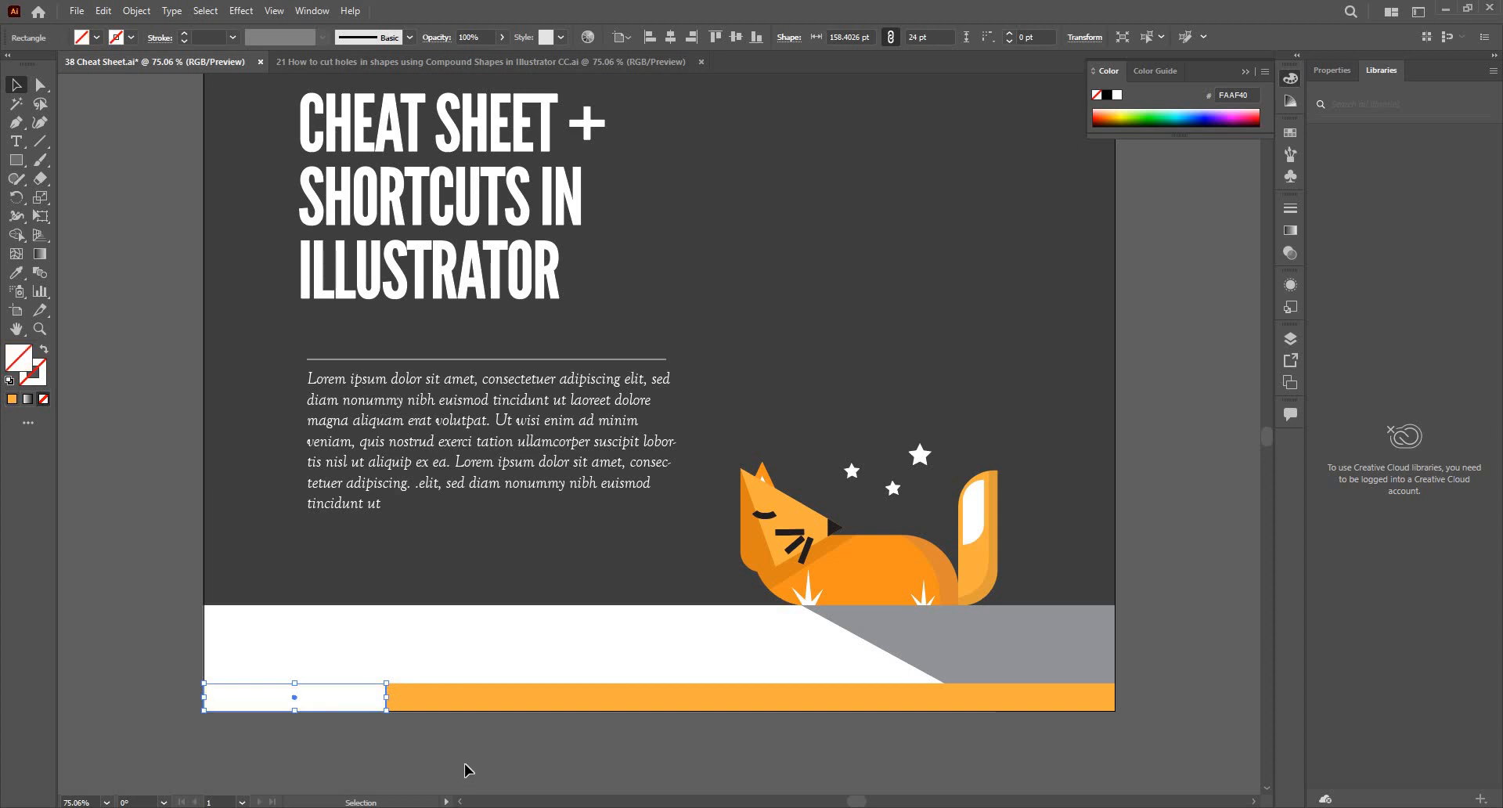
key("ctrl+z")
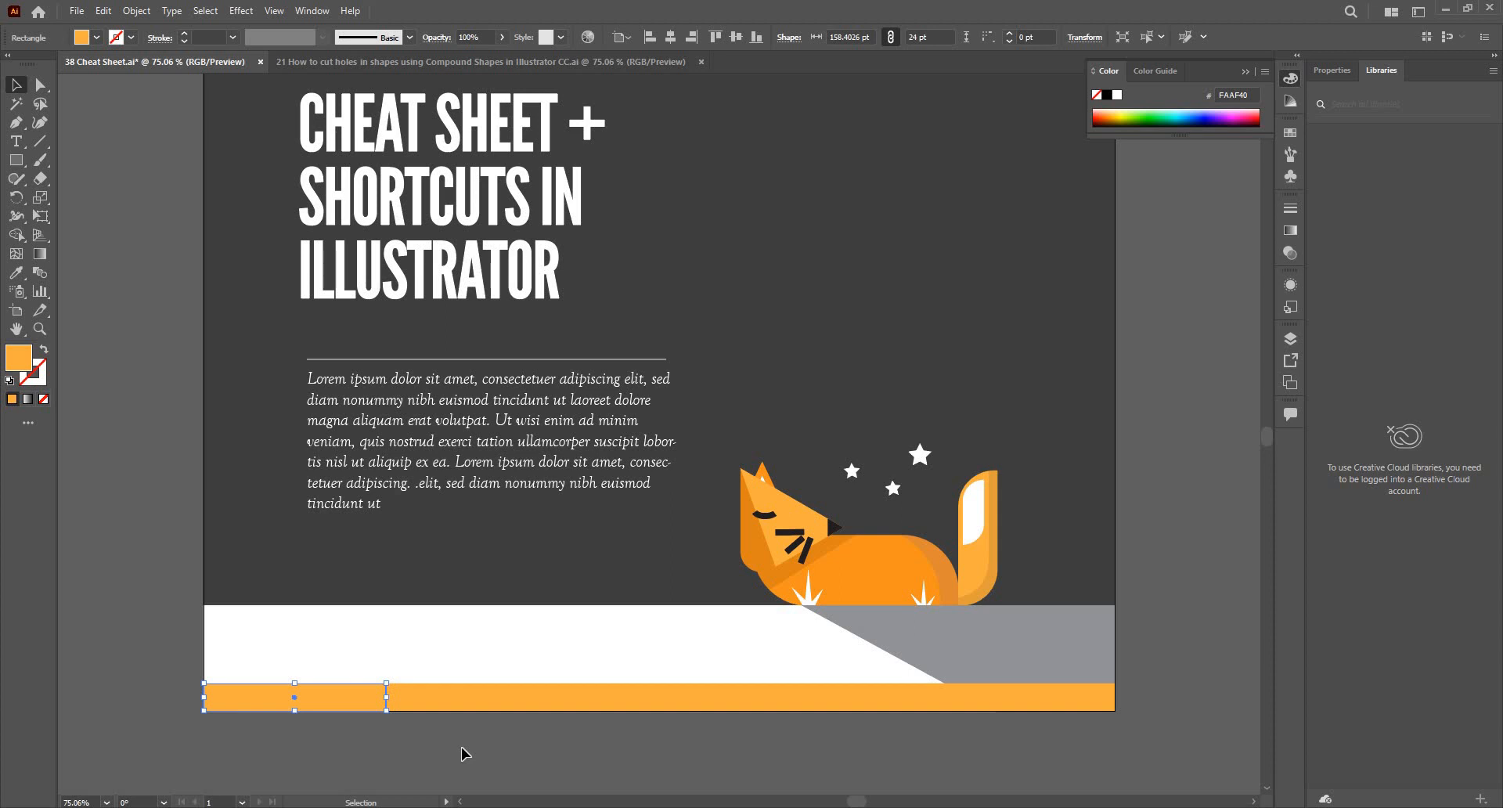
Step: Give the second bar segment a white-to-black gradient fill and switch it back to solid orange, twice
key("ctrl+d")
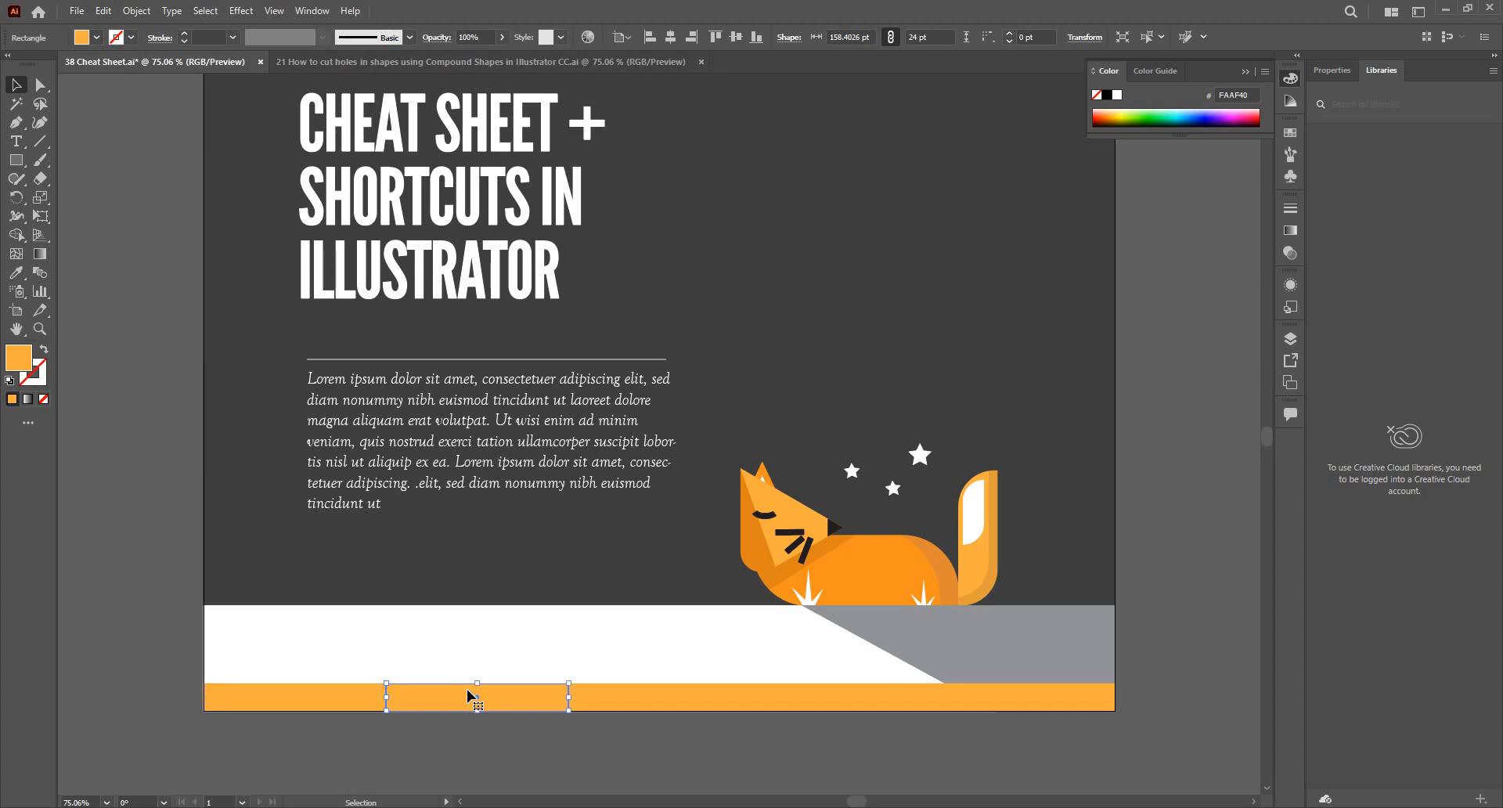
key("period")
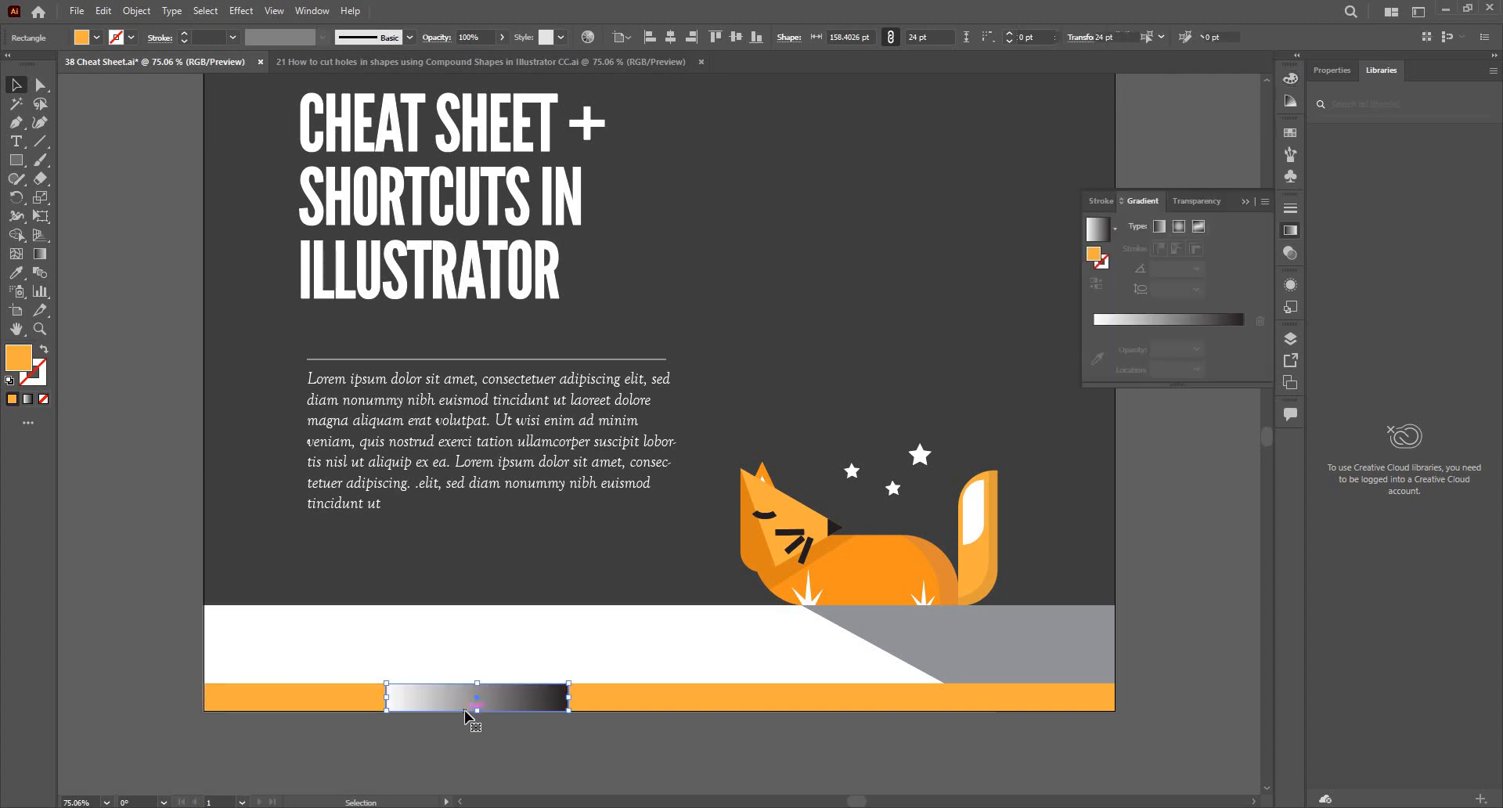
key("comma")
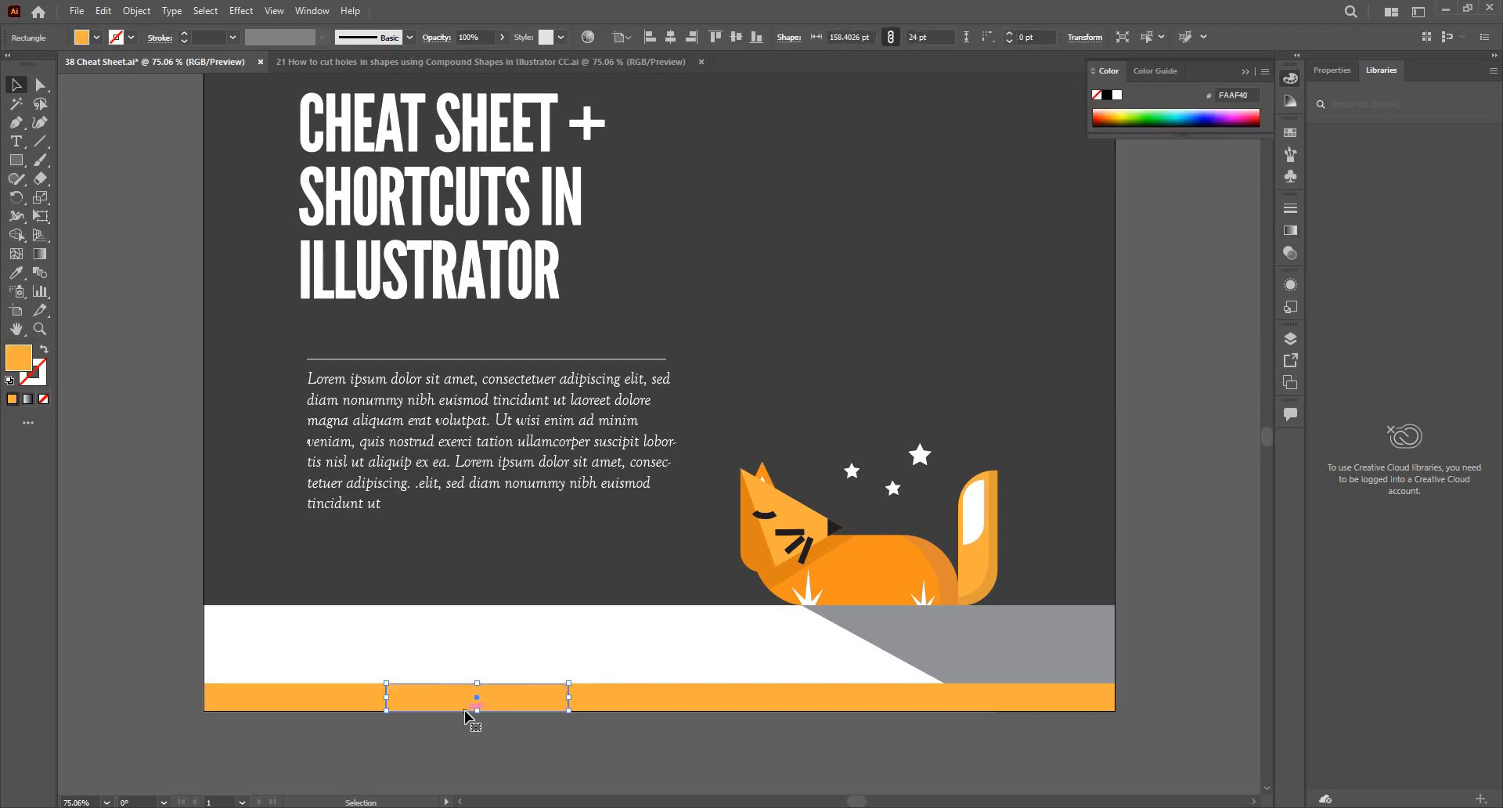
key("period")
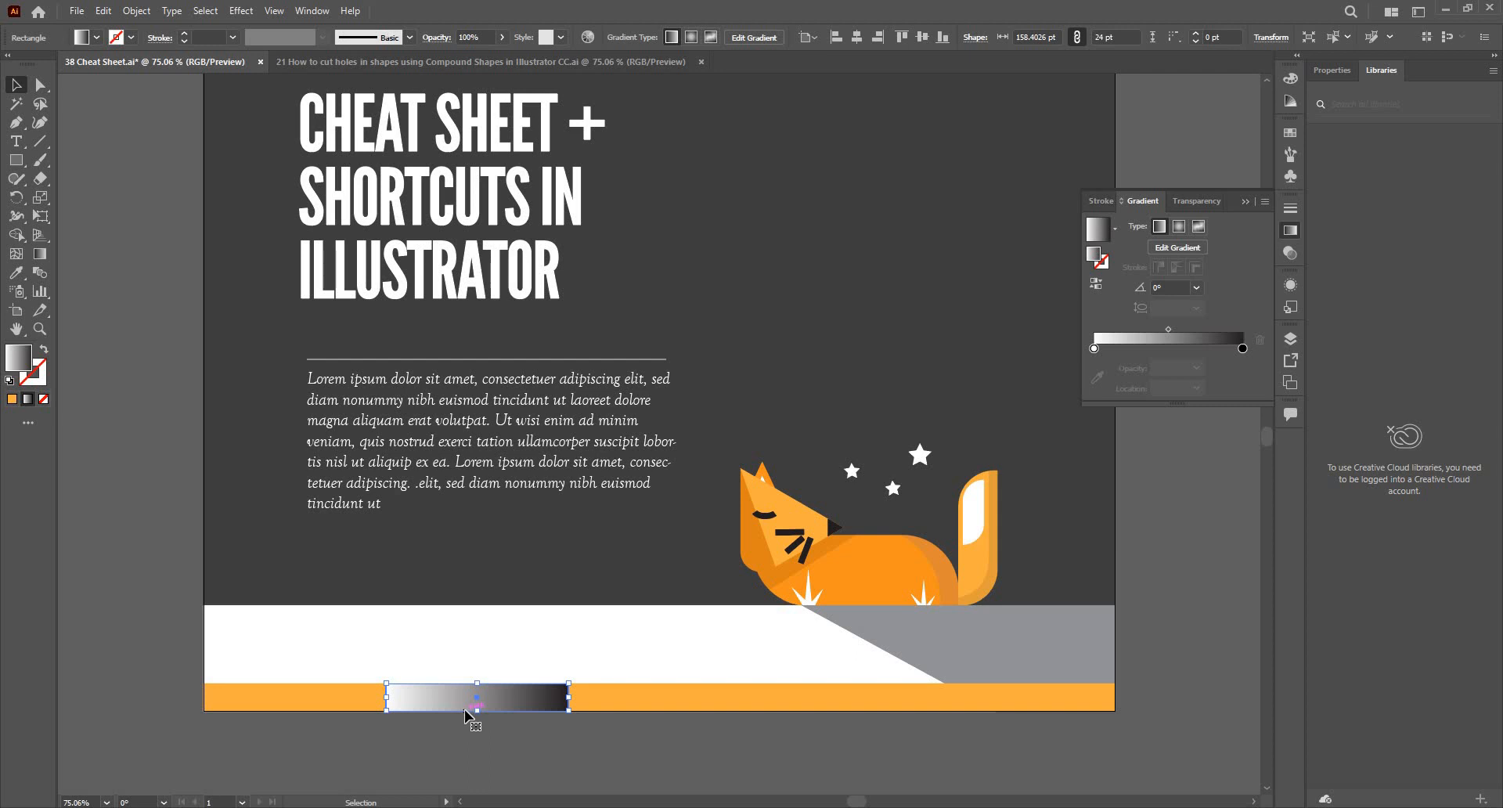
key("comma")
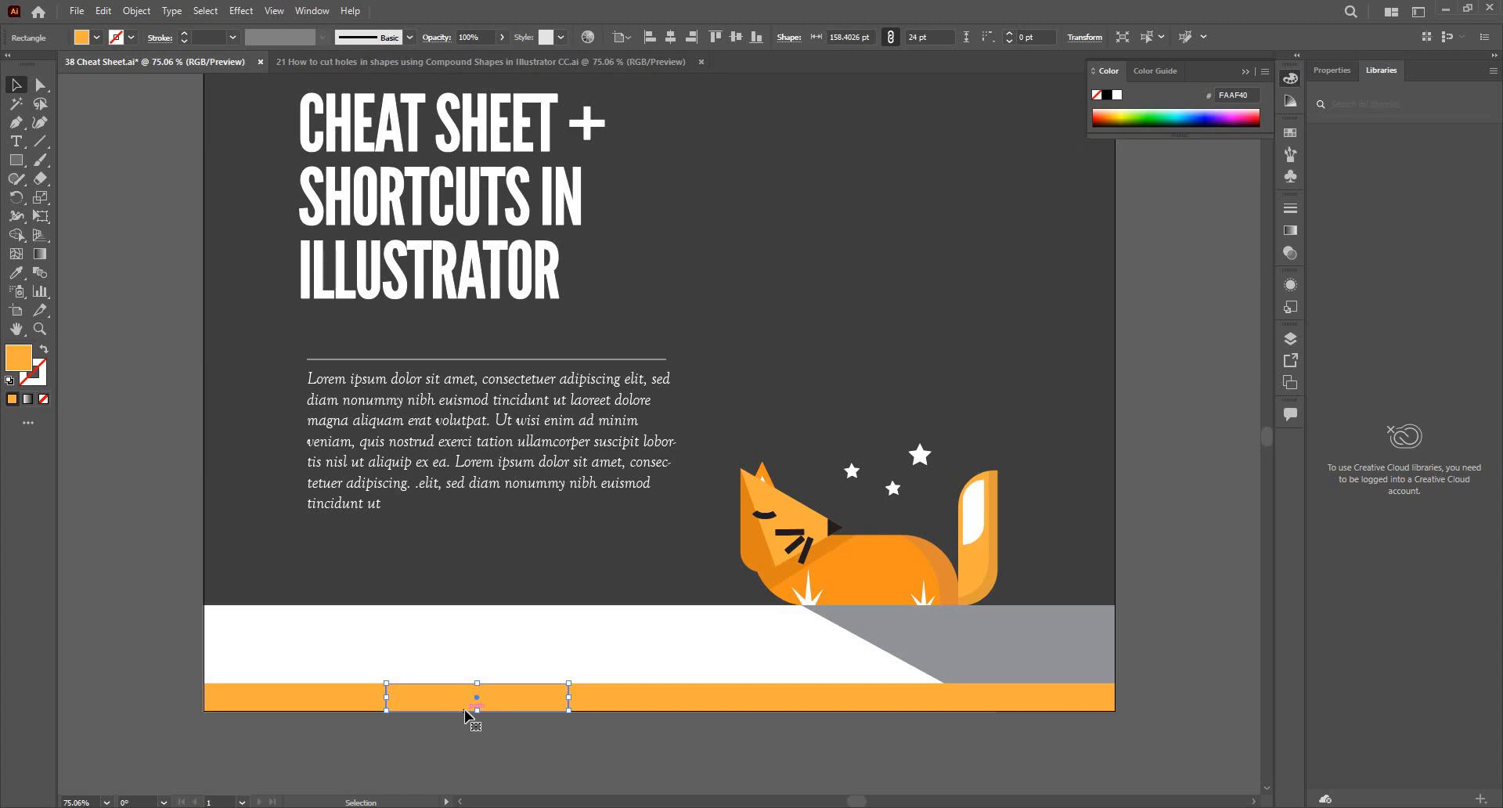
Step: Try a gradient and an empty fill on the second bar segment, and restore its solid orange fill
key("period")
key("slash")
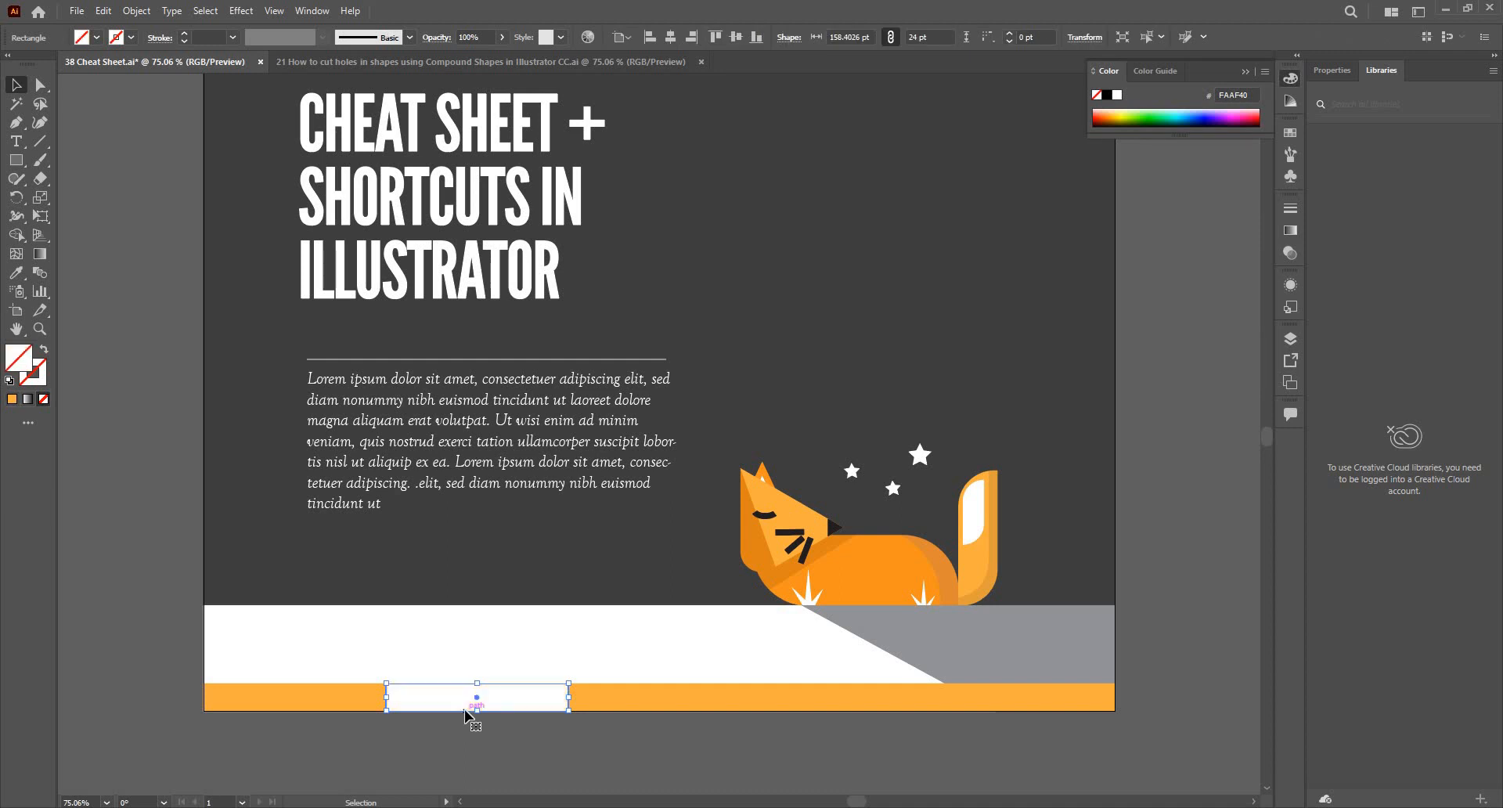
key("comma")
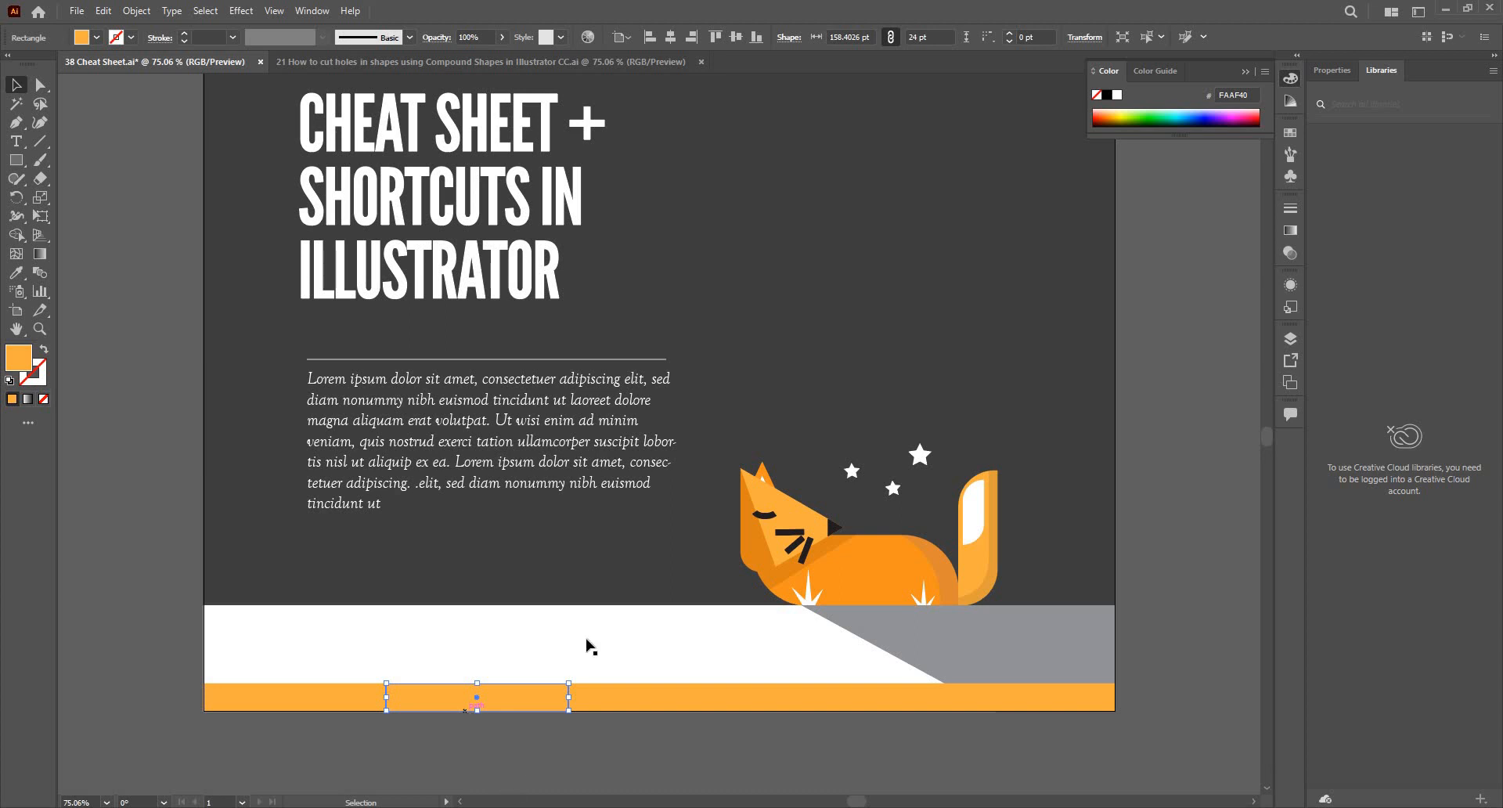
Step: Apply a gradient fill to the white band and set its start colour to the blue swatch C=70 M=15 Y=0 K=0
left_click(769, 656)
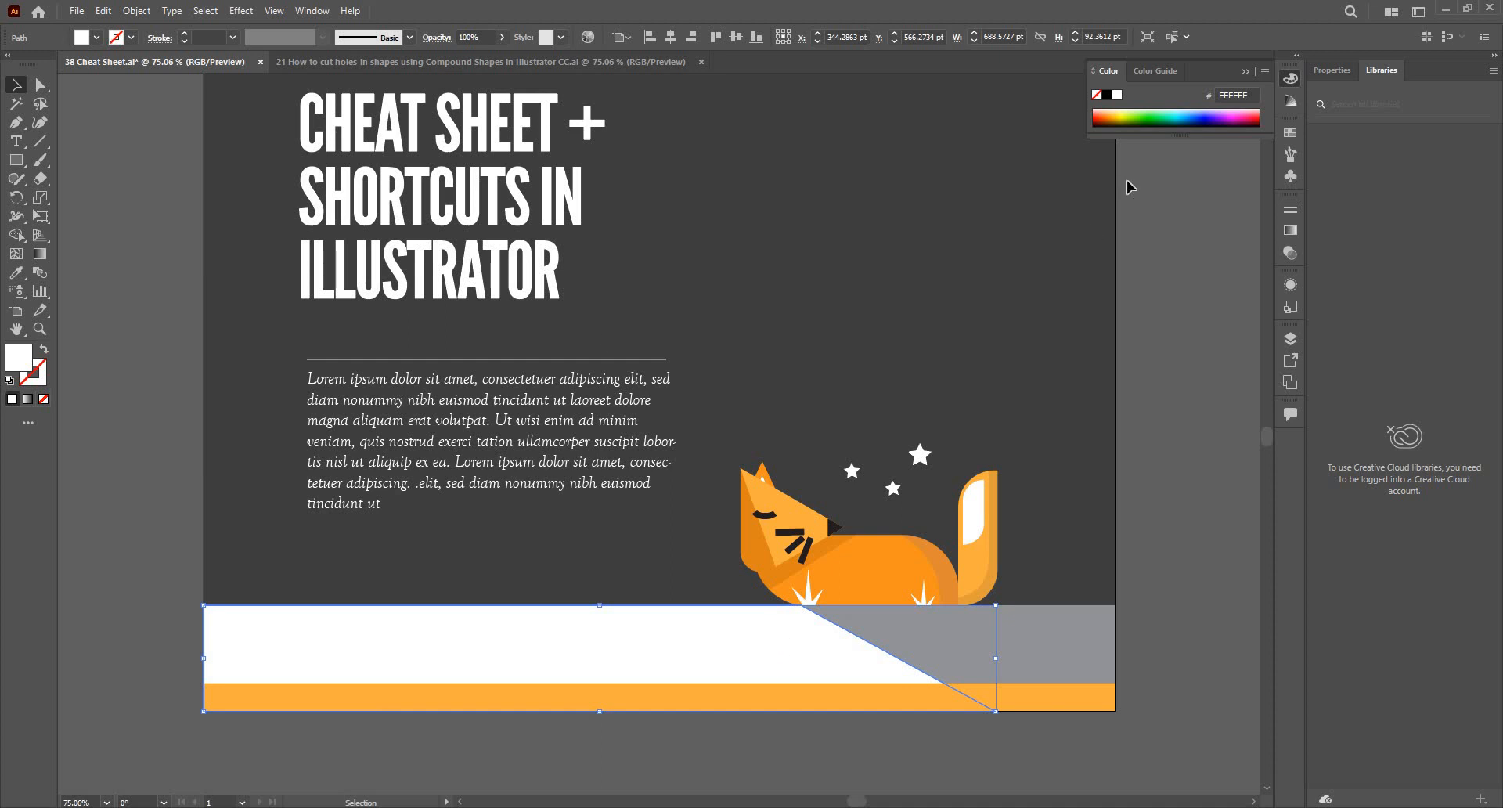
left_click(28, 399)
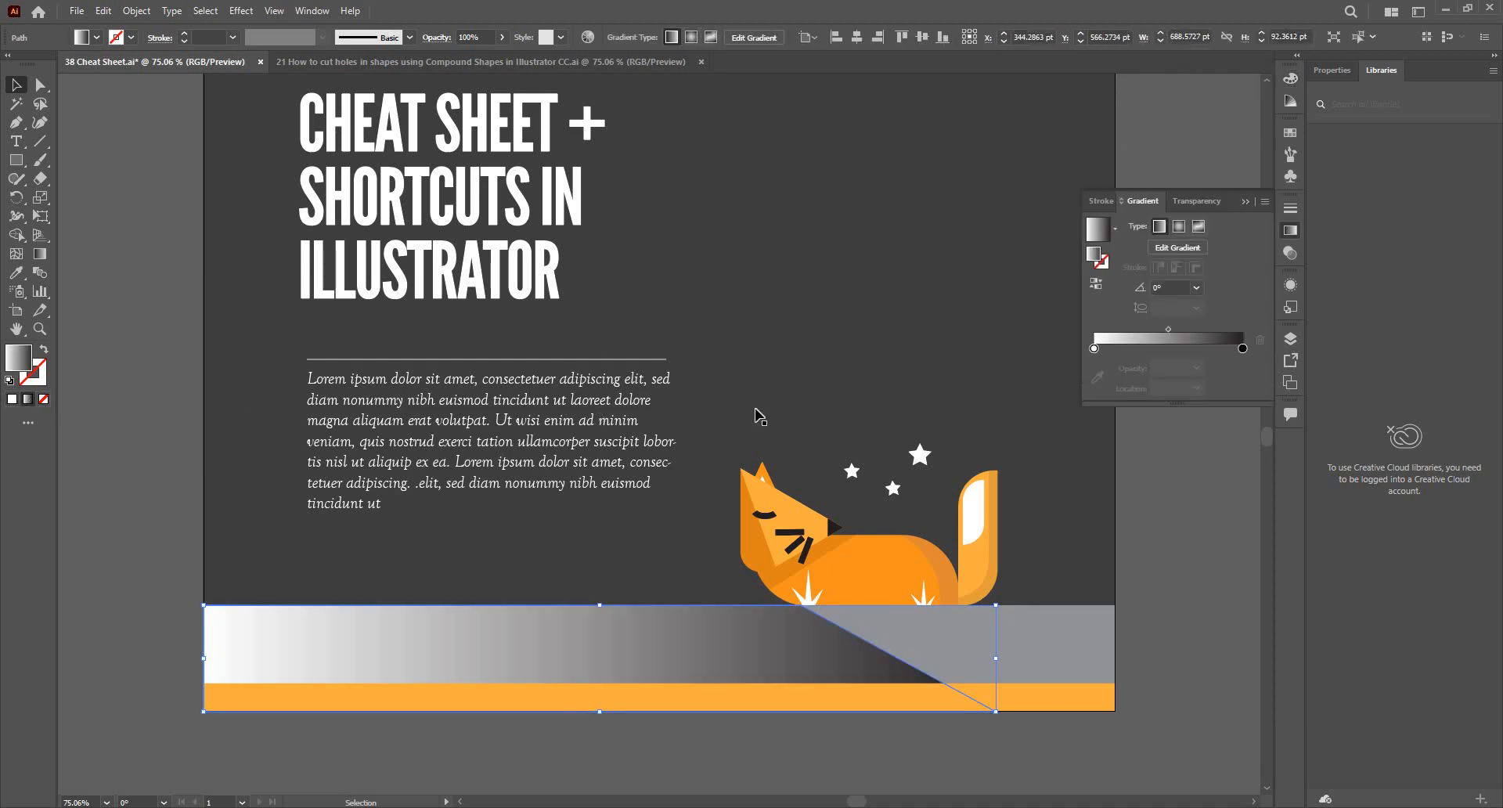
left_click(1094, 348)
double_click(1095, 349)
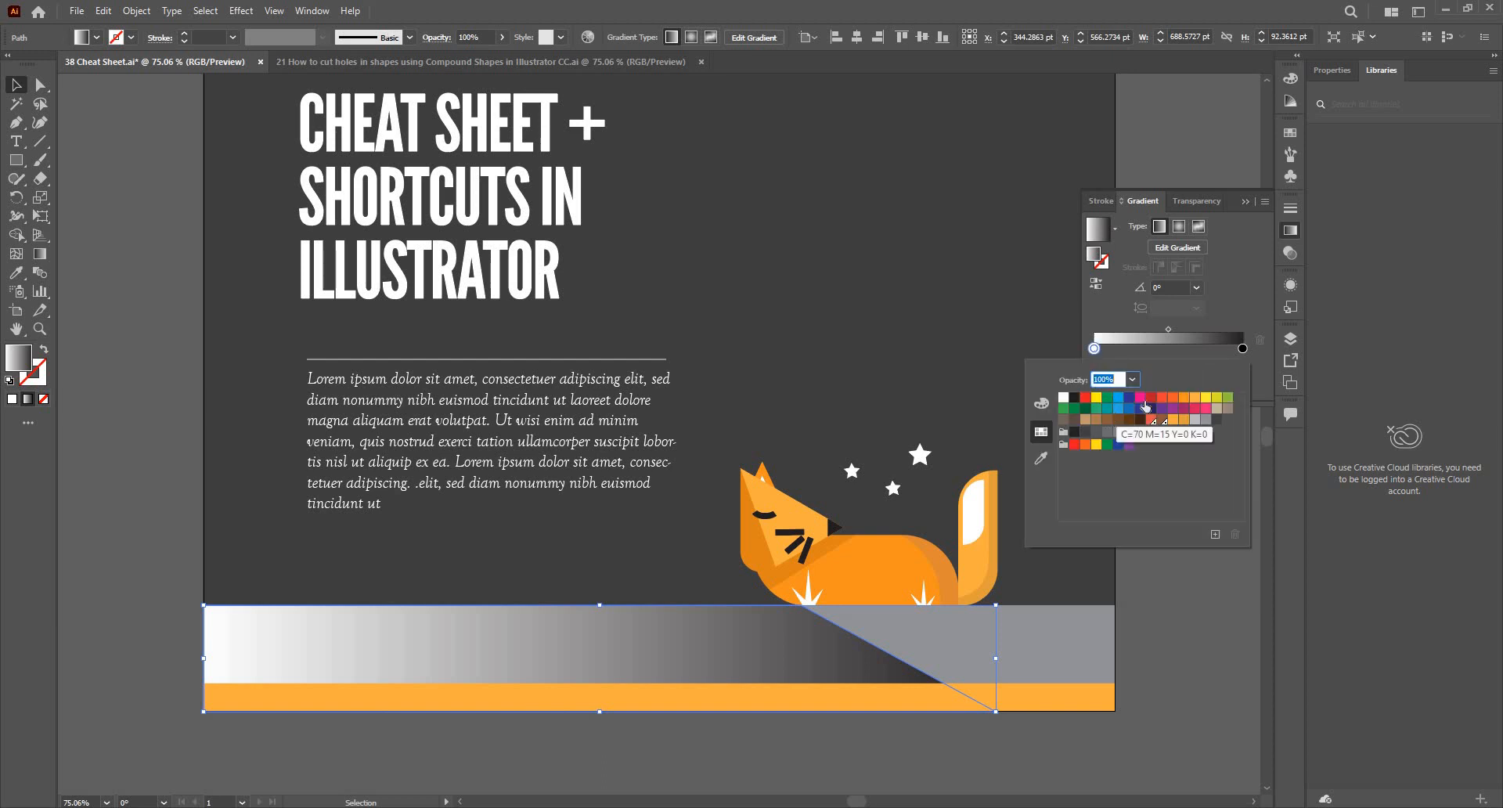
left_click(1118, 408)
Step: Set the end colour of the band's gradient to the CMYK Green swatch
left_click(1243, 348)
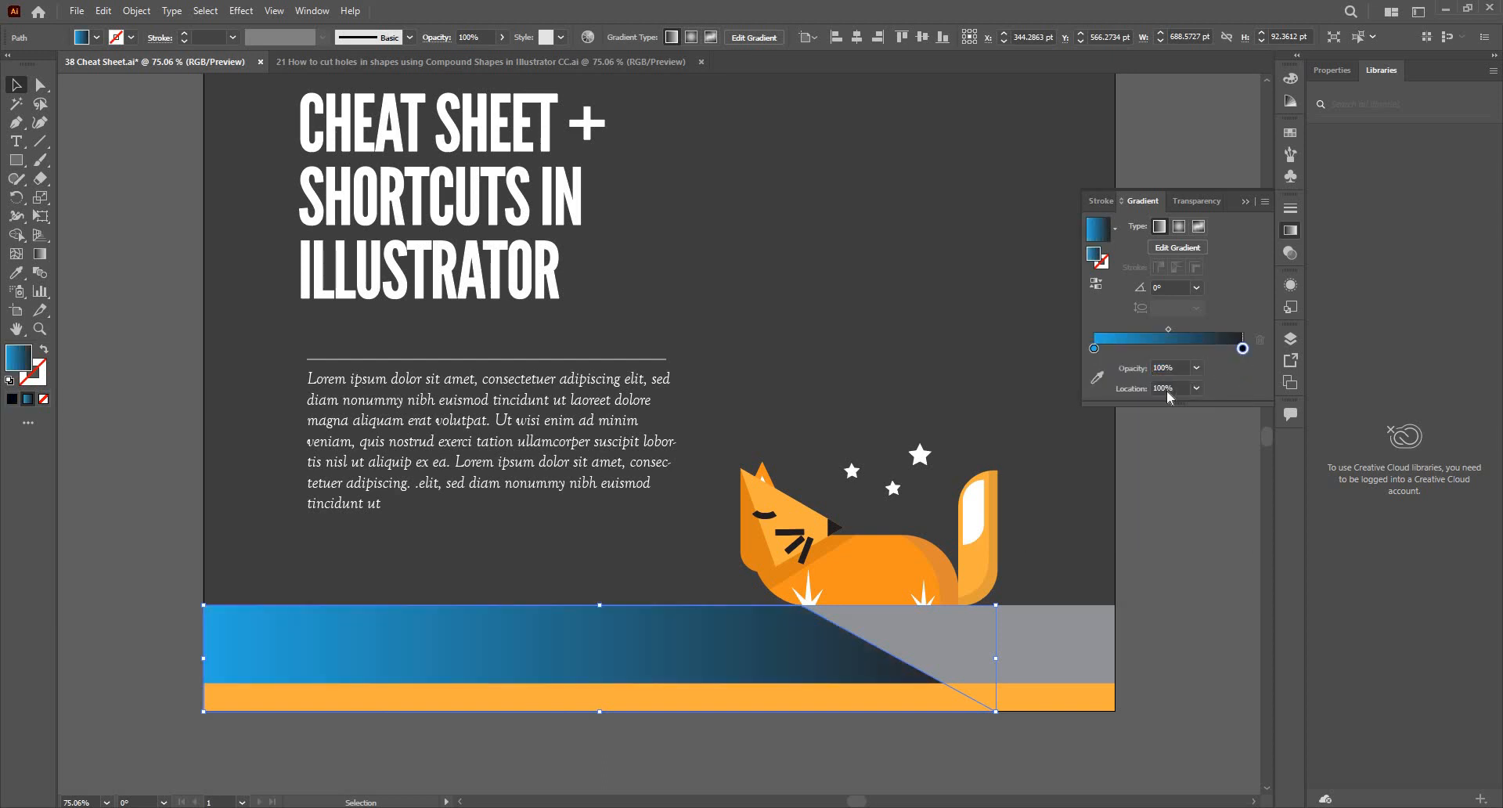
double_click(1243, 348)
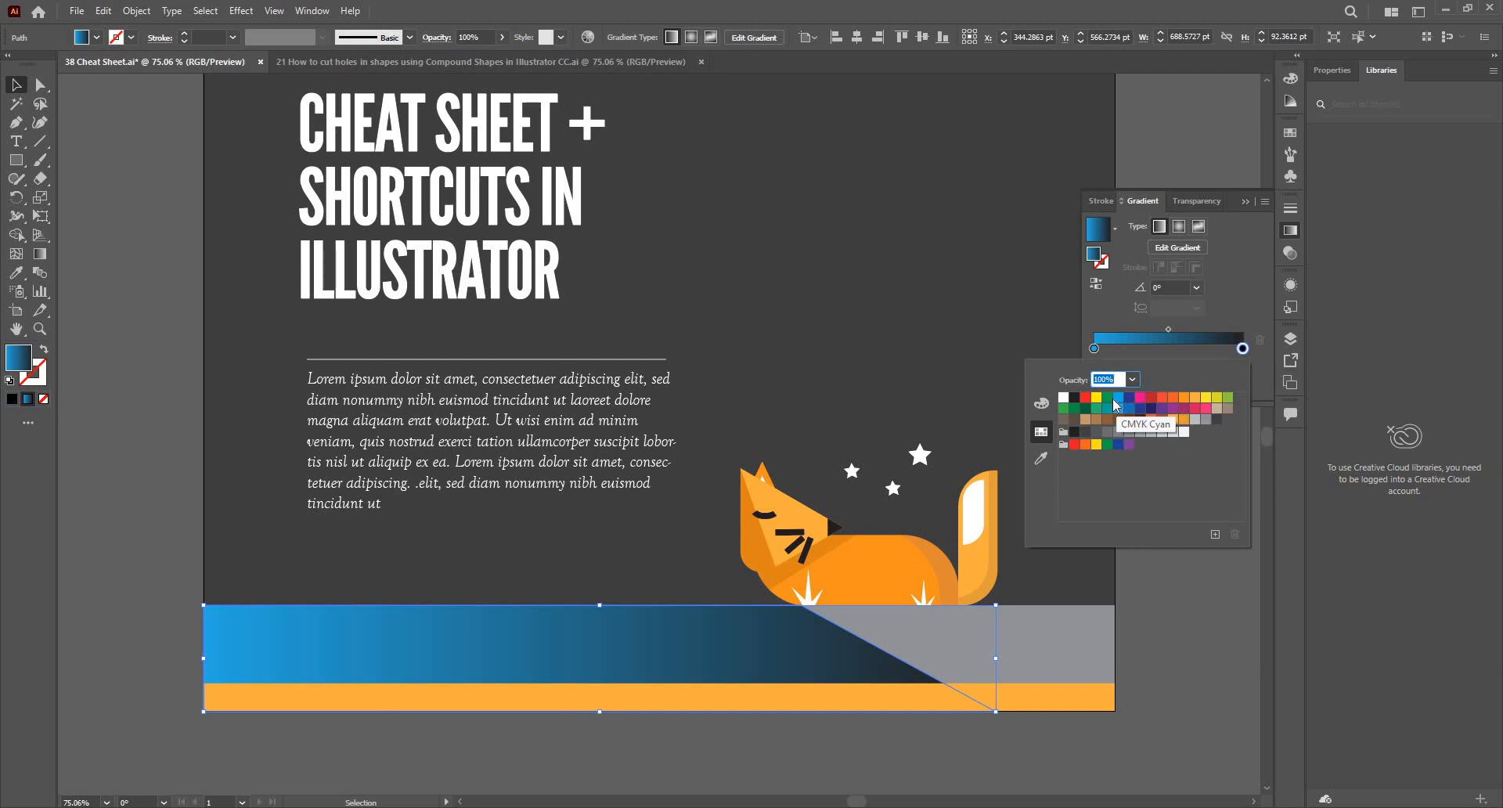
left_click(1115, 406)
left_click(1118, 397)
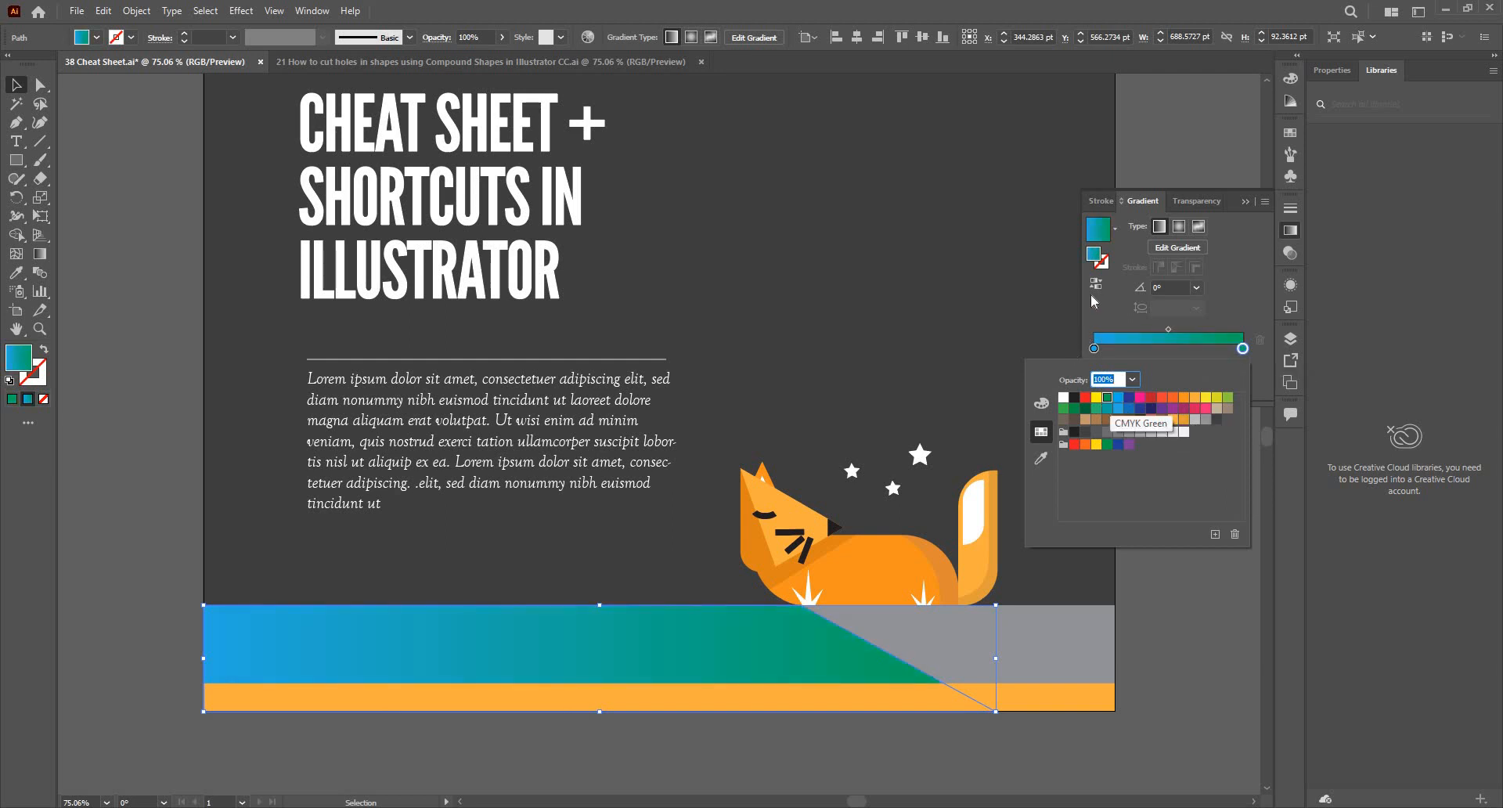
left_click(1135, 322)
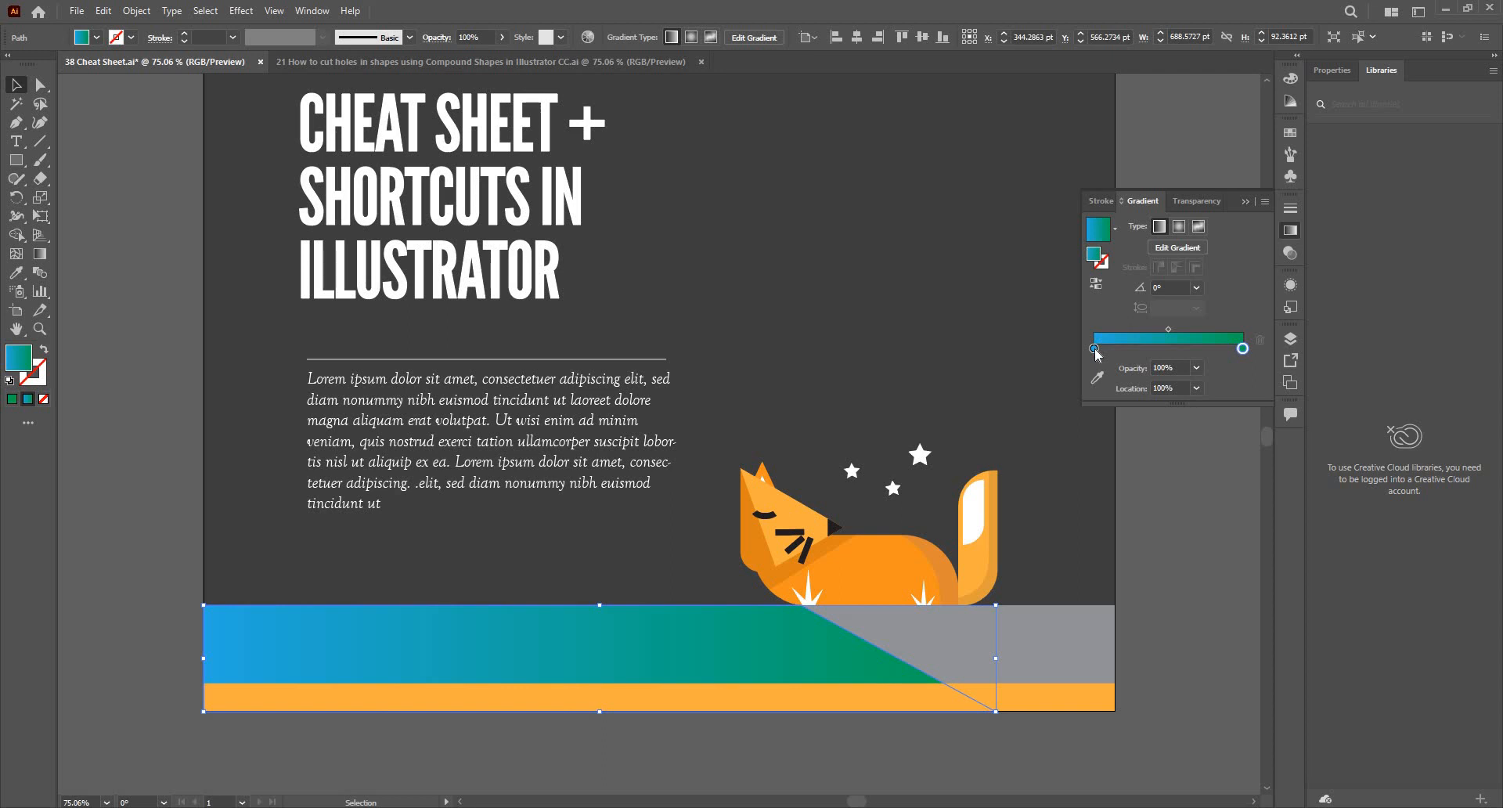
Step: Try the CMYK and Grayscale colour models on the gradient's blue start colour, and return it to RGB
double_click(1095, 348)
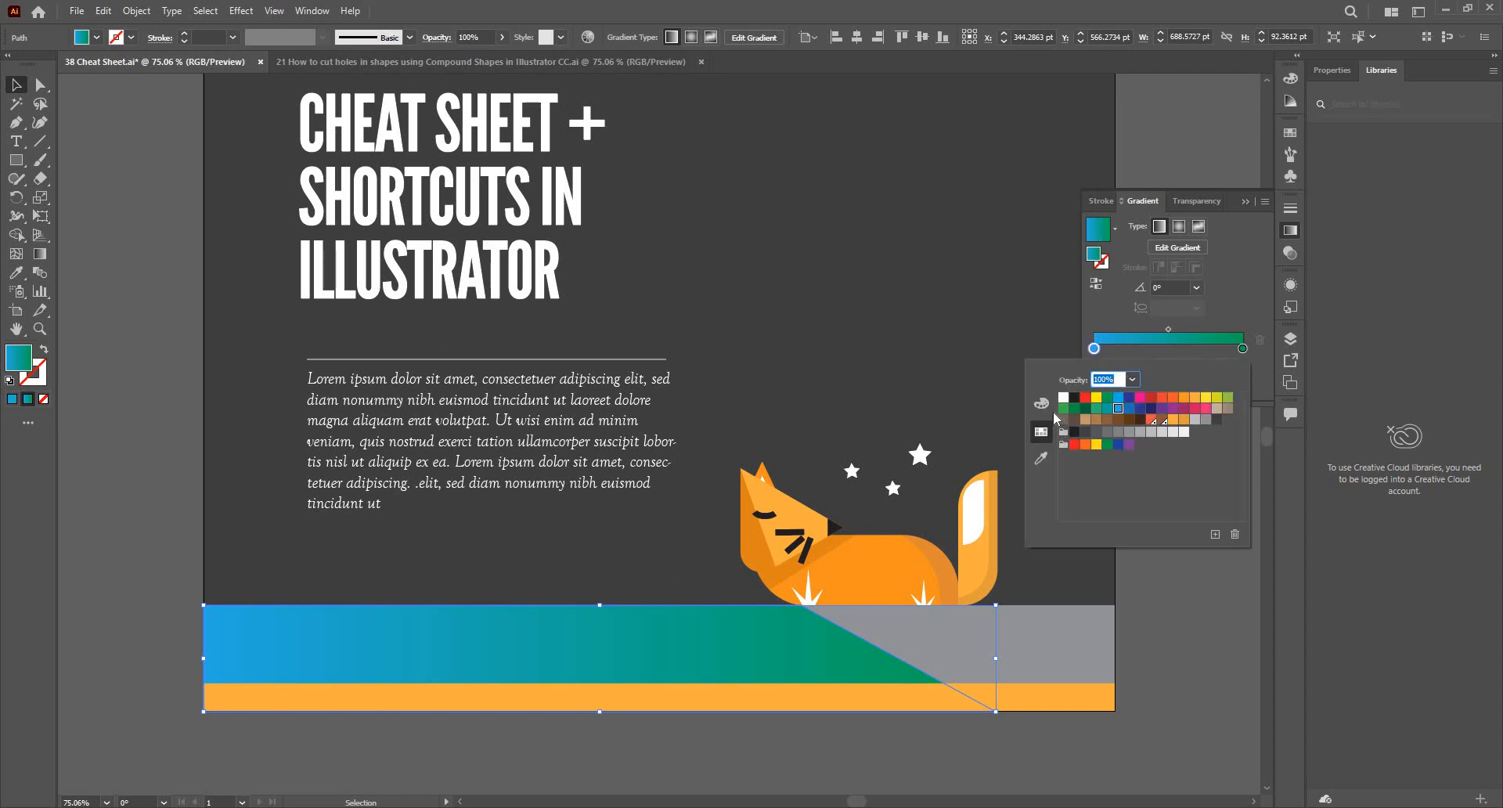
left_click(1041, 405)
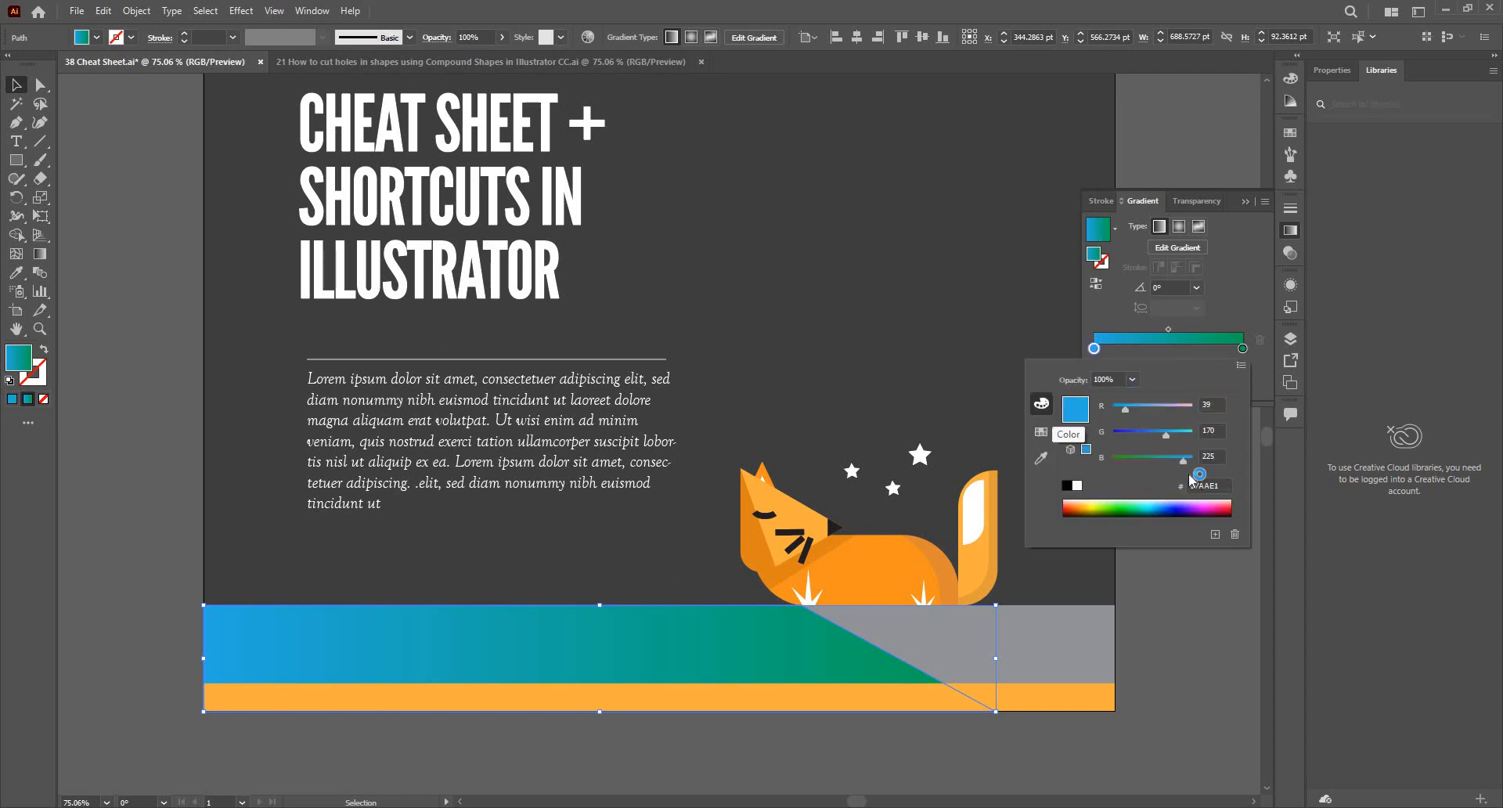
left_click(1241, 365)
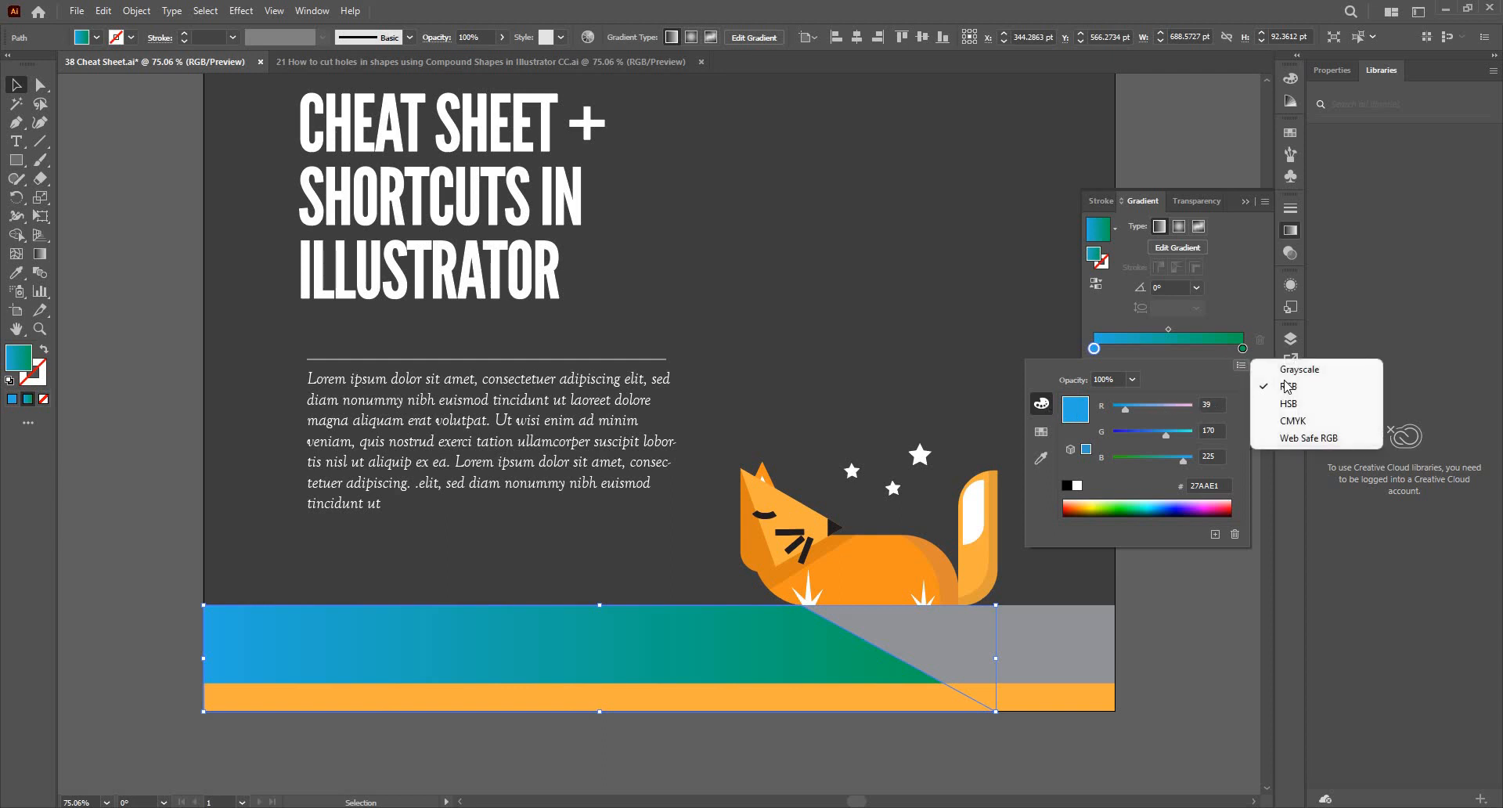
left_click(1292, 420)
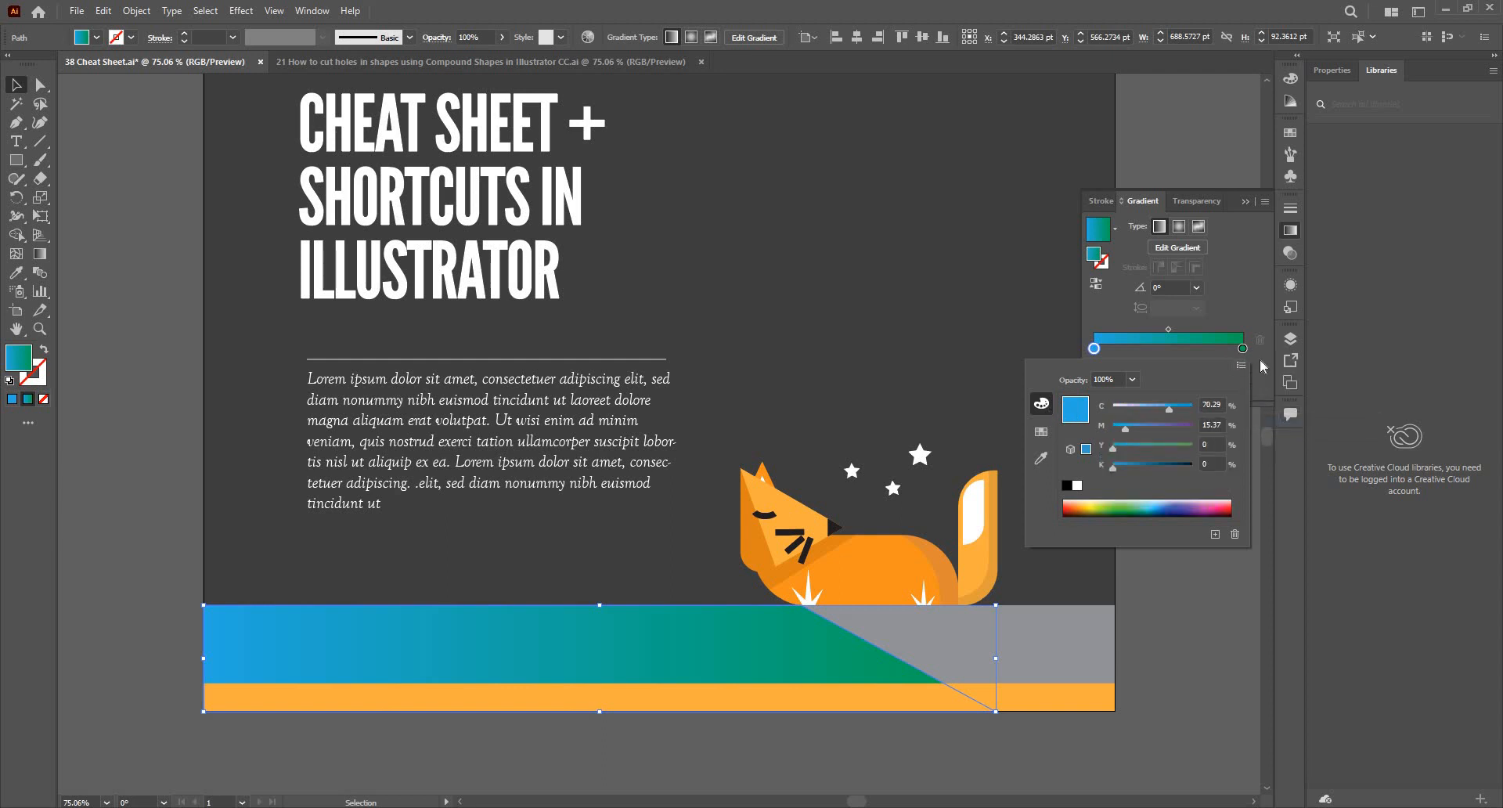
left_click(1240, 365)
key("Return")
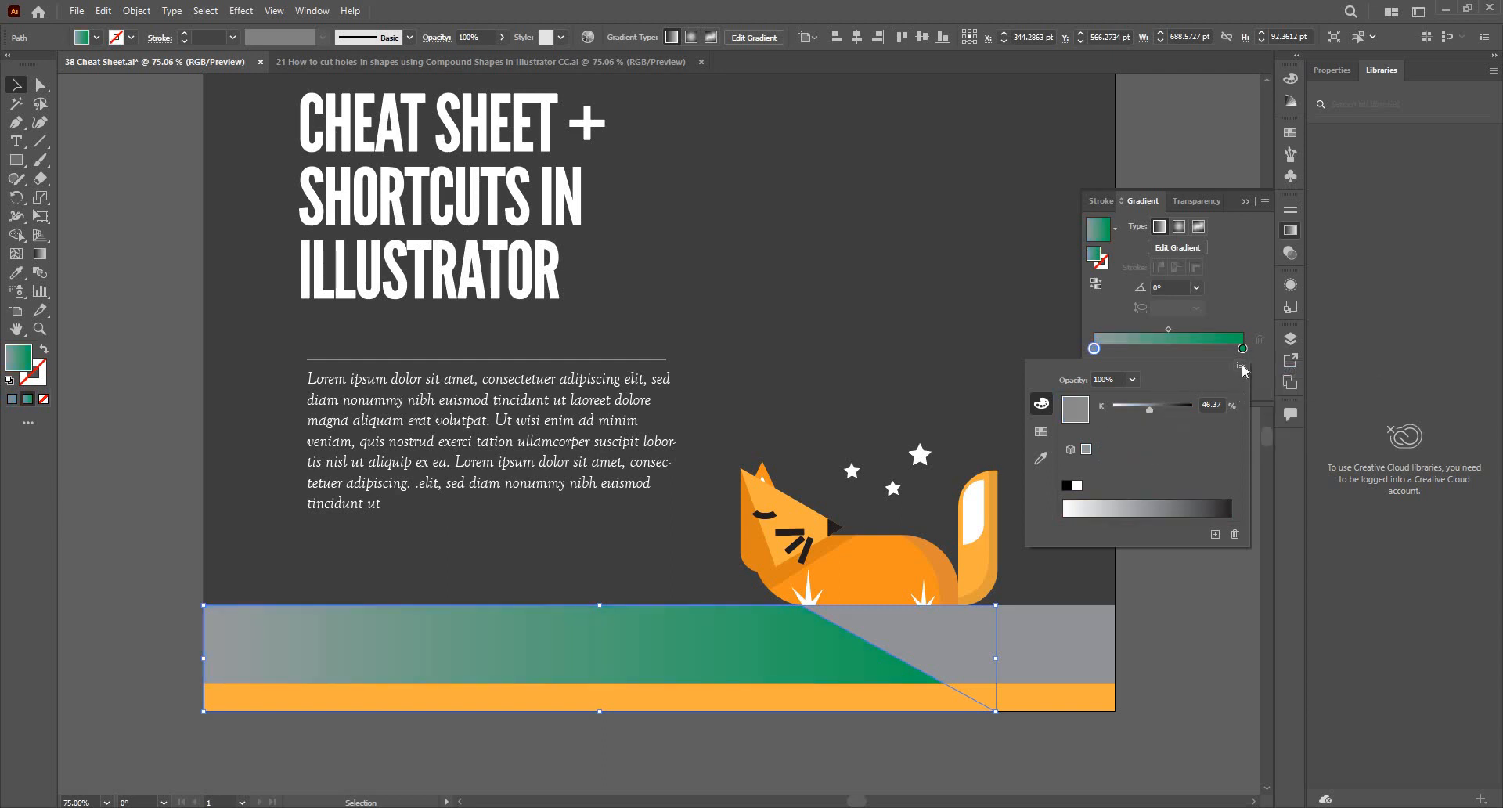
left_click(1241, 364)
left_click(1284, 386)
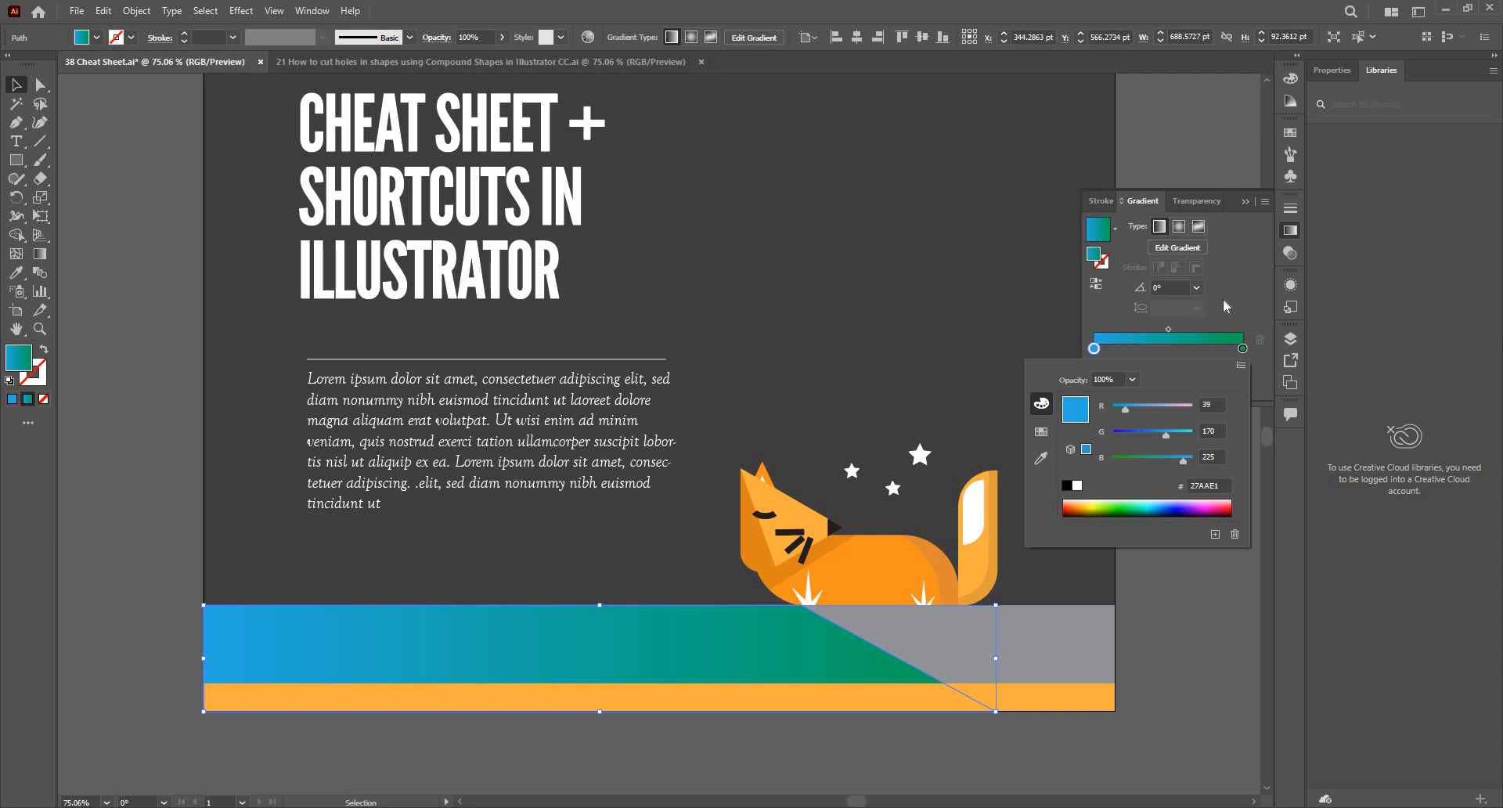
left_click(498, 644)
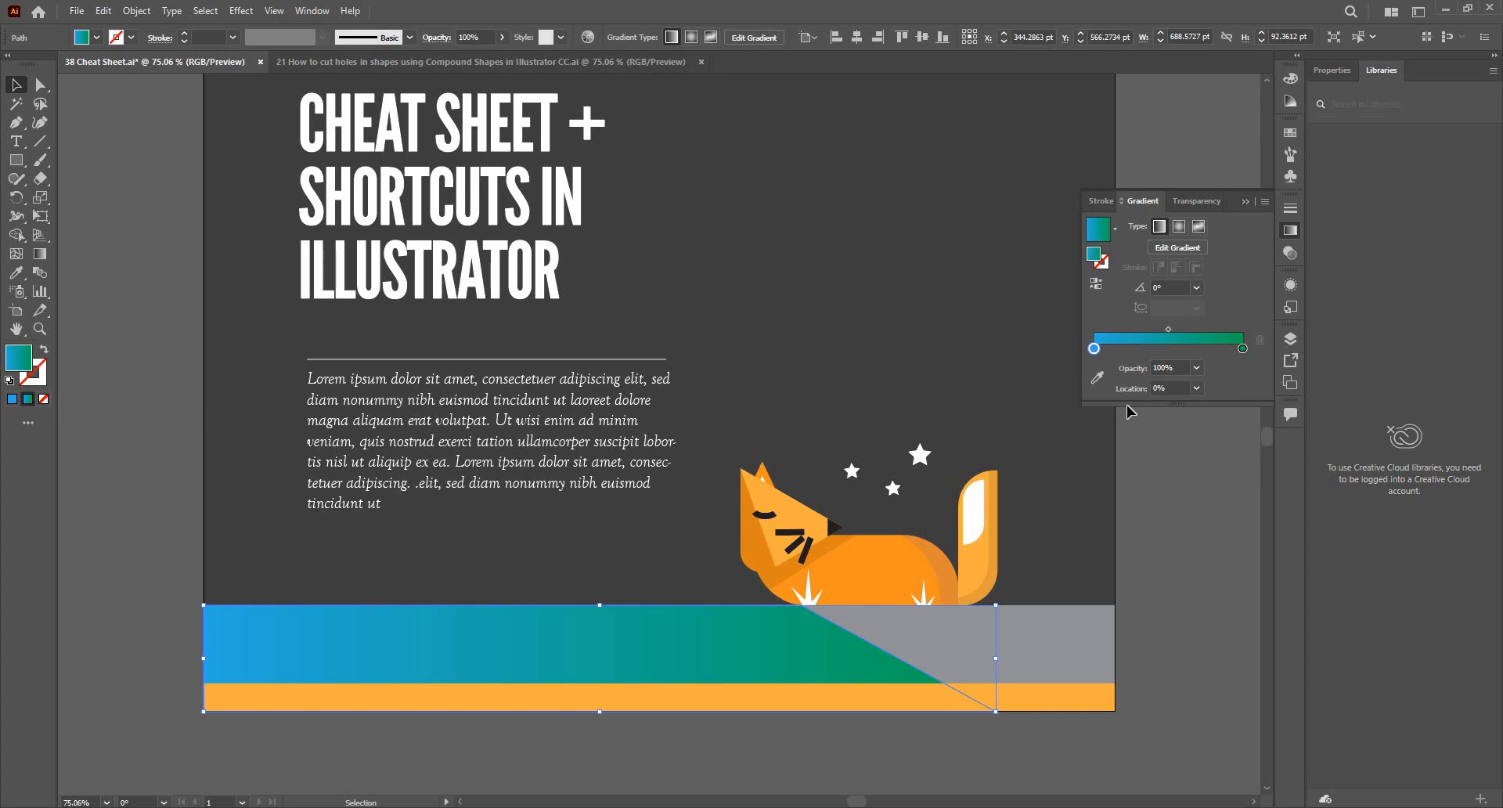
Step: Try the Compatible Gradient and Gradient Mesh Printing option in the print settings' Graphics section, and cancel printing
left_click(76, 10)
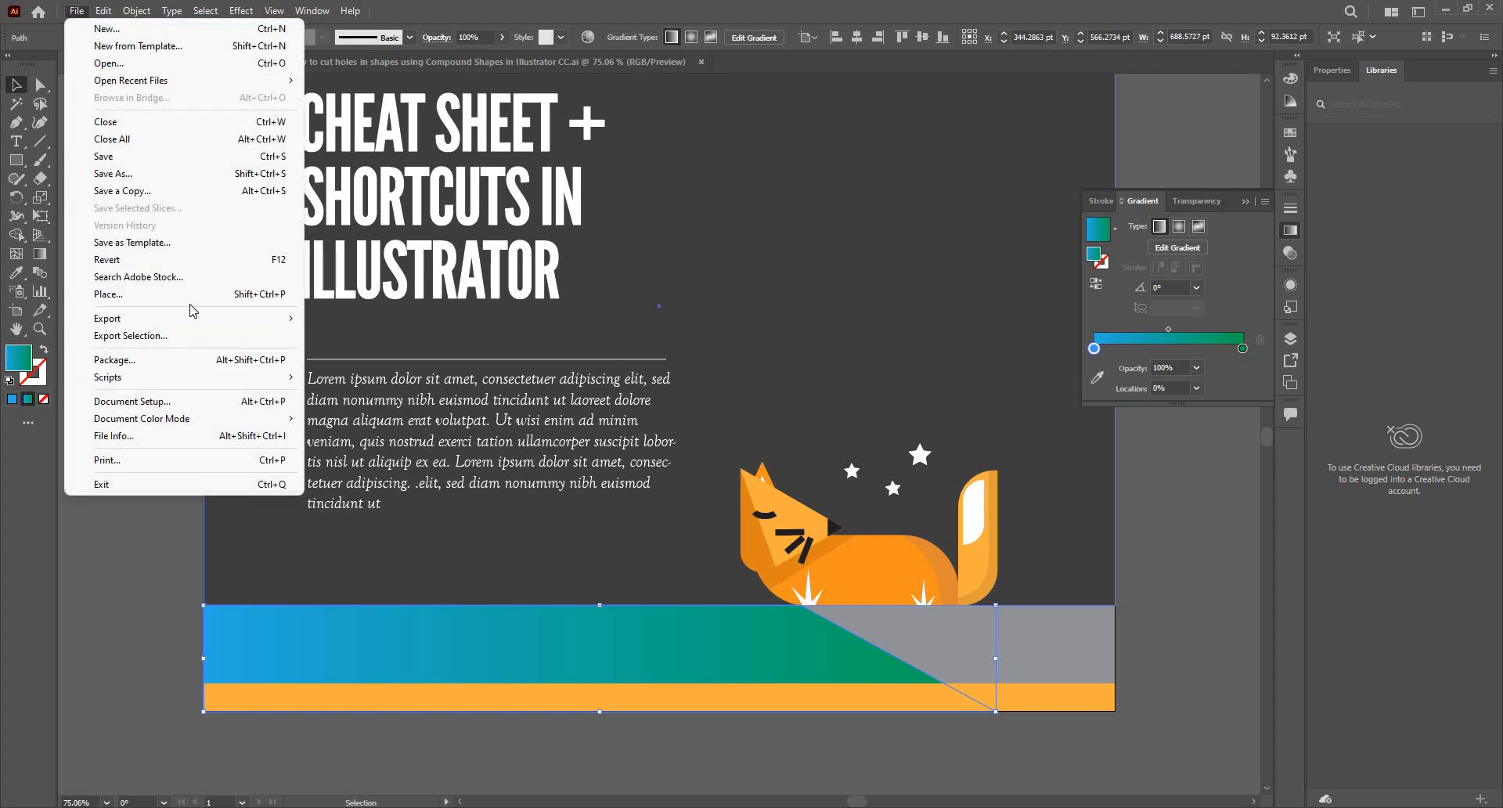
left_click(281, 461)
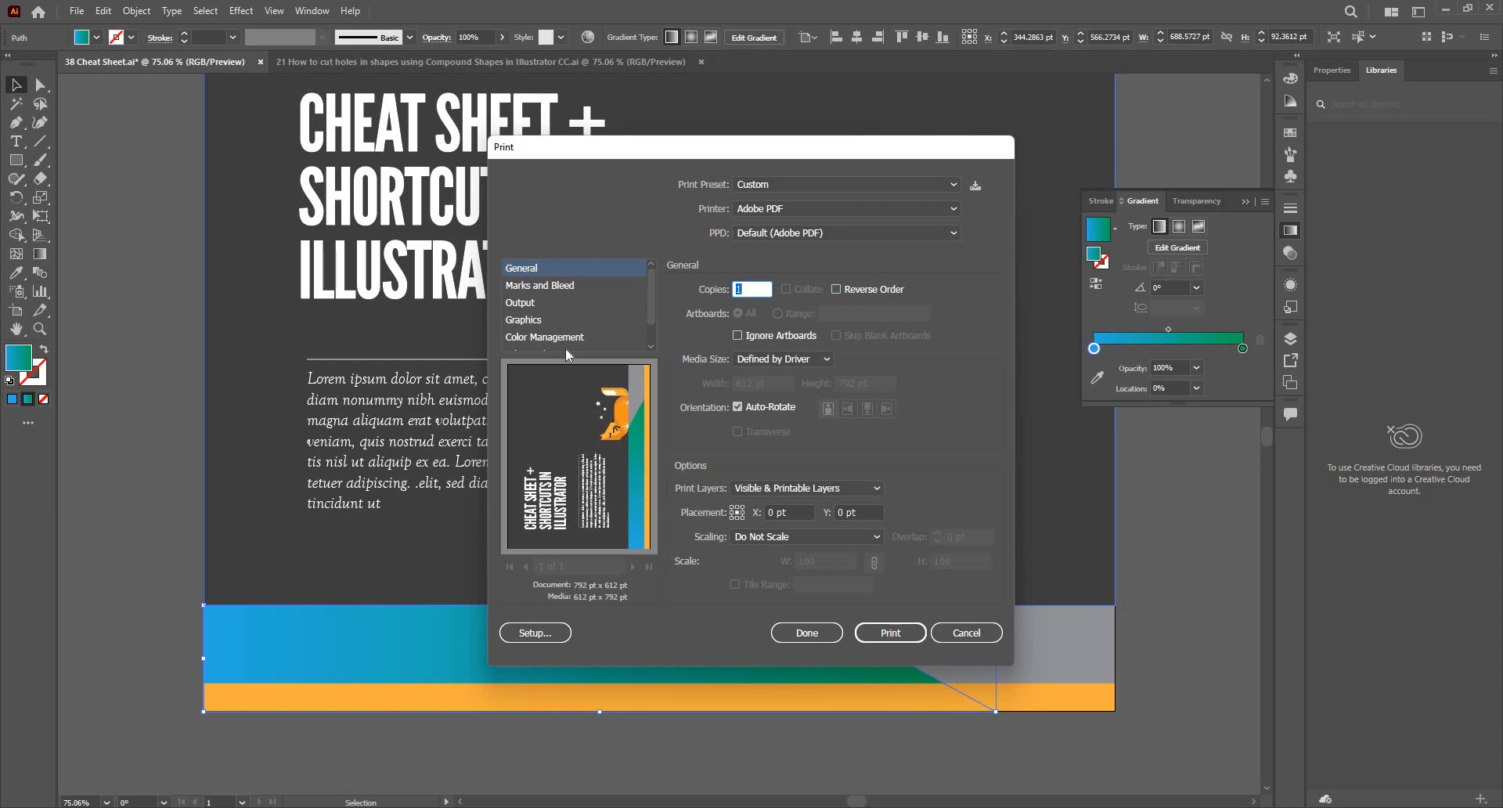
scroll(562, 305, "down", 1)
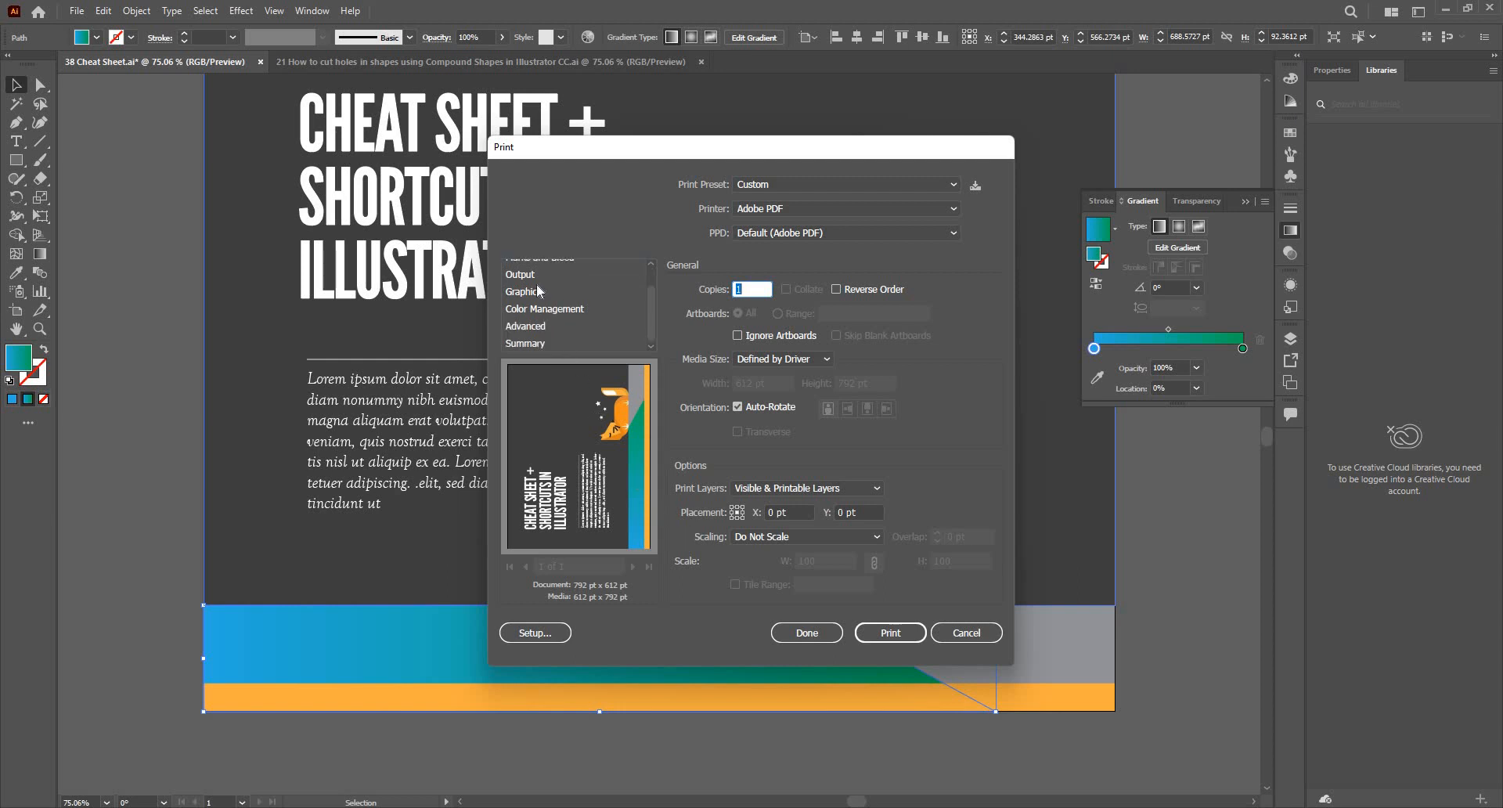
left_click(537, 291)
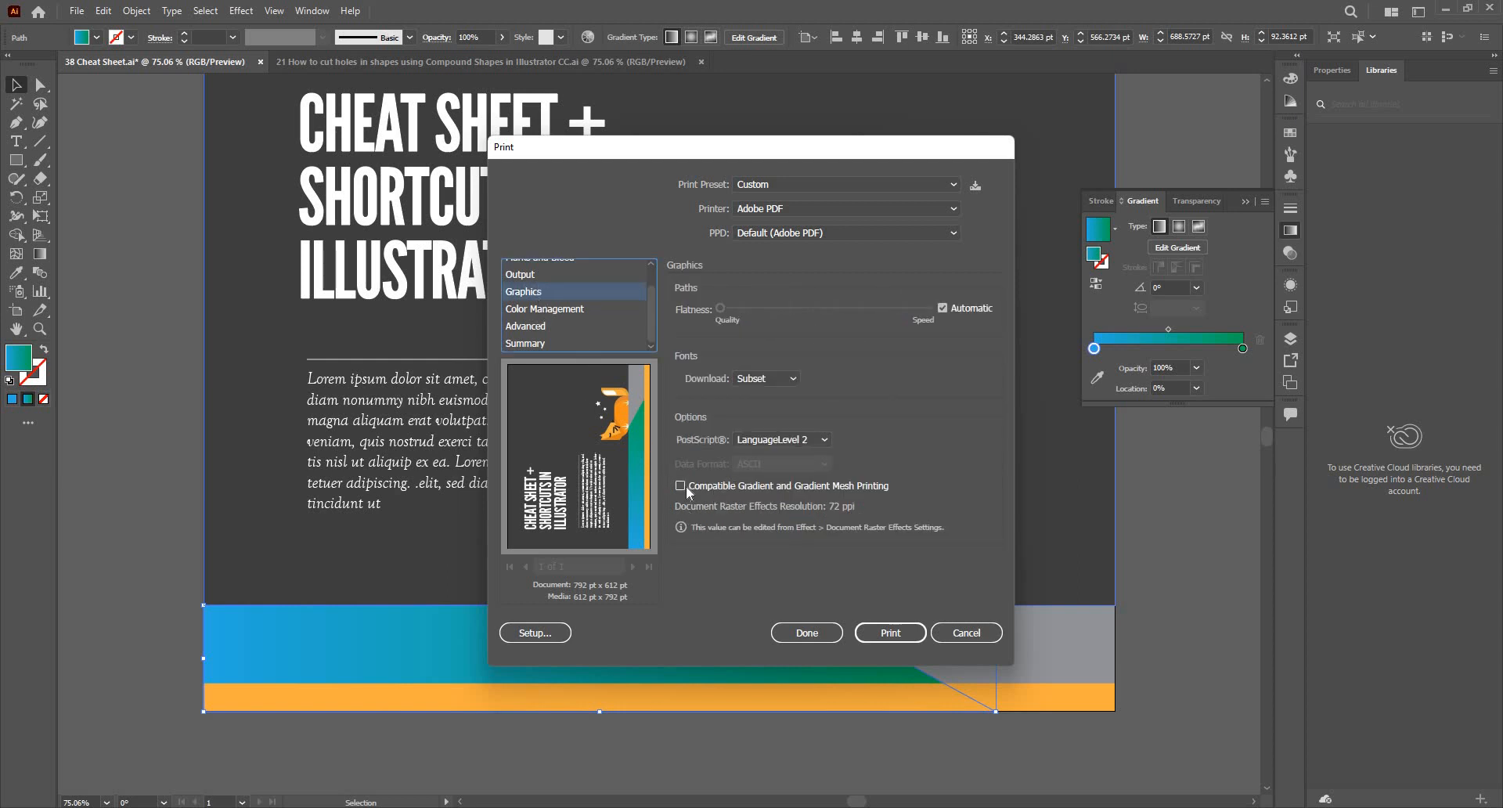
left_click(765, 487)
key("Return")
left_click(954, 632)
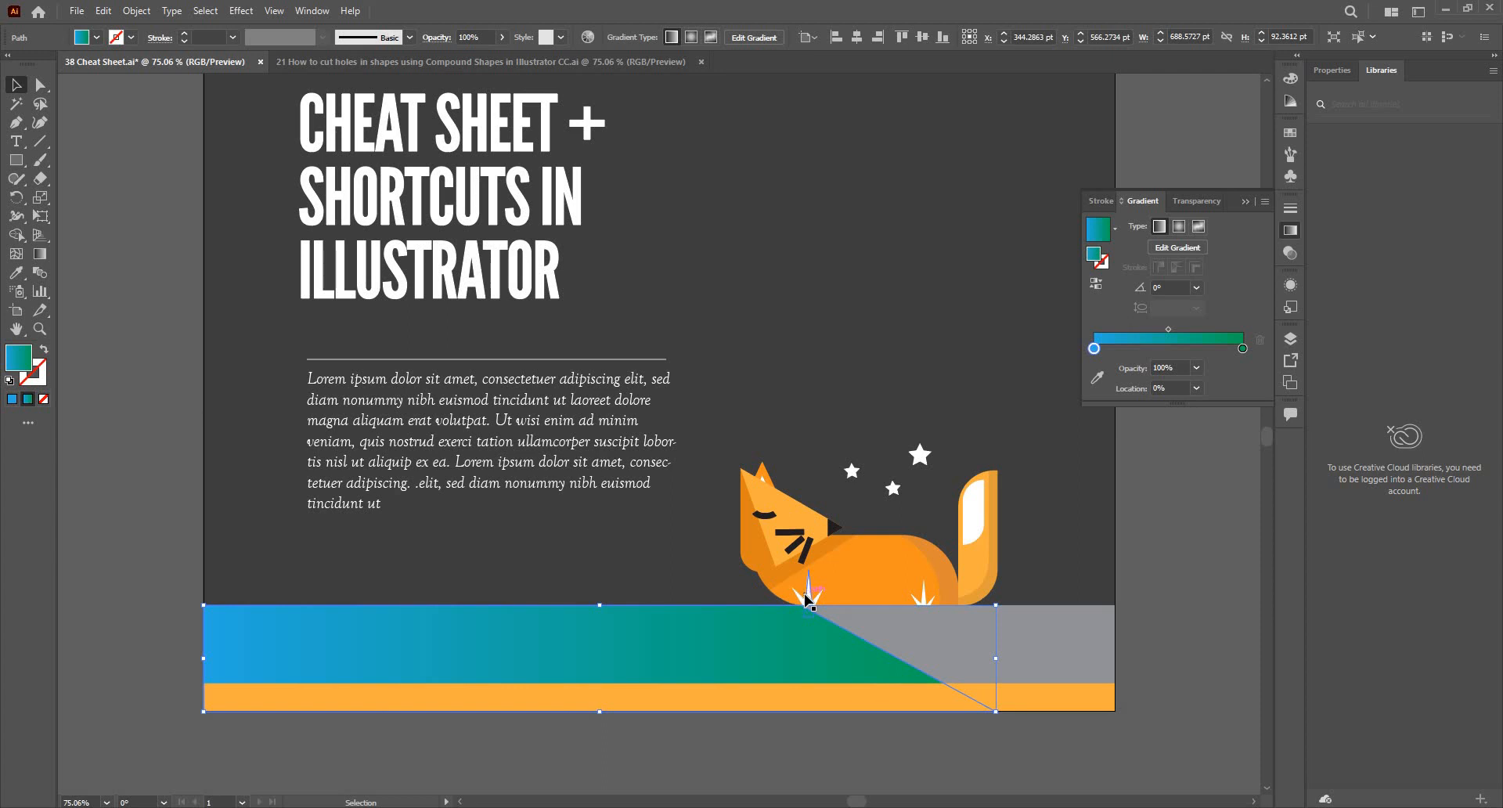
Step: Select the whole fox illustration together with its three stars, leaving the dark background rectangle out of the selection
left_click(869, 552)
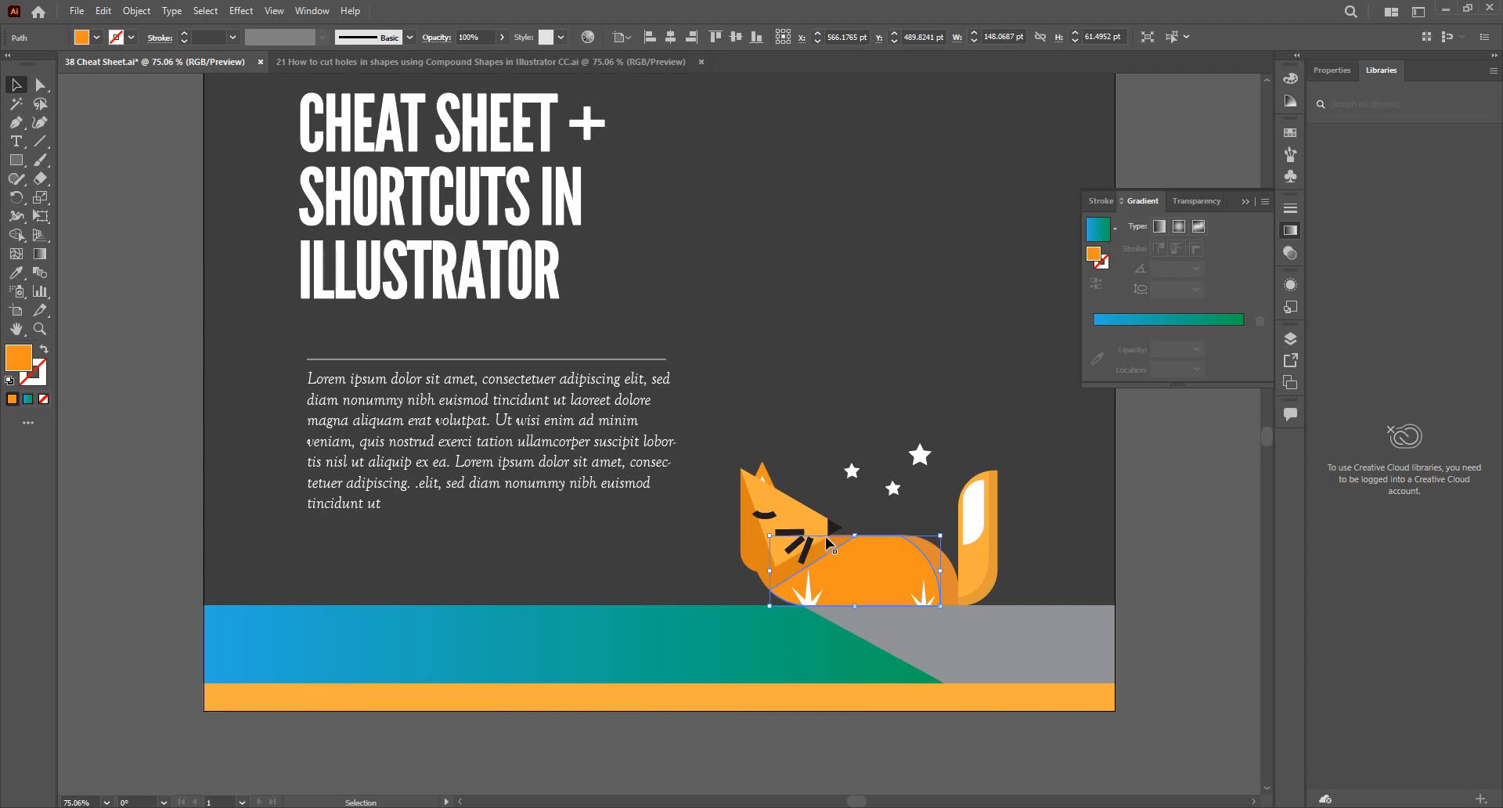
left_click(934, 407)
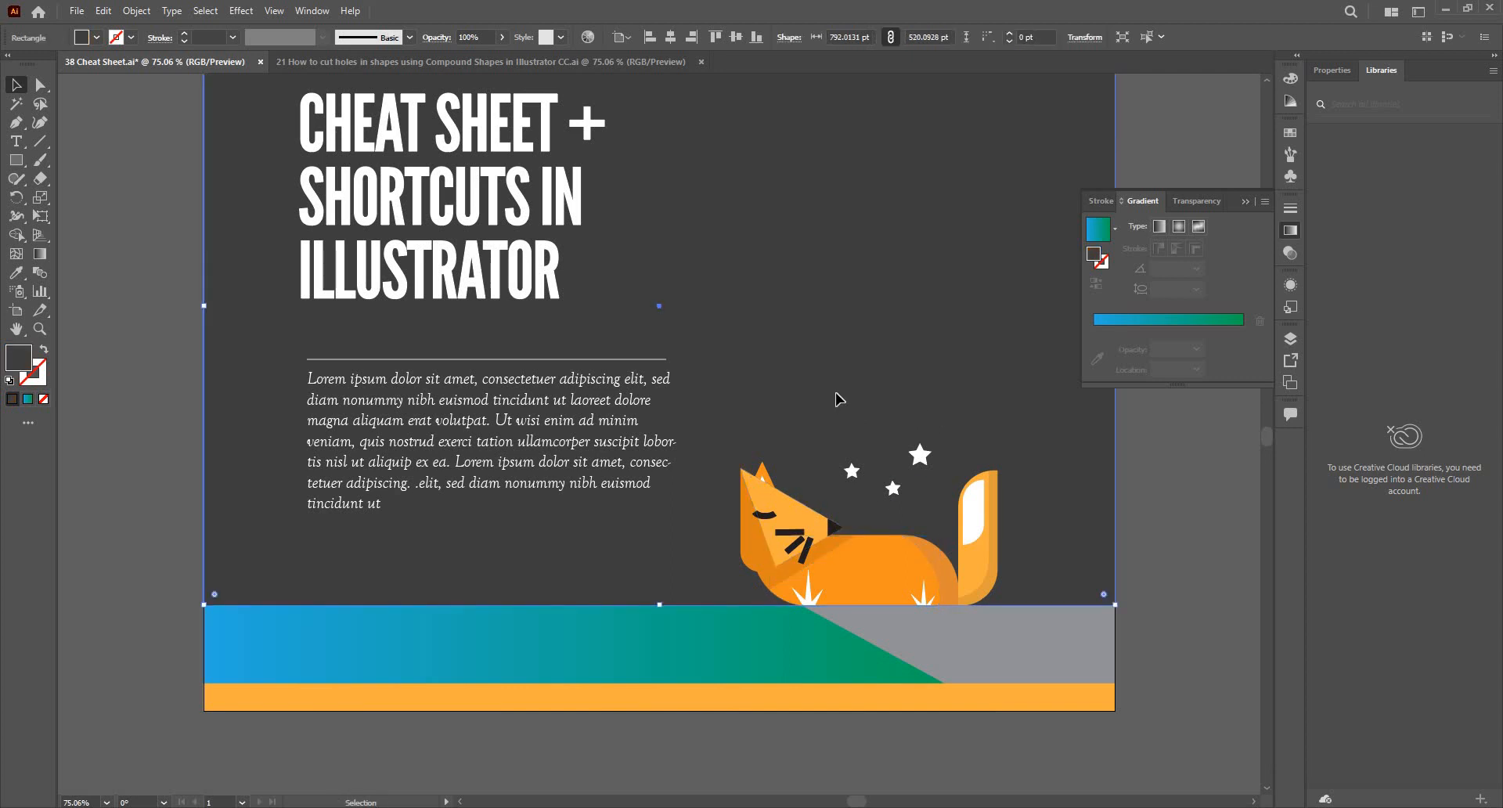
left_click(742, 567, "shift")
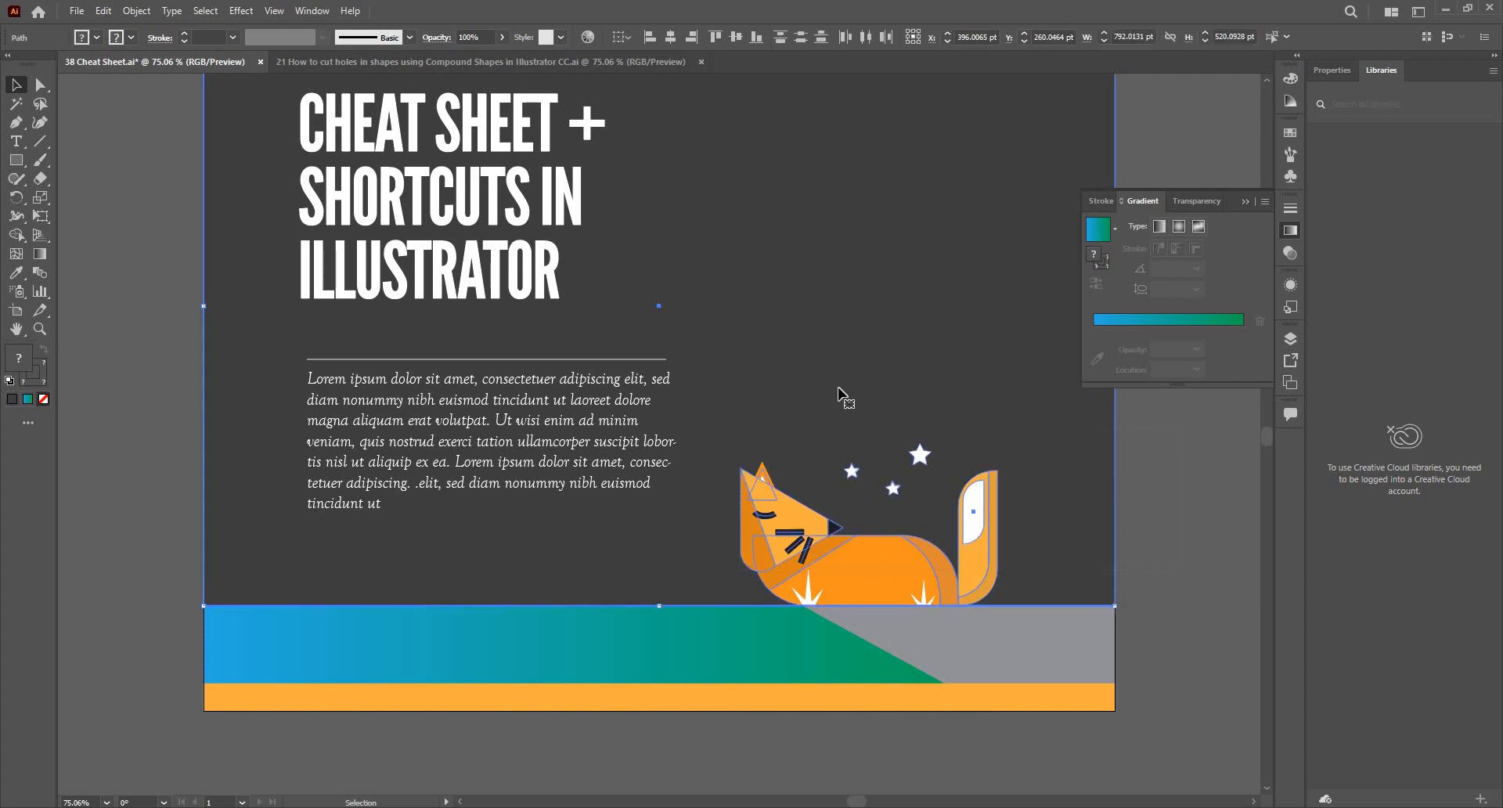
left_click(852, 117, "shift")
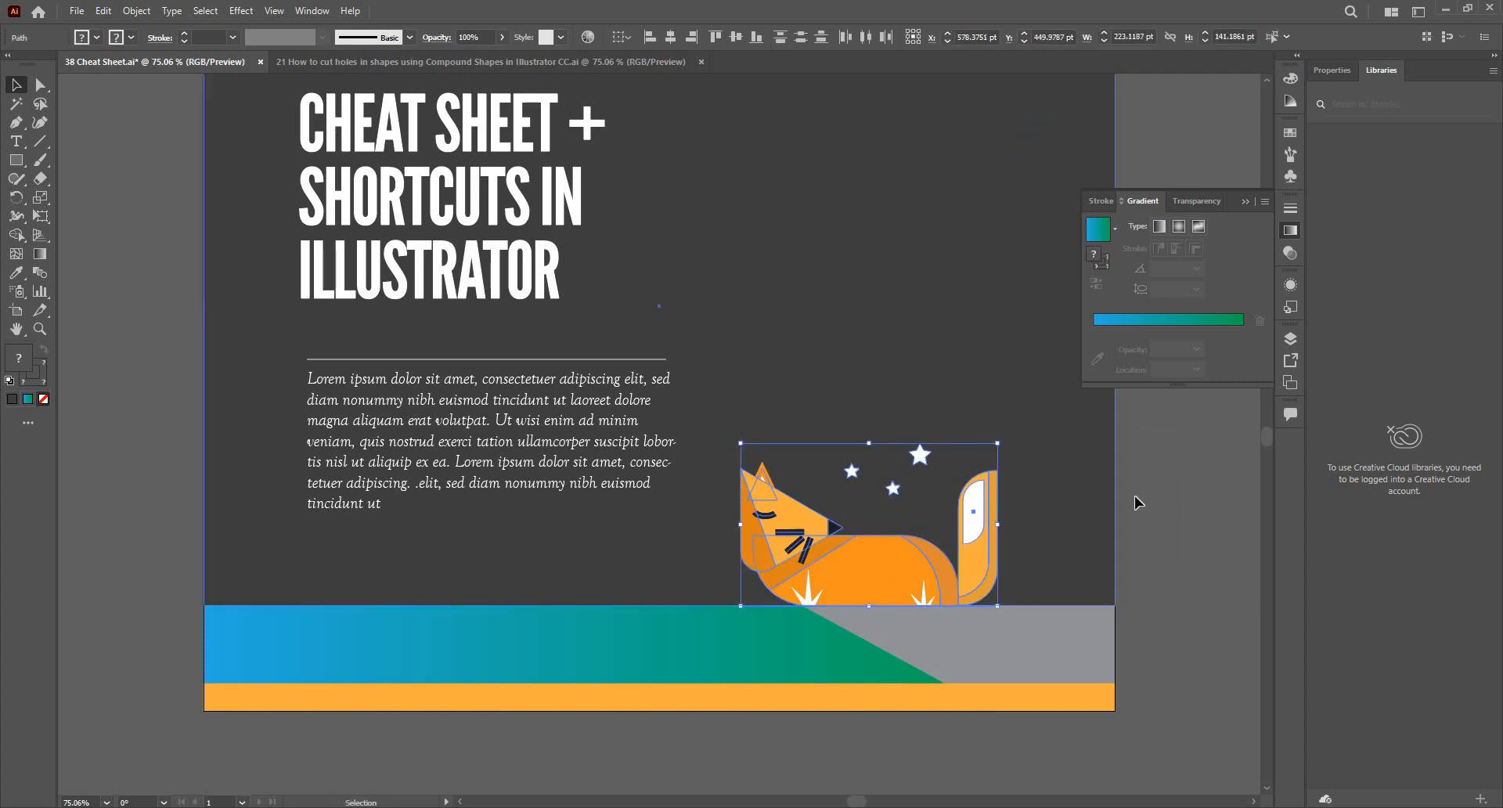
Step: Examine the format, scale and destination options for exporting the selected fox artwork, and cancel the export
right_click(910, 561)
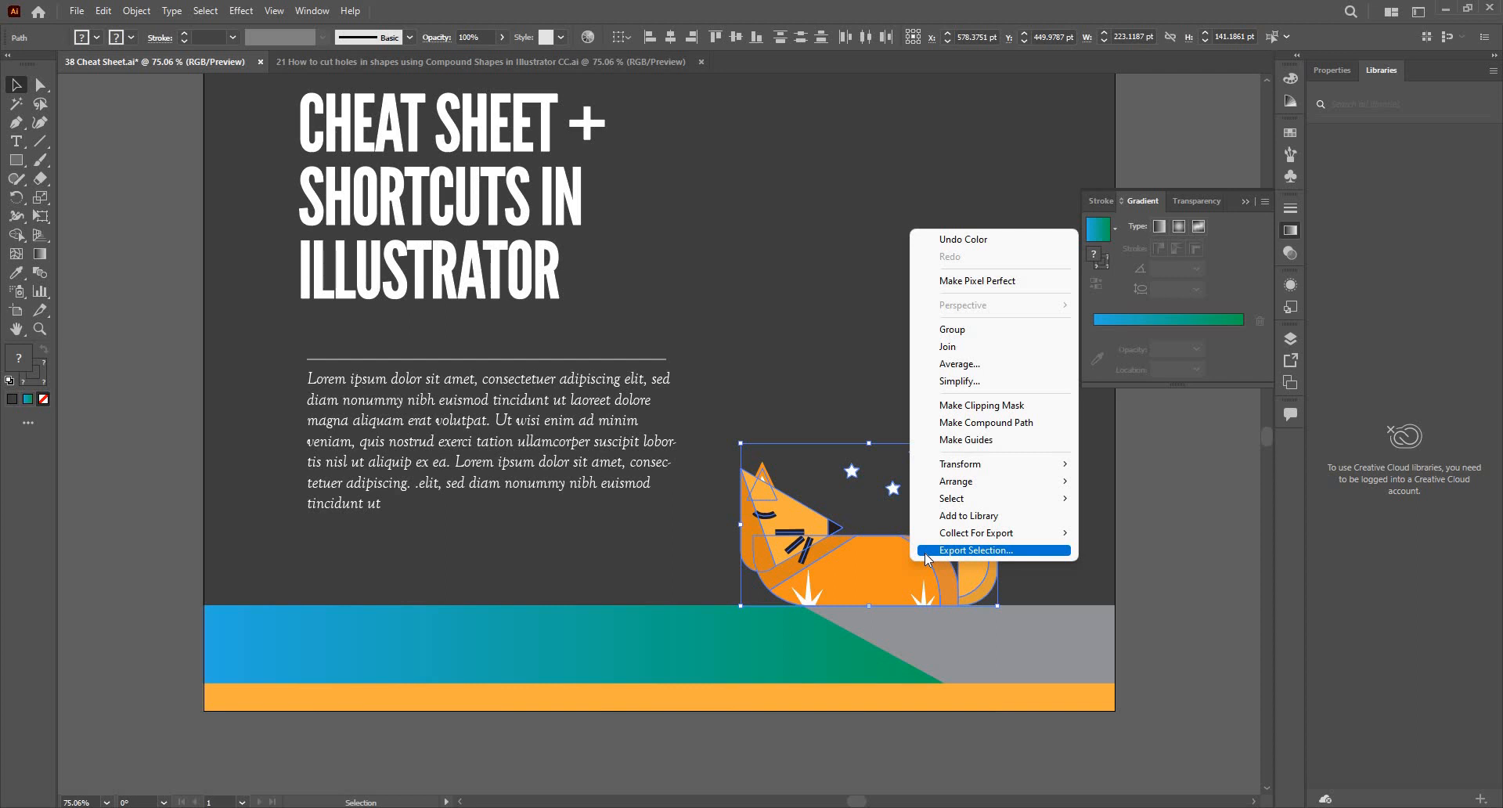
left_click(924, 552)
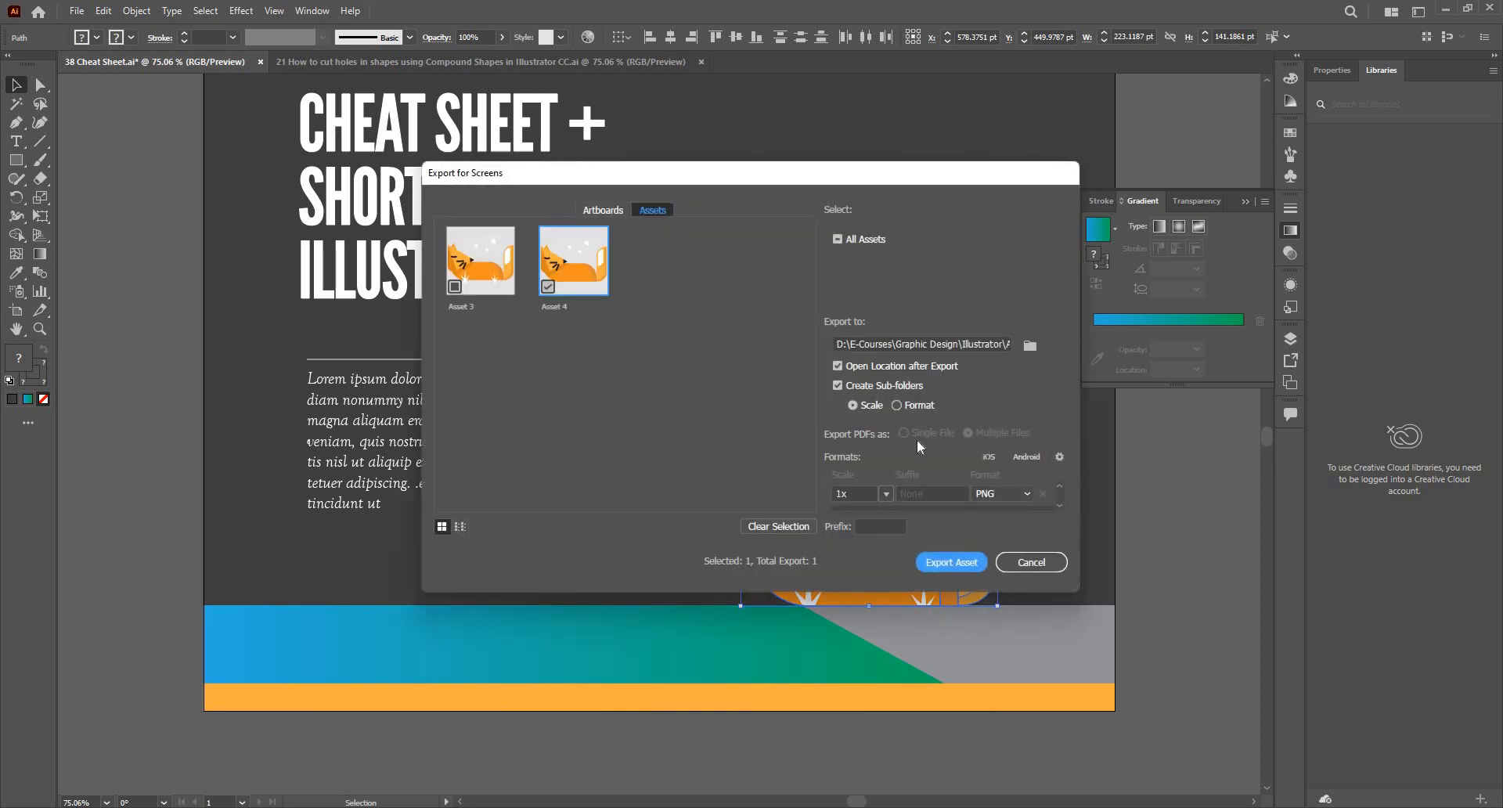
left_click(1002, 494)
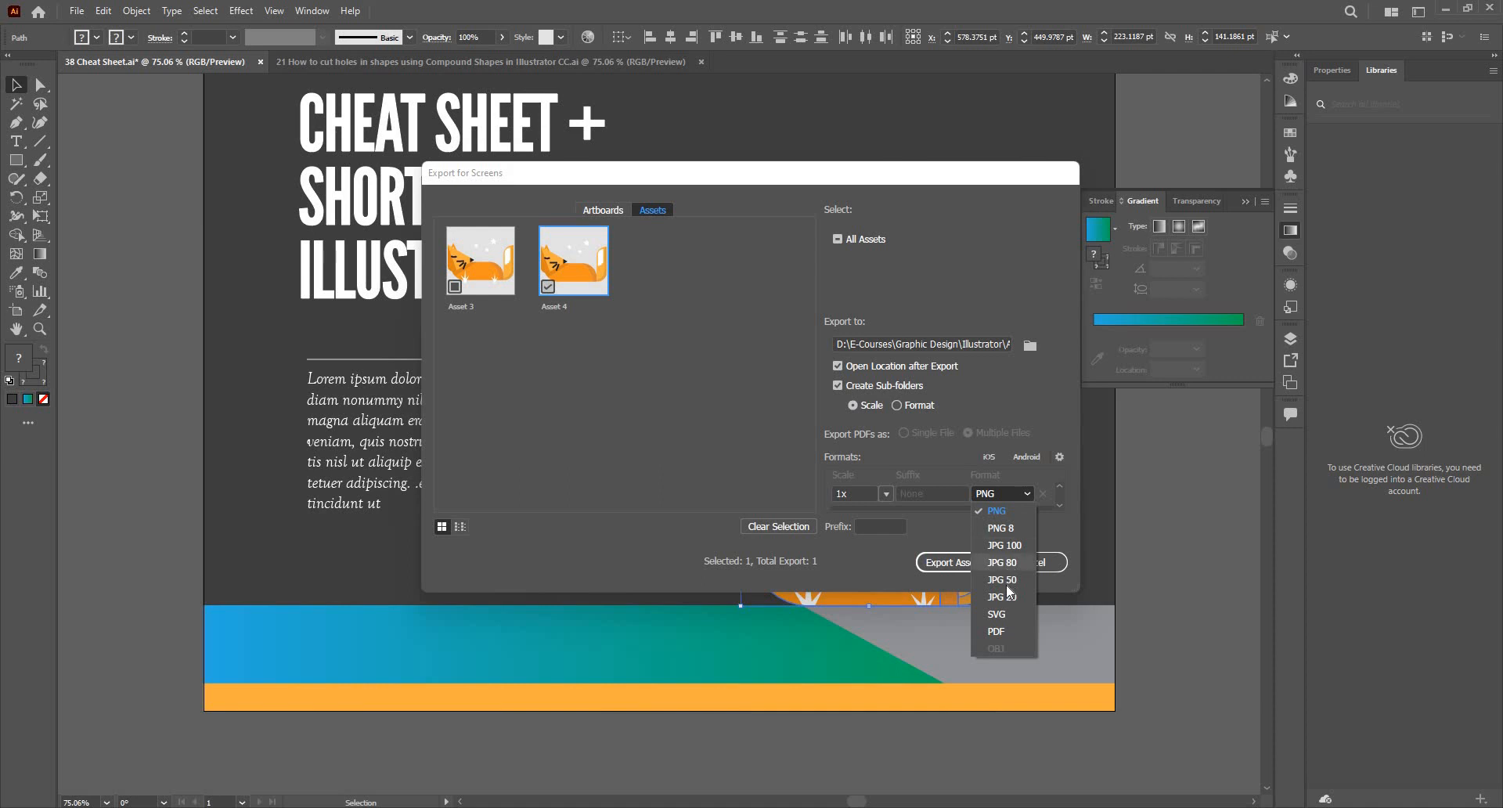
left_click(887, 495)
left_click(886, 493)
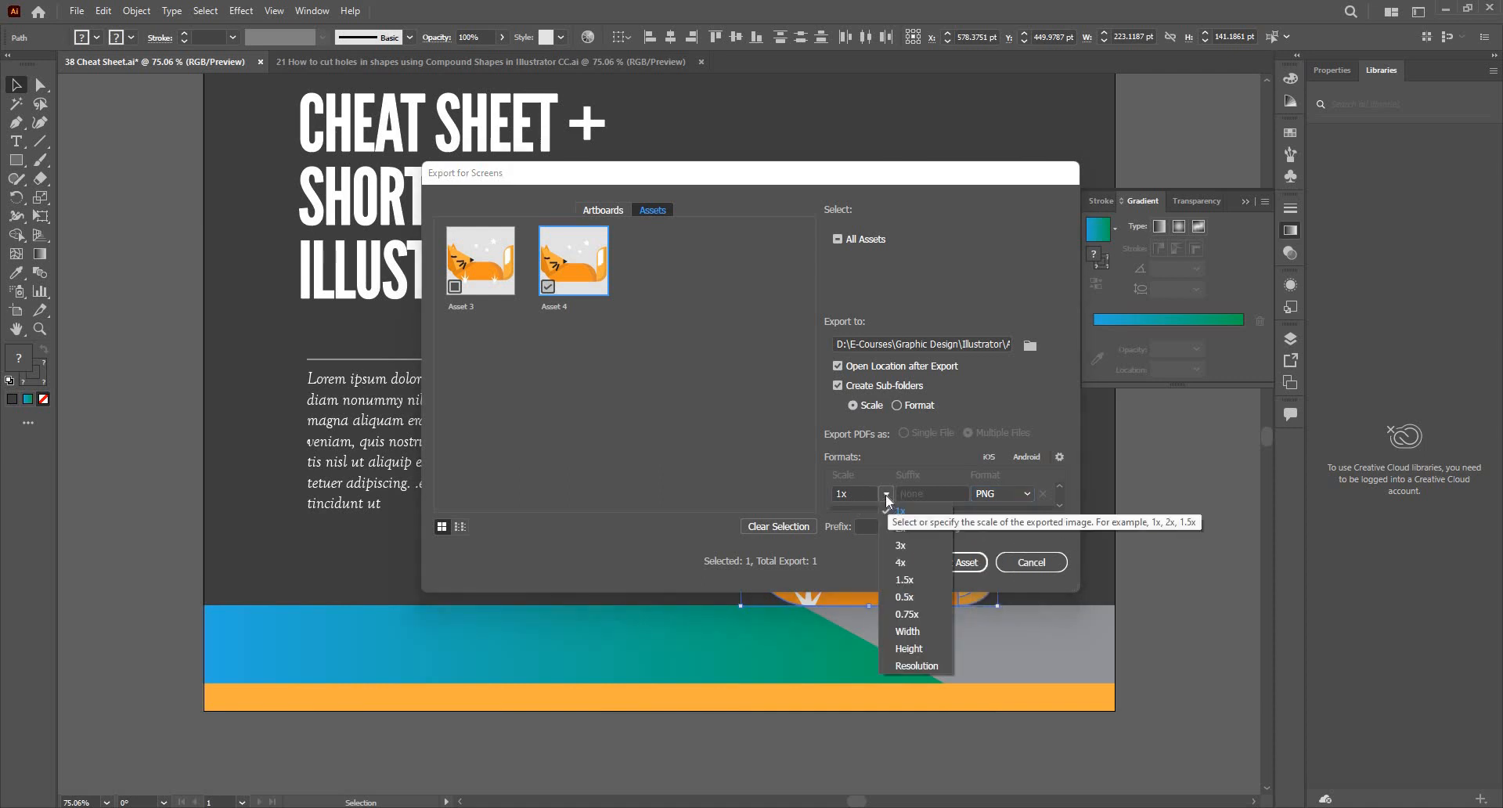
left_click(844, 344)
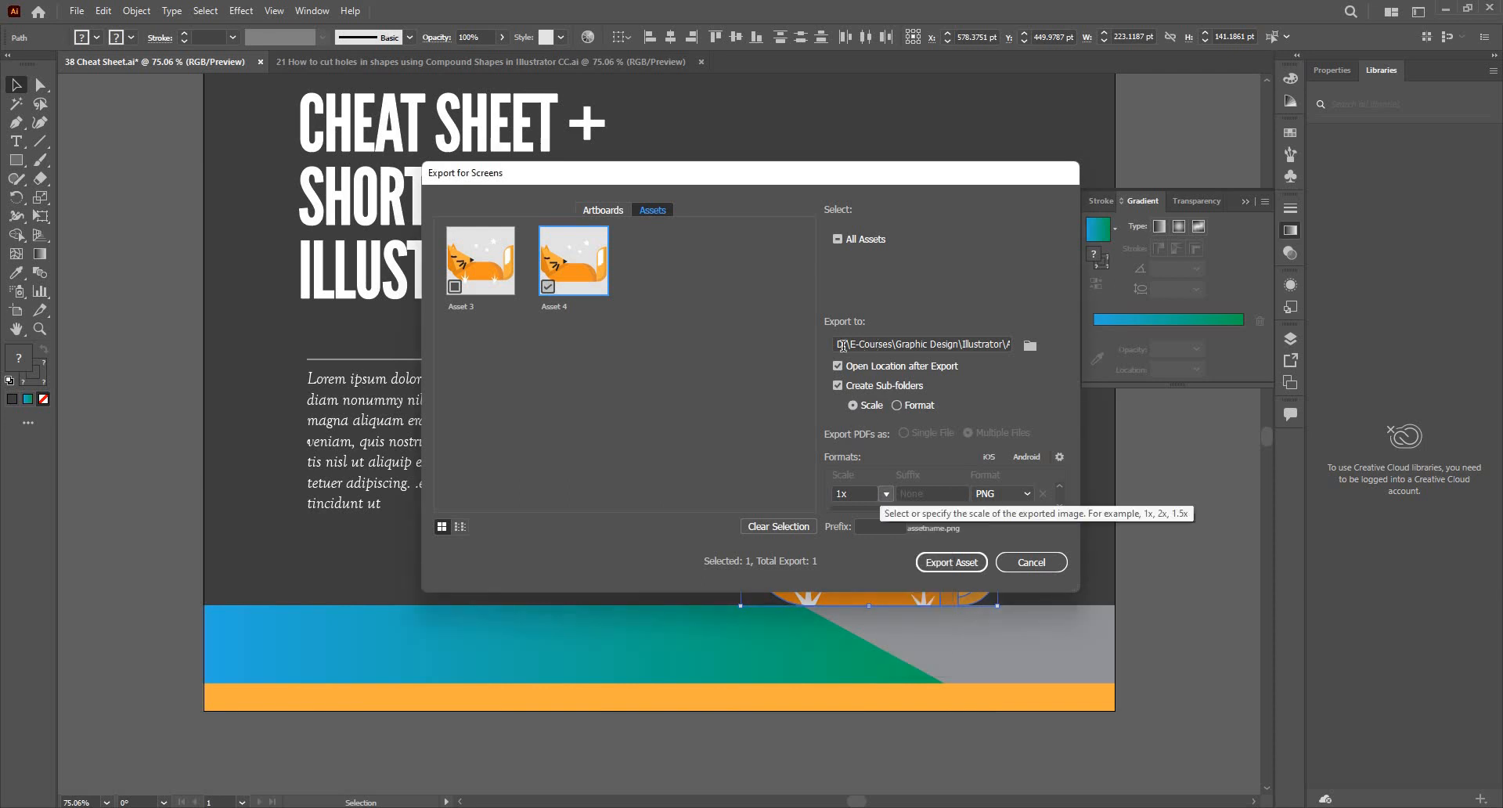
left_click(1021, 564)
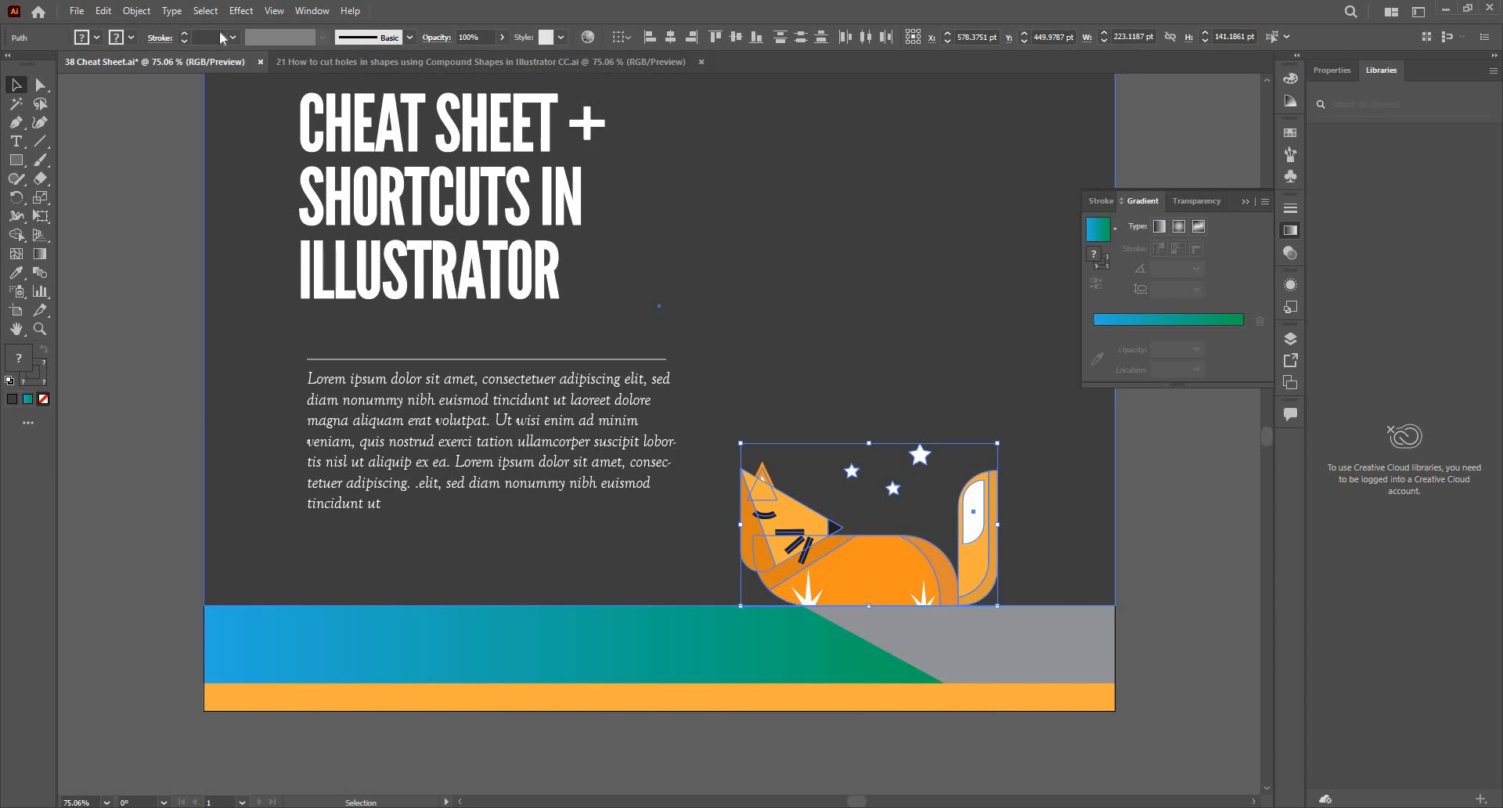
Step: Start saving the 38 Cheat Sheet document under the same name in the Adobe PDF format
key("alt+f")
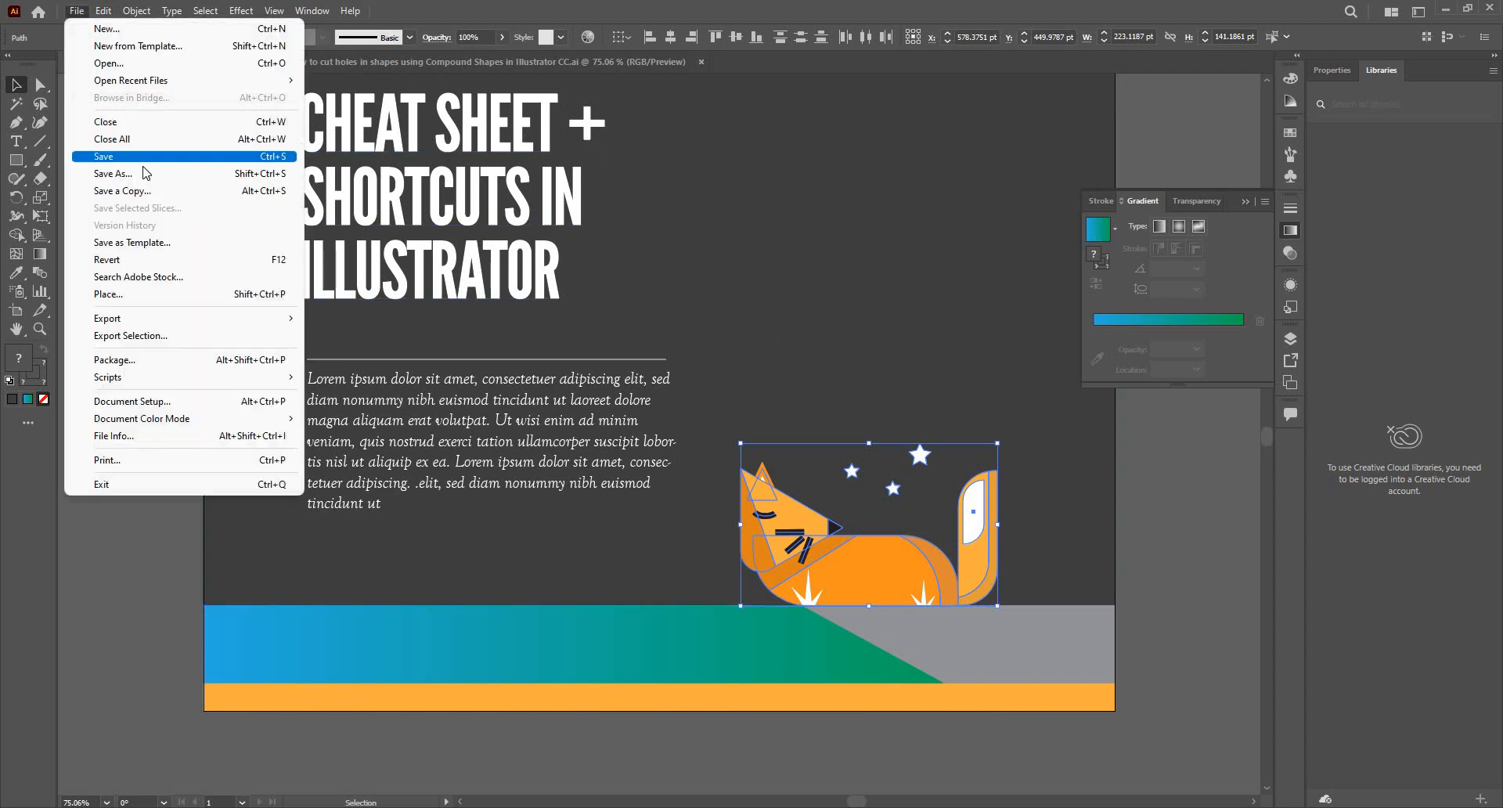
key("Return")
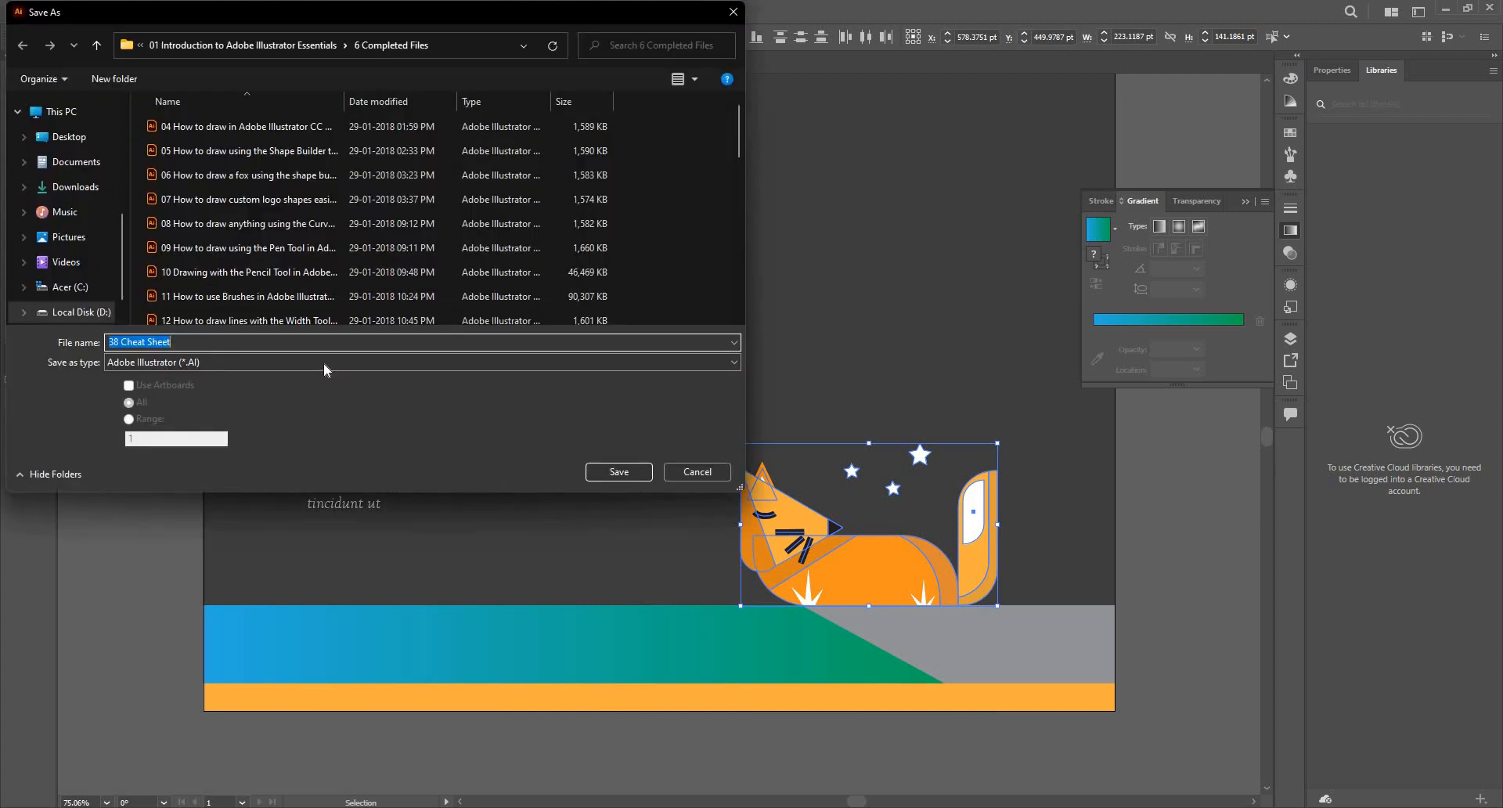
left_click(309, 363)
left_click(160, 389)
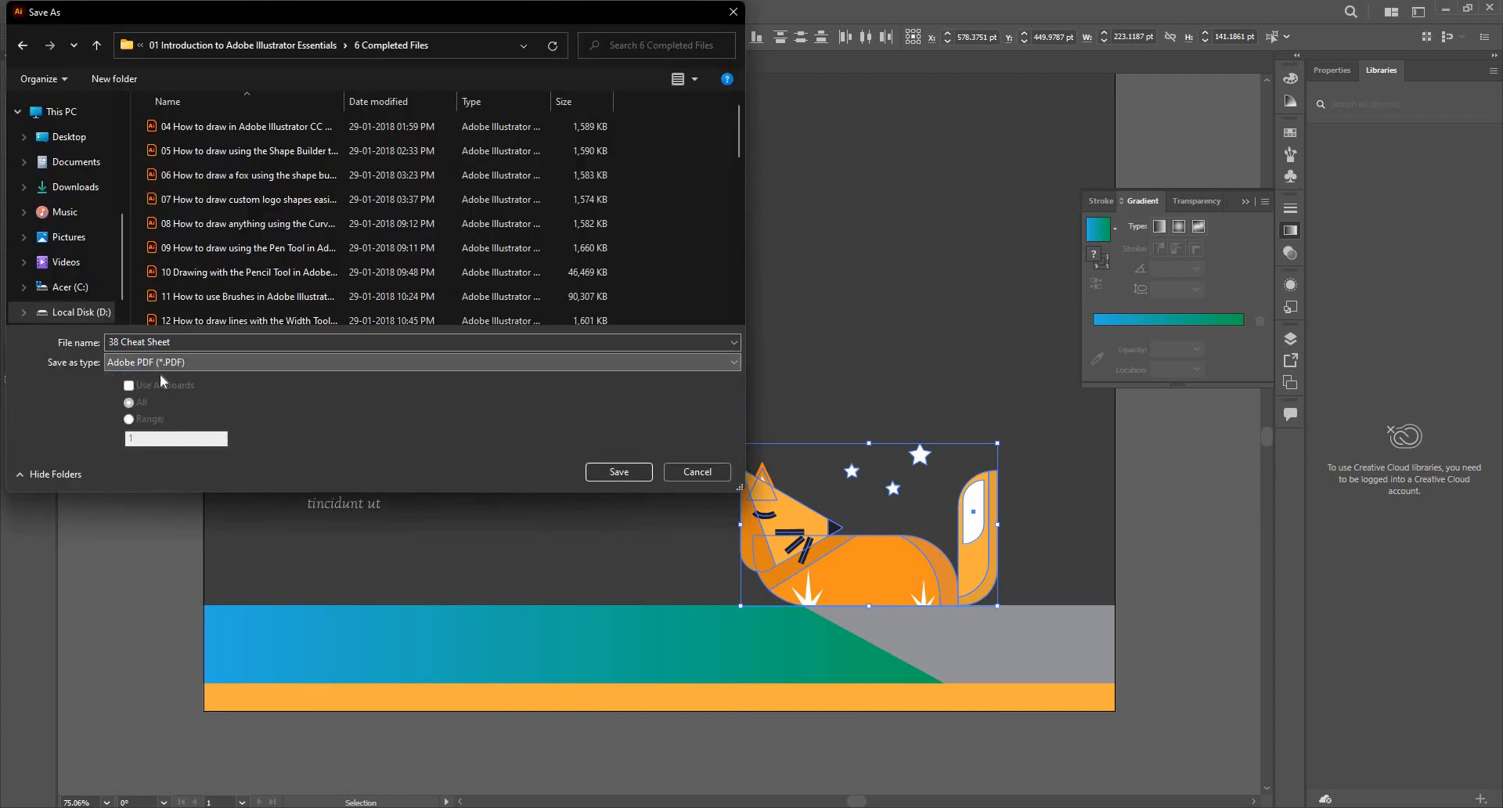
left_click(604, 473)
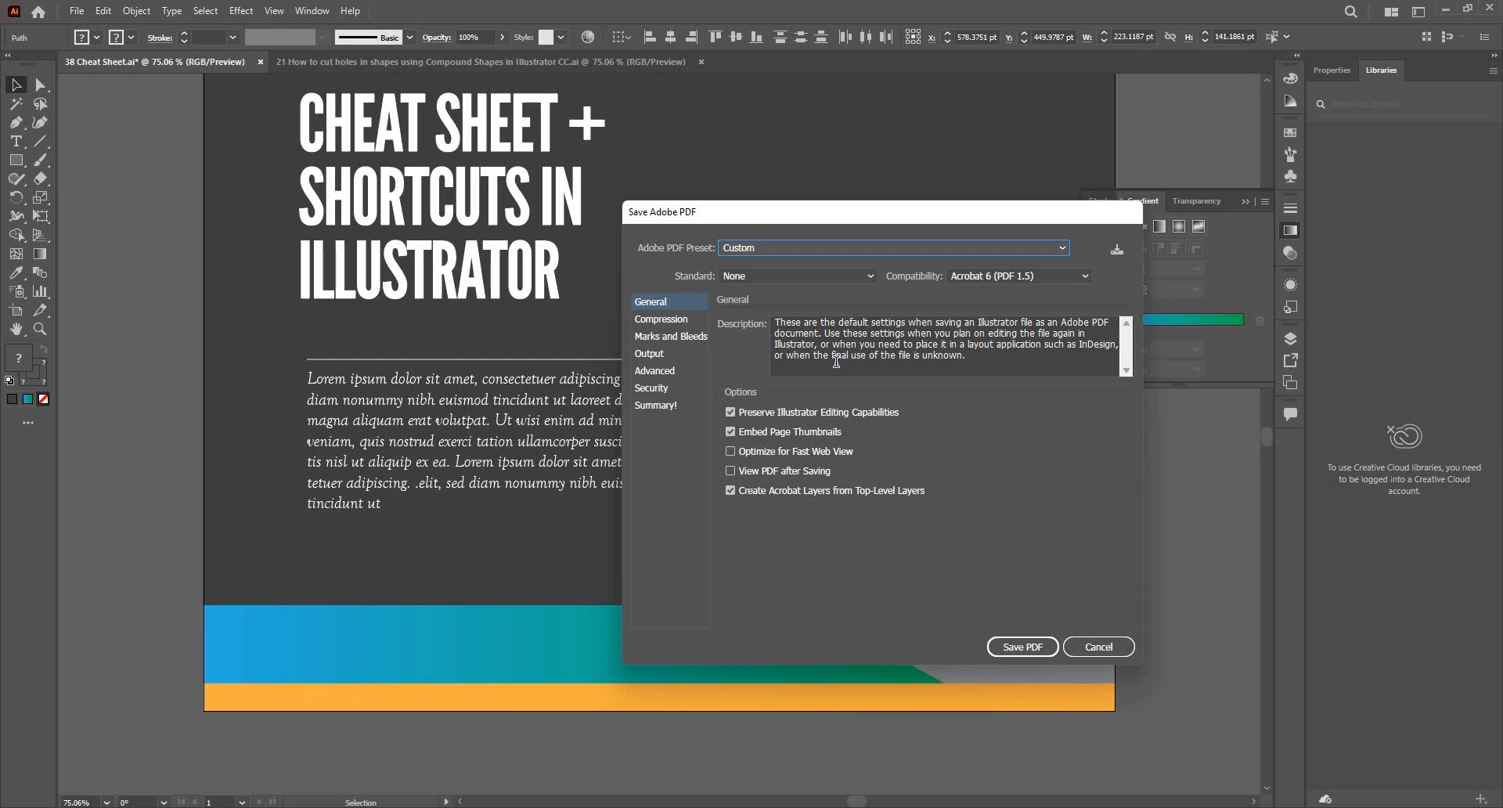
Step: Try the High Quality Print preset without Preserve Illustrator Editing Capabilities, then the Smallest File Size preset, and cancel the PDF save
left_click(857, 249)
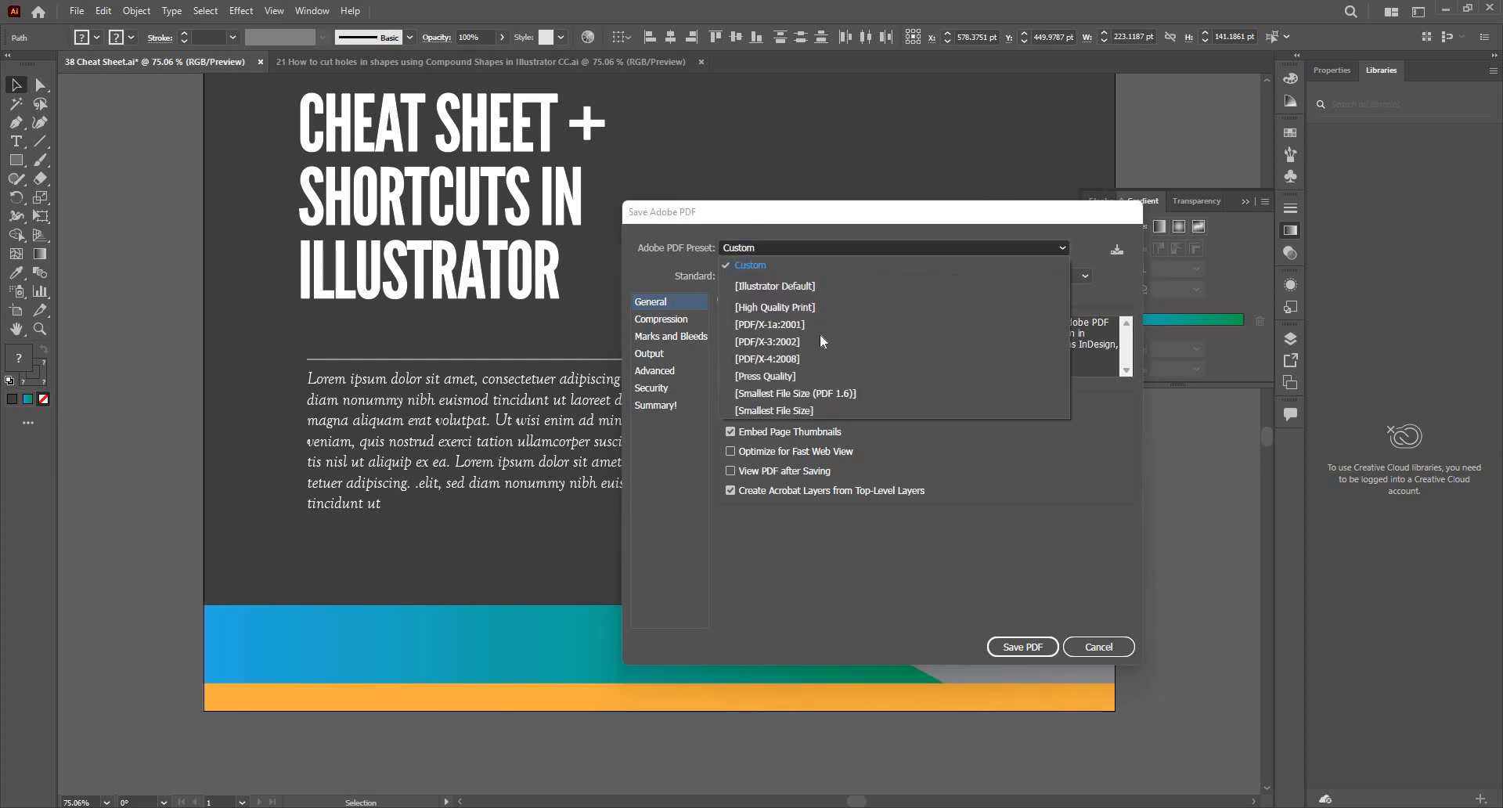
left_click(817, 310)
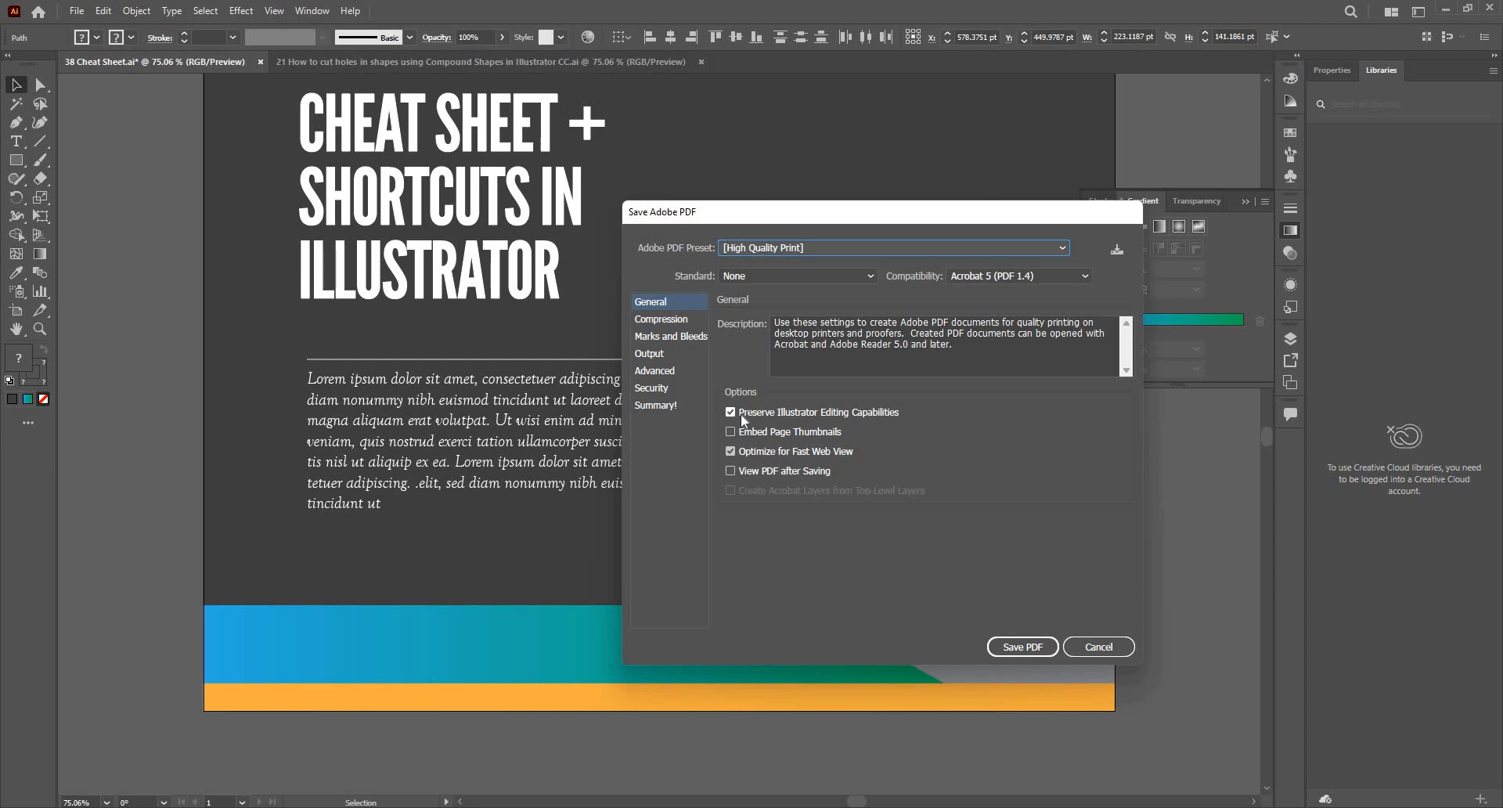
left_click(799, 416)
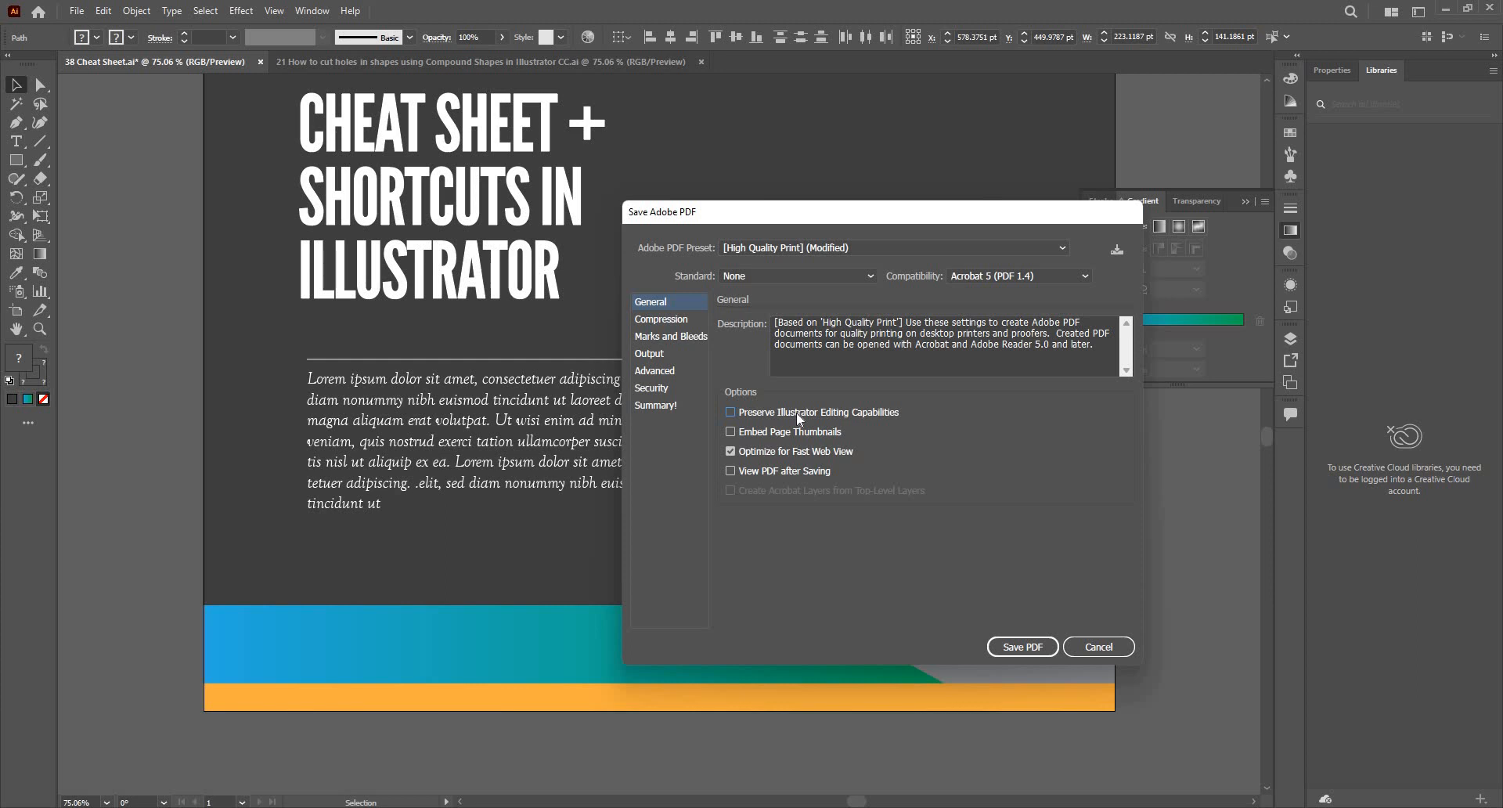
left_click(790, 247)
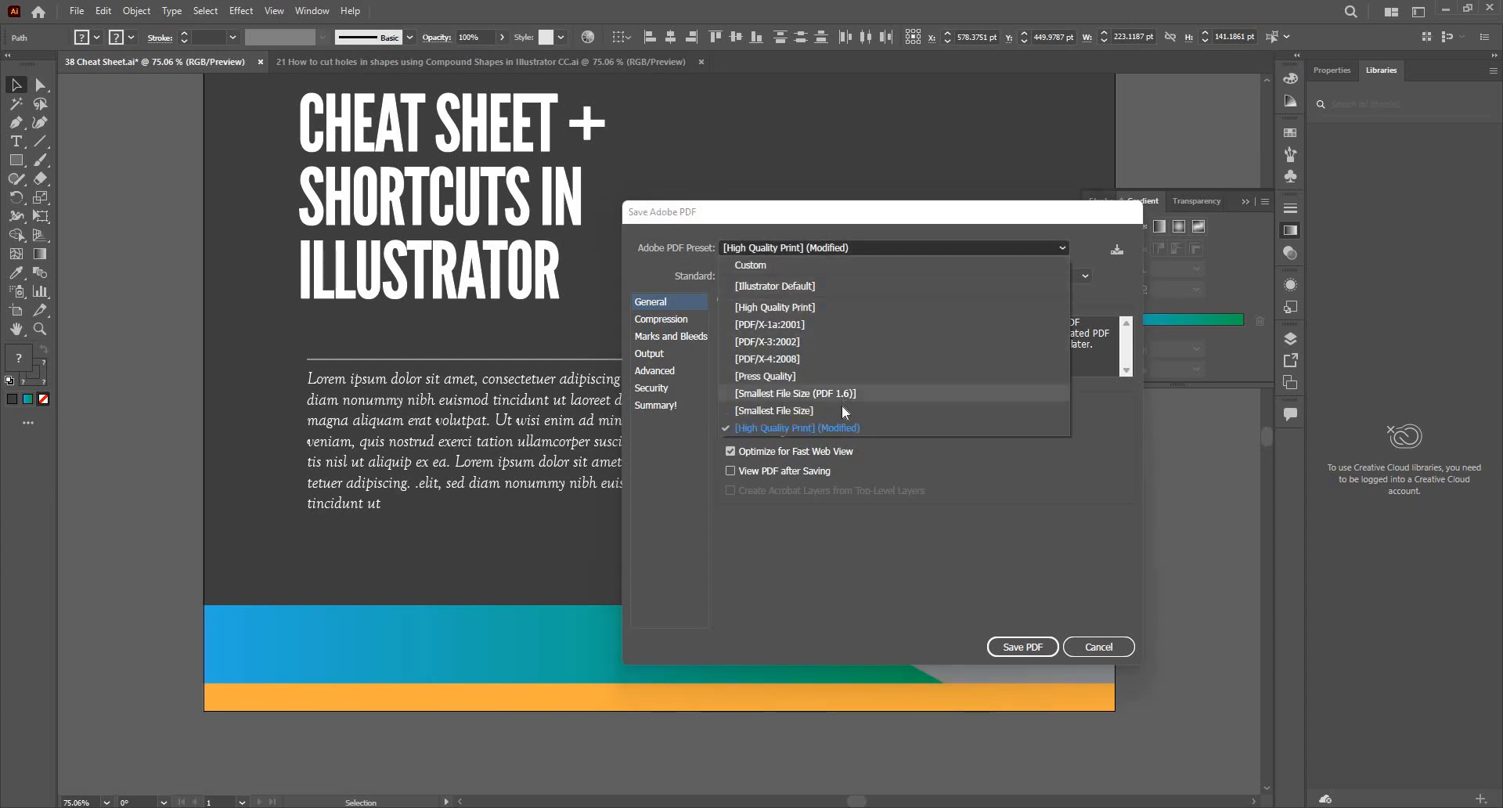
left_click(842, 405)
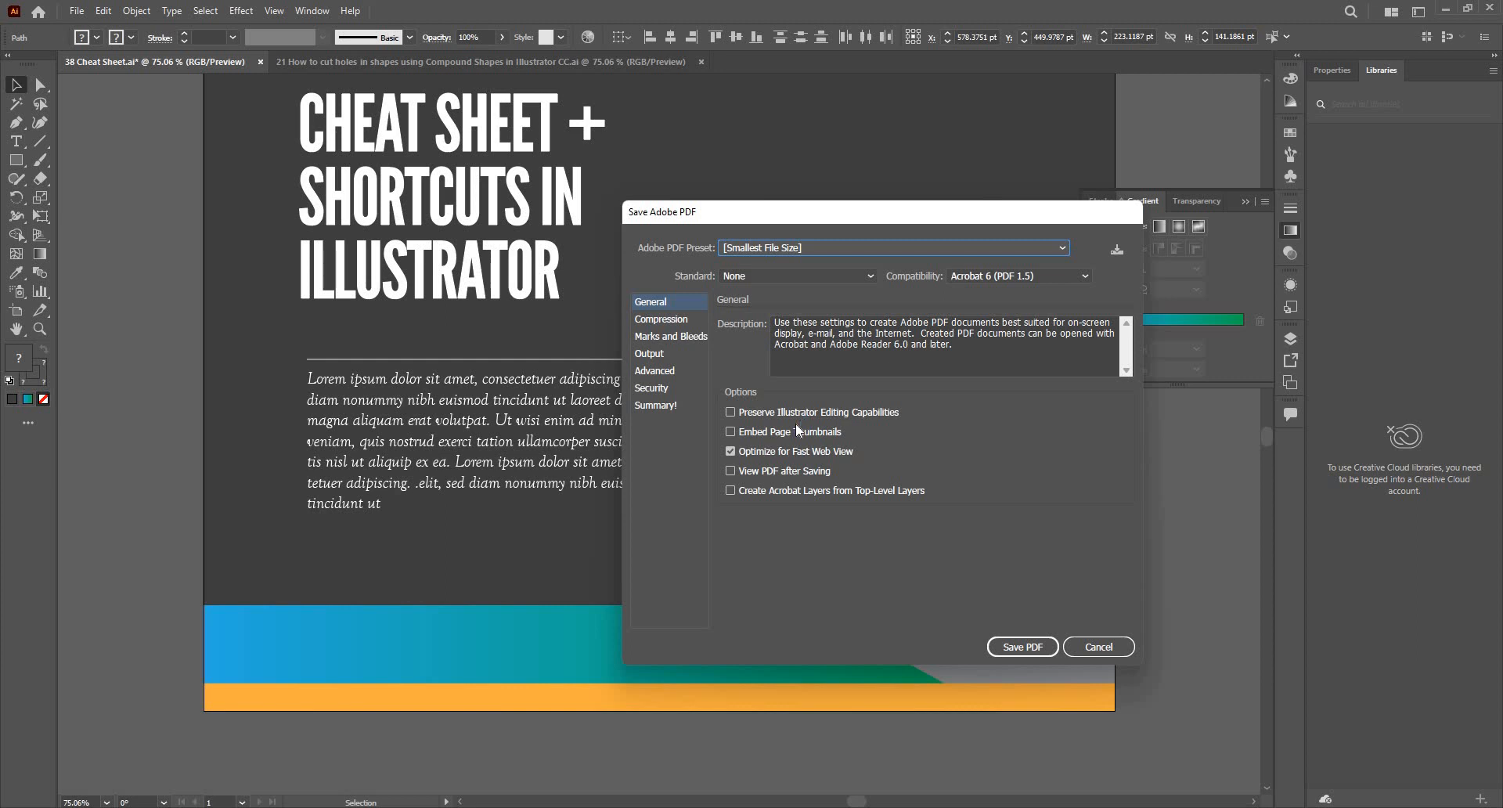
left_click(1086, 651)
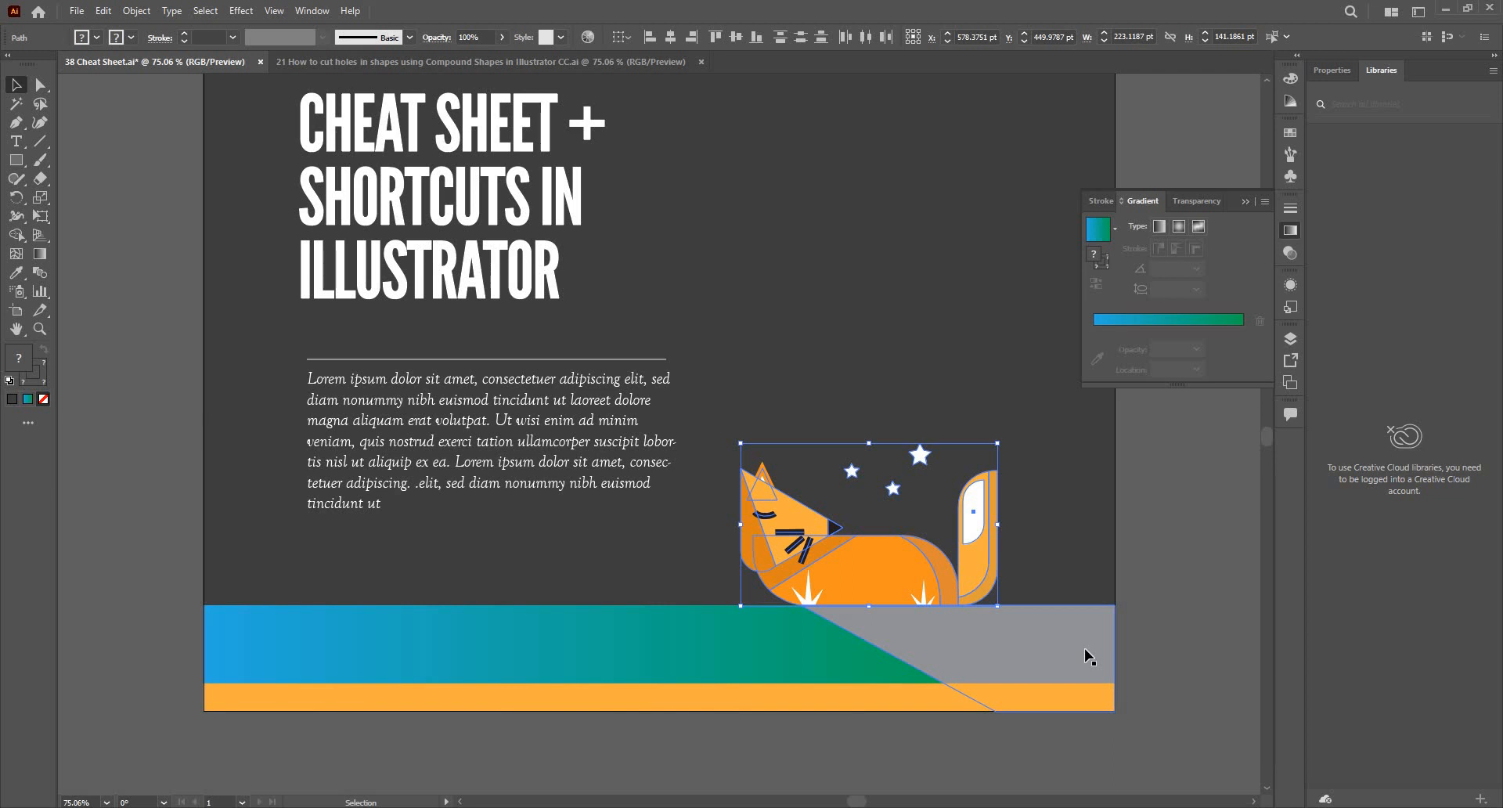
Step: Place the microscope photo from the Downloads folder beside the artboard, sized about 692 by 462 pt
key("ctrl+shift+p")
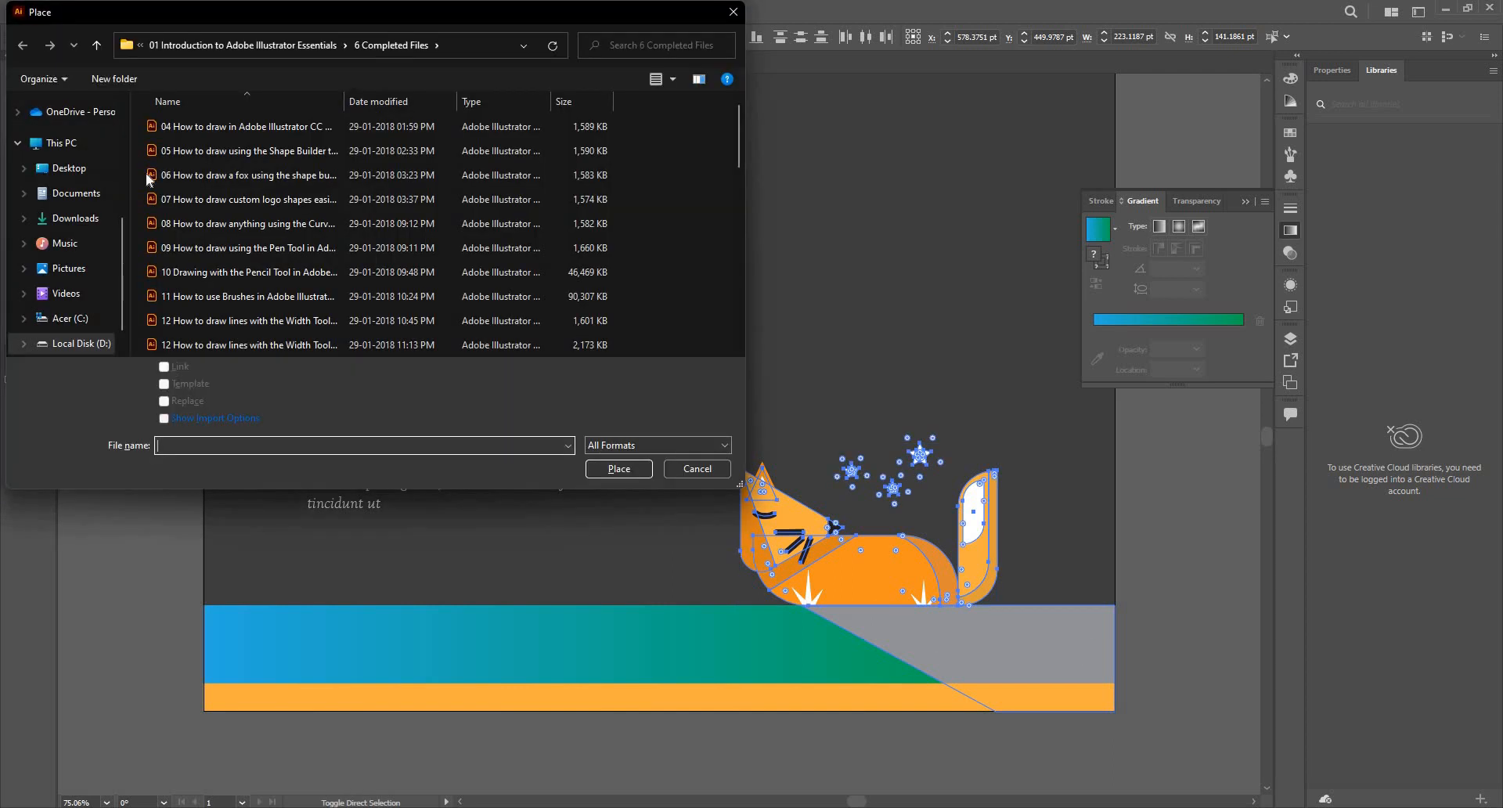
left_click(62, 193)
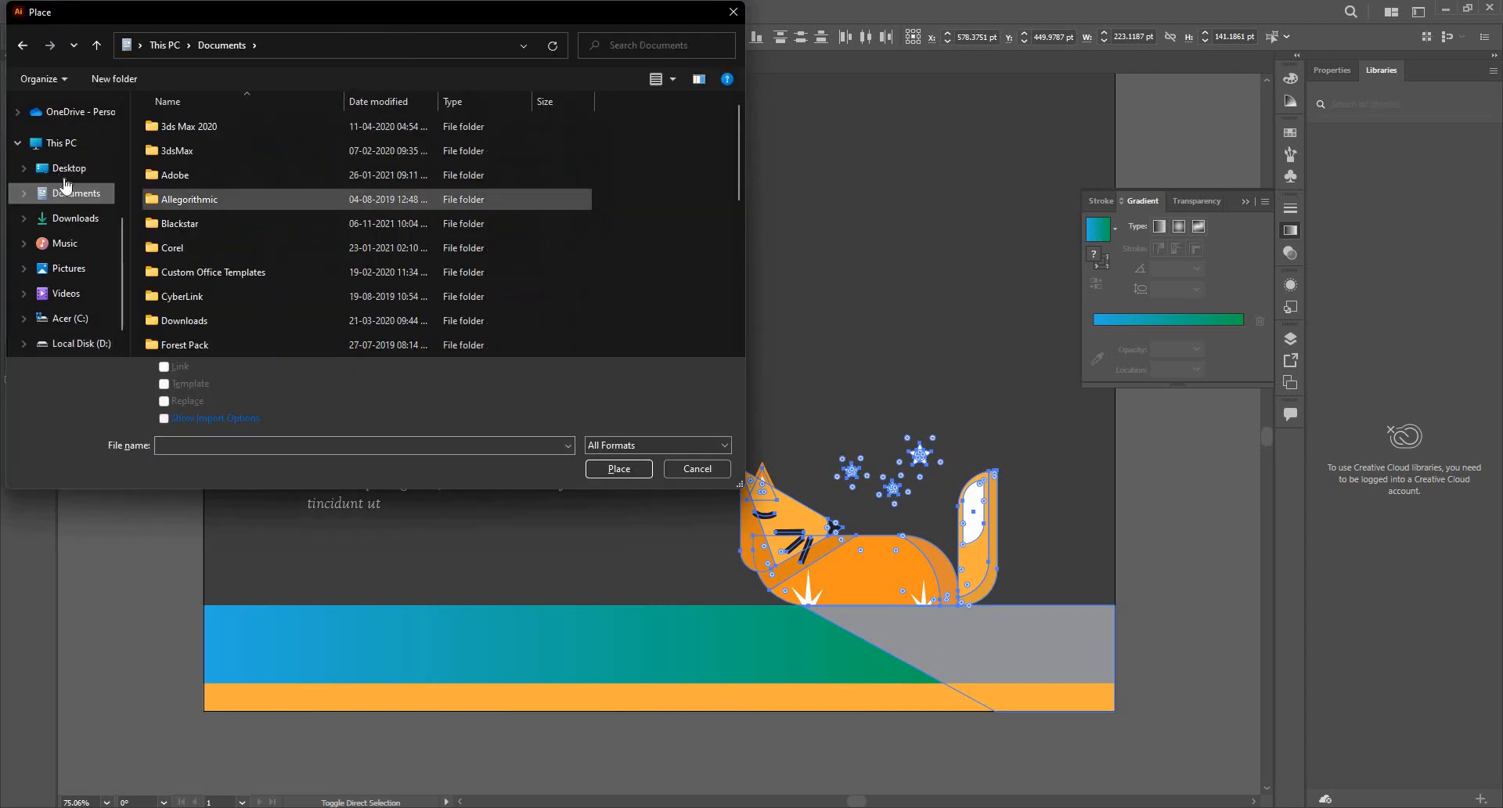
left_click(71, 218)
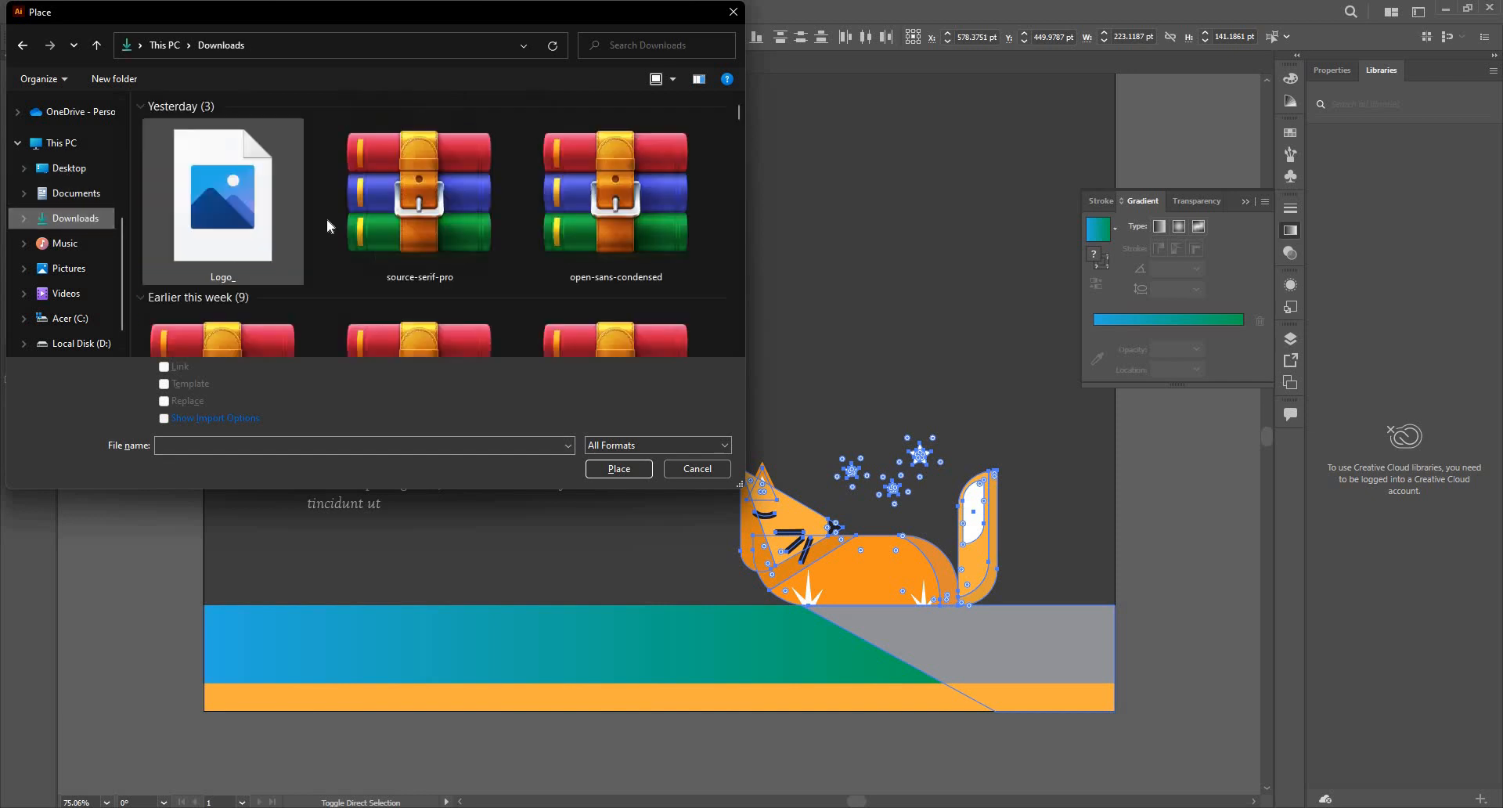
scroll(326, 223, "down", 5)
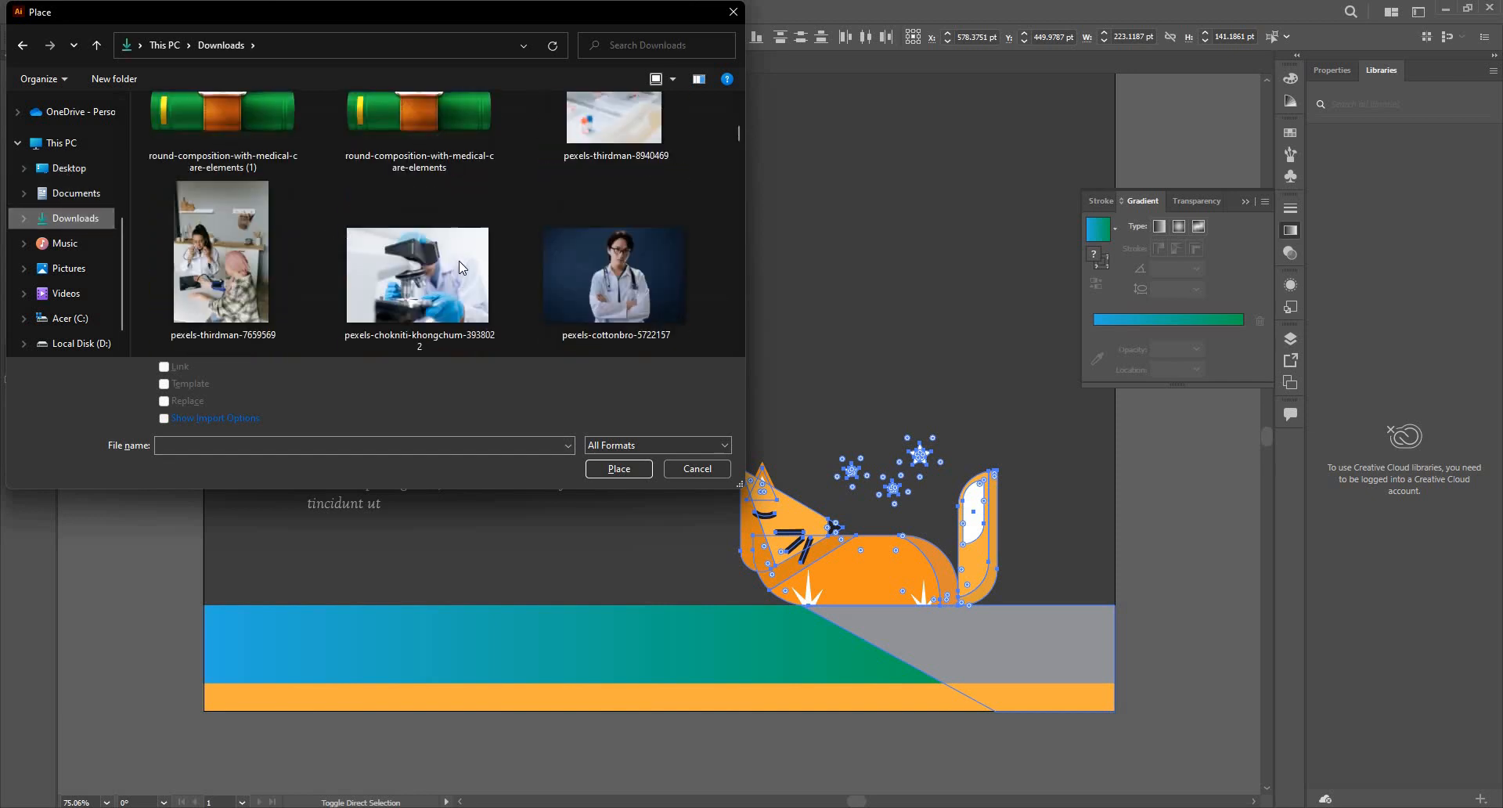
left_click(632, 469)
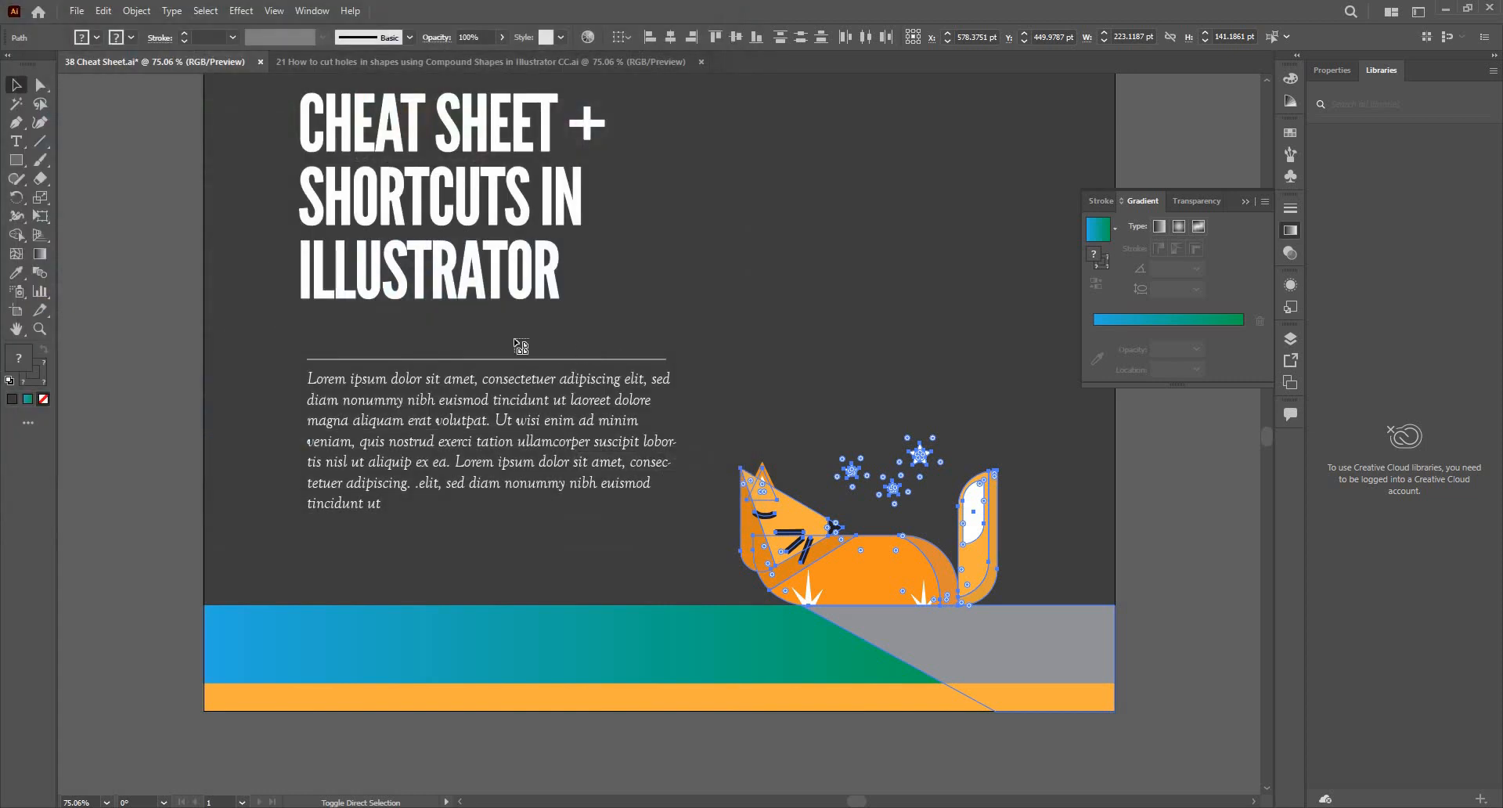
scroll(621, 282, "down", 5)
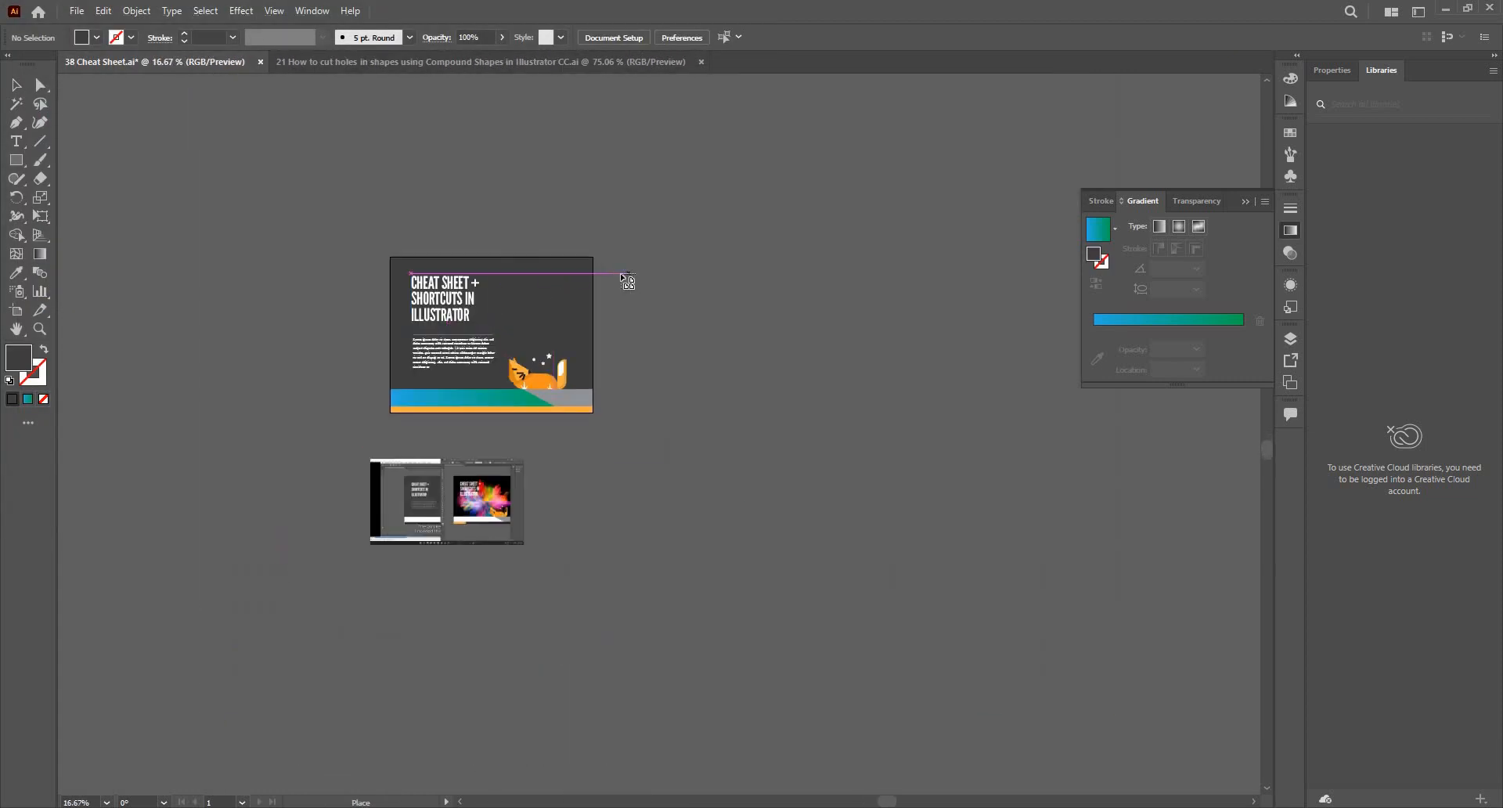
scroll(622, 278, "up", 2)
left_click_drag(638, 291, 994, 548)
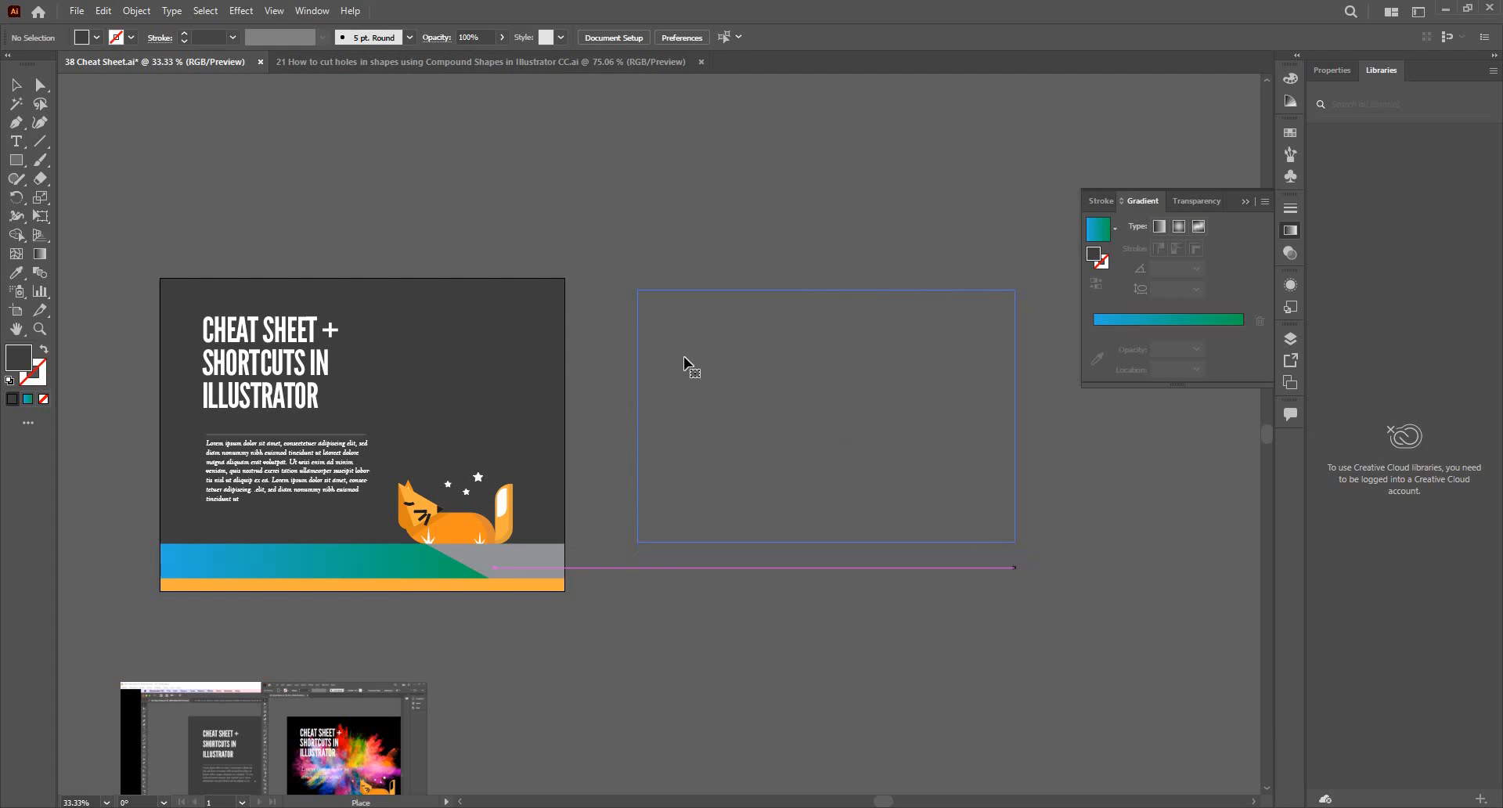
Step: Delete the screenshot image below the artboard and the placed microscope photo beside it
left_click(313, 709)
key("Delete")
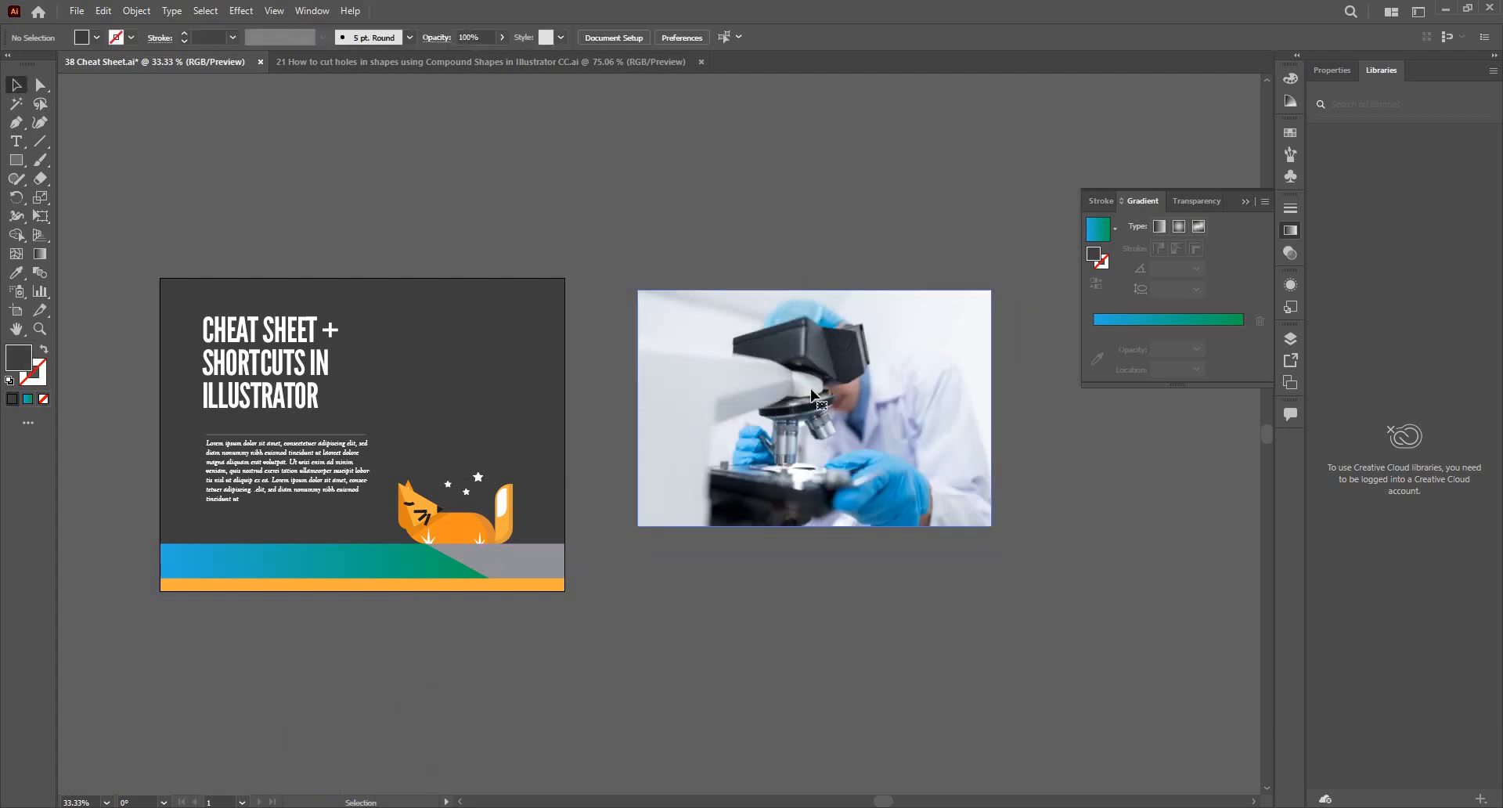
scroll(812, 392, "up", 2)
left_click(812, 394)
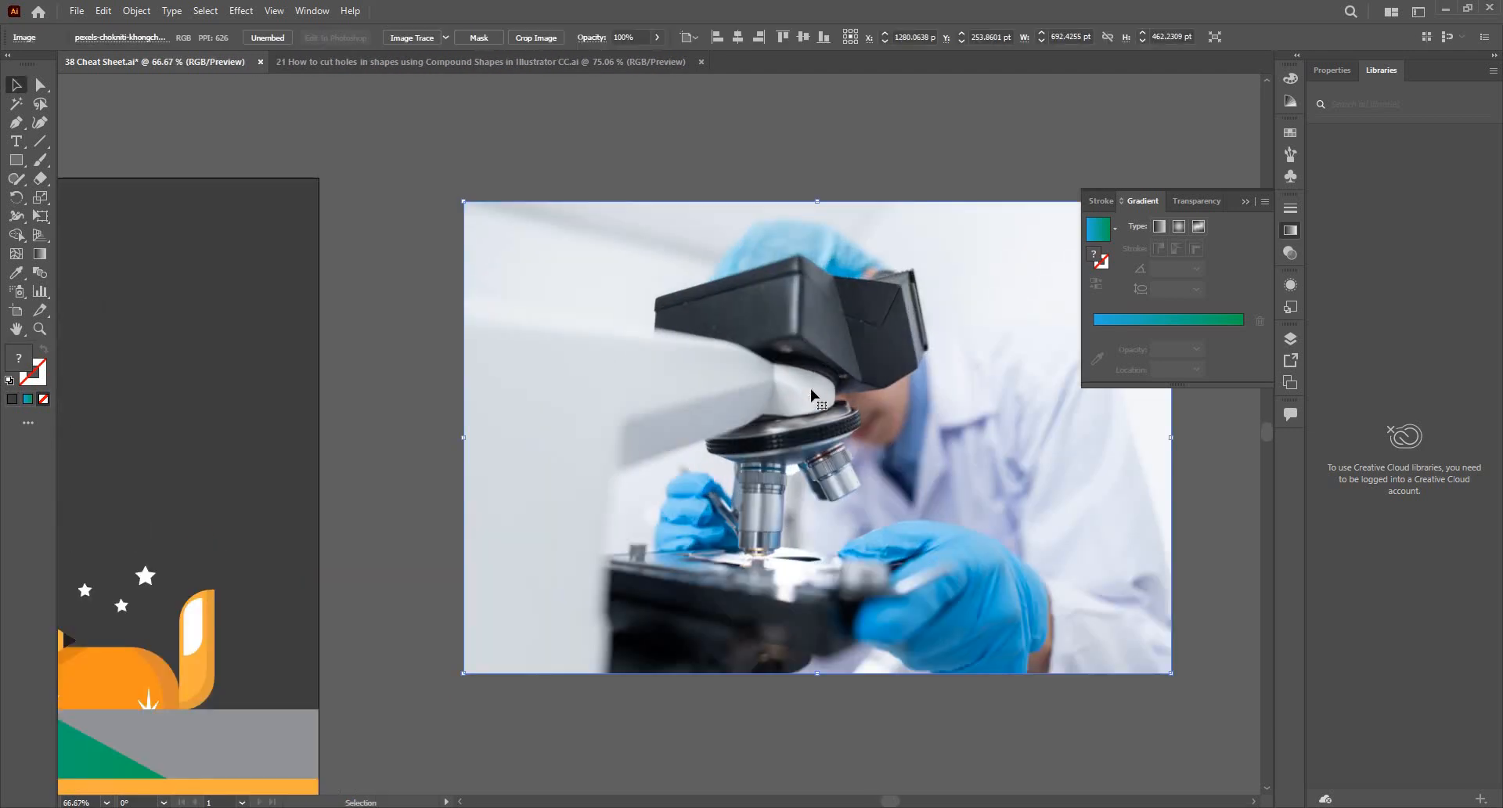
key("Delete")
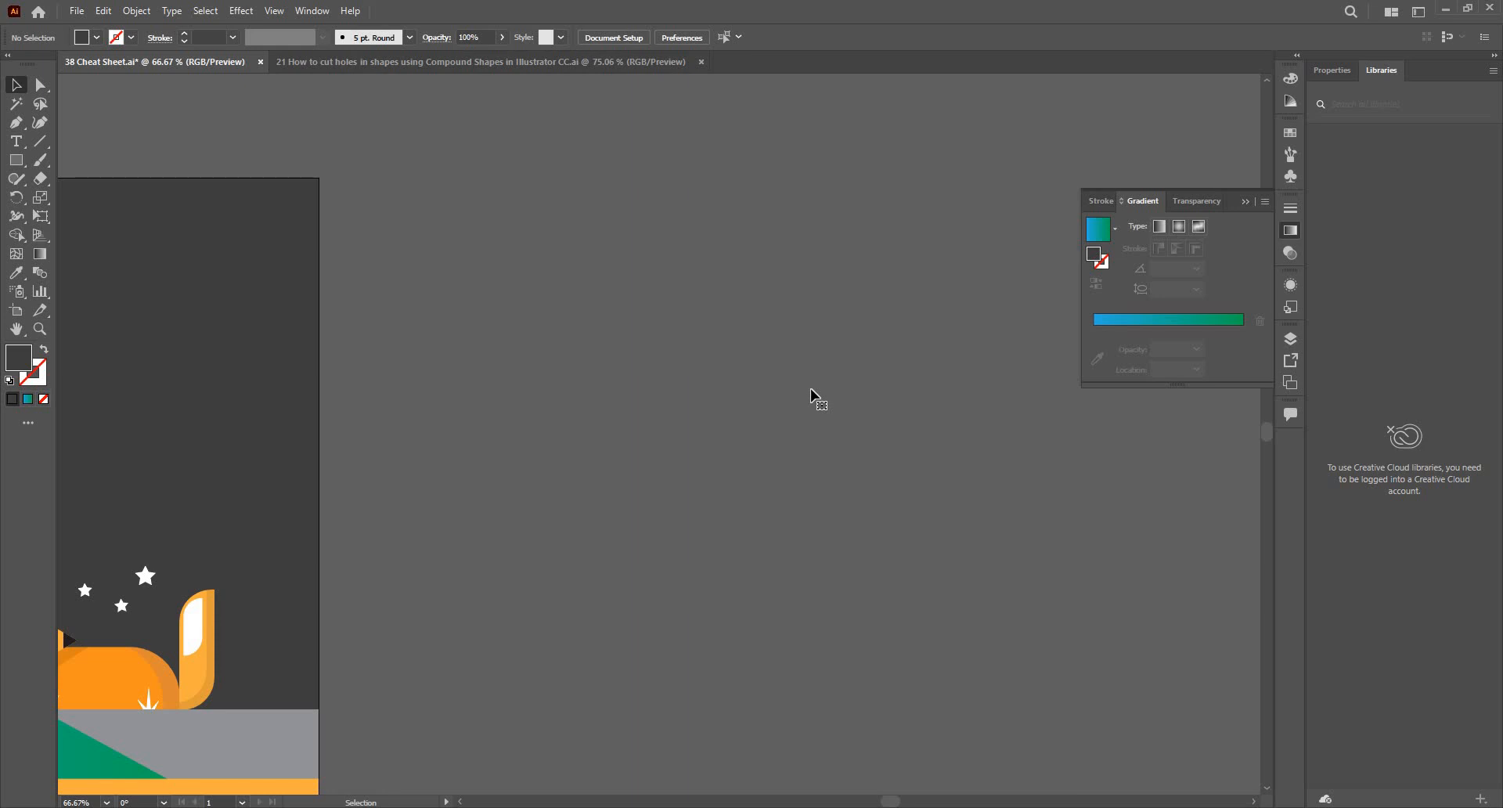
Step: Place the purple cosmic image E-KVja7XIAMrHeg from the Downloads folder over the whole artboard, sized about 900 by 893 pt
left_click(78, 12)
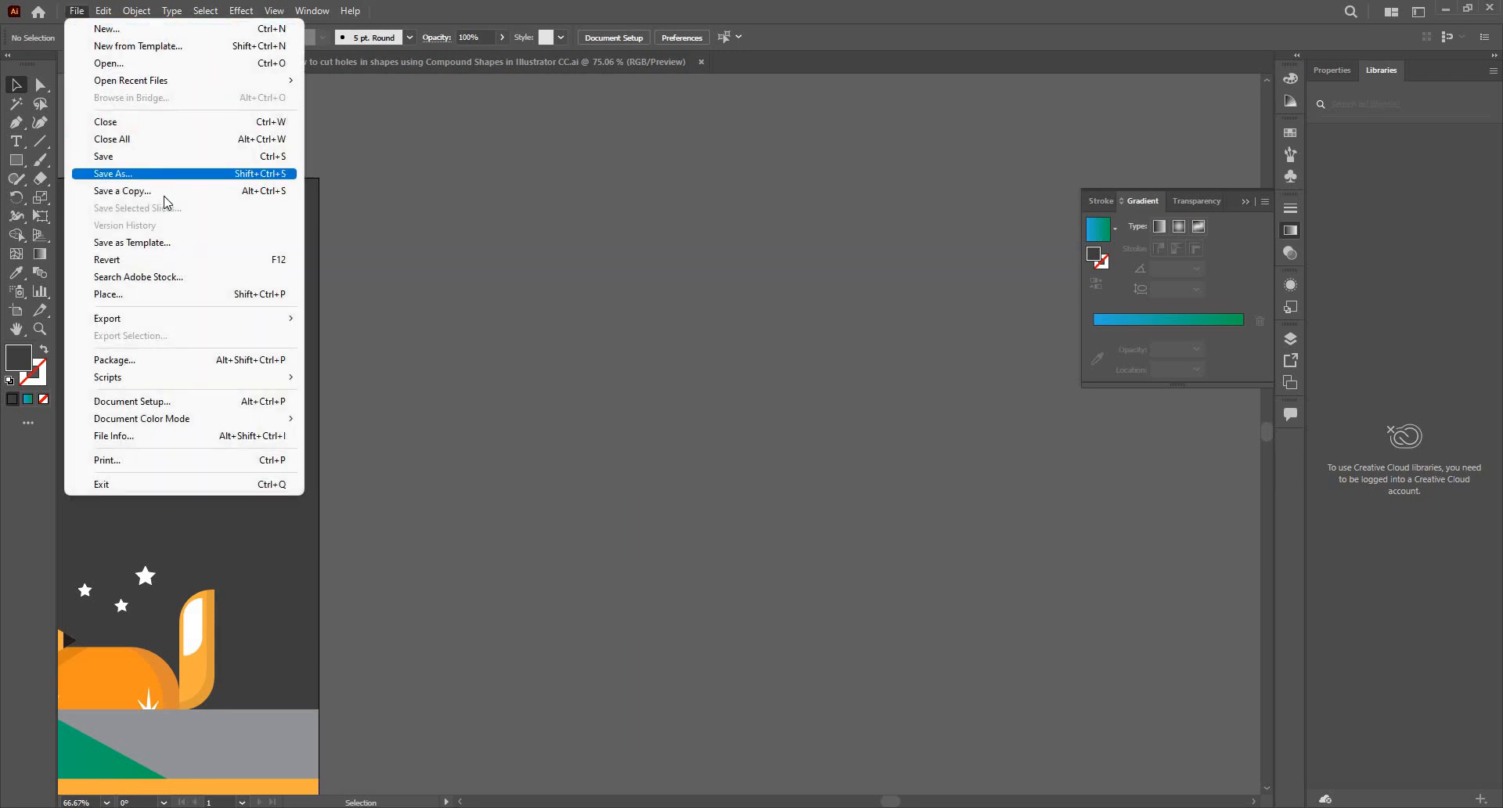
left_click(181, 296)
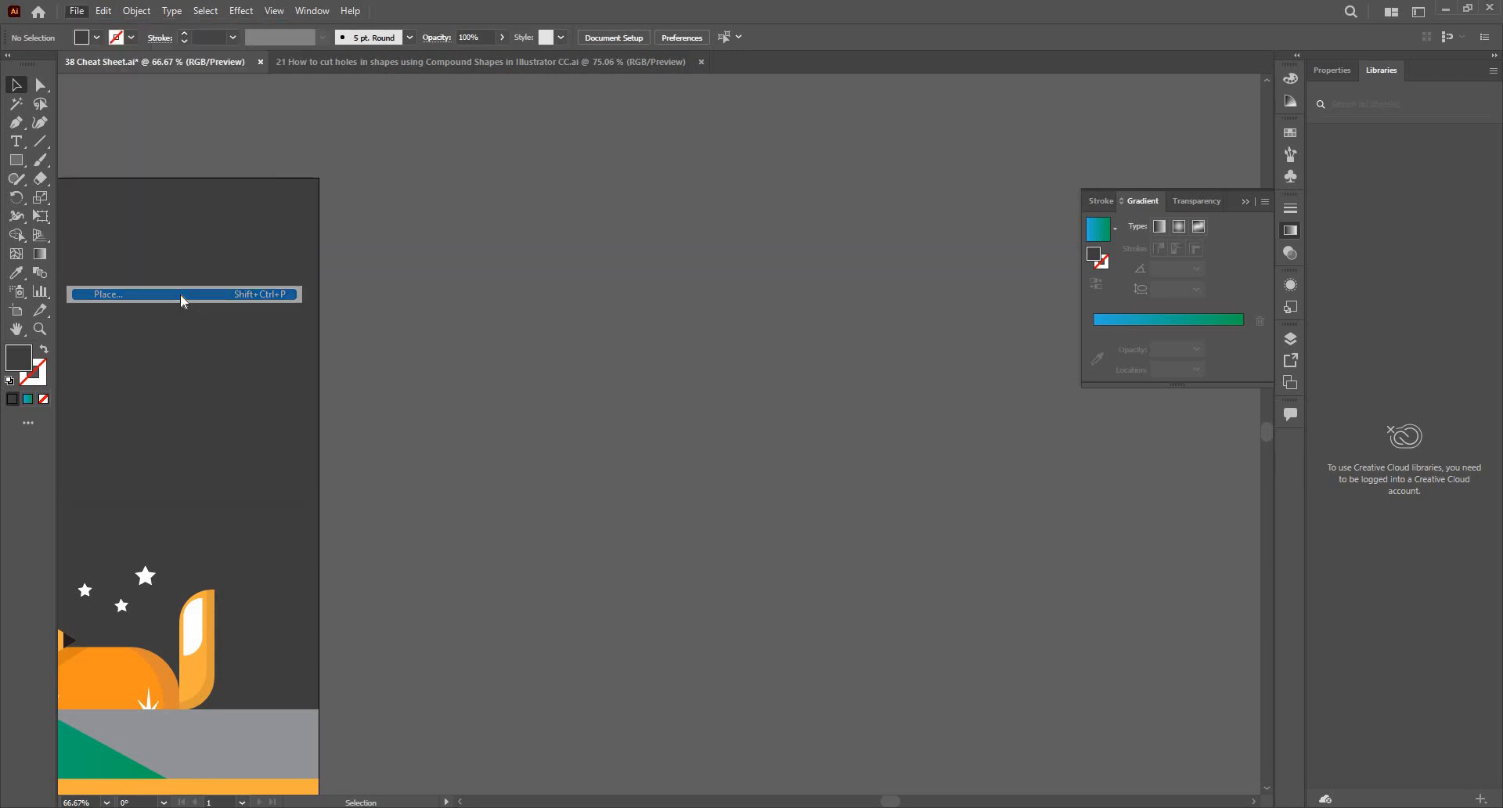
scroll(261, 222, "down", 5)
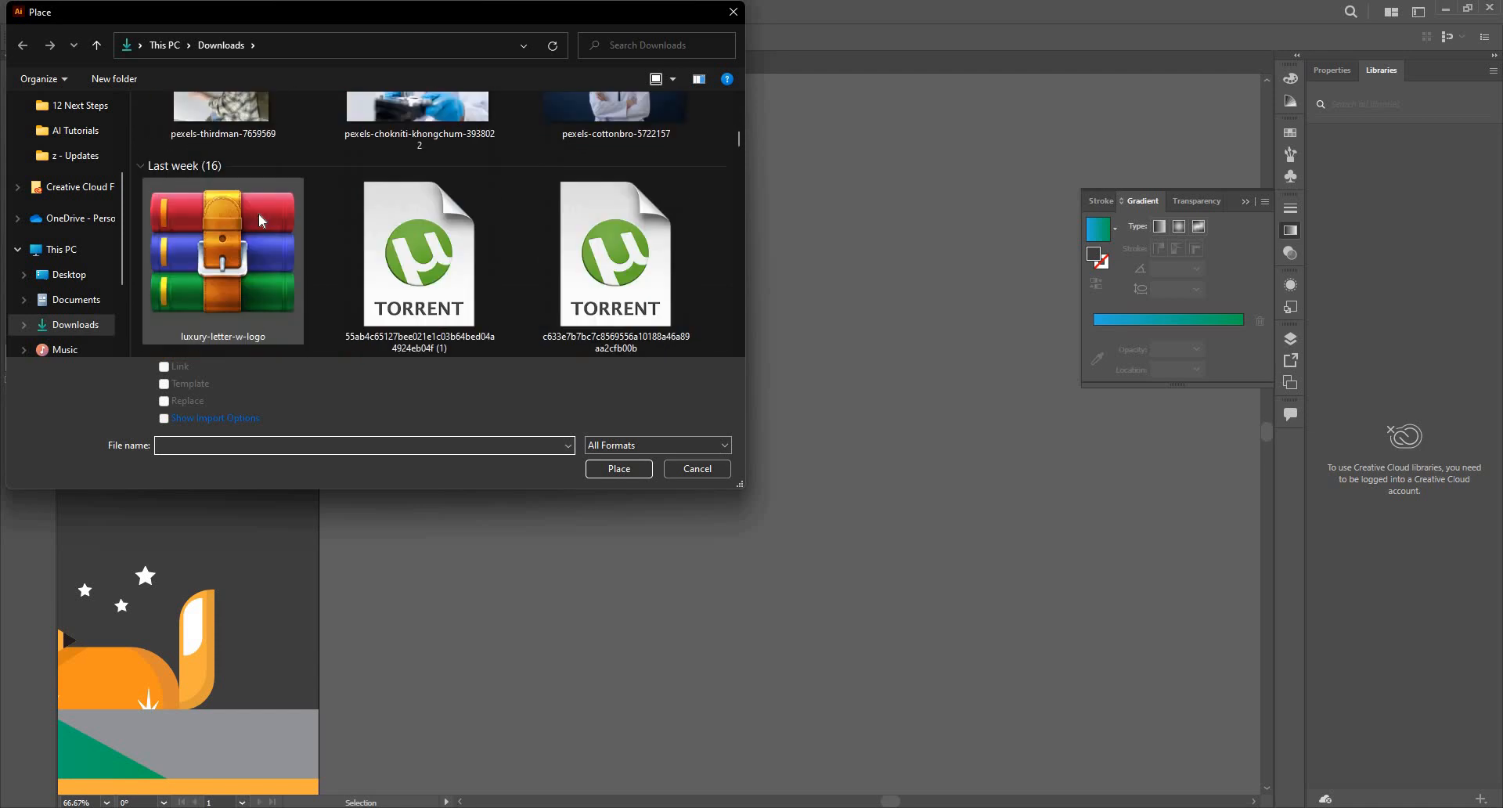
scroll(260, 221, "up", 4)
scroll(260, 222, "down", 8)
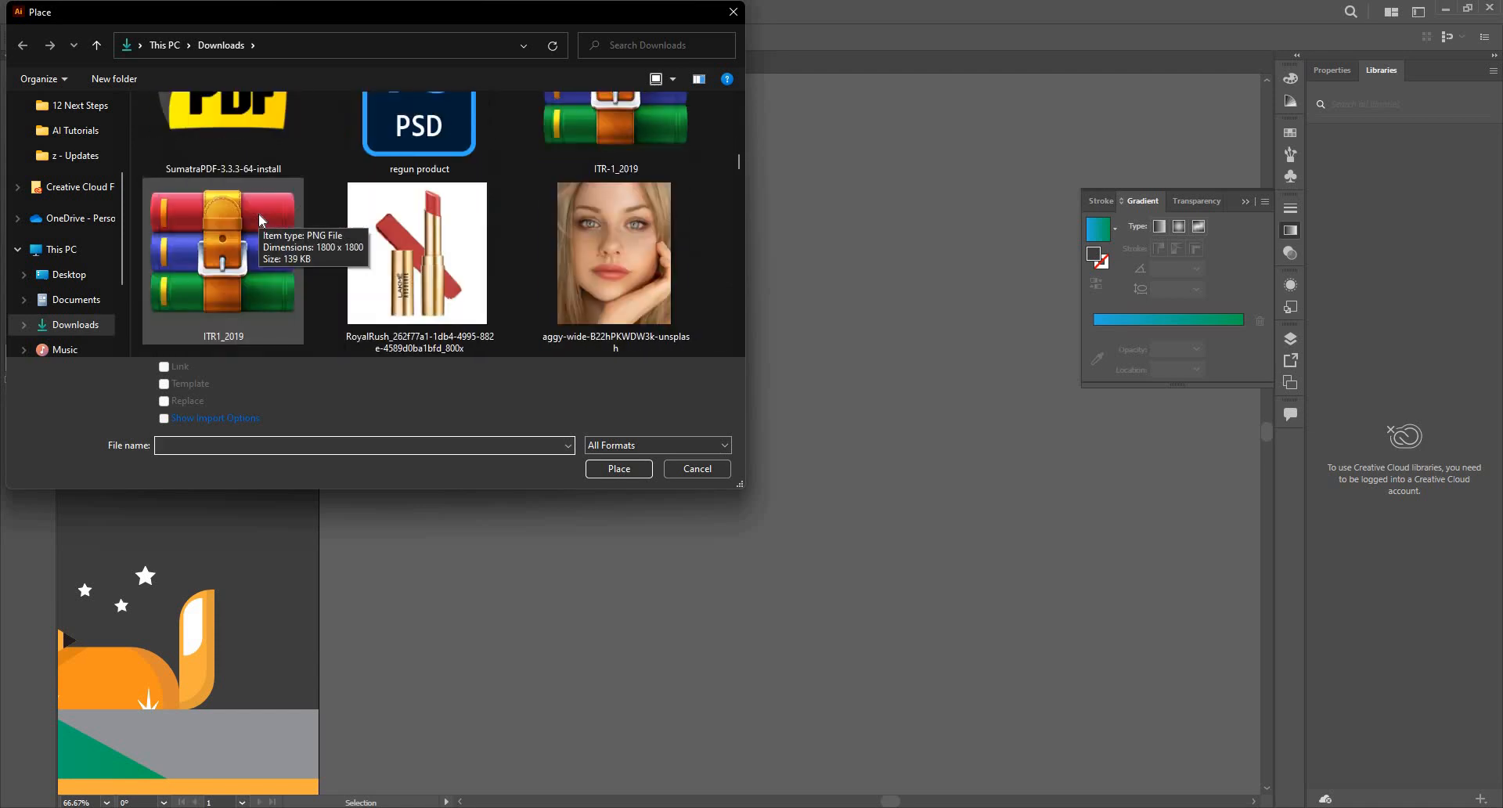
scroll(261, 222, "down", 10)
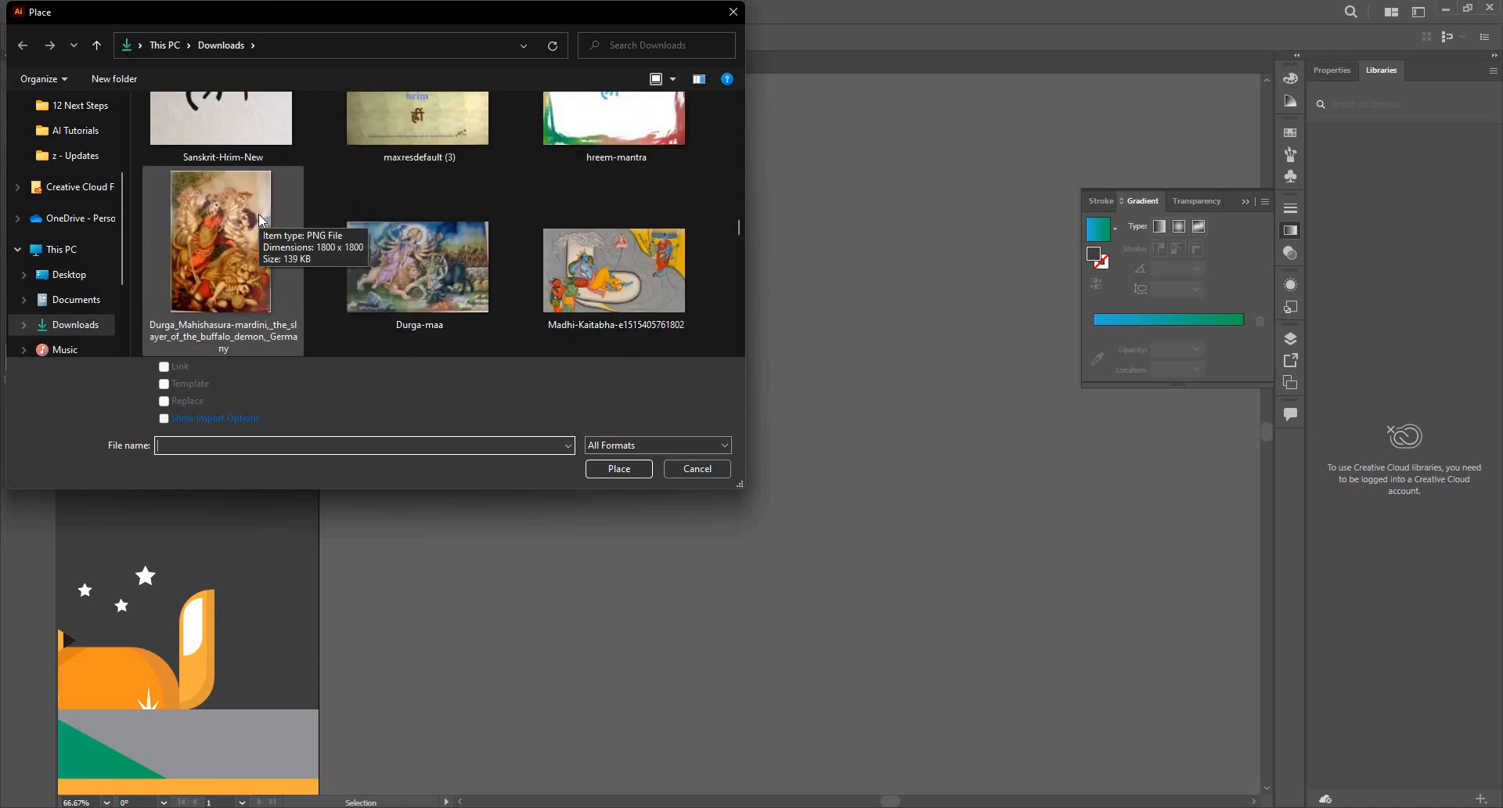
scroll(261, 221, "down", 3)
scroll(261, 222, "down", 10)
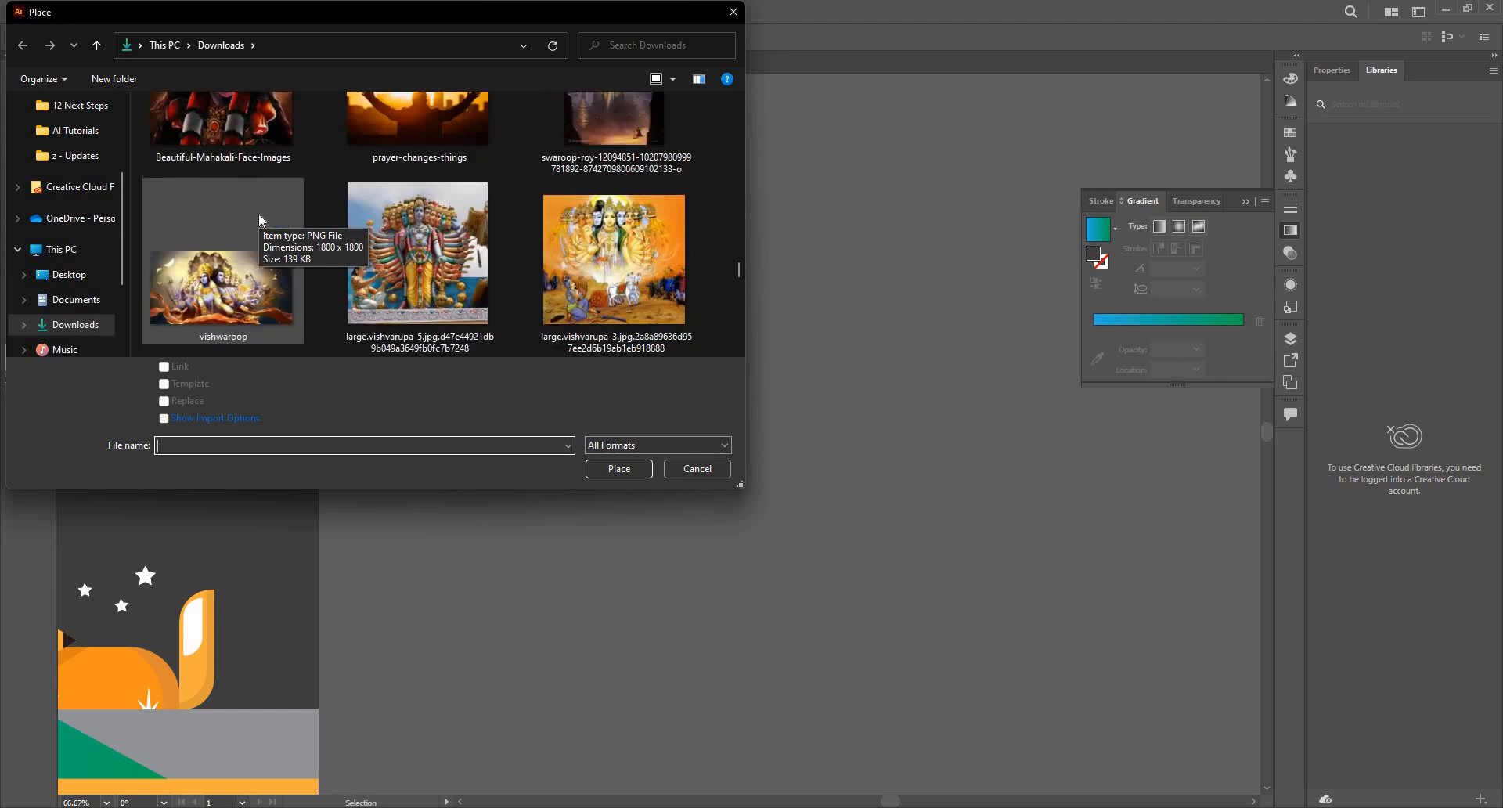
scroll(261, 221, "up", 1)
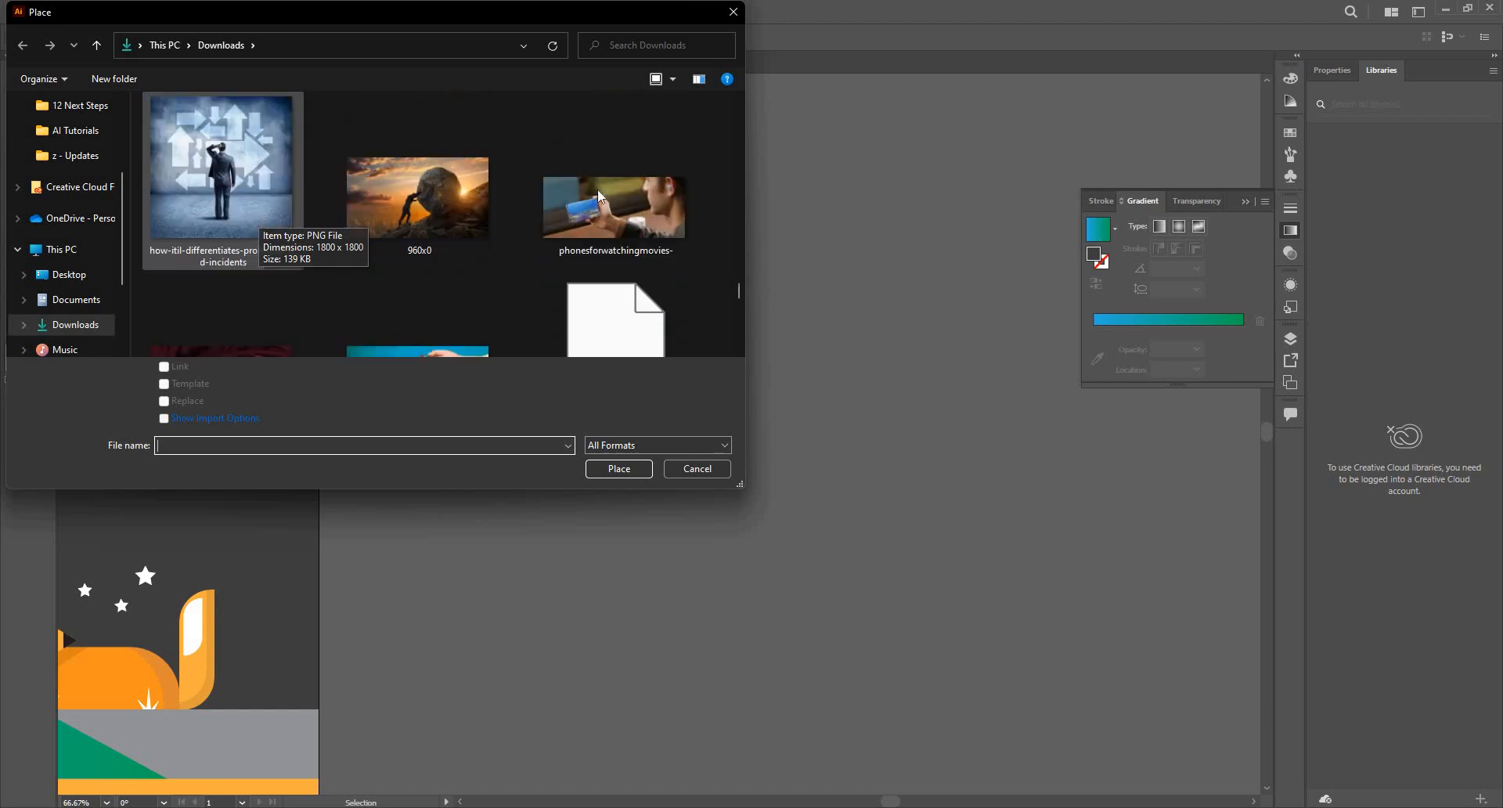
scroll(600, 196, "down", 5)
scroll(599, 202, "down", 6)
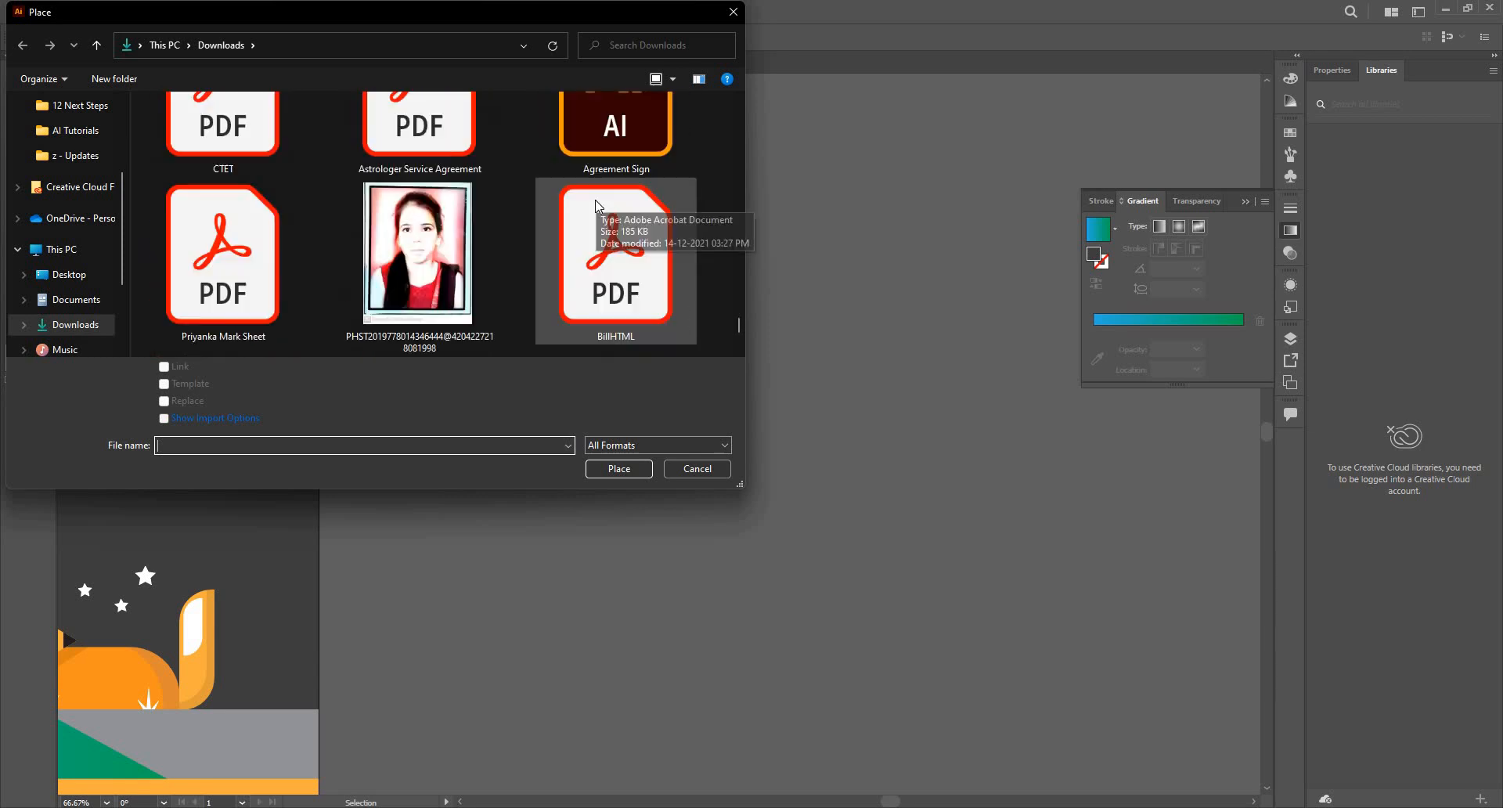
scroll(599, 206, "up", 5)
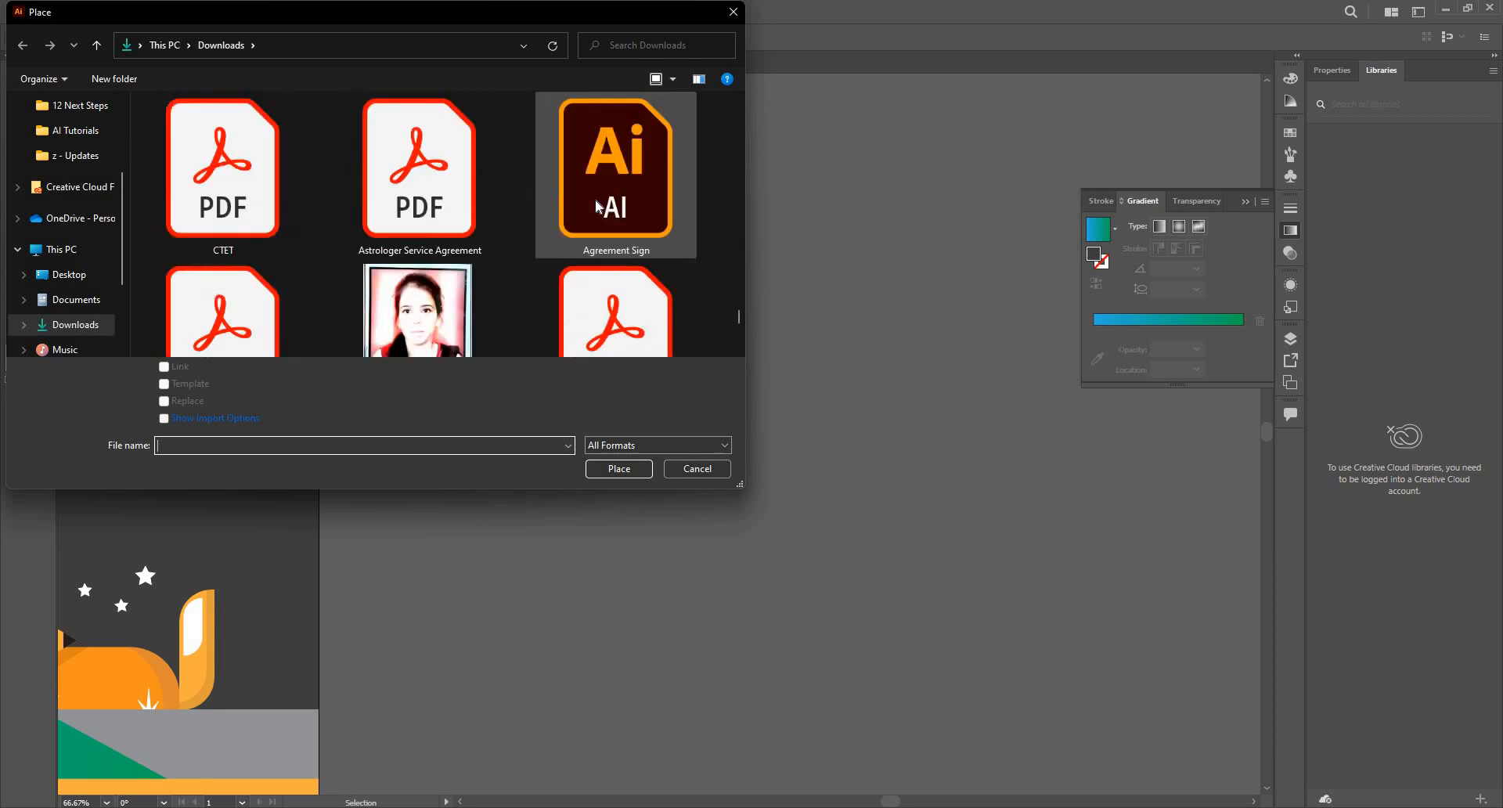
scroll(598, 206, "up", 4)
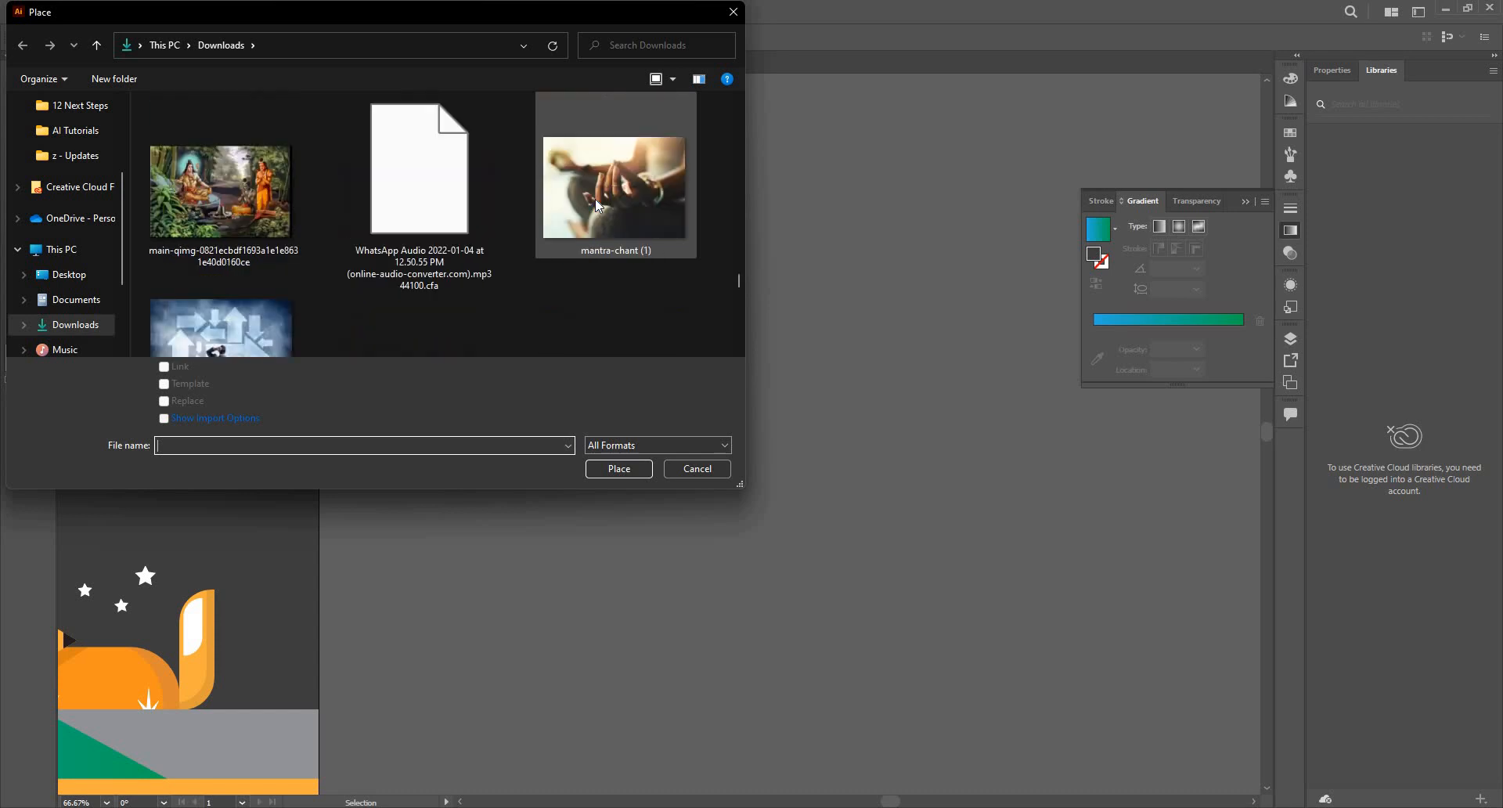
scroll(599, 206, "up", 3)
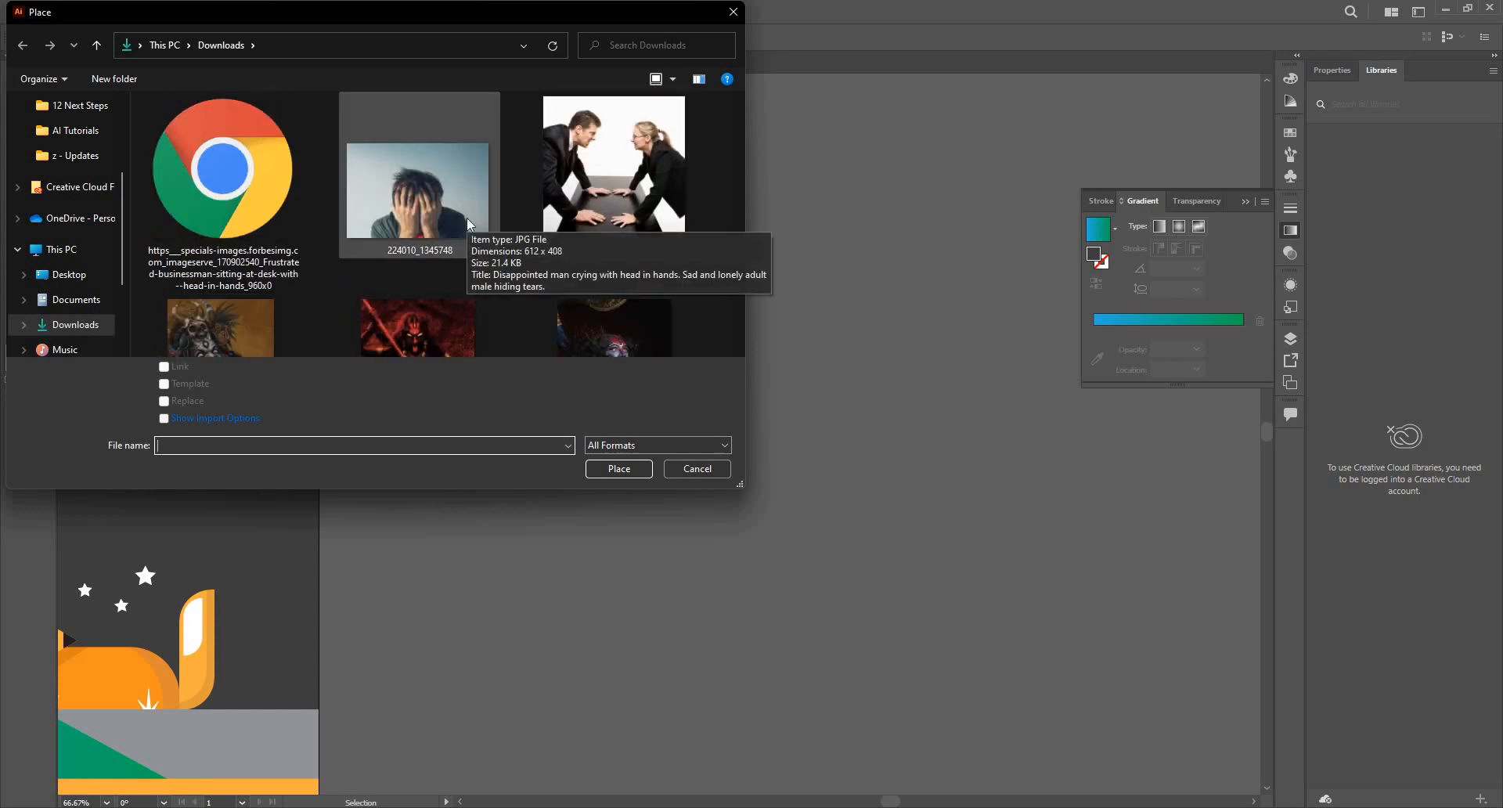
scroll(470, 224, "up", 3)
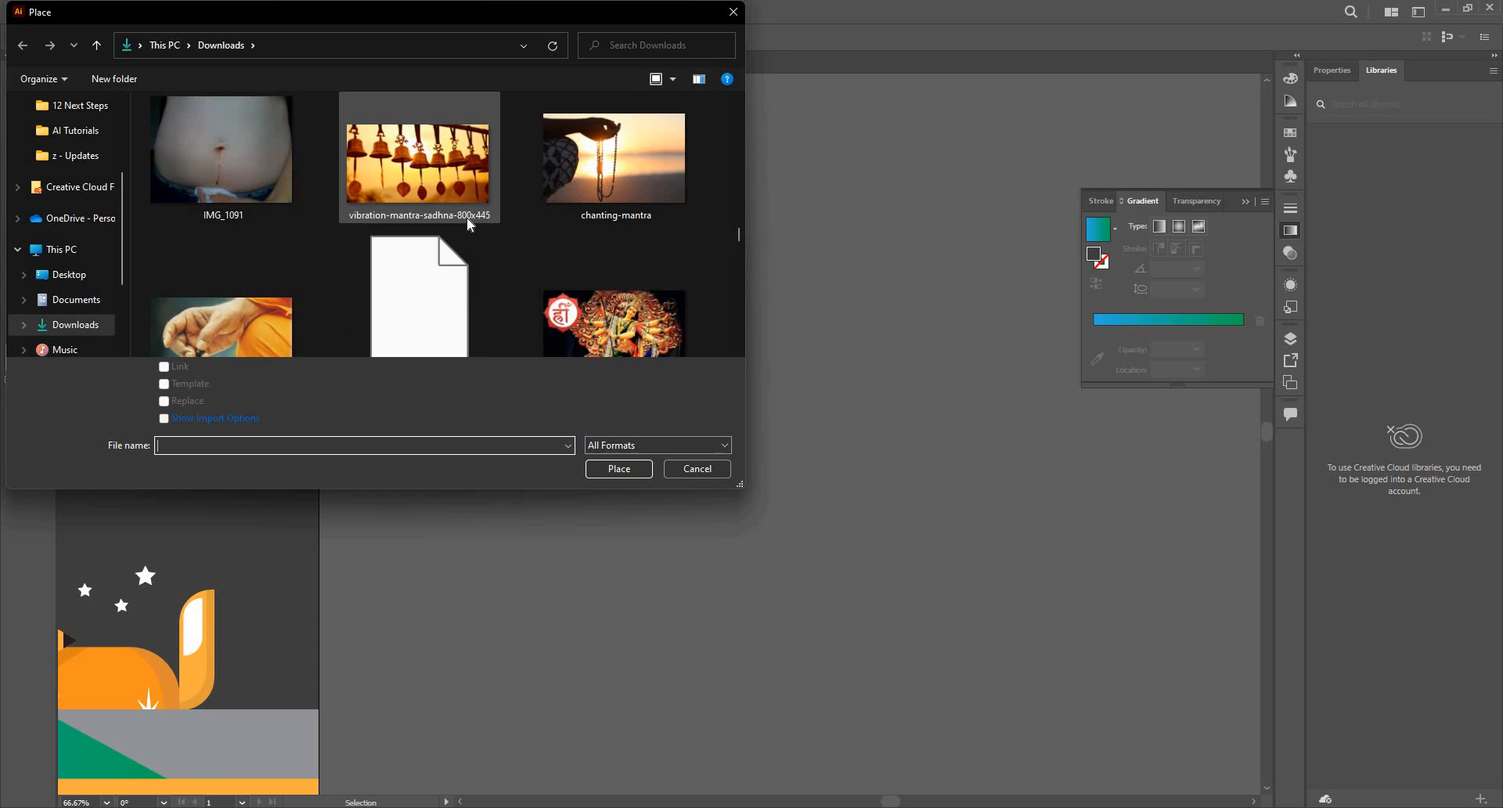
scroll(470, 224, "up", 6)
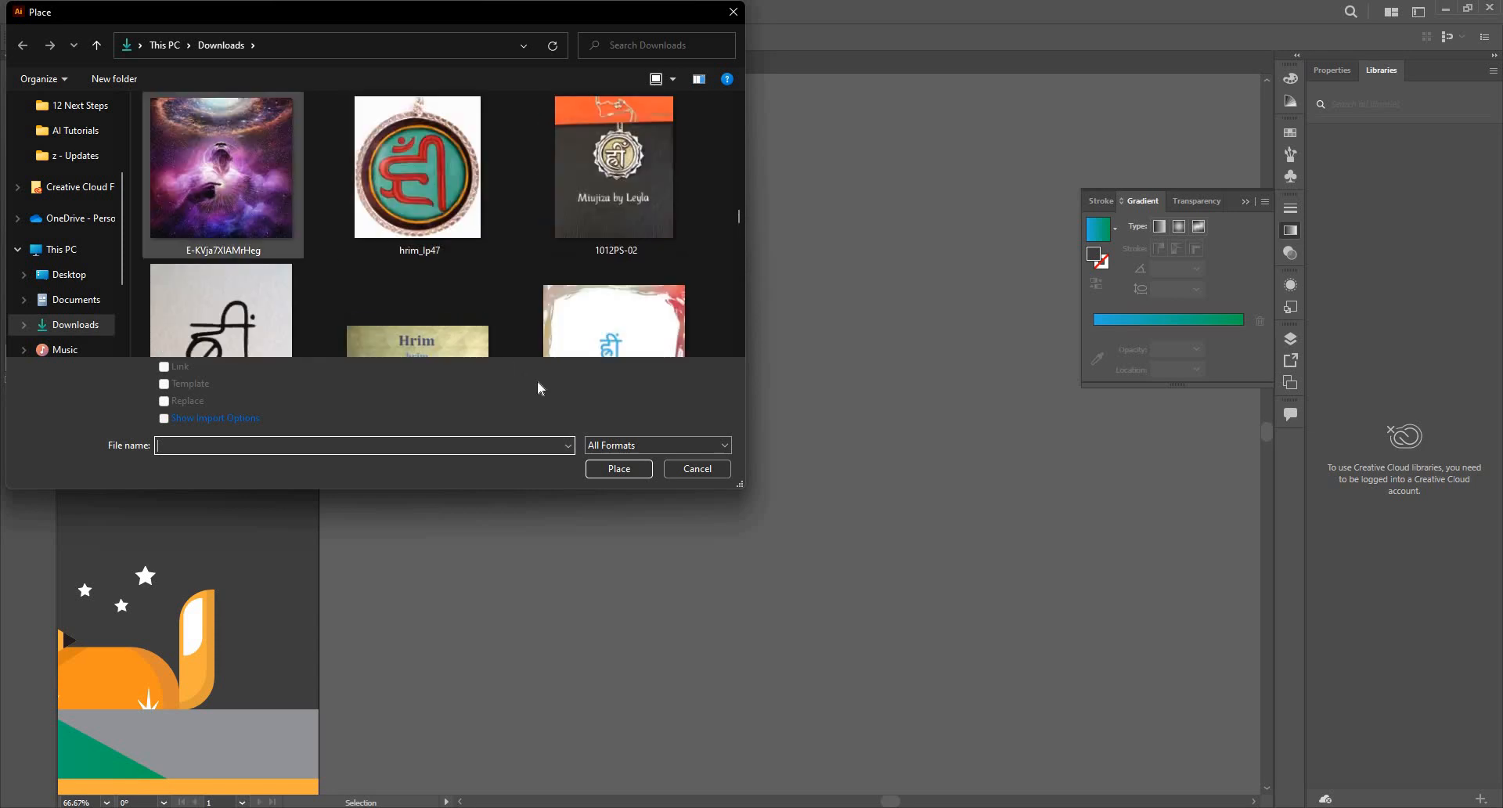
left_click(618, 468)
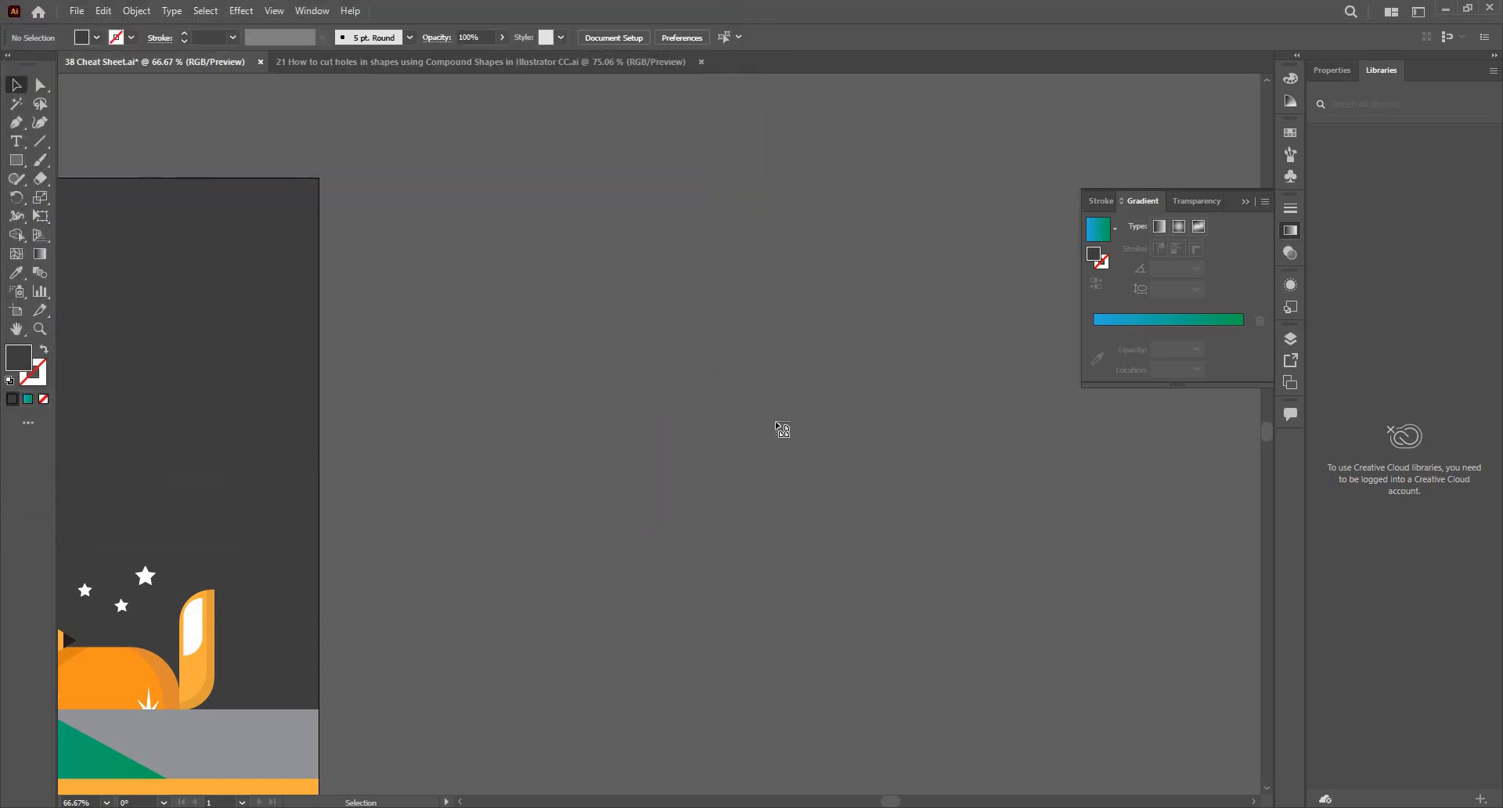
key("ctrl+minus")
key("ctrl+minus")
key("ctrl+minus")
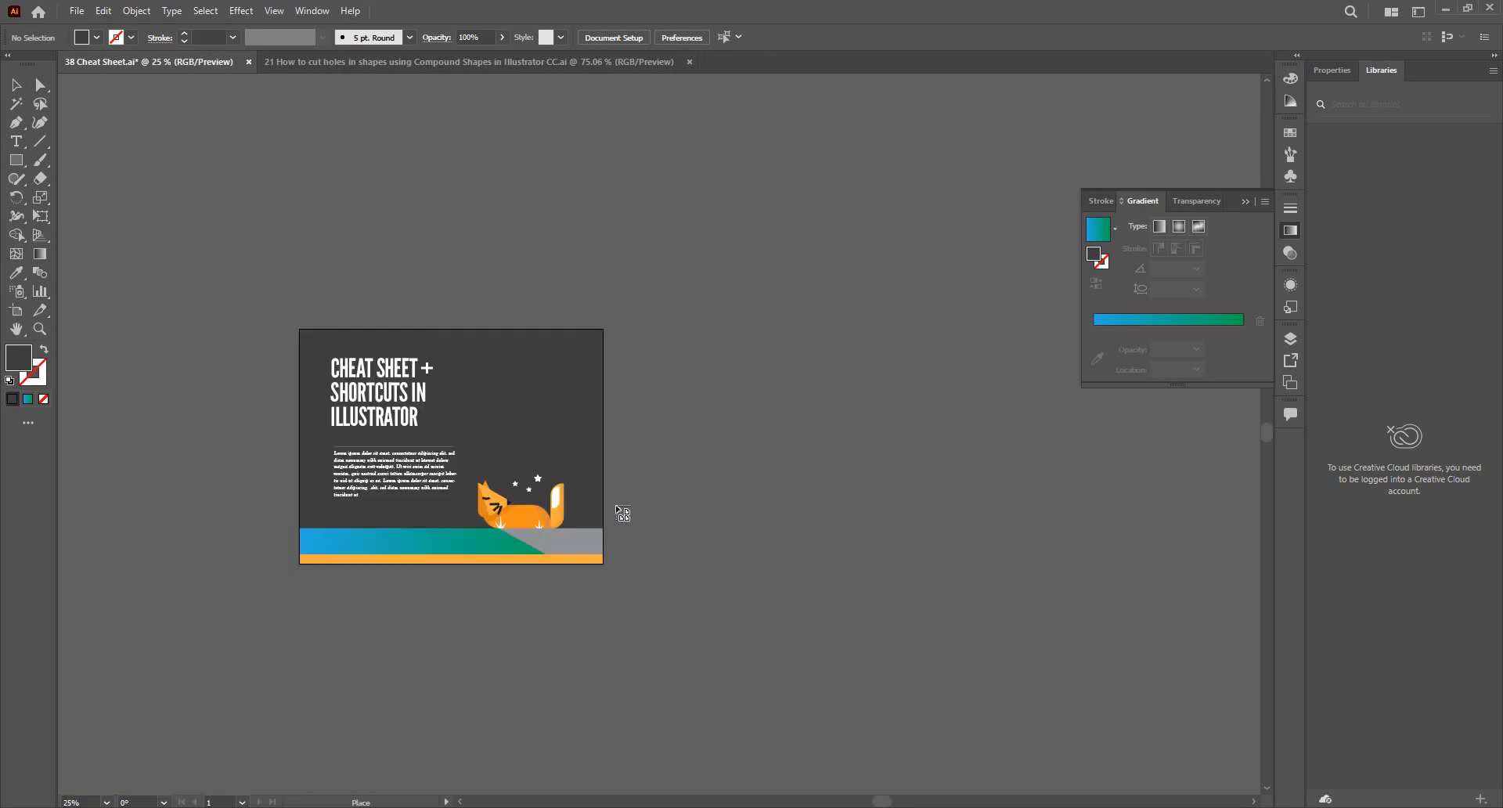
left_click_drag(274, 306, 838, 654)
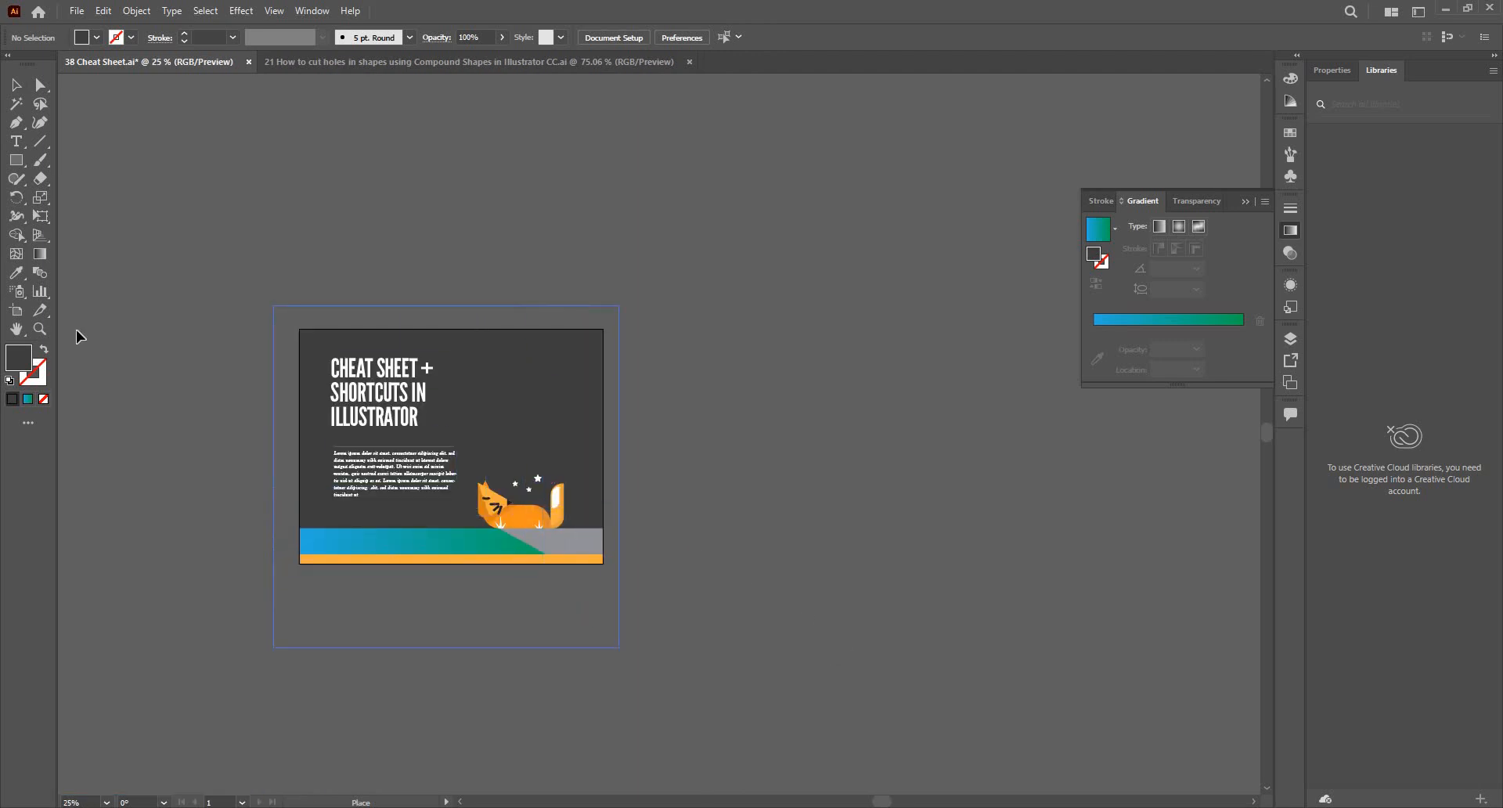
Step: Send the placed cosmic image behind all artwork, bring it to the front once, and send it to the back again
key("ctrl+plus")
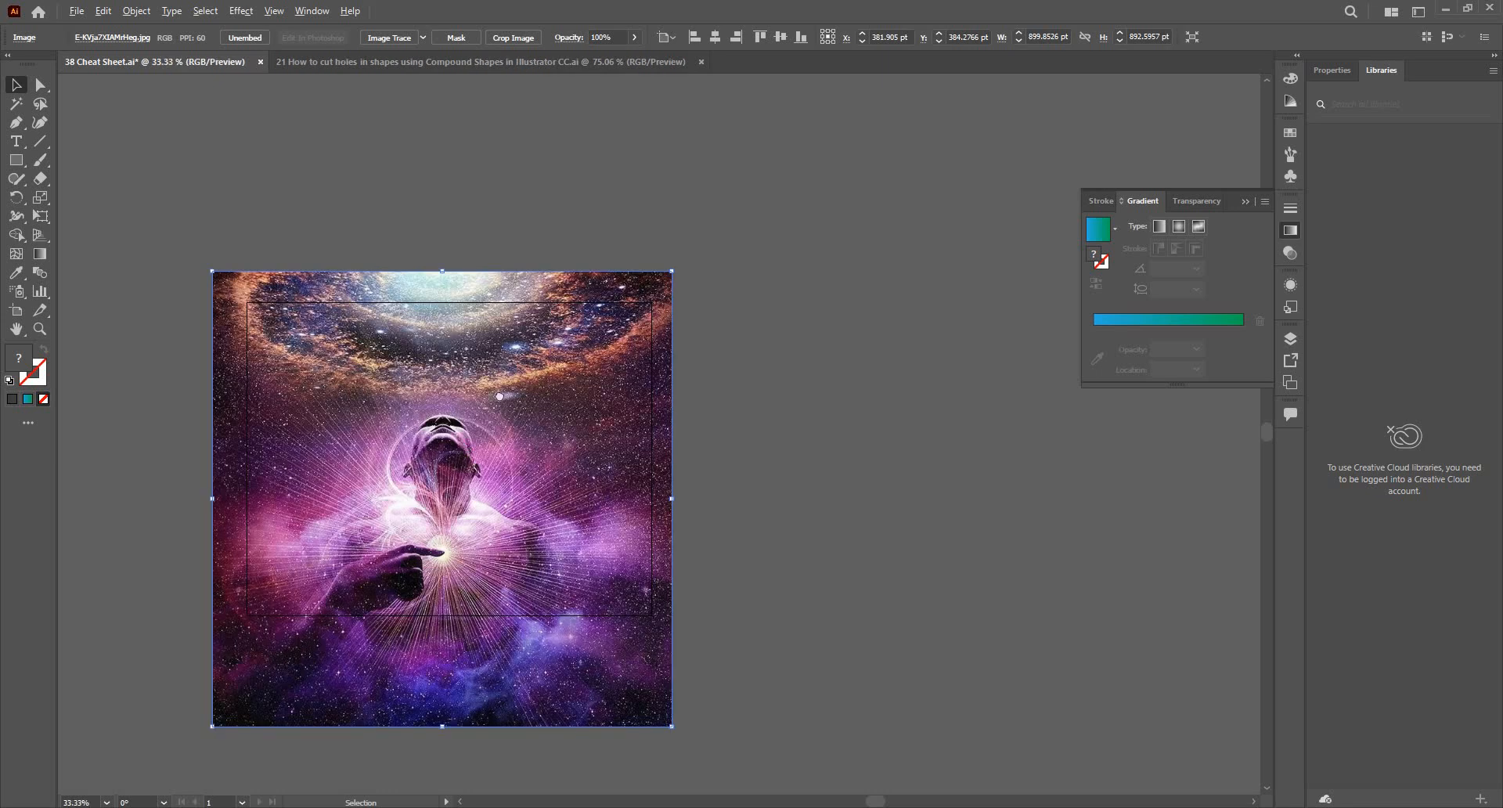
key("ctrl+plus")
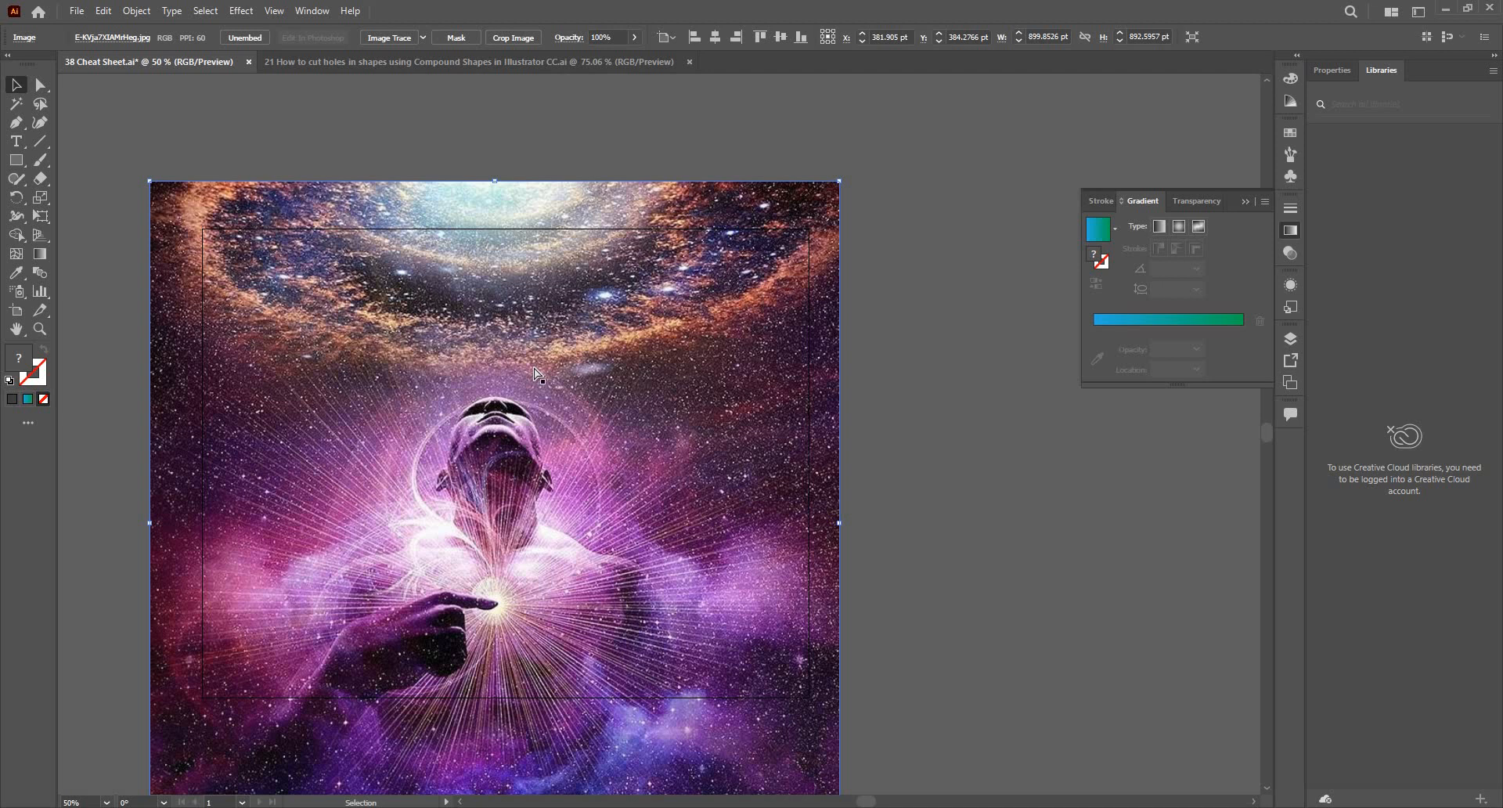
key("ctrl+shift+bracketleft")
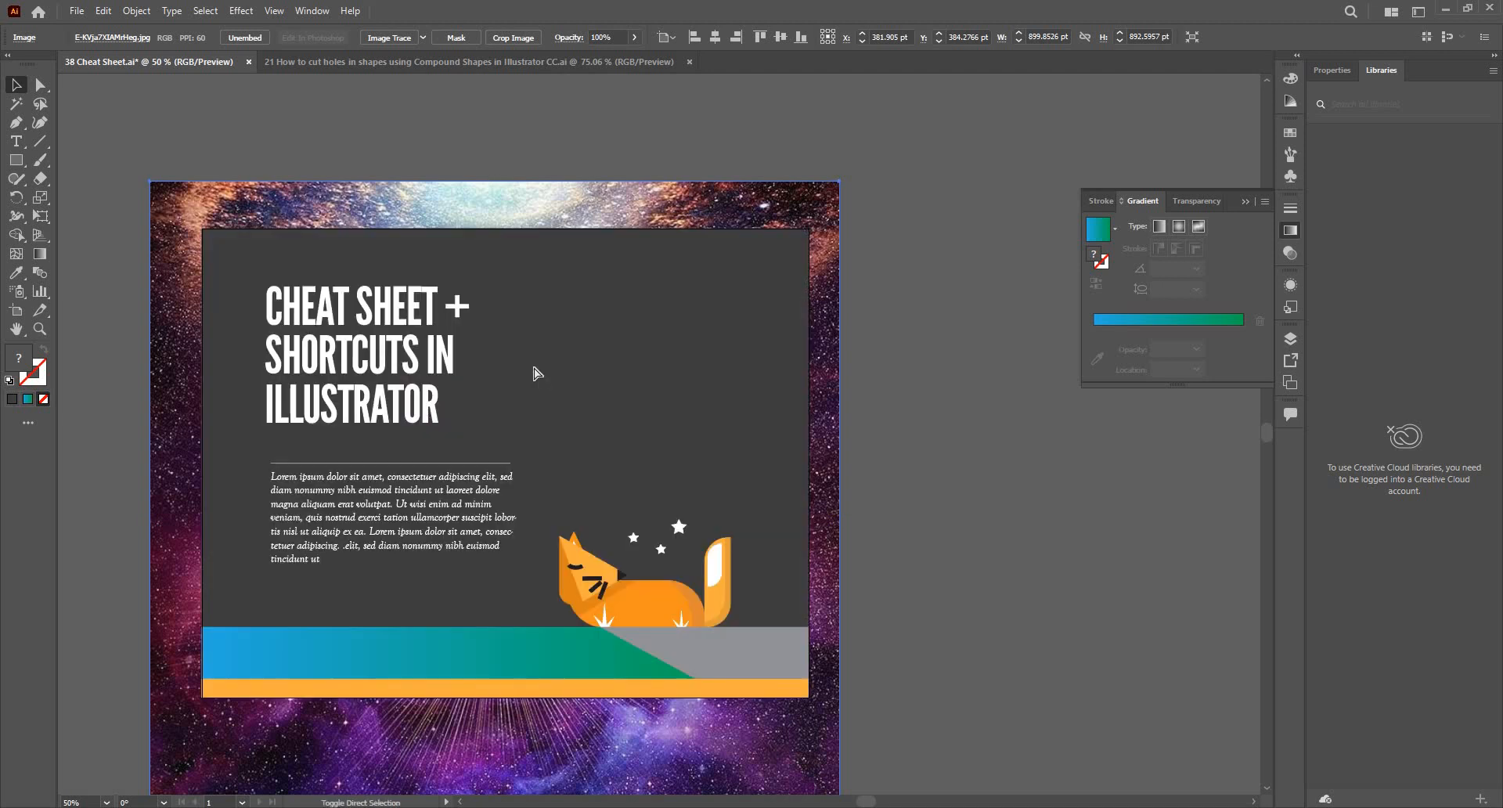
key("ctrl+shift+bracketright")
key("ctrl+shift+bracketleft")
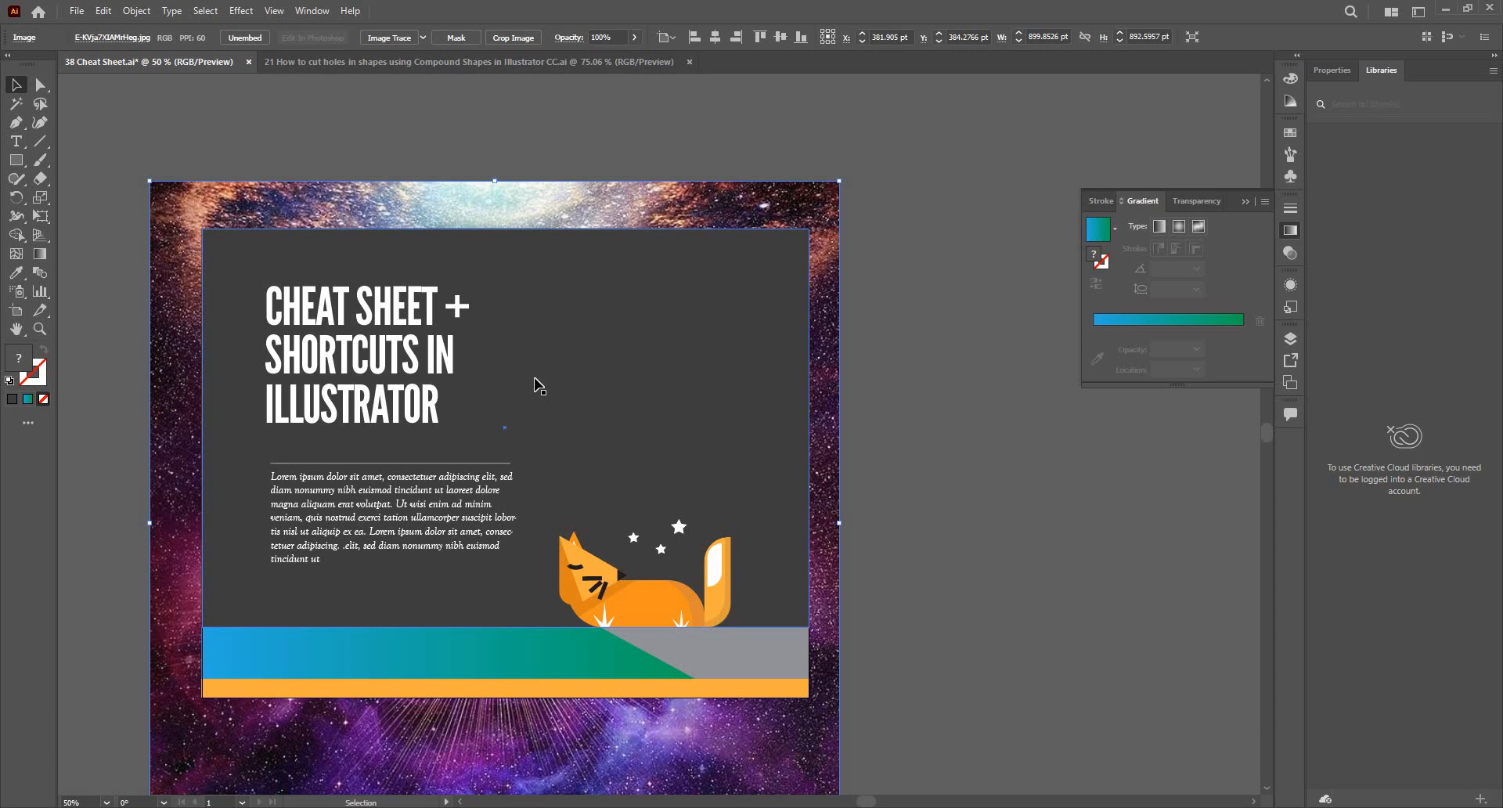
Step: Make a clipping mask from the cosmic image and the dark background rectangle of the cheat sheet
left_click(939, 248)
left_click(798, 196)
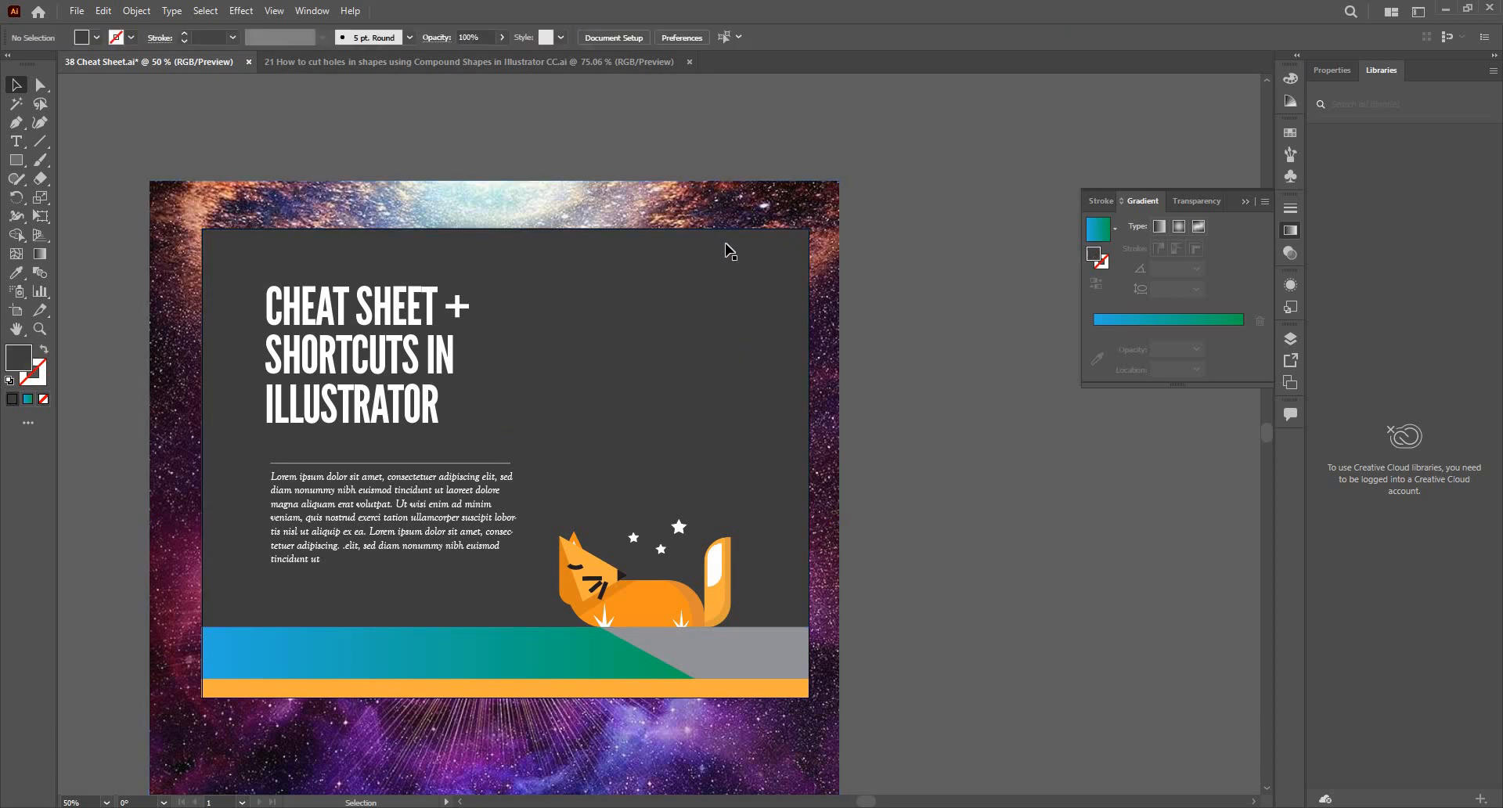
left_click(640, 258, "shift")
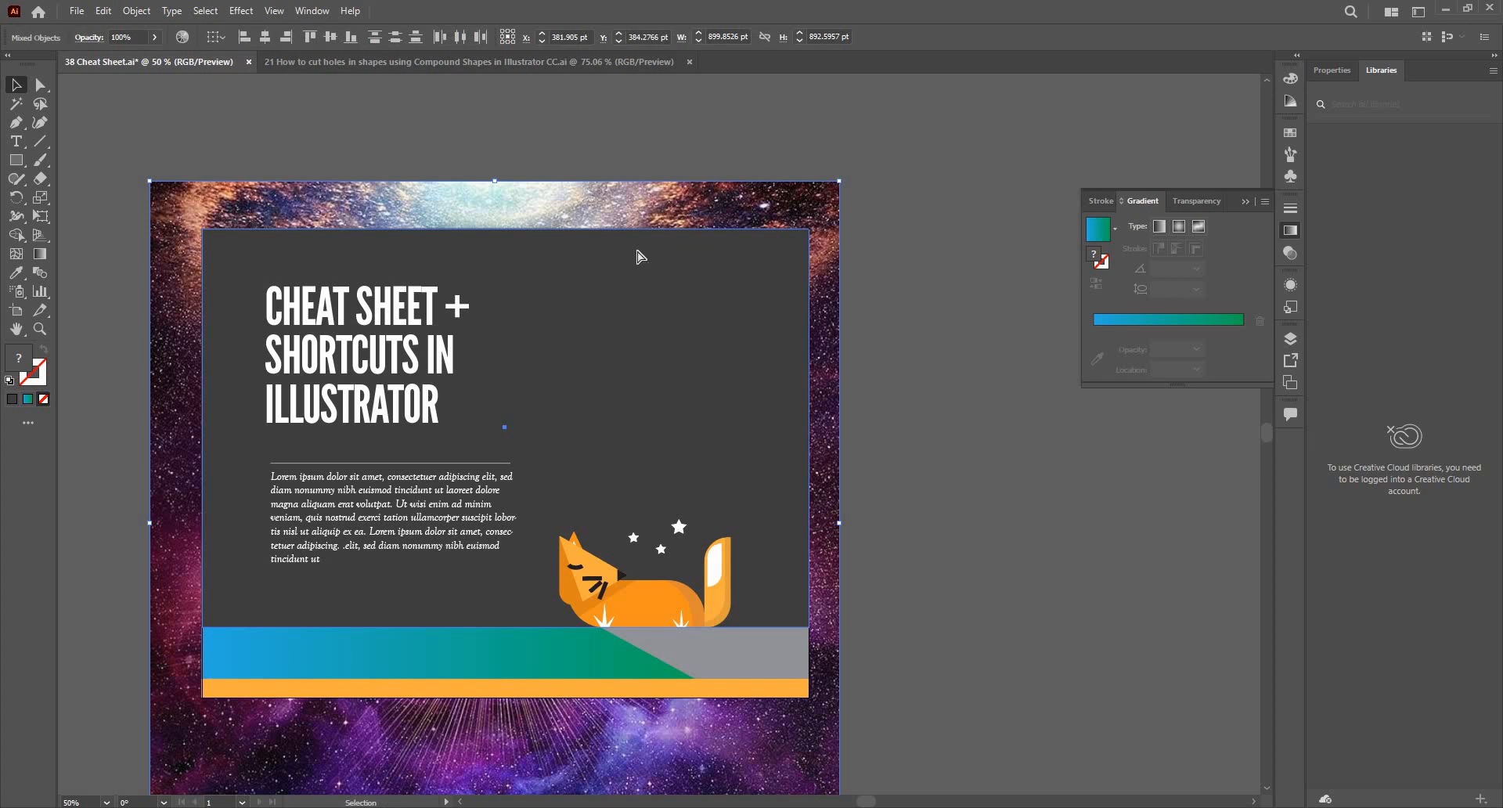
key("ctrl+7")
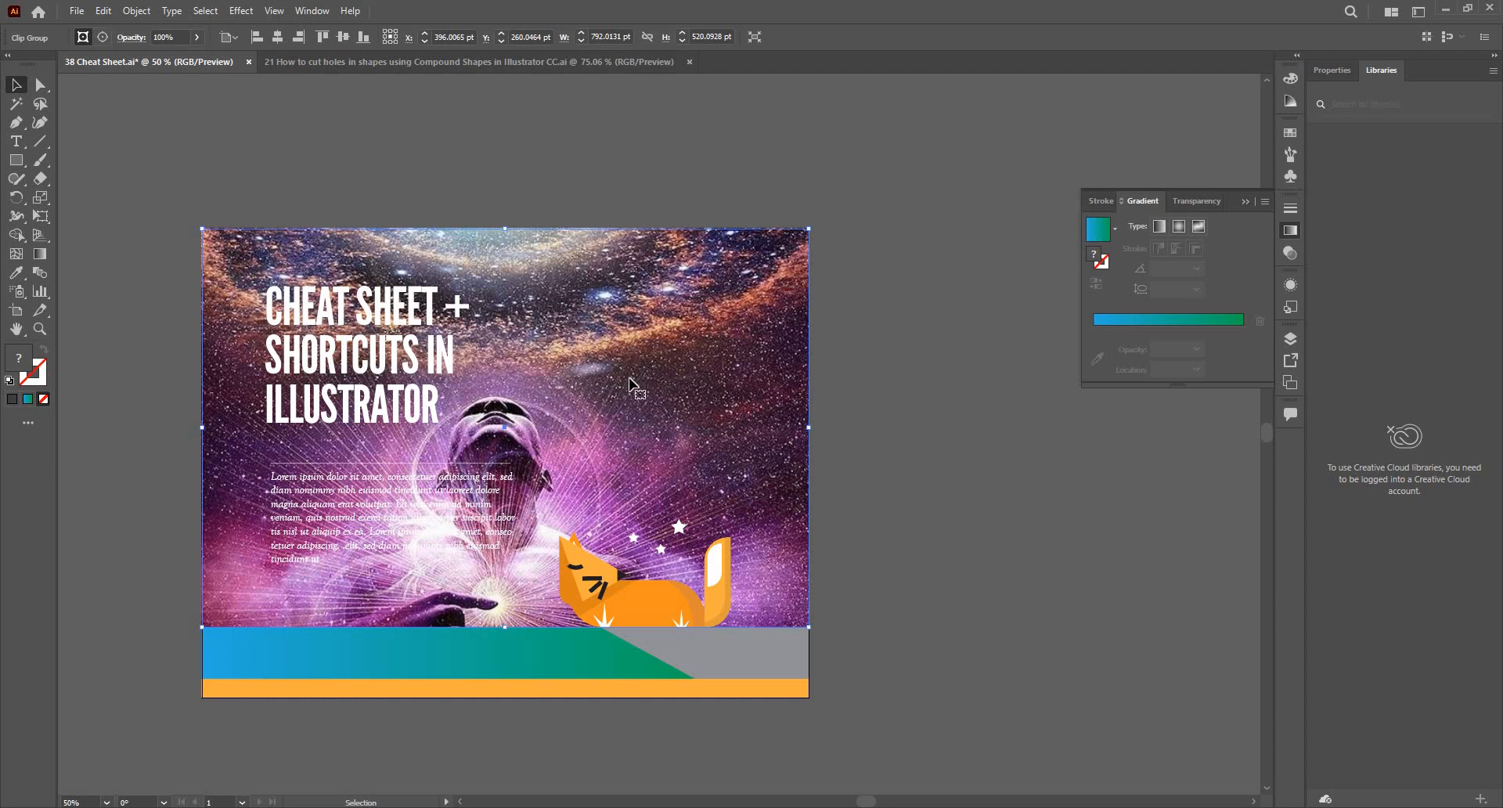
Step: Combine the white shape and the light orange tail shape of the fox into a compound path to cut a hole
scroll(722, 599, "up", 3)
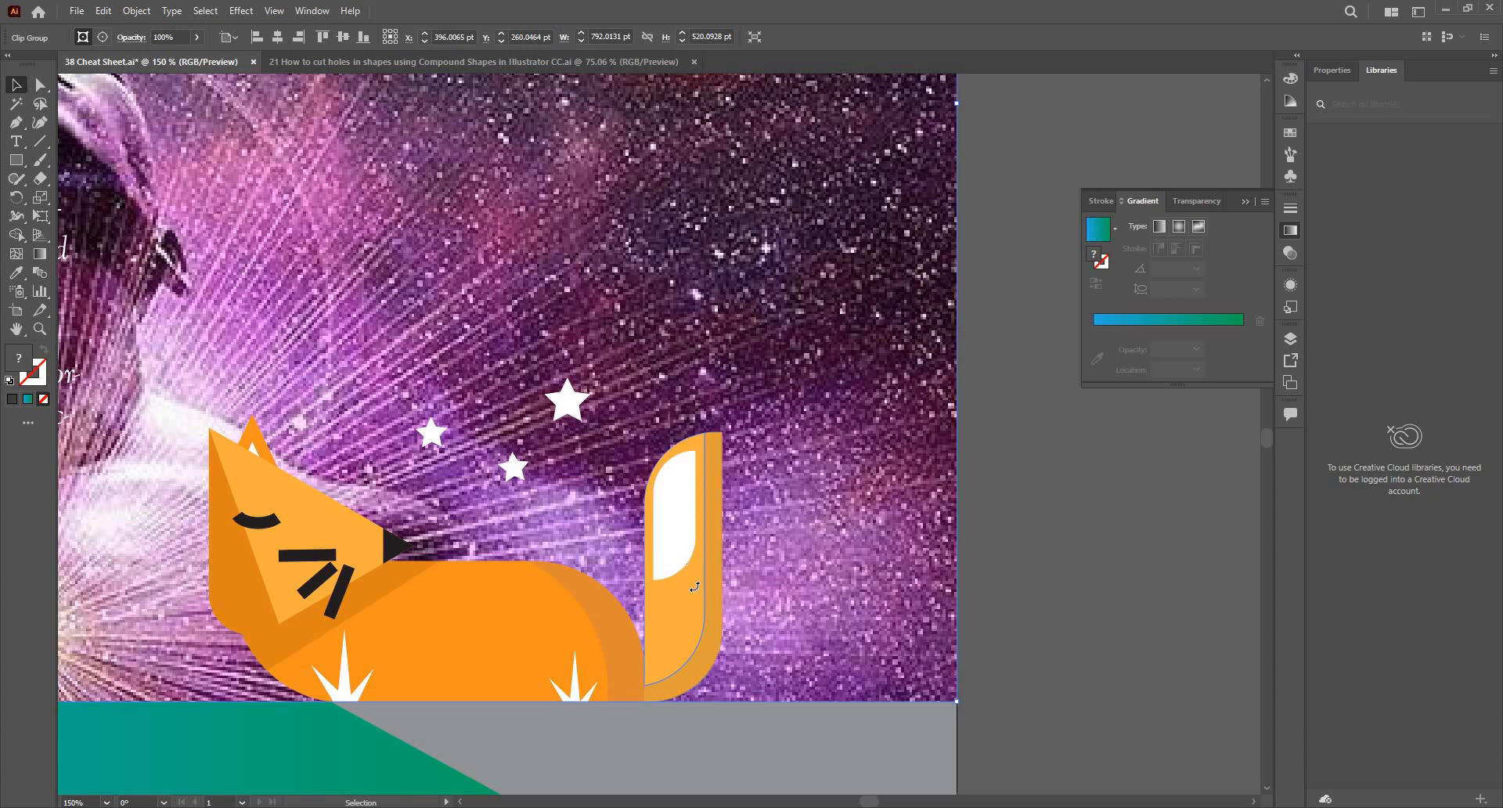
left_click(690, 558)
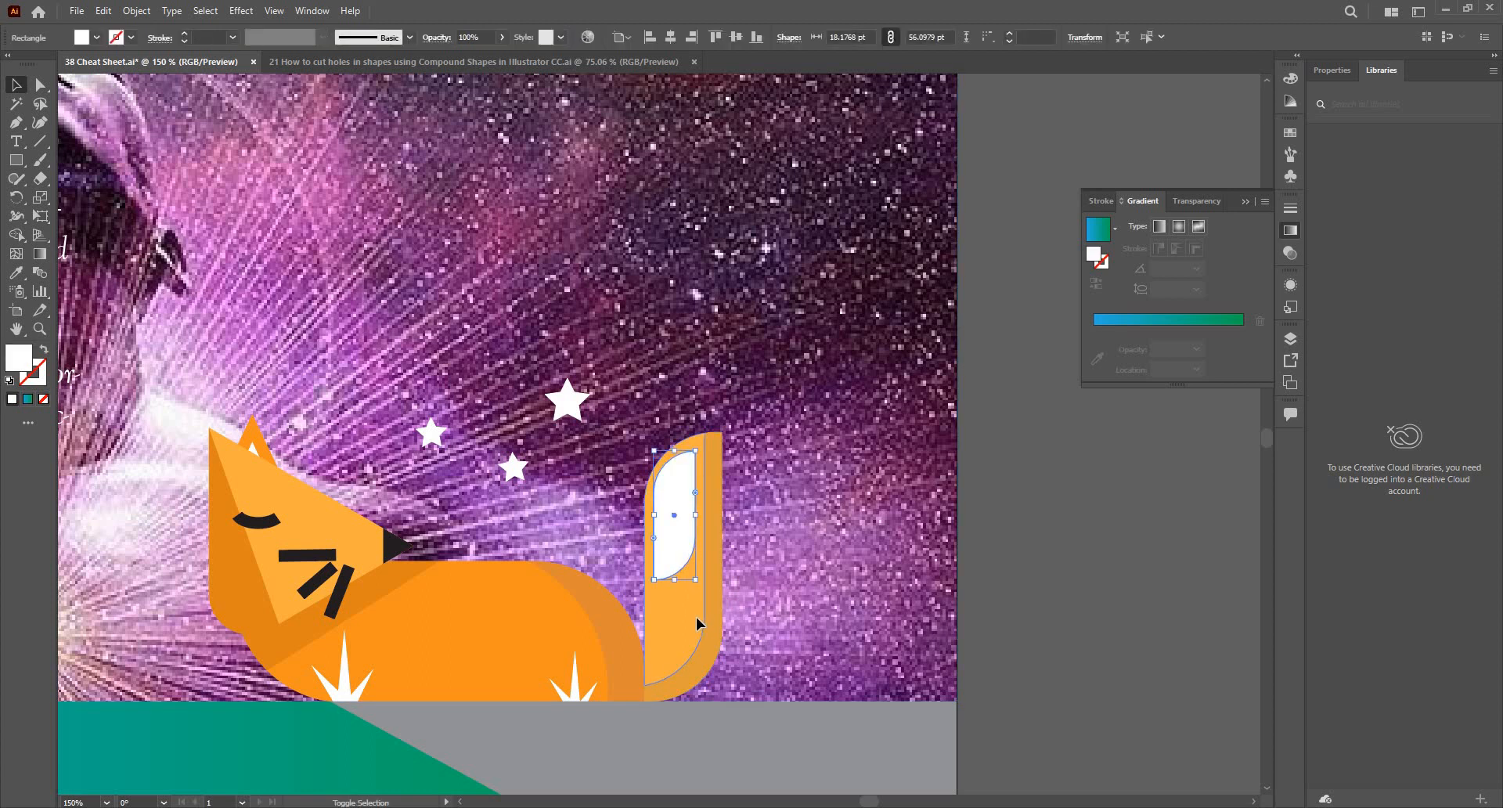
left_click(697, 620, "shift")
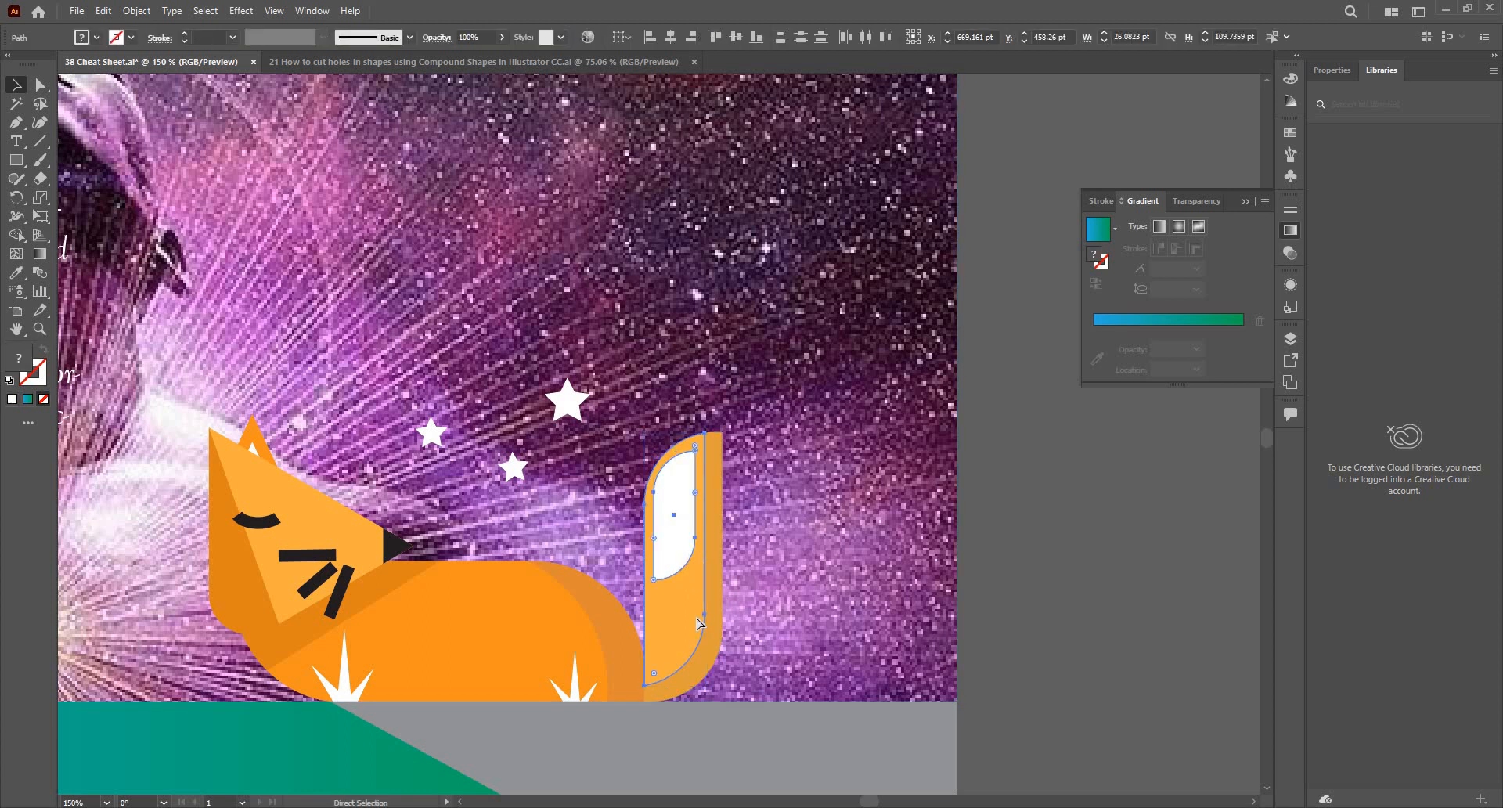
key("ctrl+8")
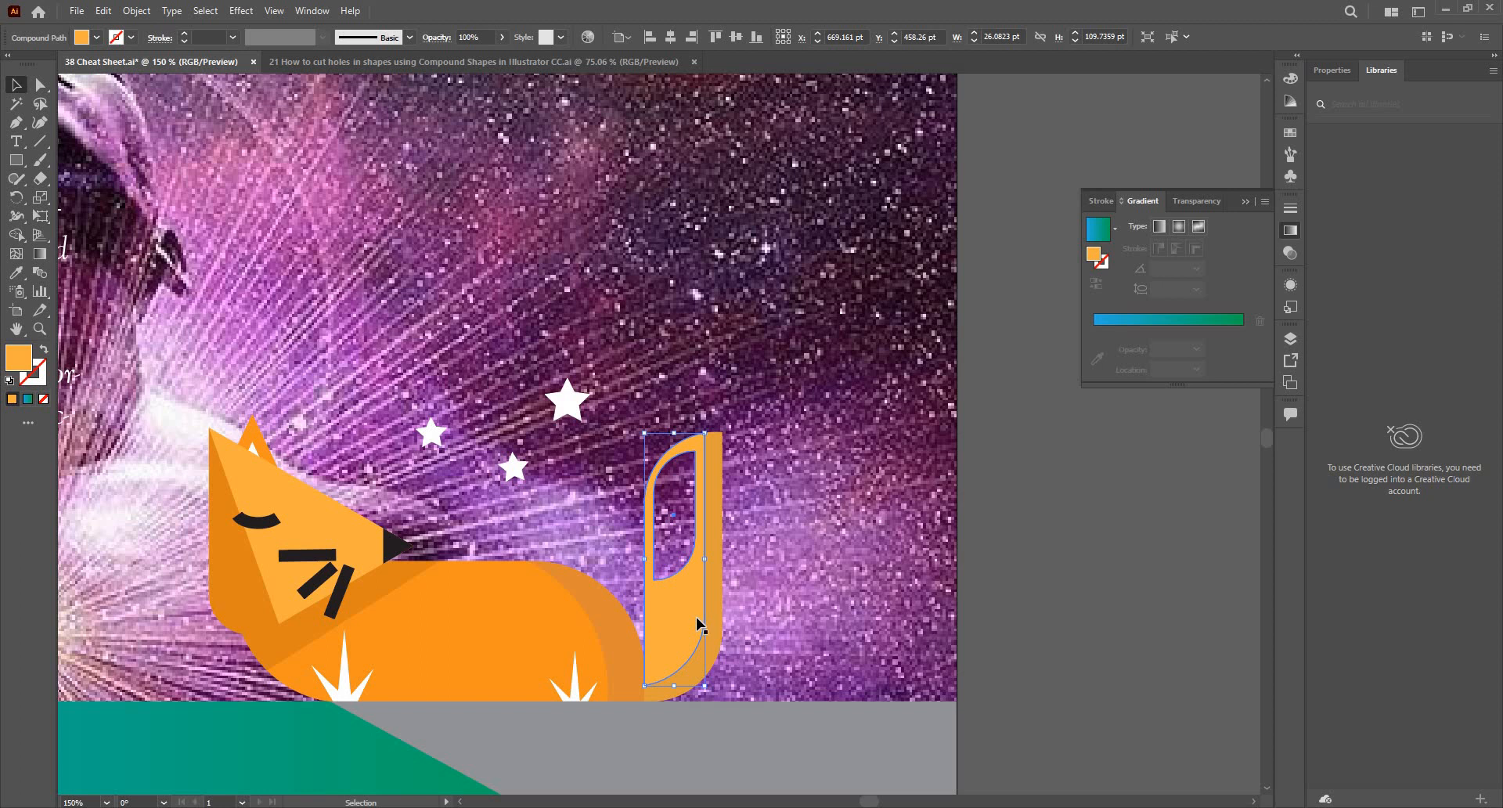
Step: Select all of the CHEAT SHEET + SHORTCUTS IN ILLUSTRATOR title text and enlarge its font size stepwise to about 74.2 pt
key("ctrl+0")
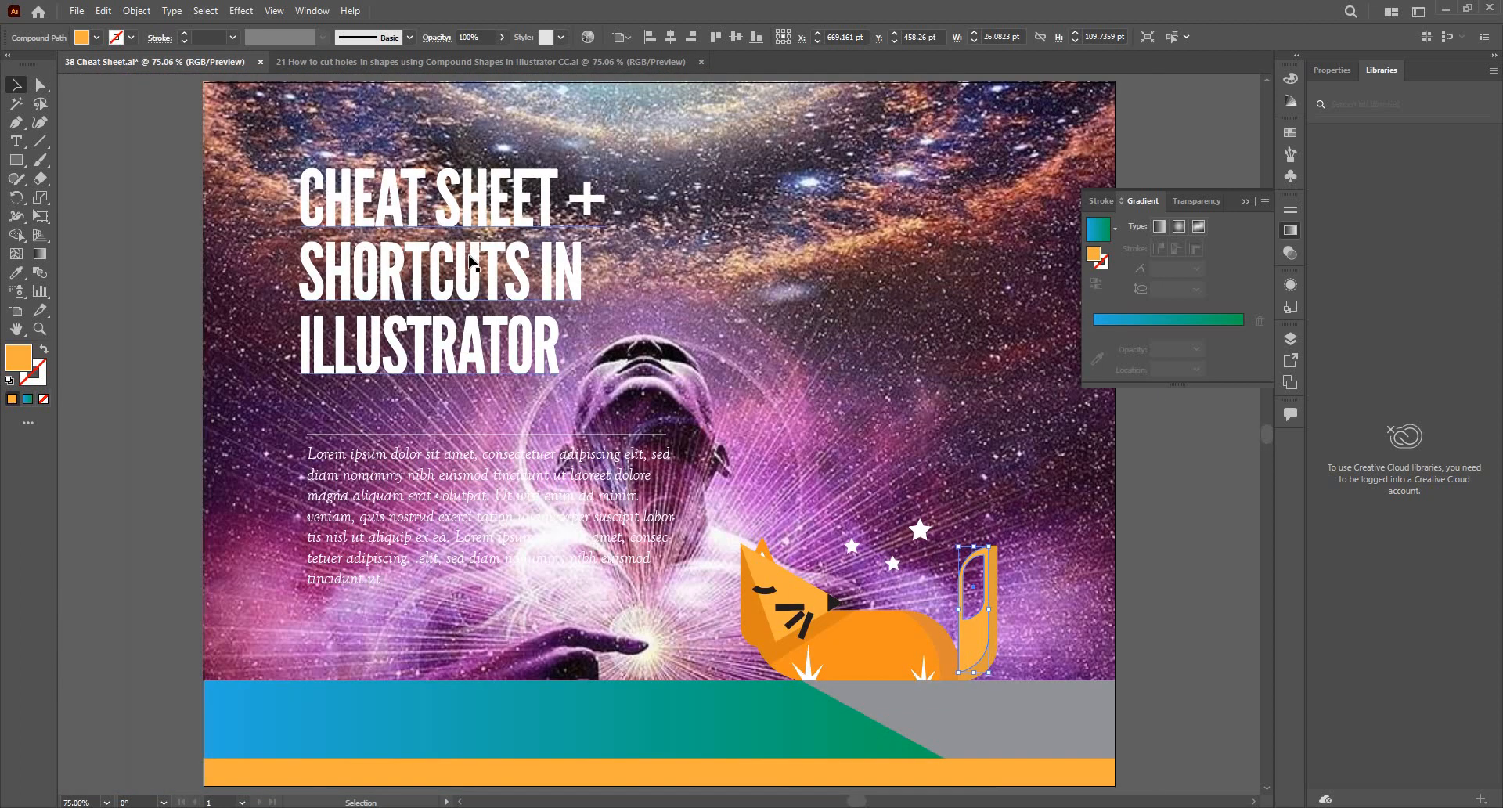
double_click(472, 261)
triple_click(472, 260)
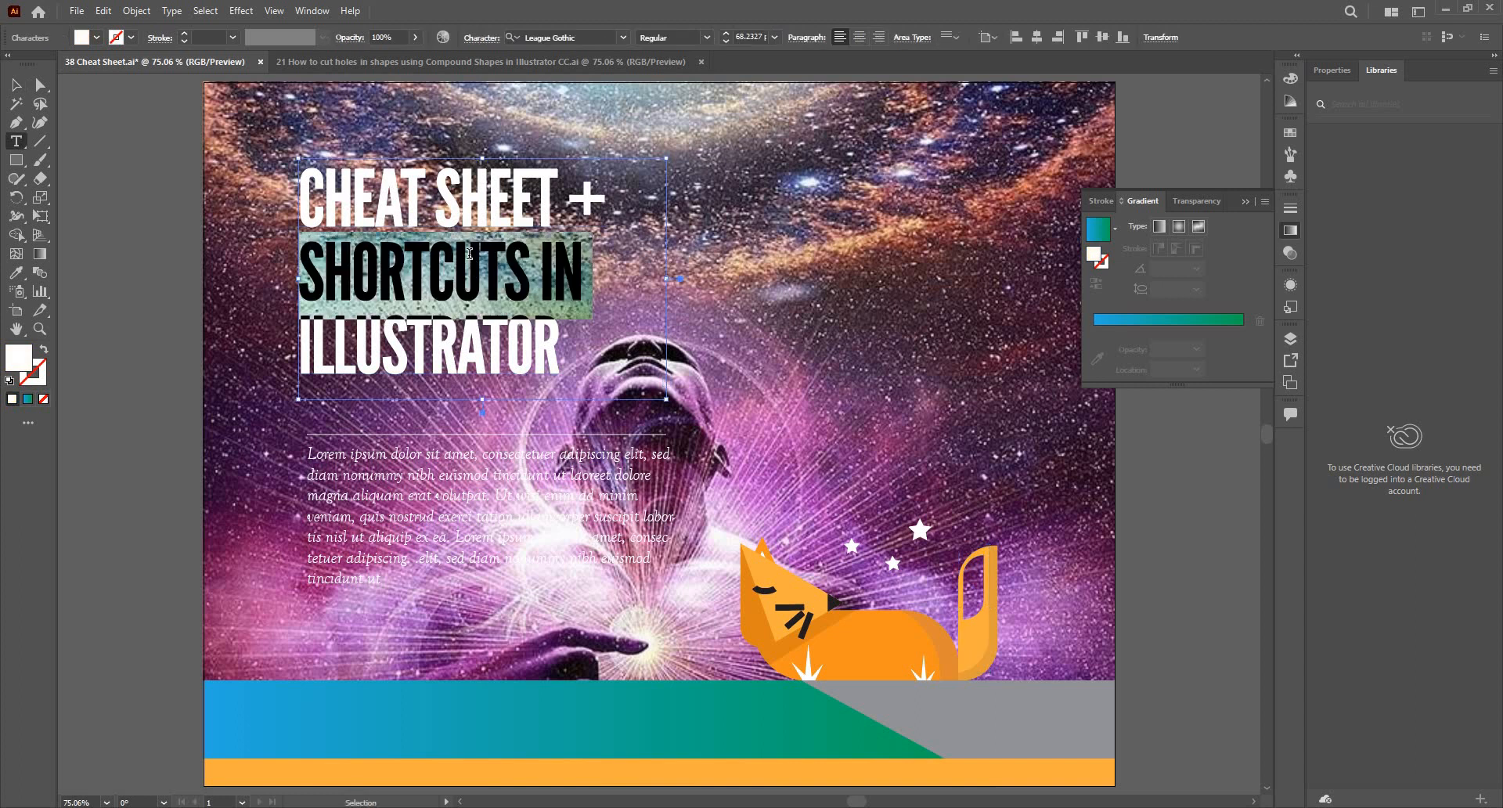
key("ctrl+a")
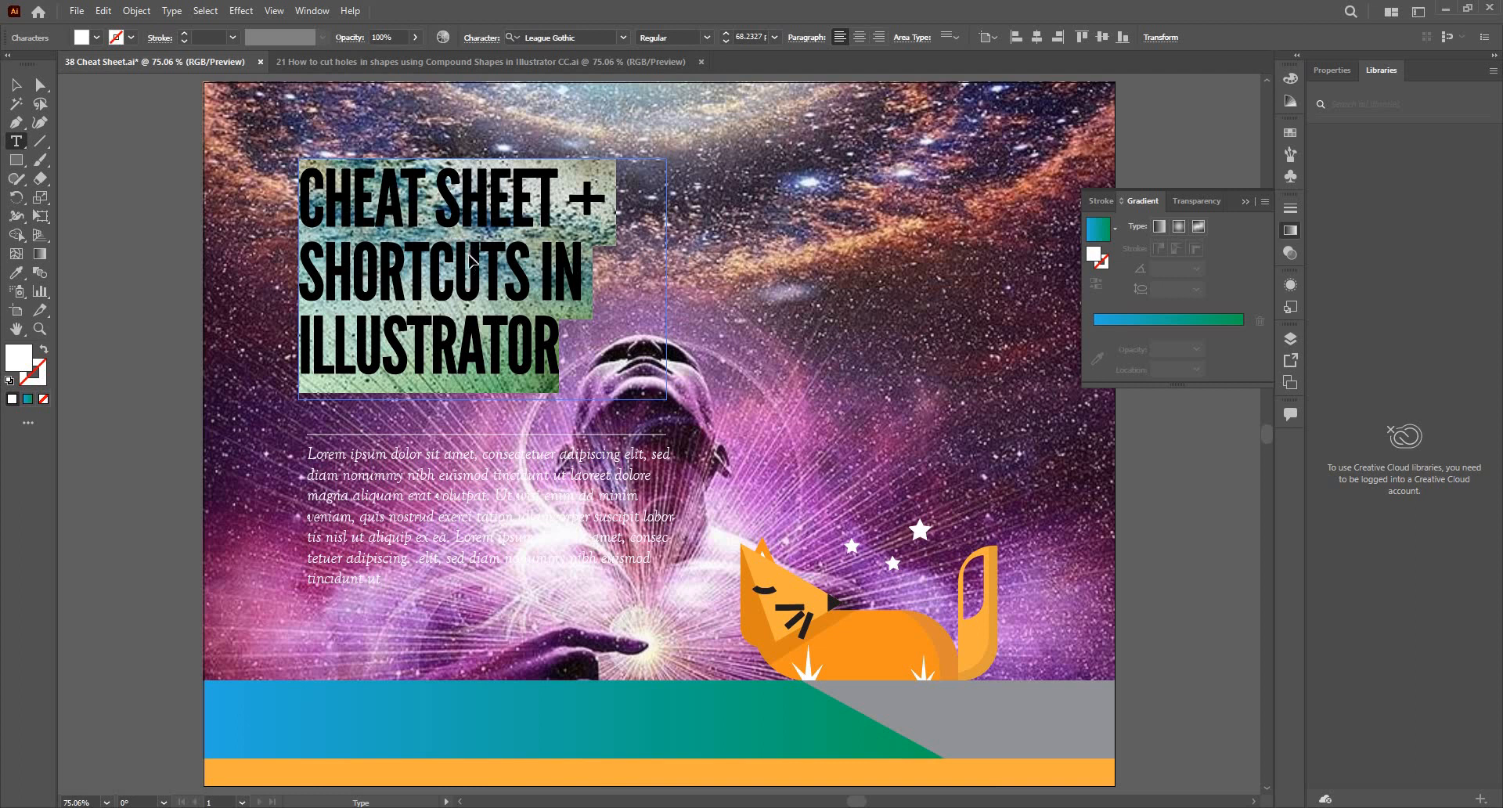
key("ctrl+shift+period")
key("ctrl+shift+period")
key("ctrl+shift+period")
key("ctrl+shift+period")
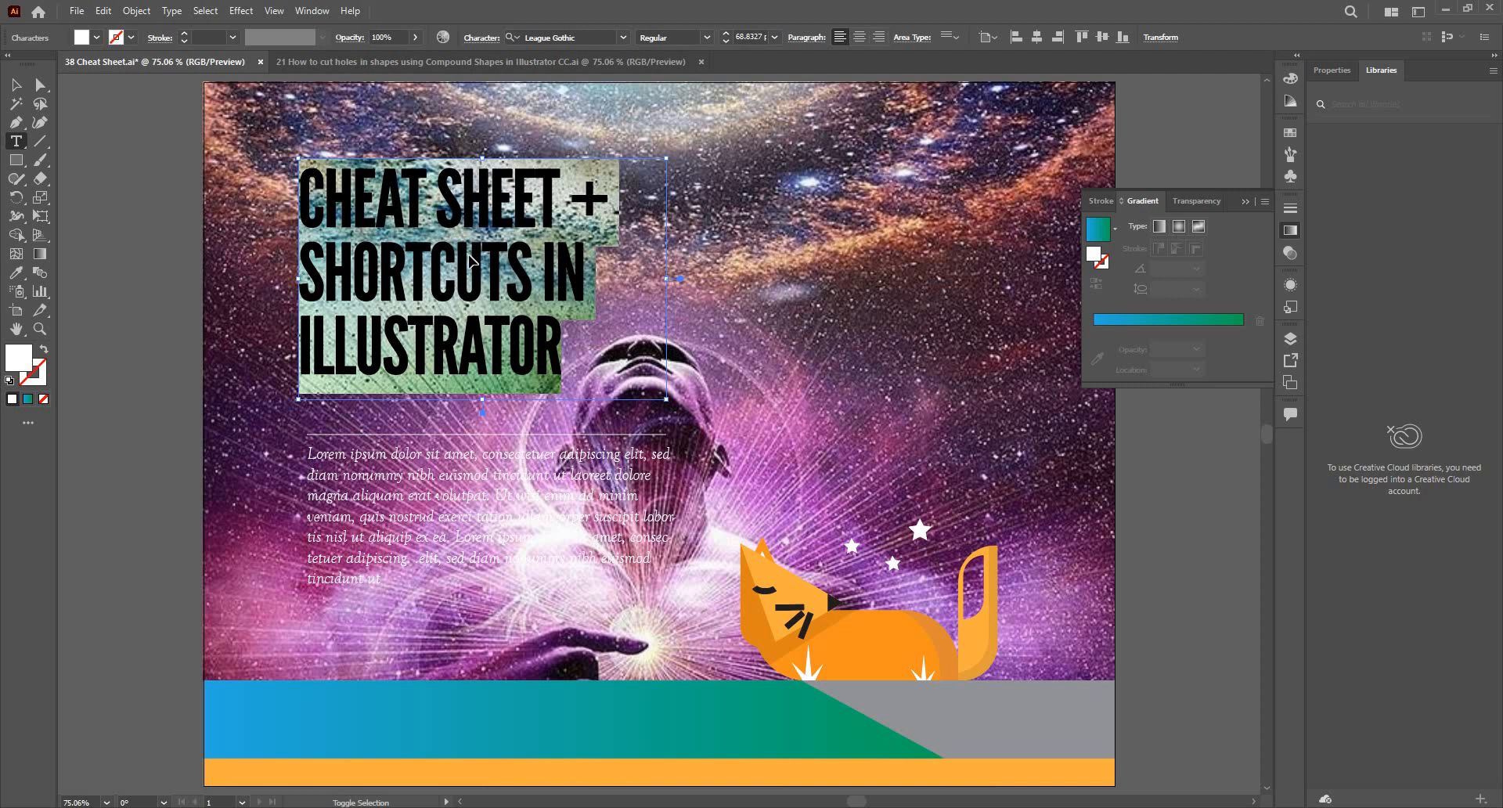
key("ctrl+shift+period")
key("ctrl+shift+period")
key("ctrl+shift+period")
key("ctrl+shift+period")
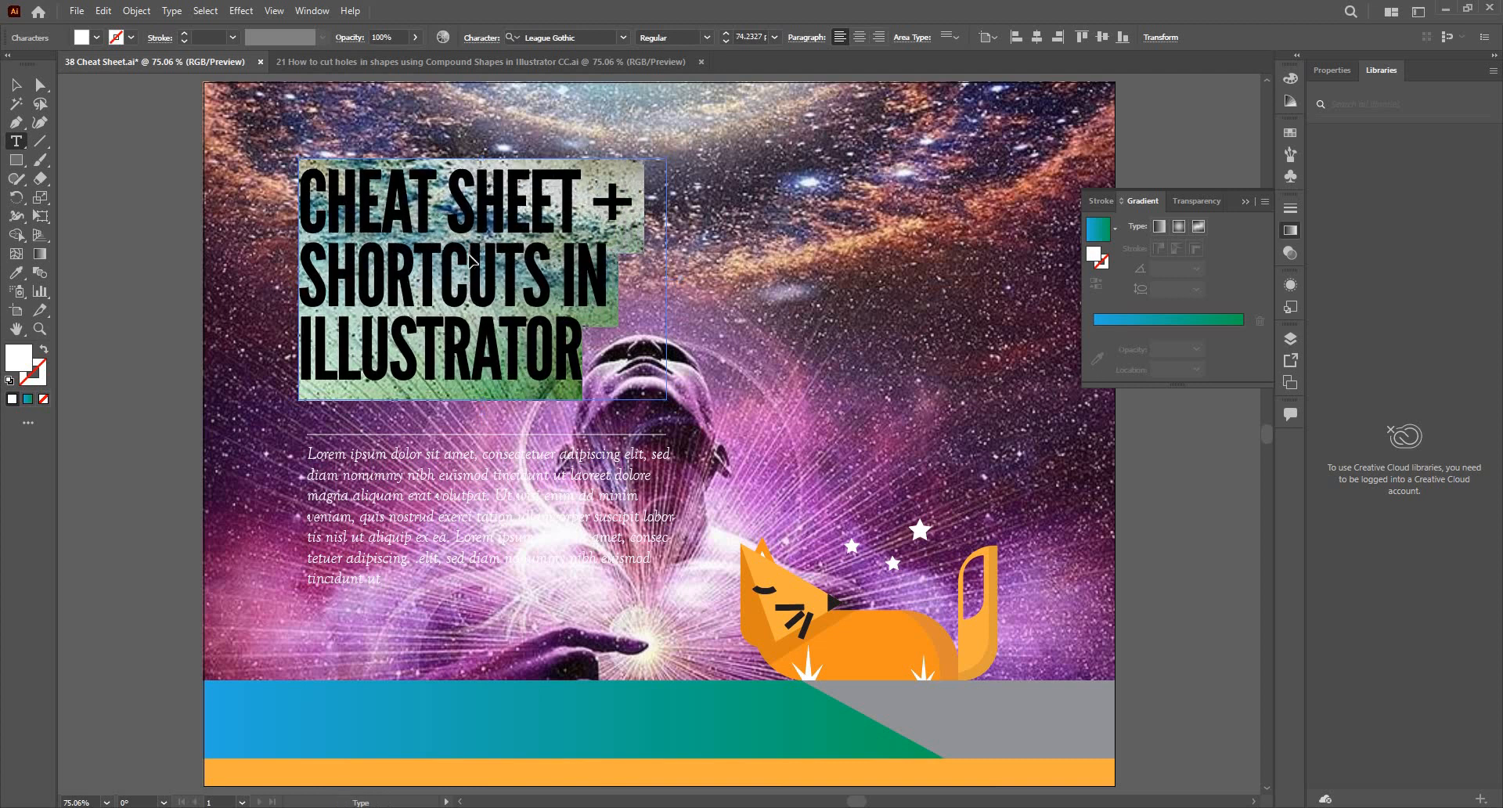
Step: Reduce the font size of the selected title text stepwise to about 71.6 pt
key("ctrl+shift+comma")
key("ctrl+shift+comma")
key("ctrl+shift+comma")
key("ctrl+shift+comma")
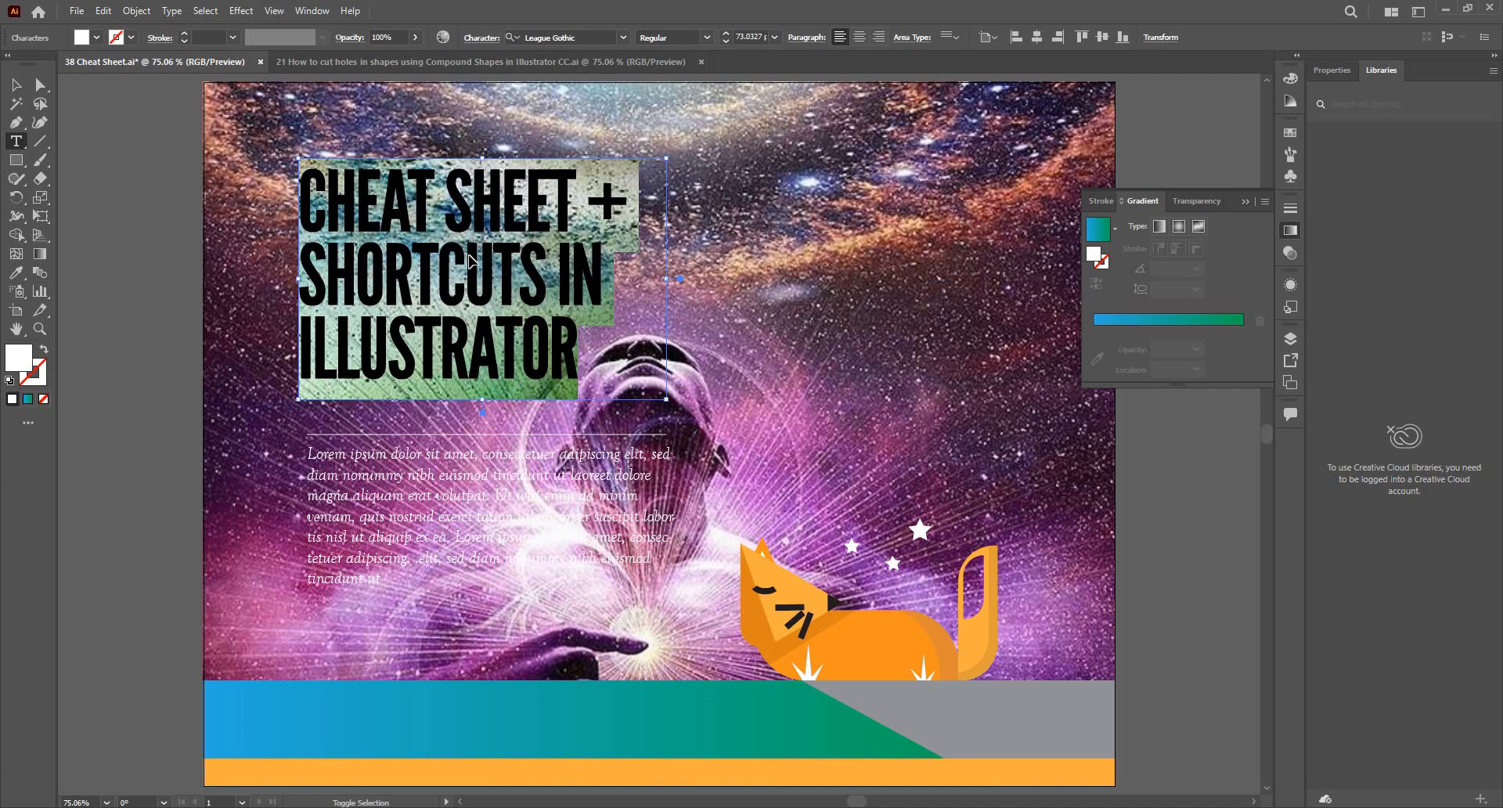
key("ctrl+shift+comma")
key("ctrl+shift+comma")
key("ctrl+shift+comma")
key("ctrl+shift+comma")
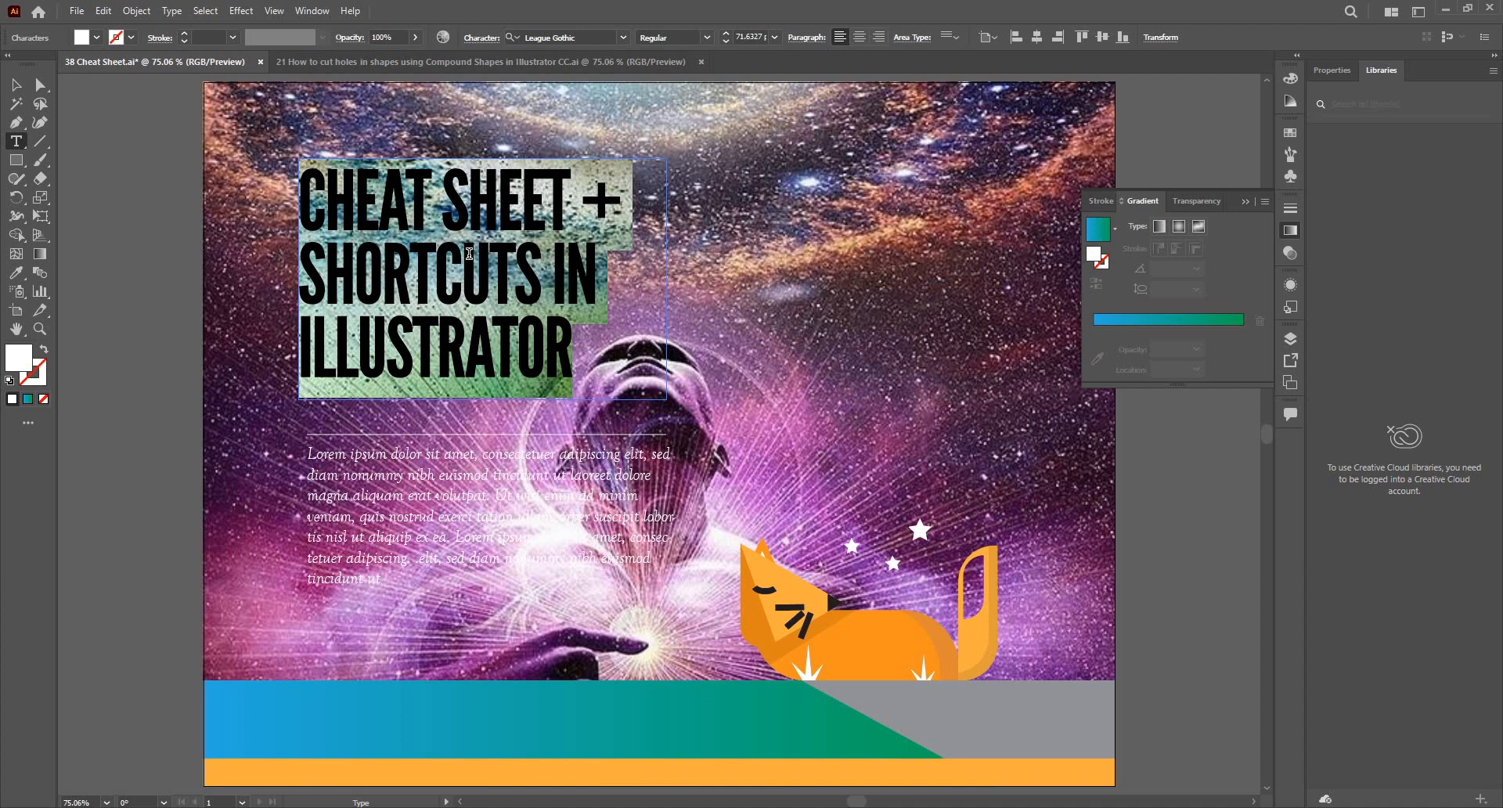
key("space")
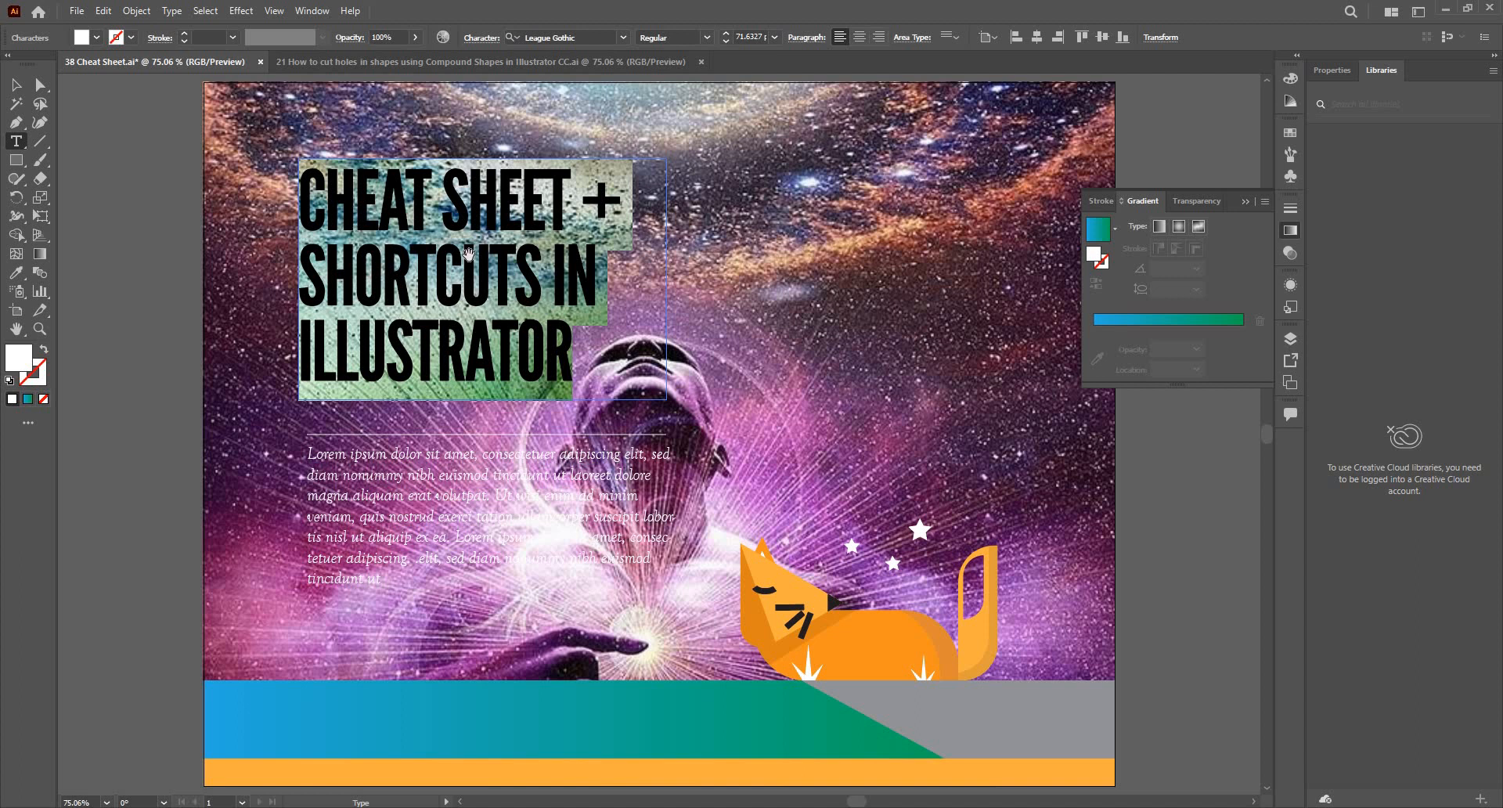
Step: Increase the letter tracking of the selected CHEAT SHEET + SHORTCUTS IN ILLUSTRATOR title text in several steps
key("alt+Left")
key("alt+Right")
key("alt+Right")
key("alt+Right")
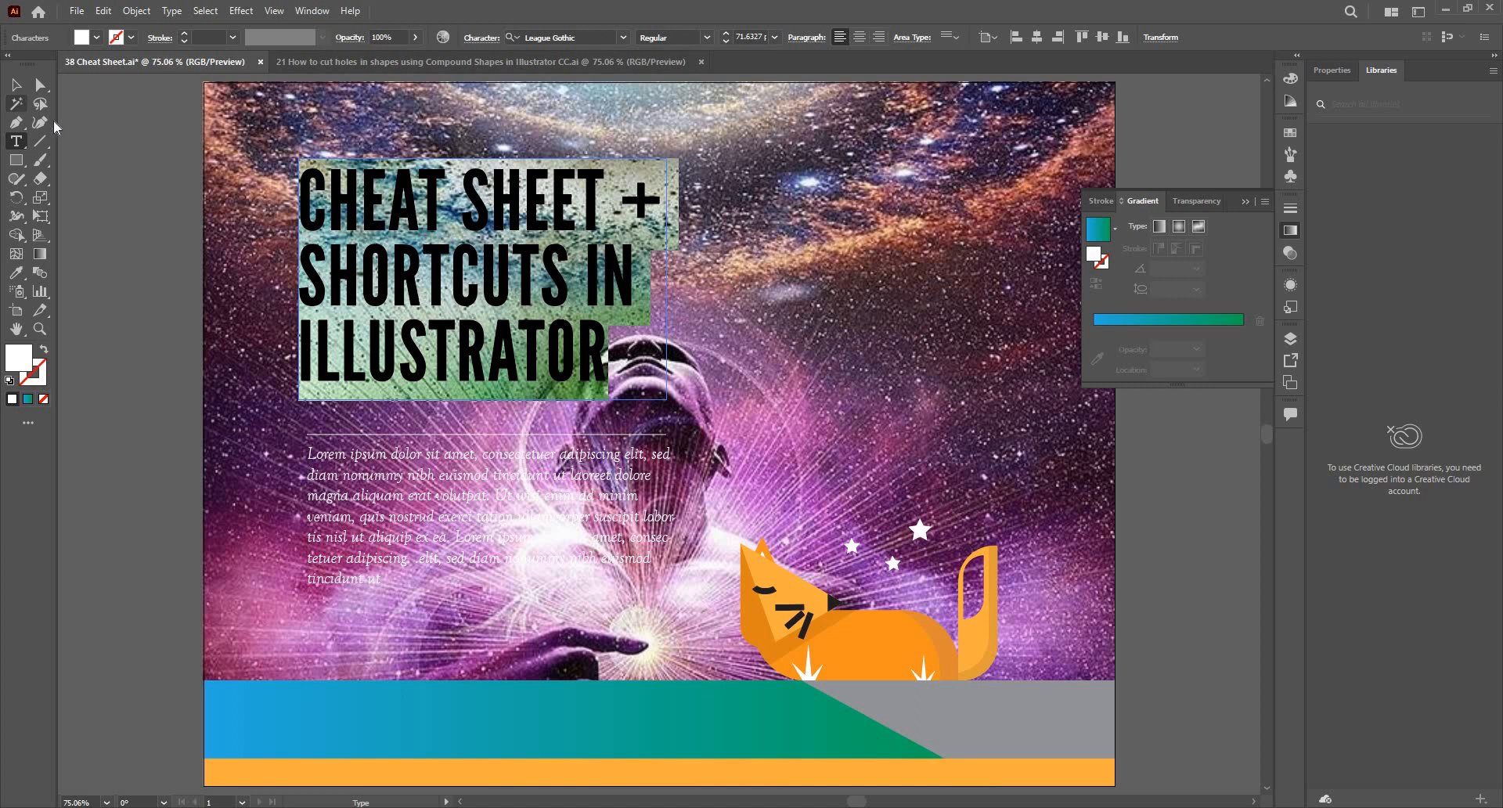
Step: Leave text editing and nudge the whole title text object slightly to the left with the Selection tool
left_click(18, 101)
key("v")
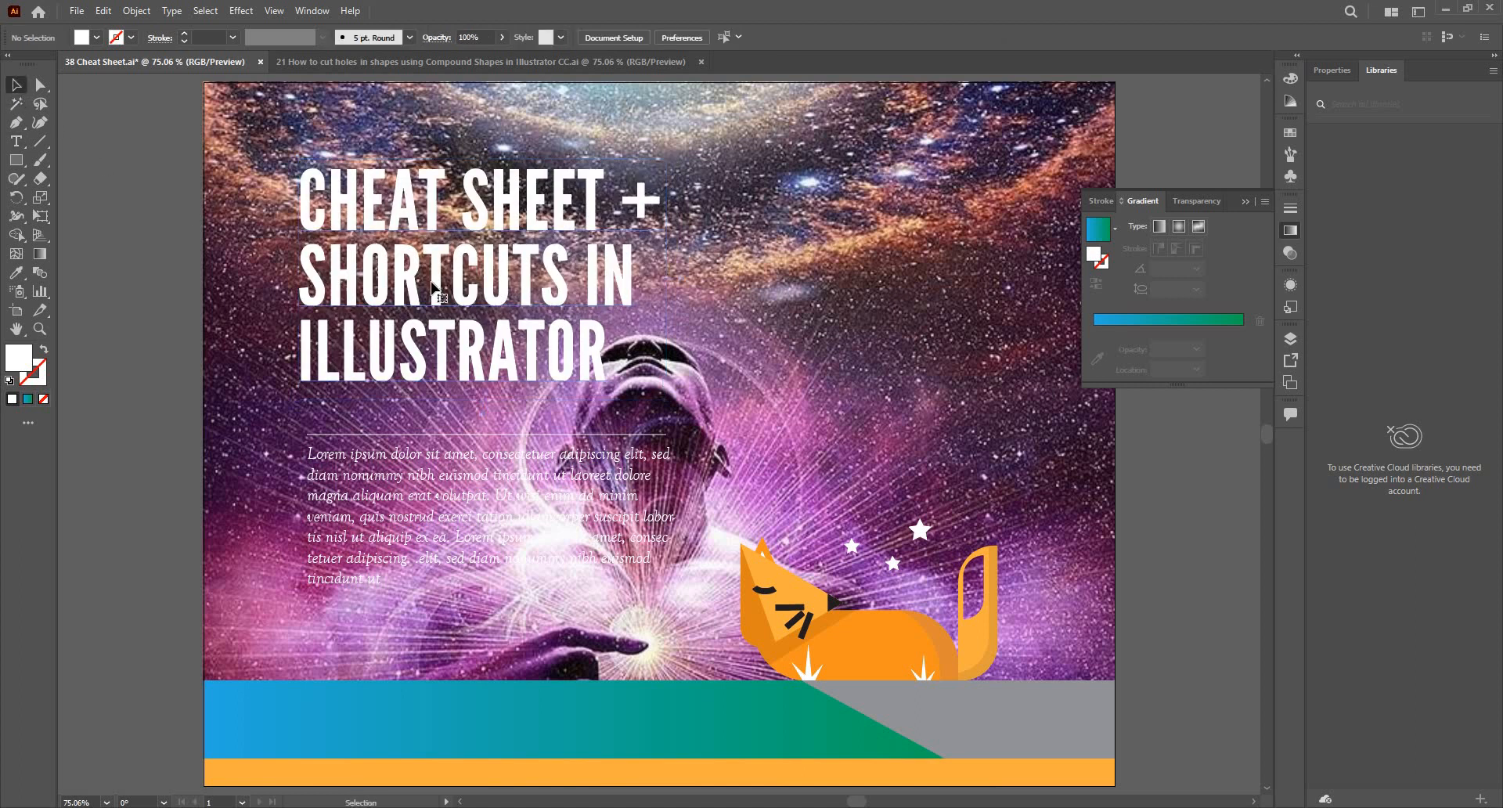
key("Left")
key("Left")
key("Left")
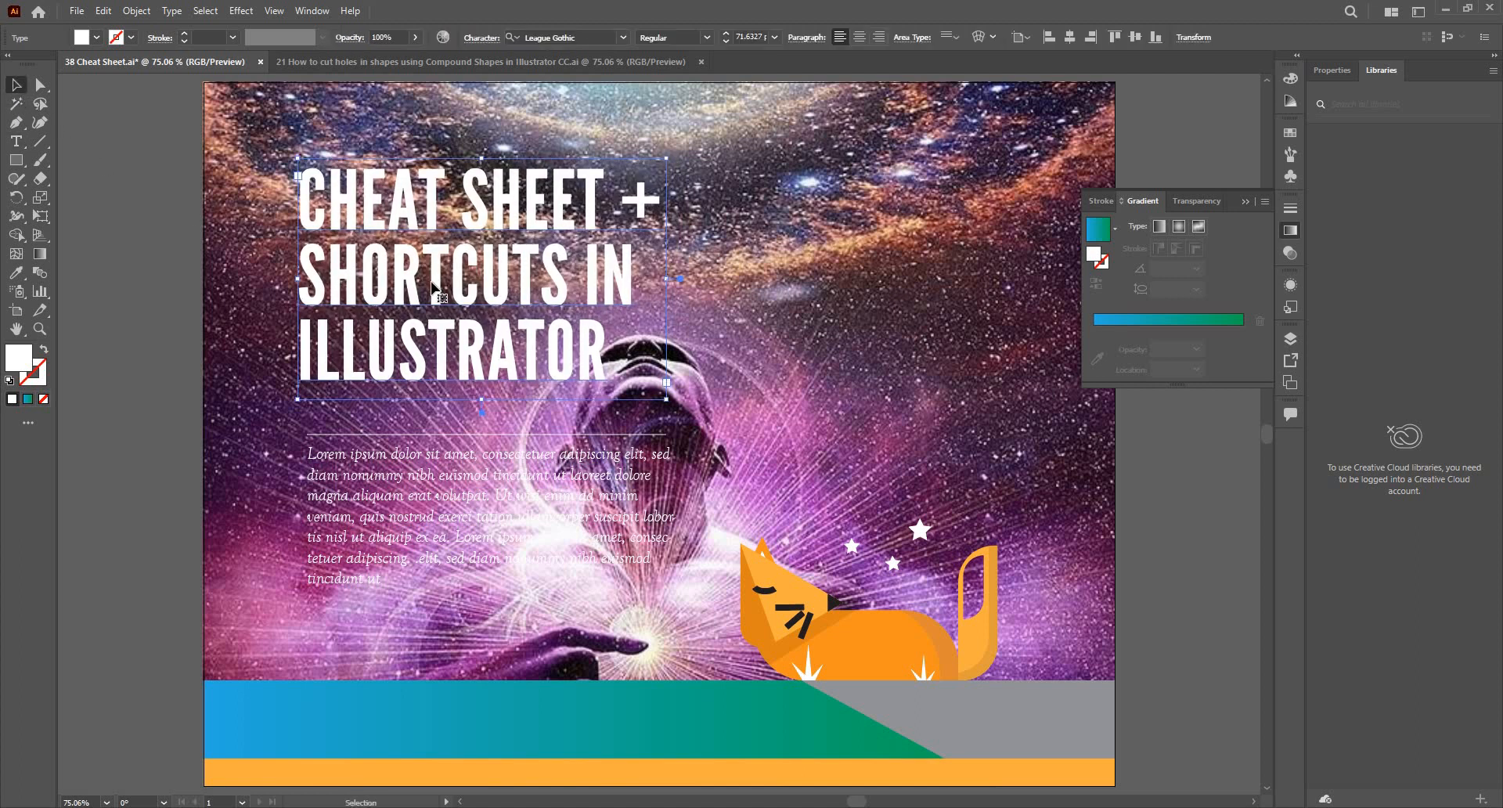
key("Left")
key("Left")
key("Left")
key("Left")
key("Left")
key("Left")
key("Left")
key("Left")
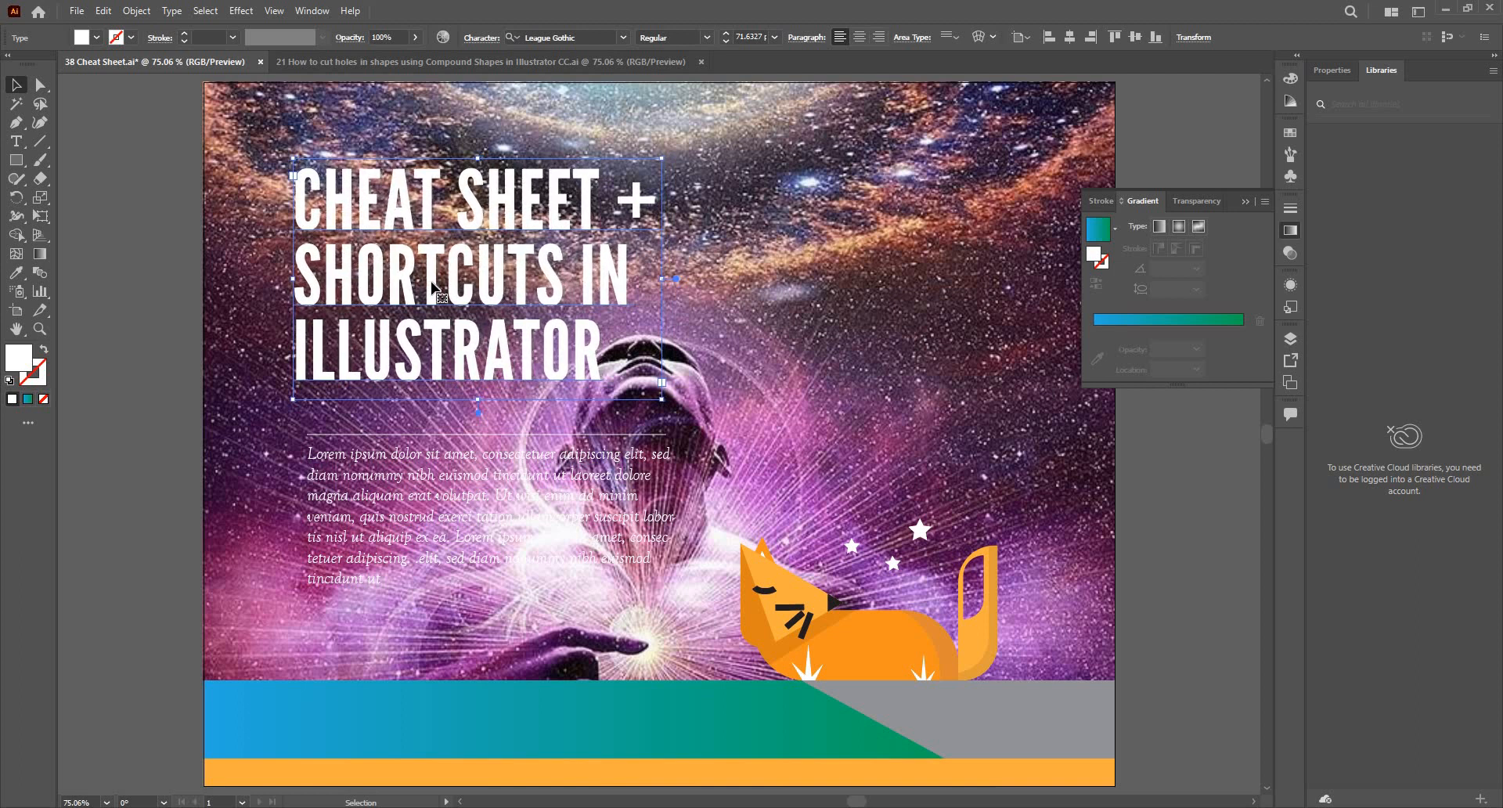
Step: Nudge the title text object upward on the artboard, in both small and larger increments
key("Up")
key("Up")
key("Up")
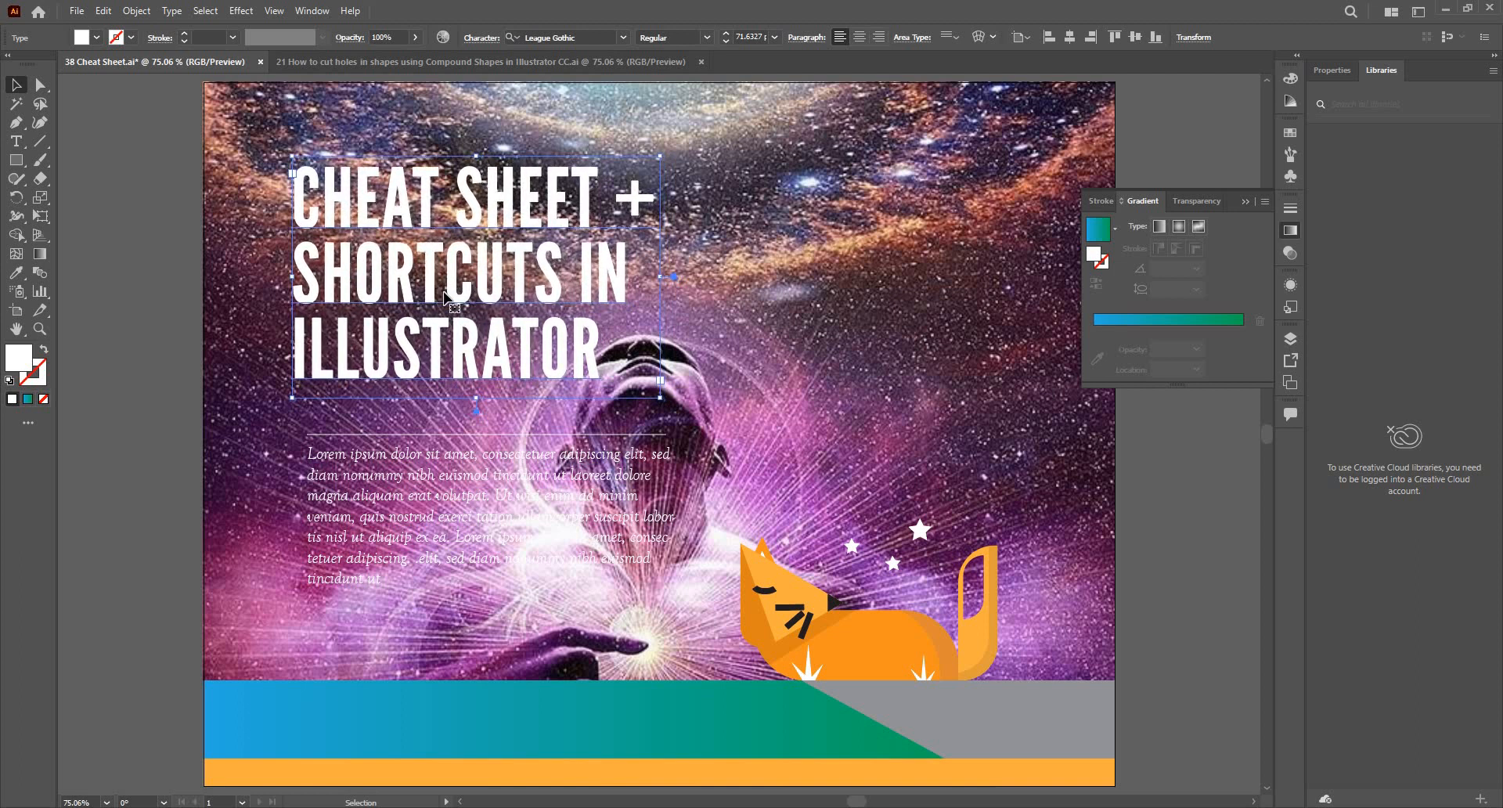
key("Up")
key("Up")
key("Up")
key("Up")
key("Up")
key("Up")
key("Up")
key("Up")
key("Up")
key("Up")
key("Up")
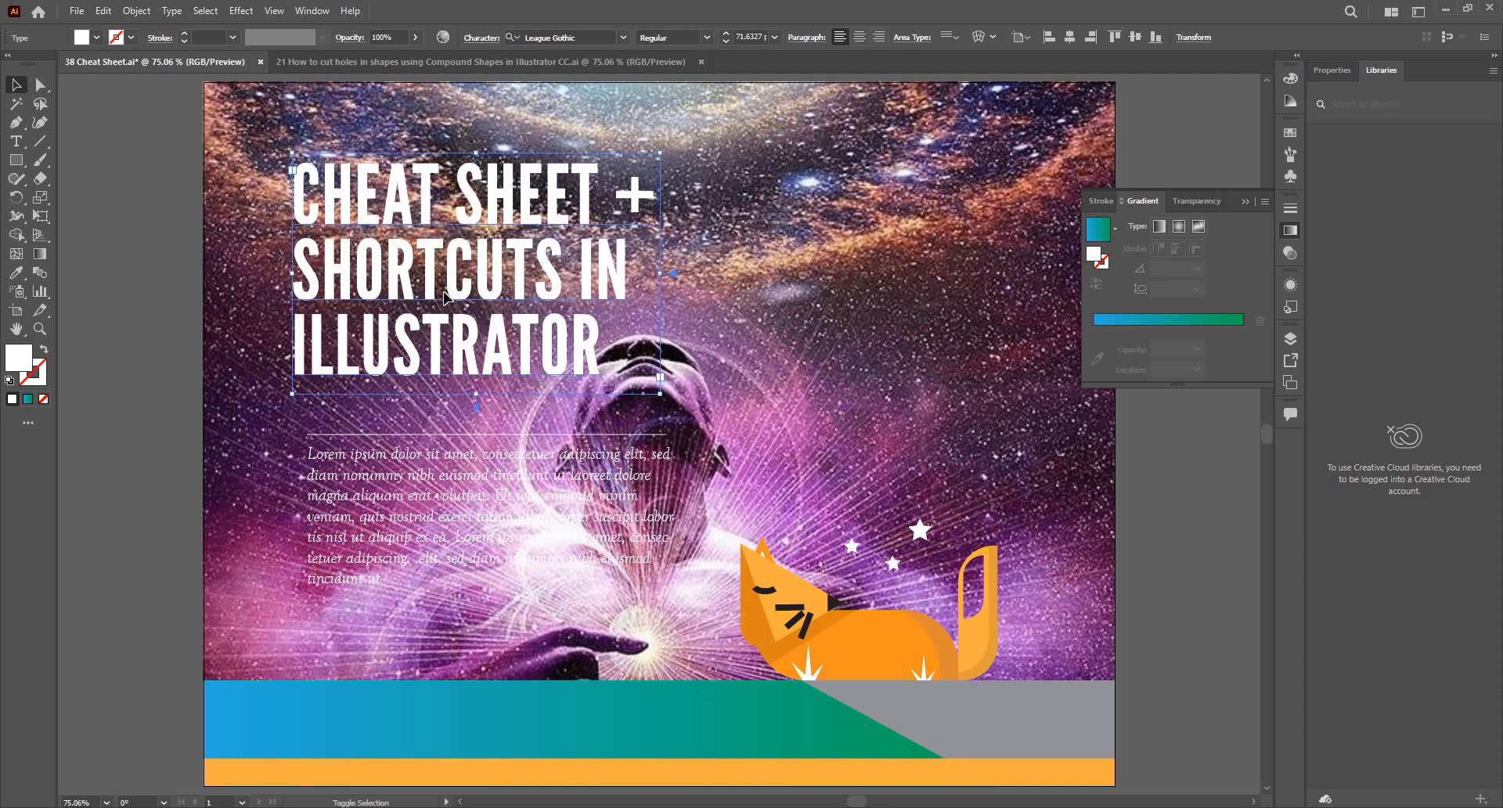
key("Up")
key("Up")
key("Up")
key("Up")
key("Up")
key("Up")
Step: Nudge the title text object further left, closer to the artboard's left edge
key("Left")
key("Left")
key("Left")
key("Left")
key("Left")
key("Left")
key("Left")
key("Left")
key("Left")
key("Left")
key("Left")
key("Left")
key("Left")
key("Left")
key("Left")
key("Left")
key("Left")
key("Left")
key("Left")
key("Left")
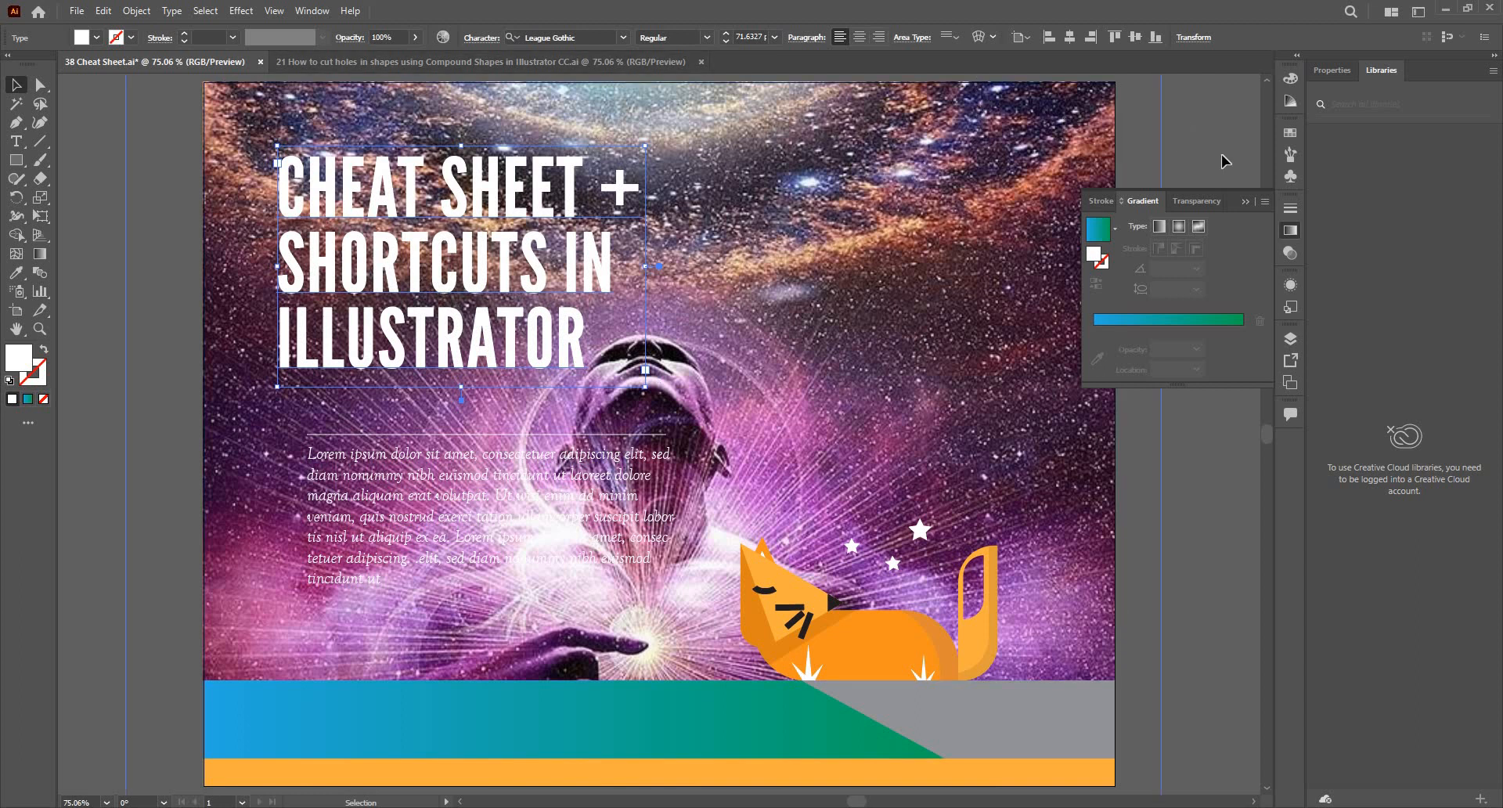
Step: Collapse the floating gradient settings, step the title's font size up to 74 pt, and step it back down to 70 pt
left_click(1248, 201)
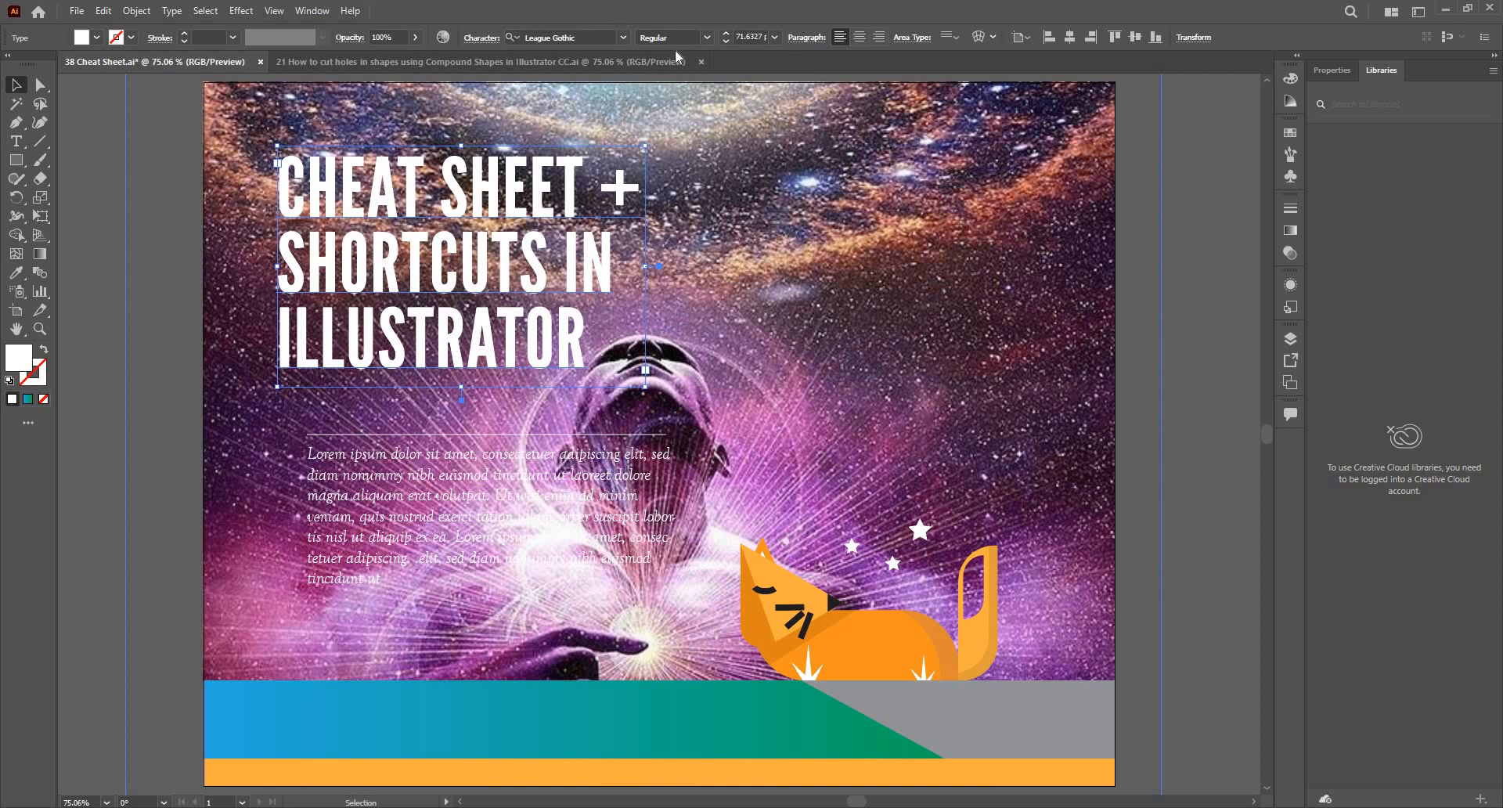
left_click(727, 35)
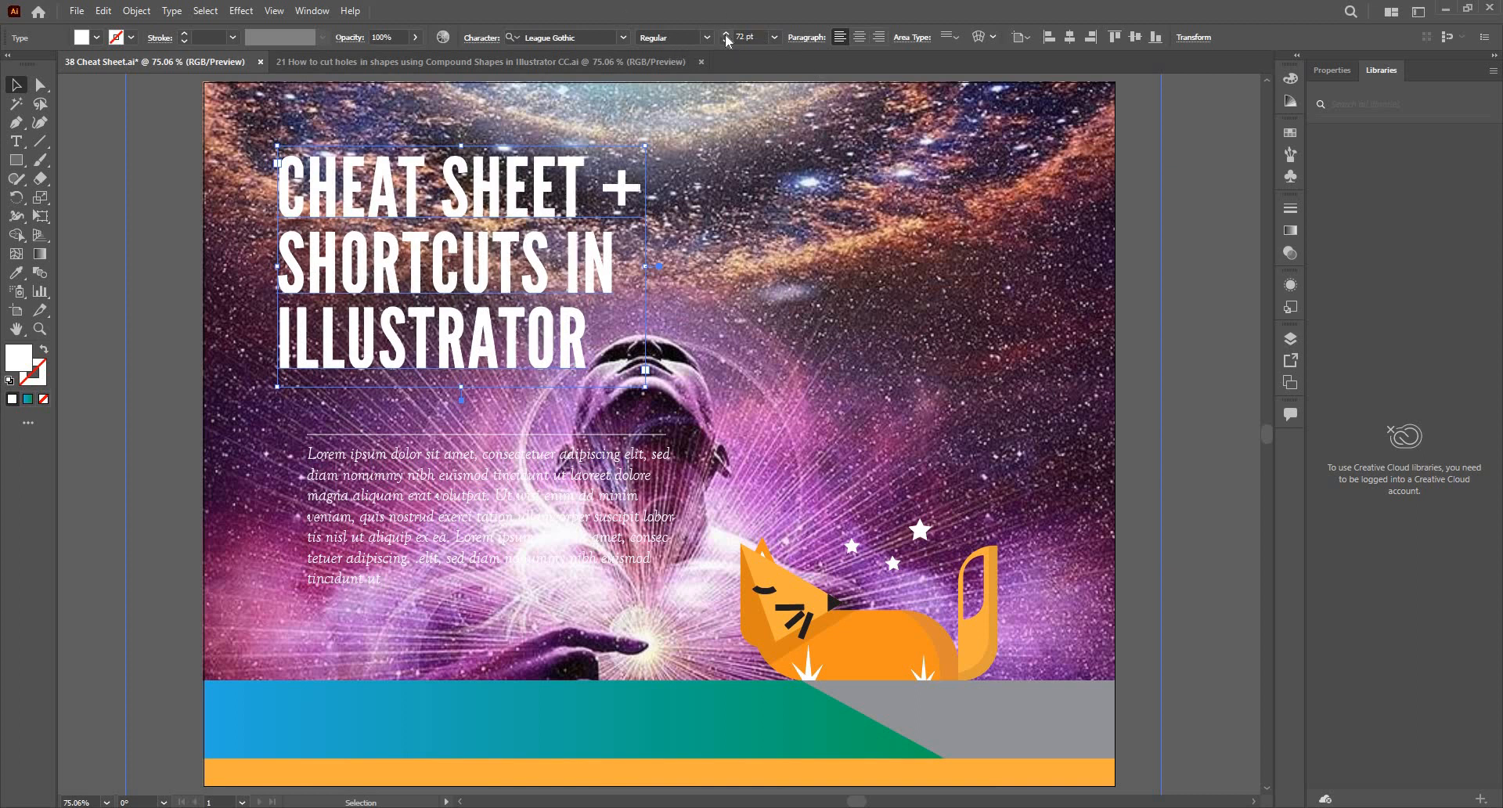
left_click(726, 35)
left_click(727, 35)
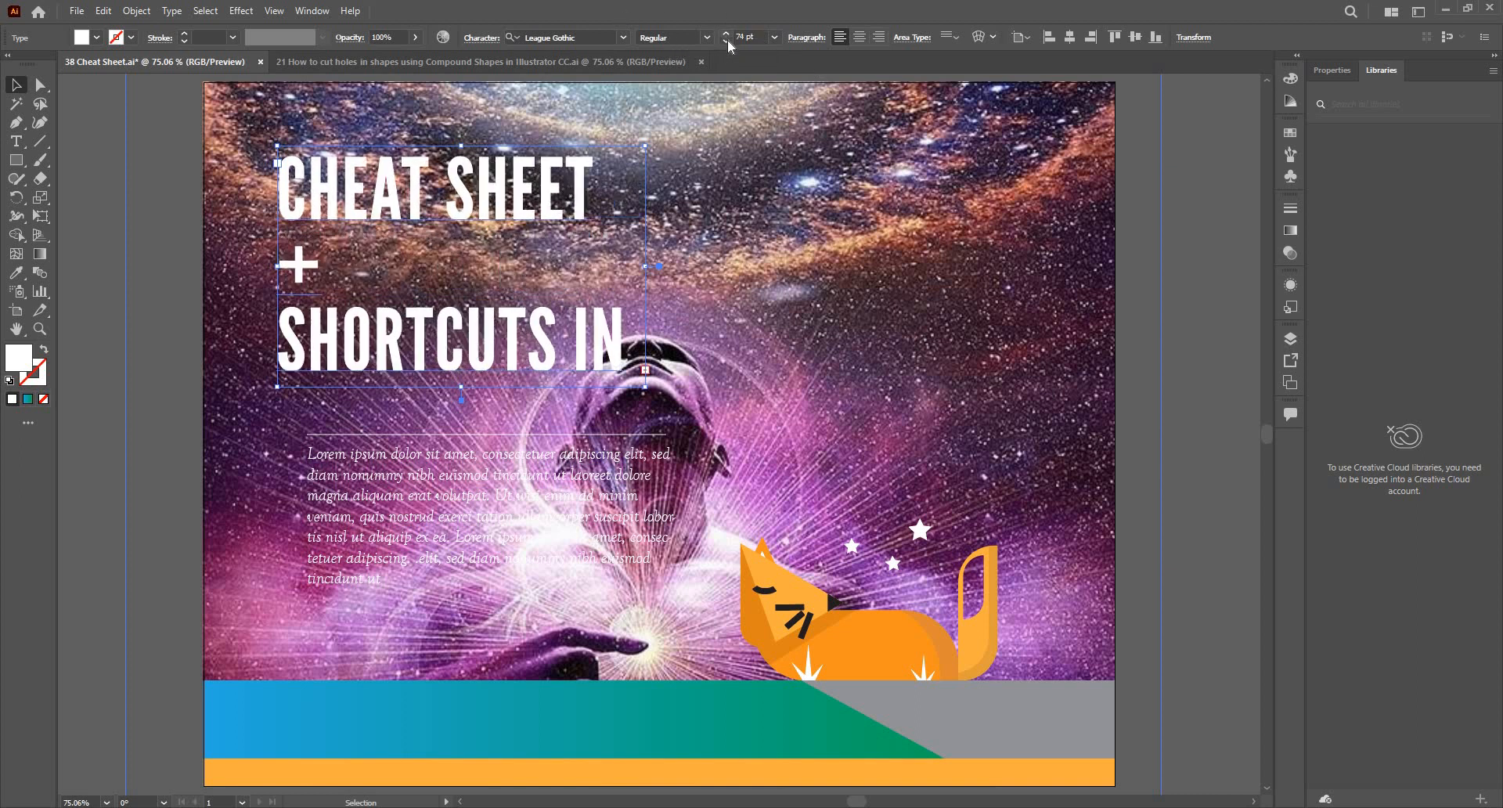
left_click(726, 41)
left_click(727, 41)
left_click(727, 41)
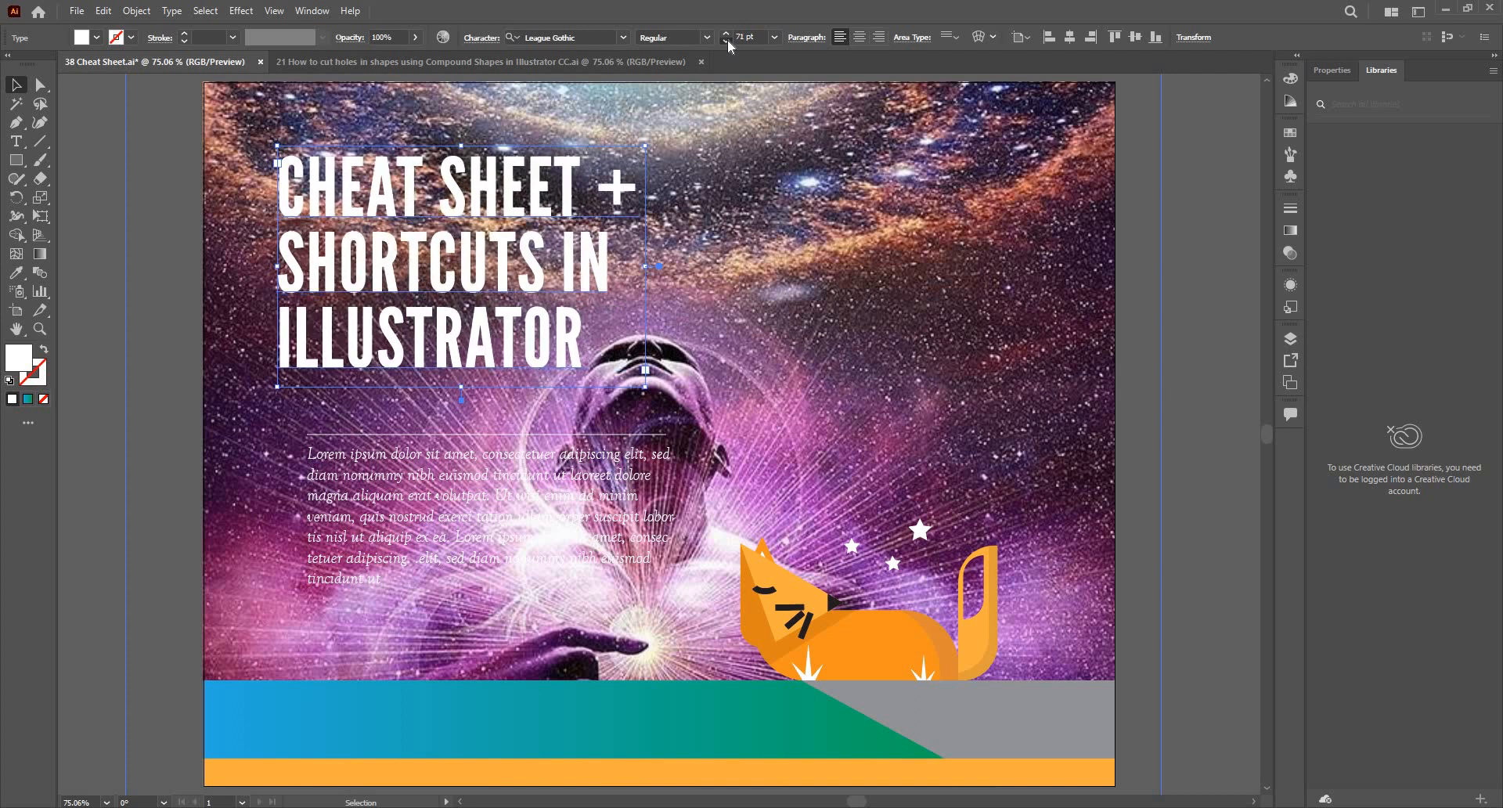
left_click(726, 41)
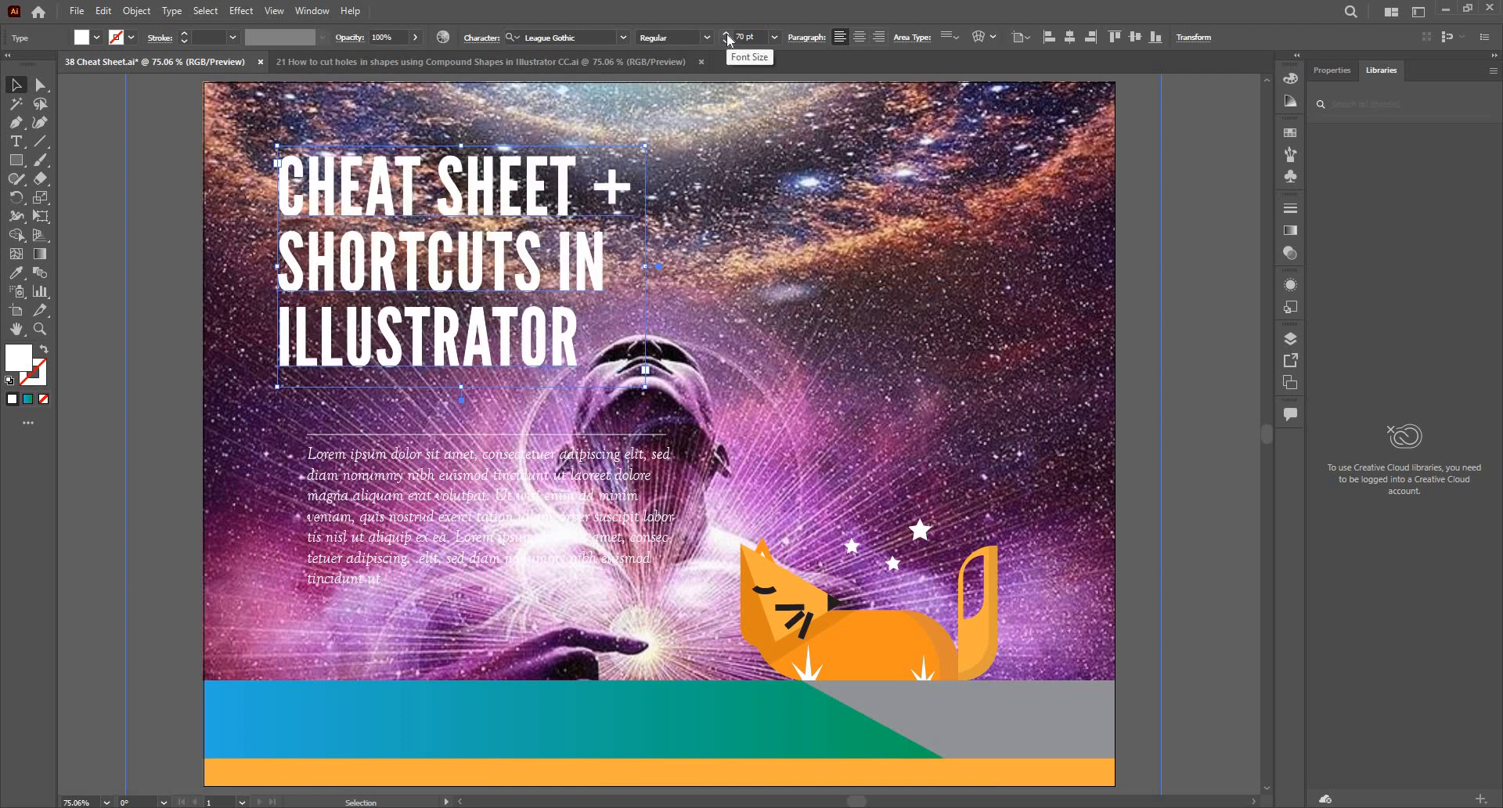
Step: Raise the title's font size in 10 pt increments to 100 pt and reduce it the same way to 60 pt
left_click(727, 35, "shift")
left_click(728, 35, "shift")
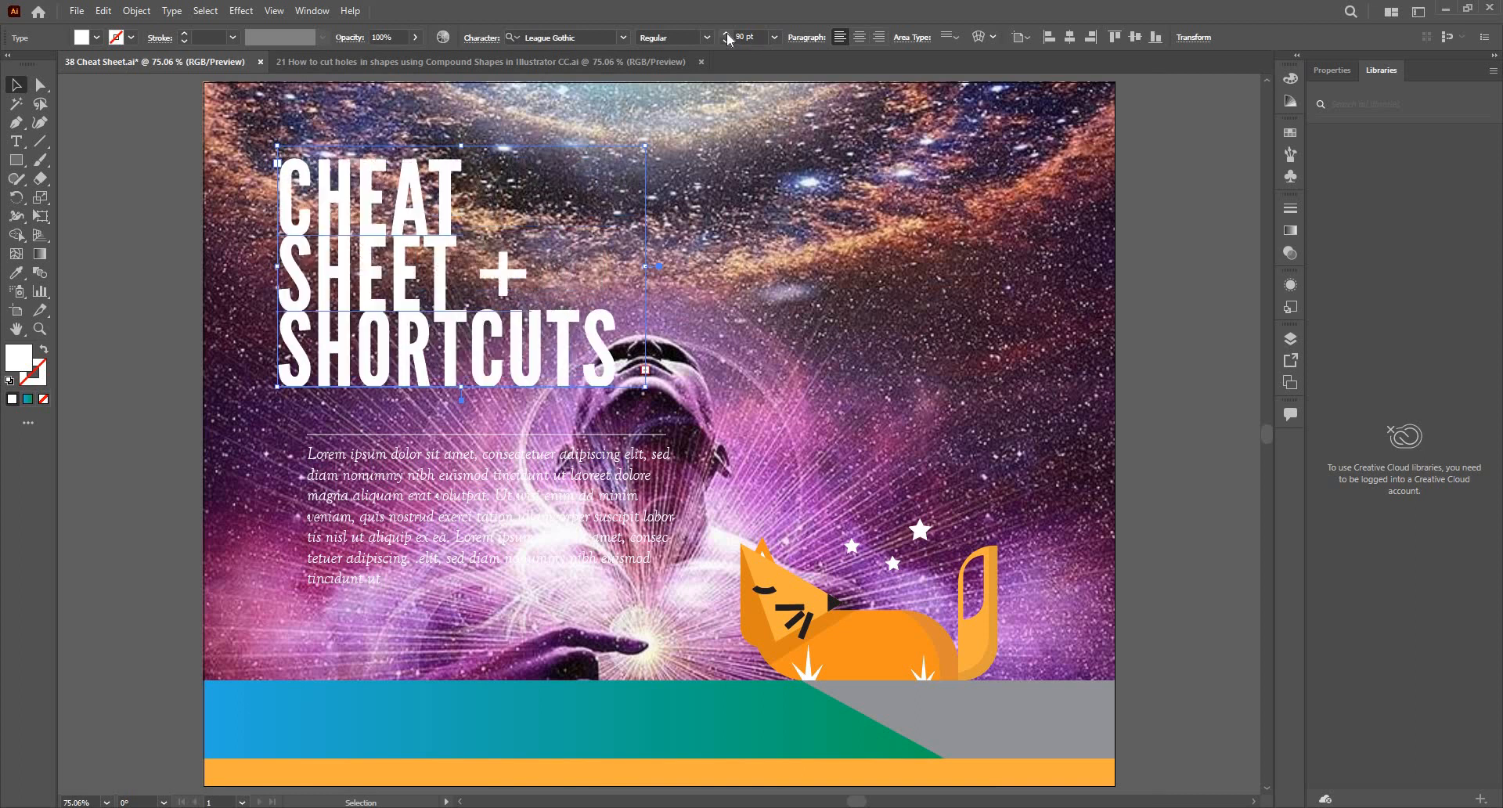
left_click(727, 35, "shift")
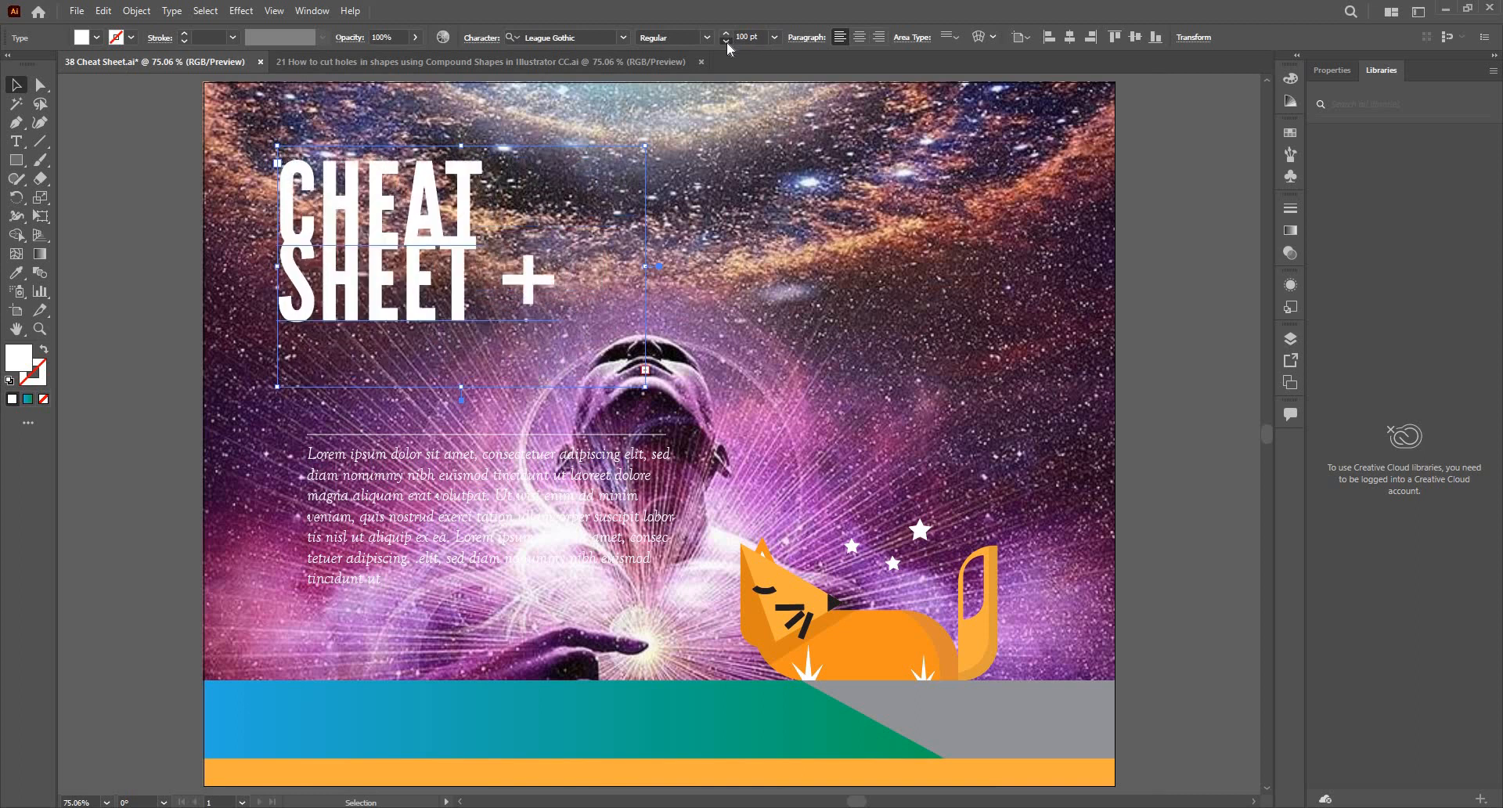
left_click(727, 41, "shift")
left_click(726, 41, "shift")
left_click(727, 41, "shift")
left_click(726, 40, "shift")
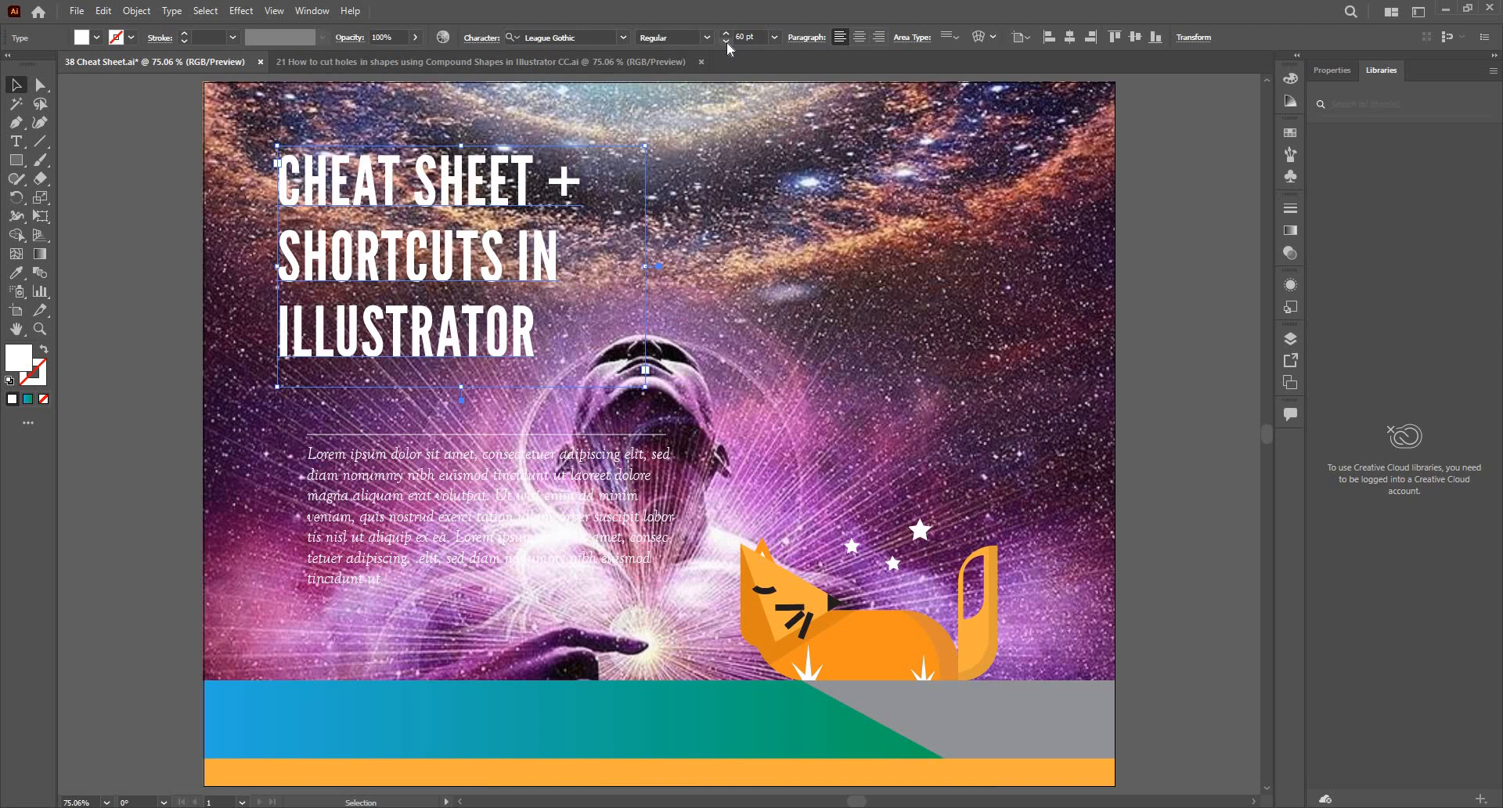
Step: Try a black stroke on the title text with its weight raised to 20 pt, undo the stroke changes and deselect the title
left_click(130, 38)
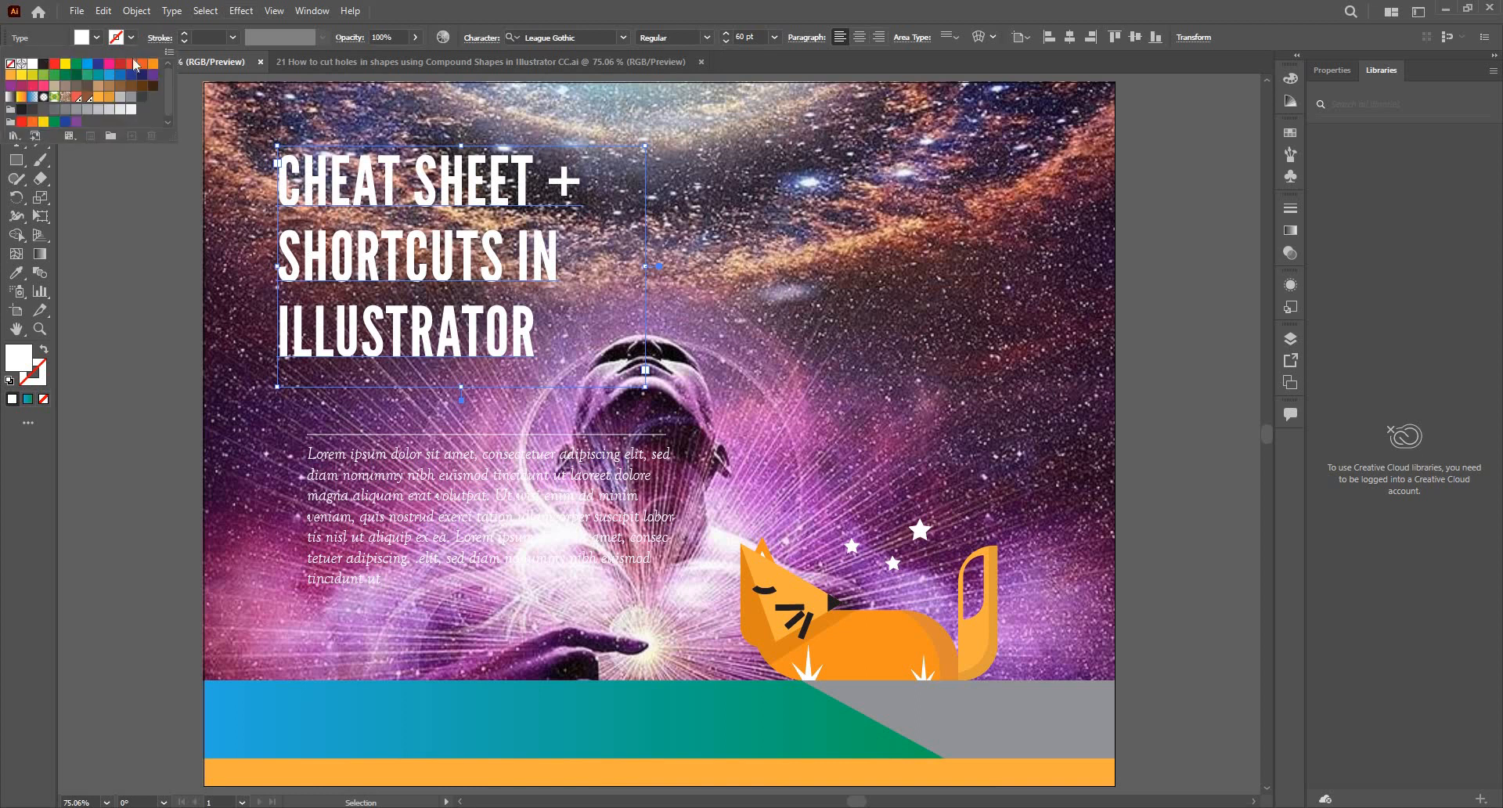
left_click(46, 66)
left_click(179, 37)
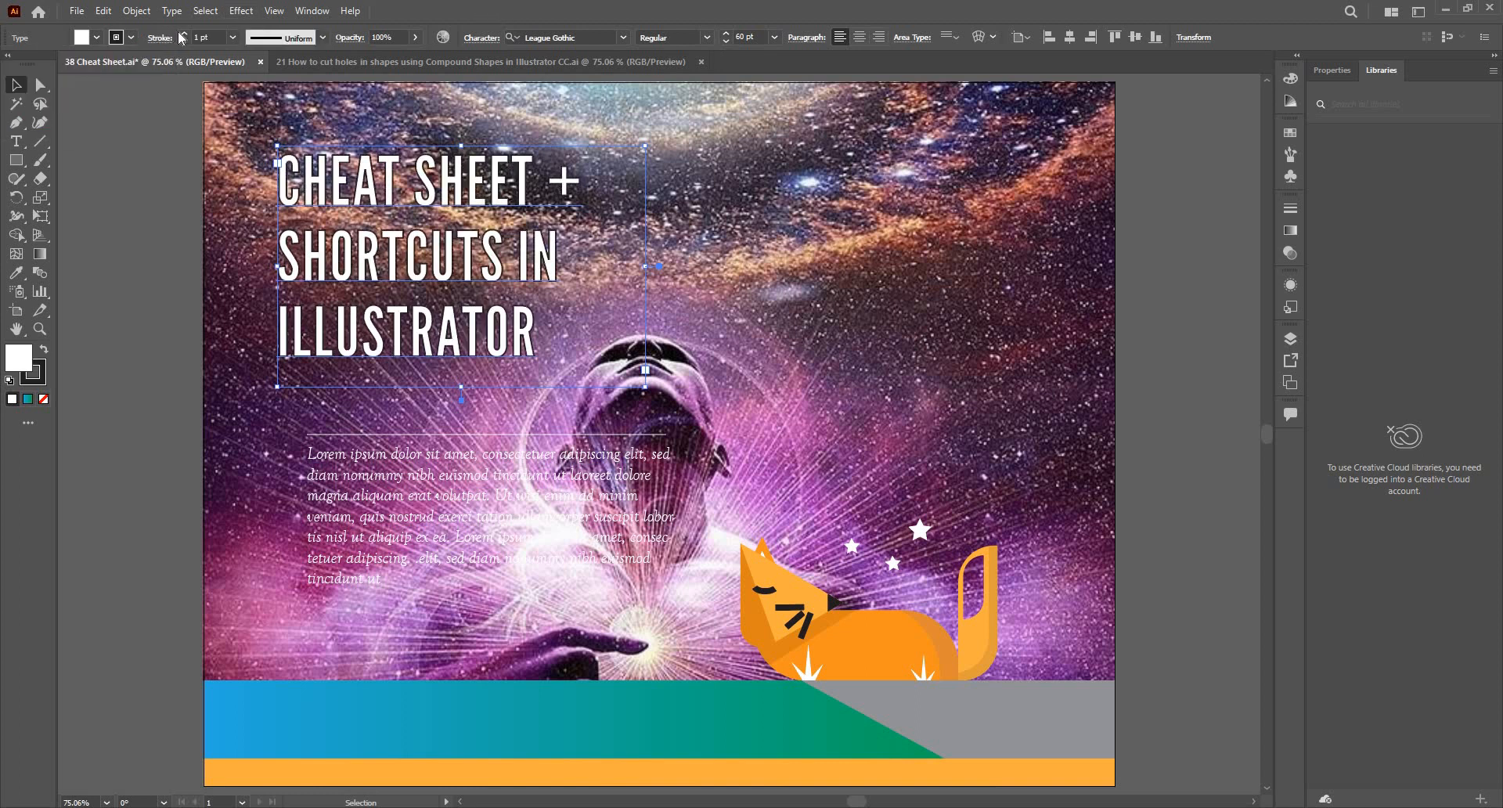
left_click(181, 36)
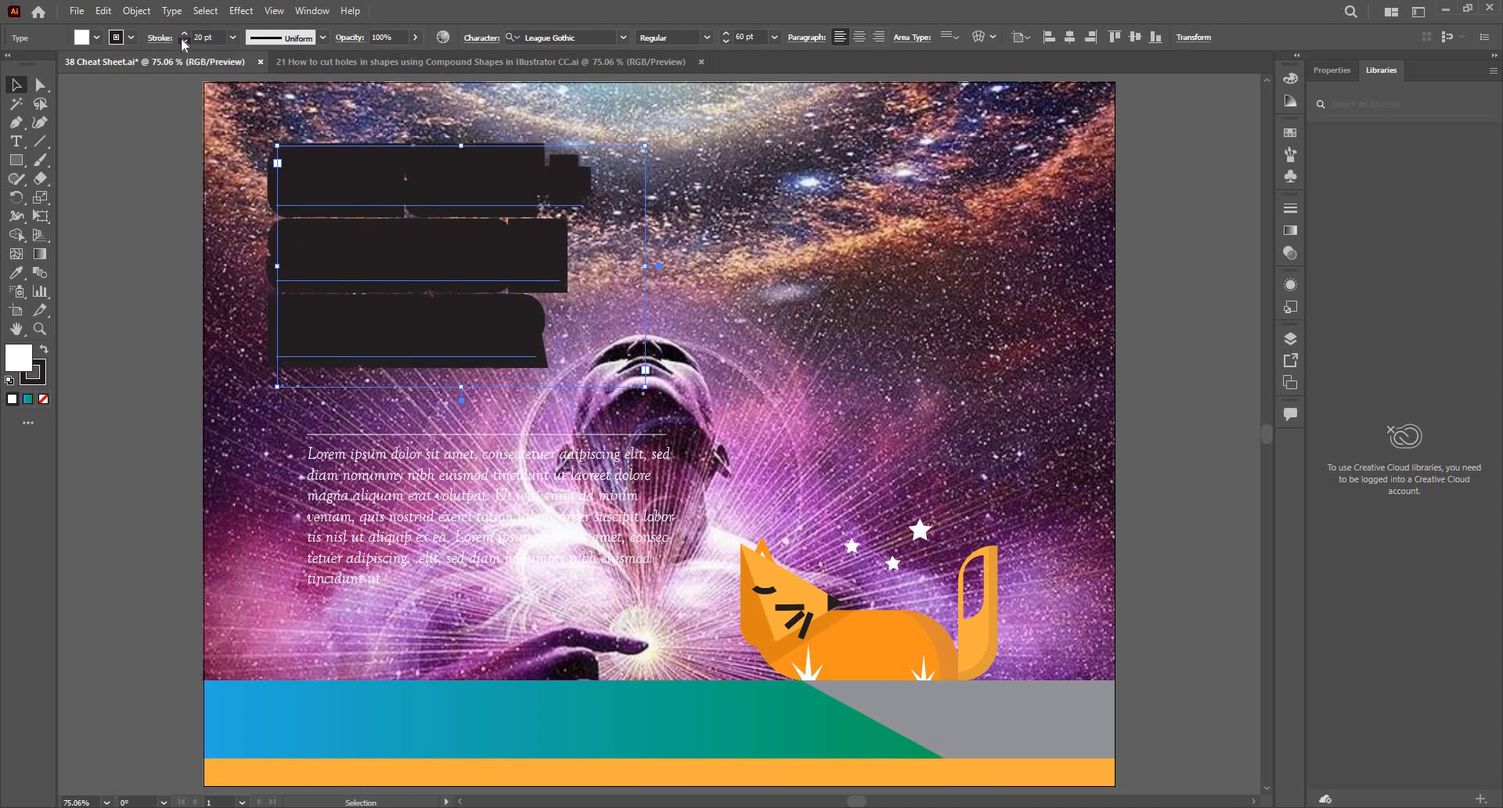
key("ctrl+z")
left_click(225, 197)
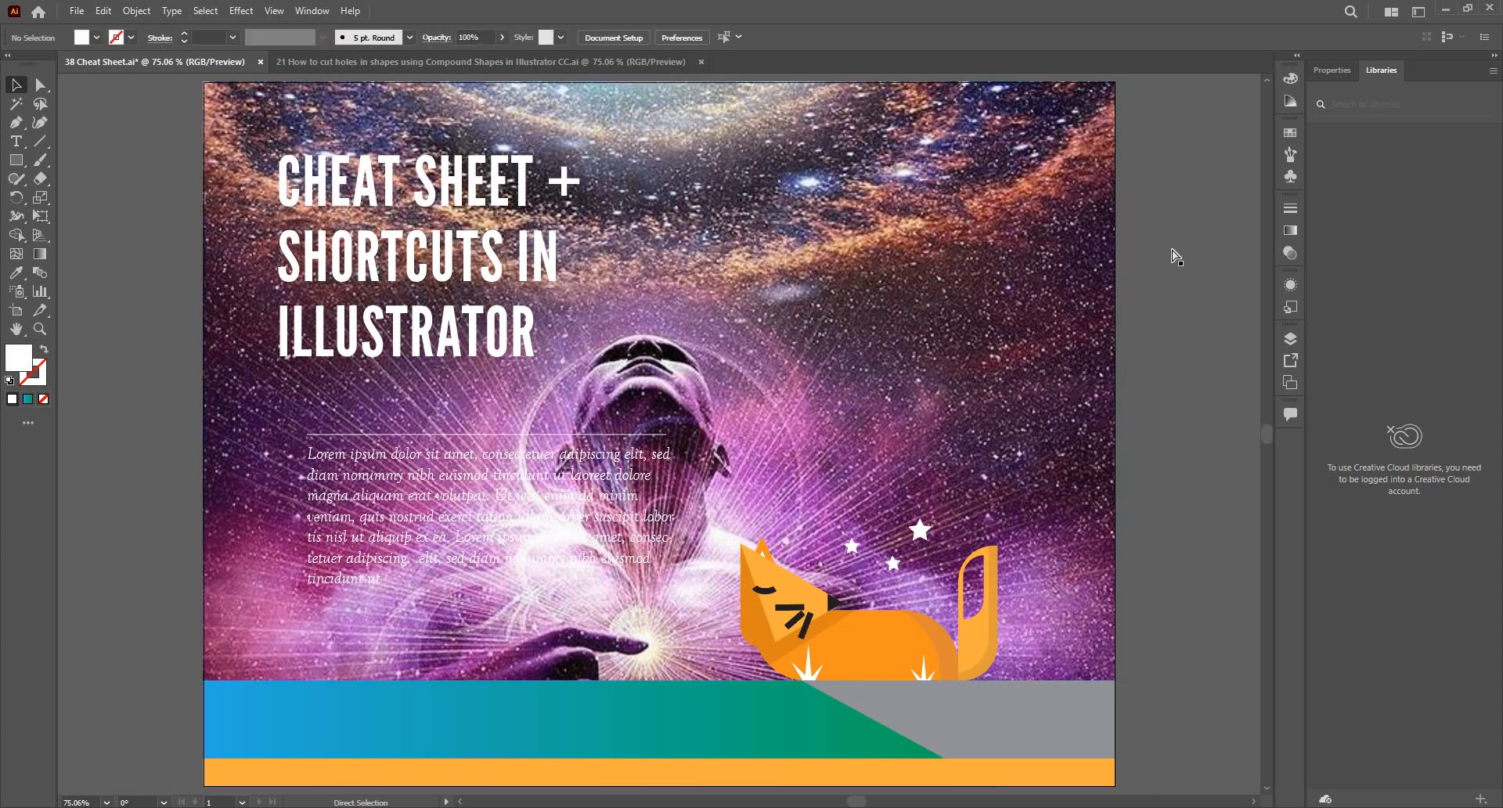
Step: Select the fox's orange body, zoom in on that selection to 150 %, and zoom back out to 66.67 %
key("ctrl+plus")
key("ctrl+plus")
scroll(936, 280, "down", 2, "alt")
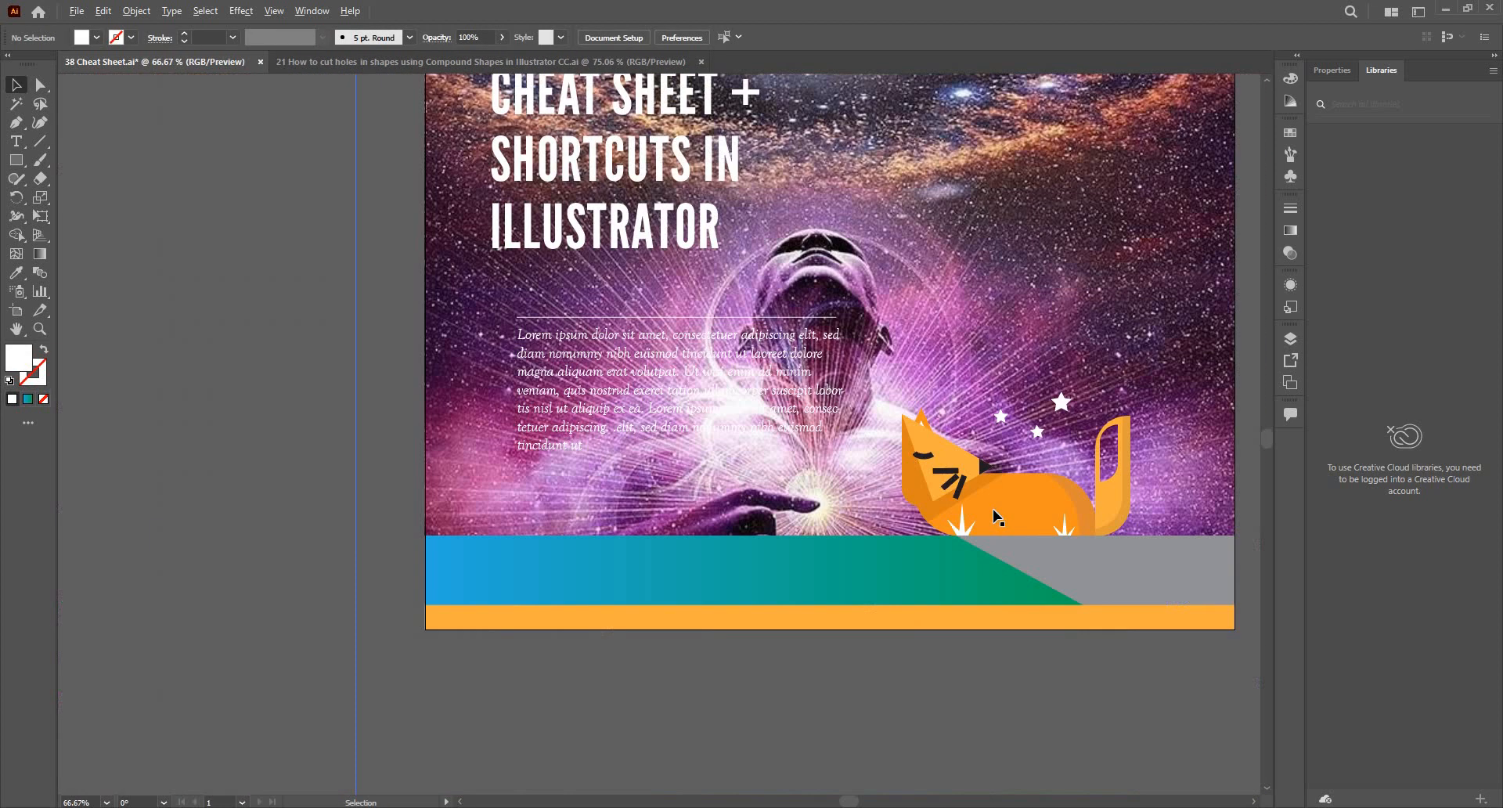
left_click(992, 509)
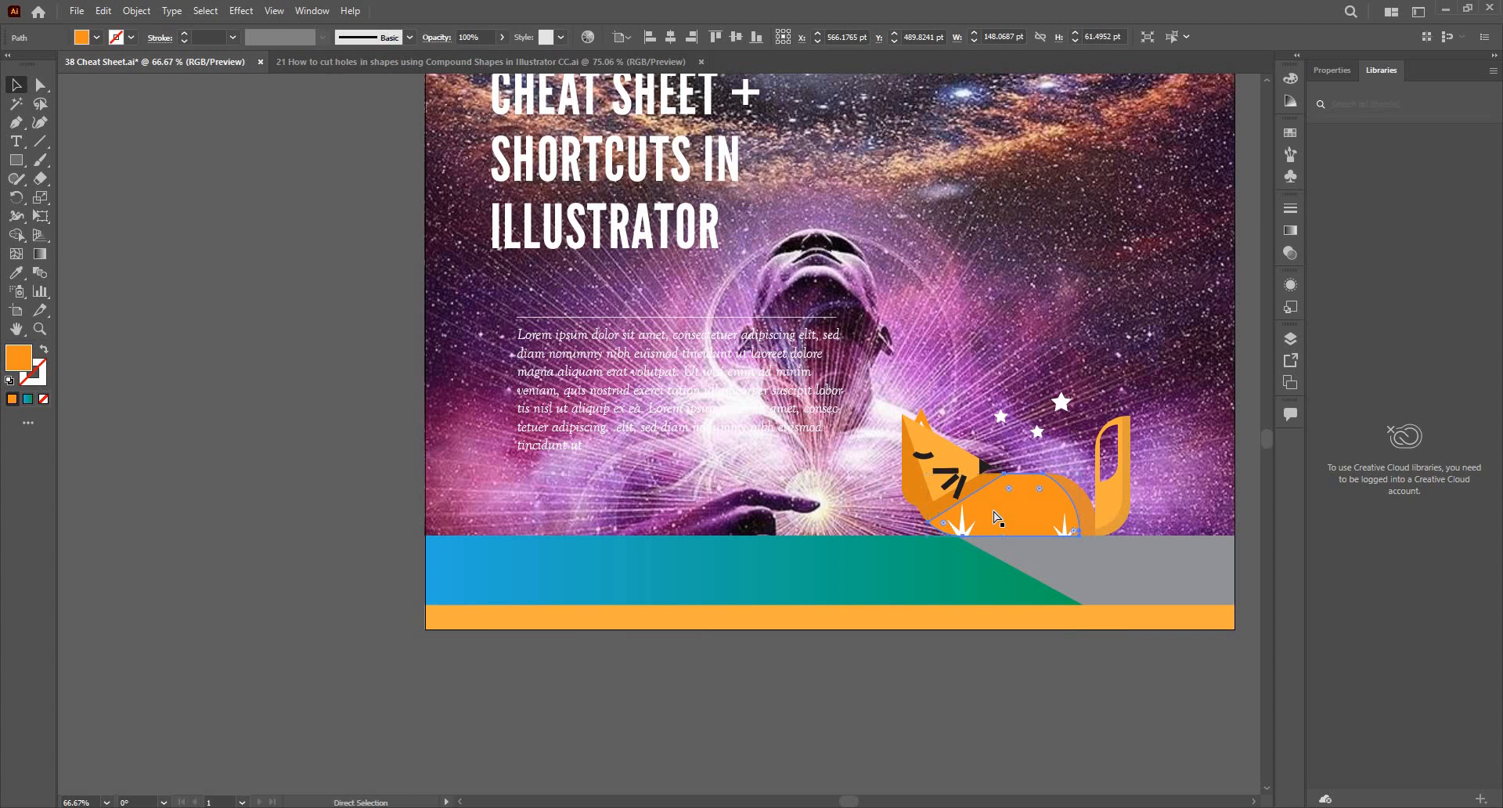
key("ctrl+plus")
key("ctrl+plus")
key("v")
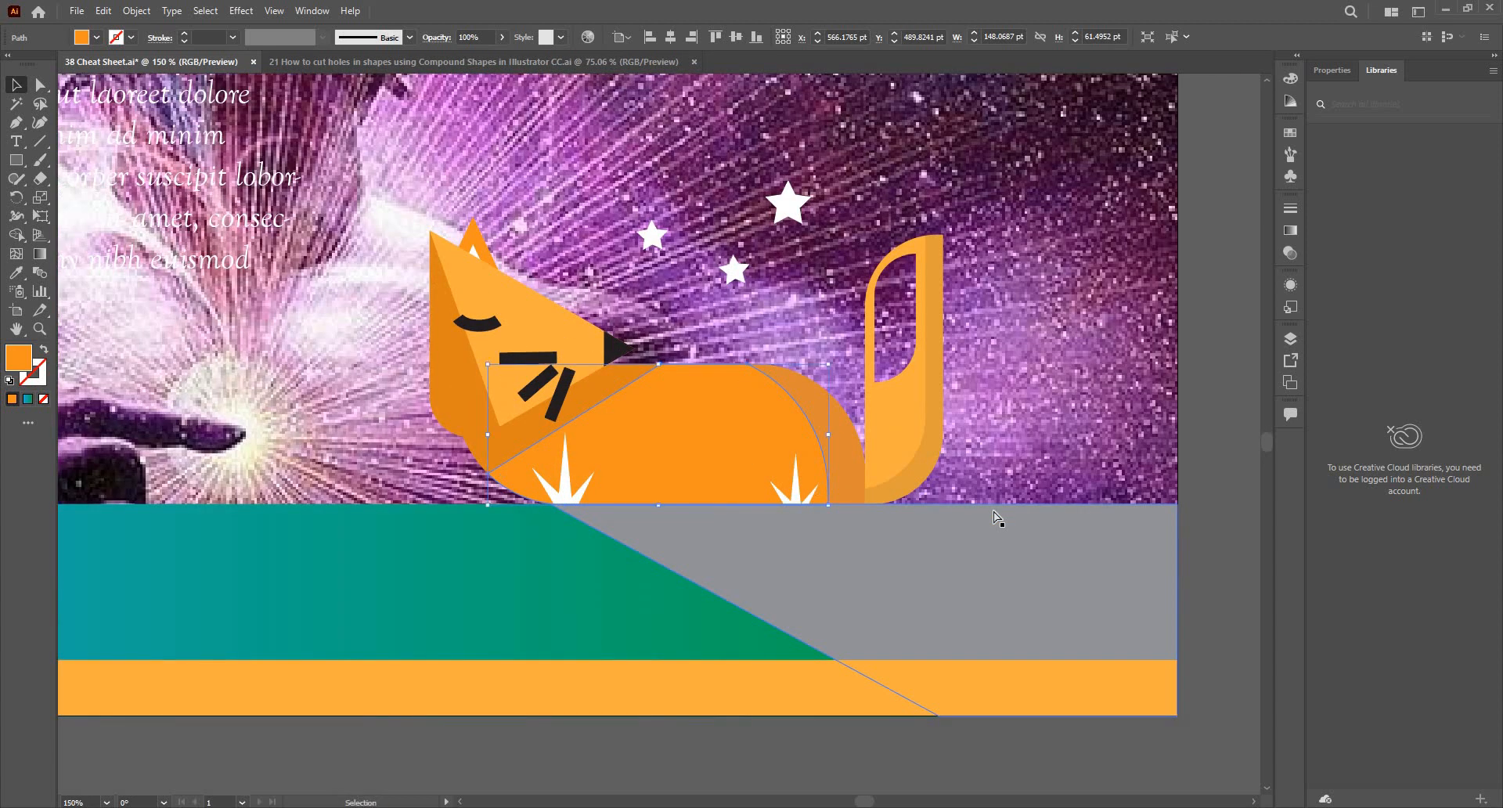
key("ctrl+minus")
key("ctrl+minus")
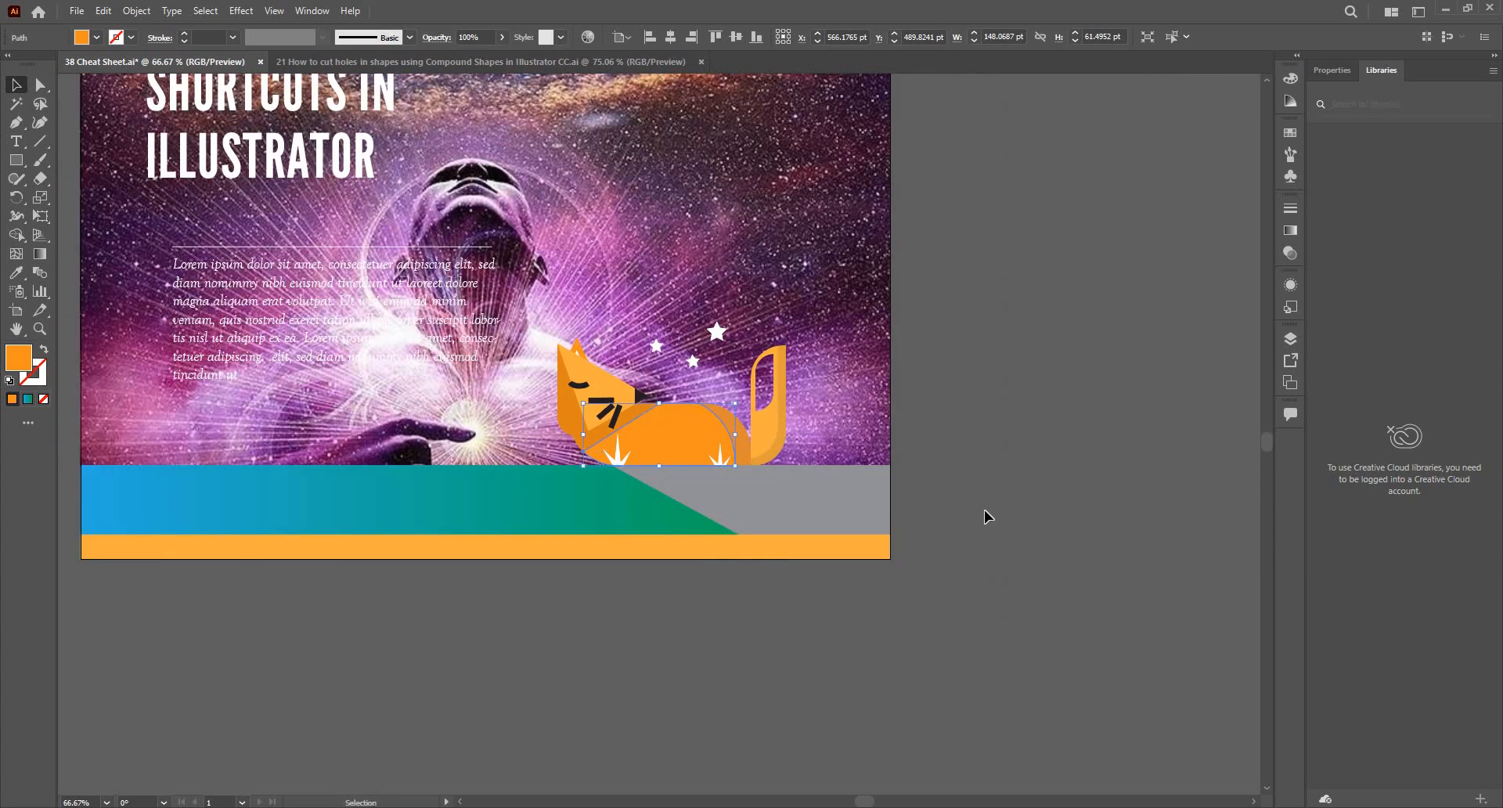
Step: Review the Zoom to Selection option in the Selection & Anchor Display preferences and dismiss the dialog without changes
key("space")
left_click_drag(875, 415, 894, 472)
left_click(103, 11)
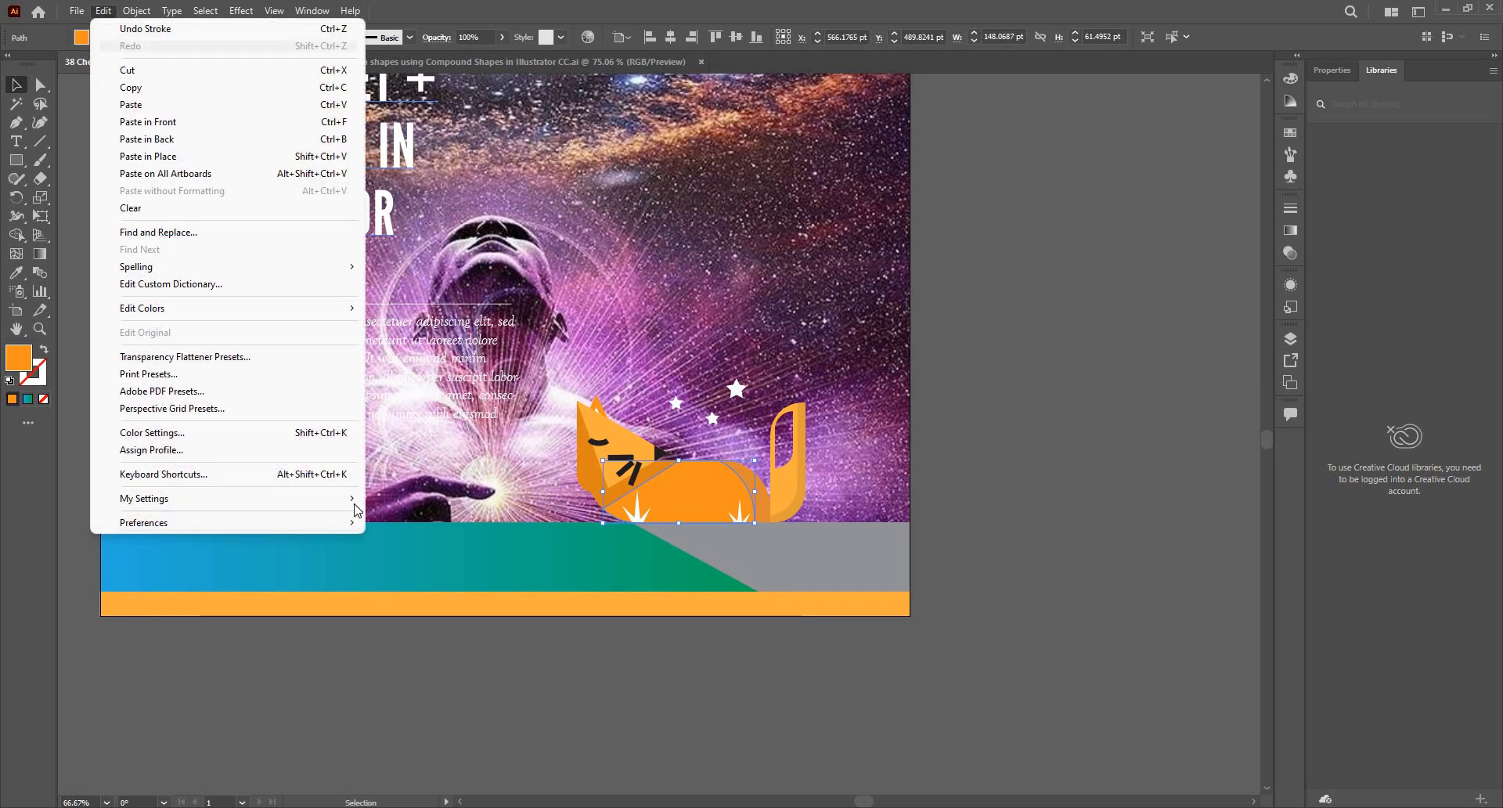
mouse_move(350, 523)
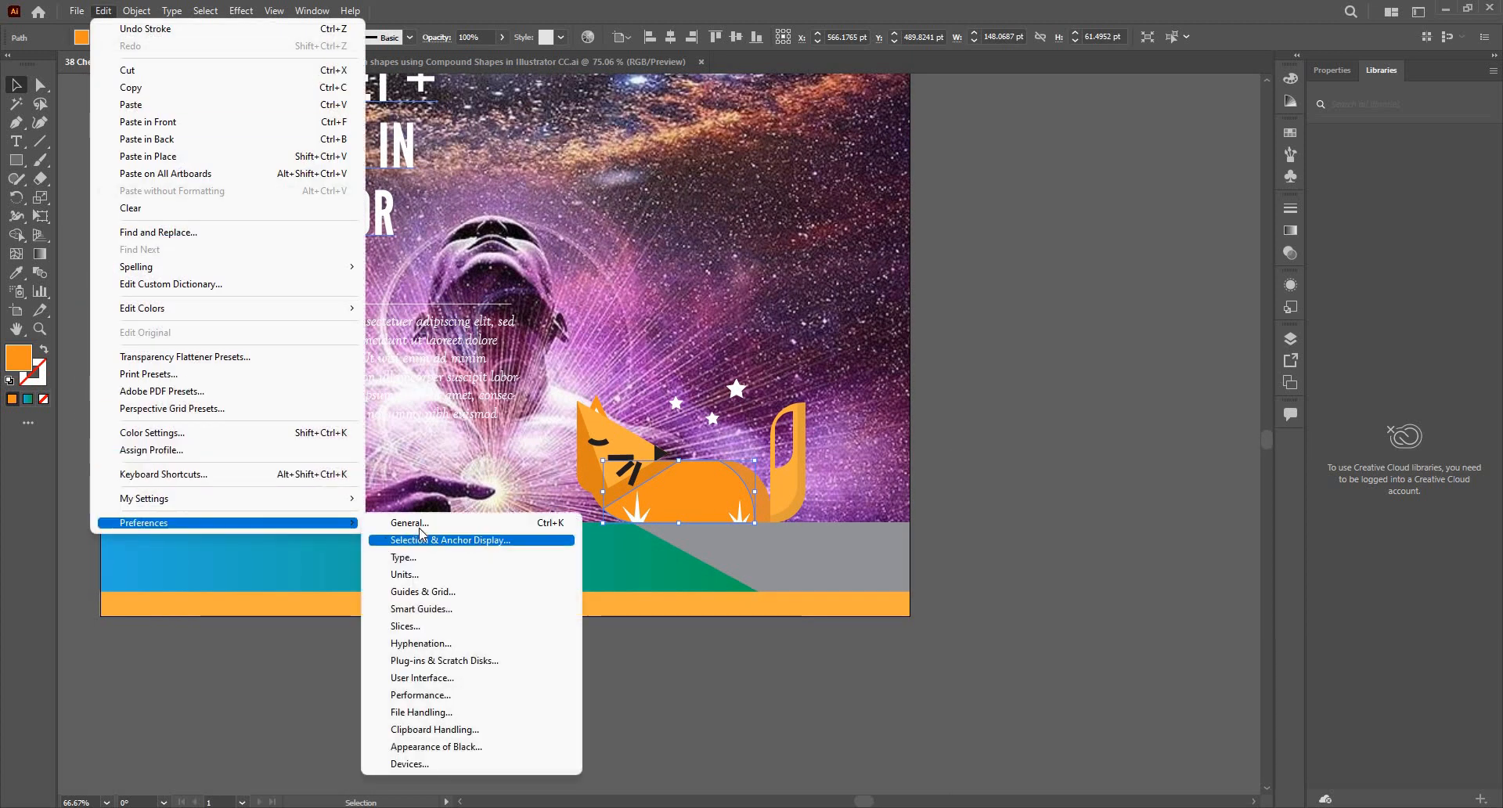
key("Return")
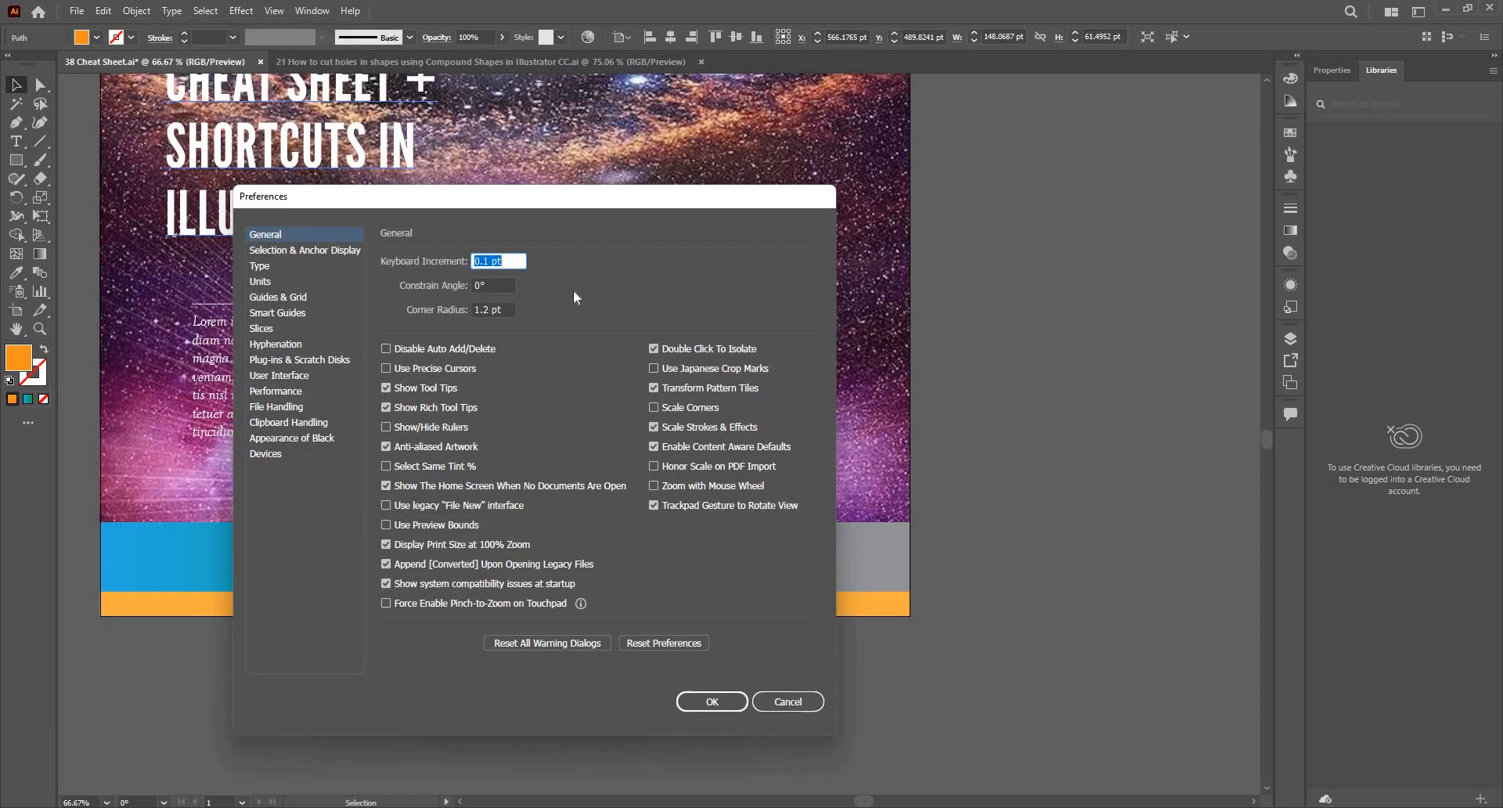
left_click(326, 252)
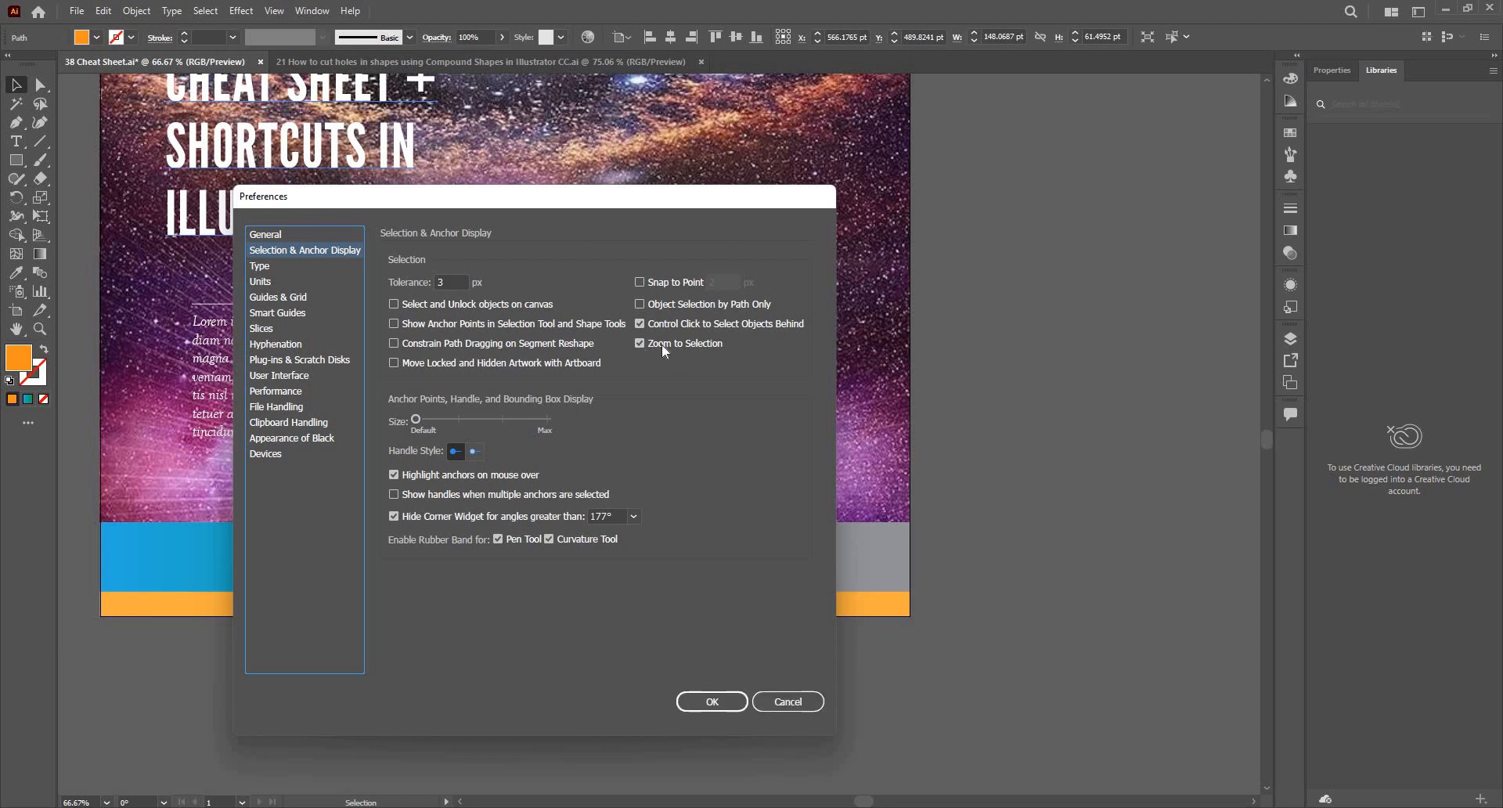
left_click(784, 712)
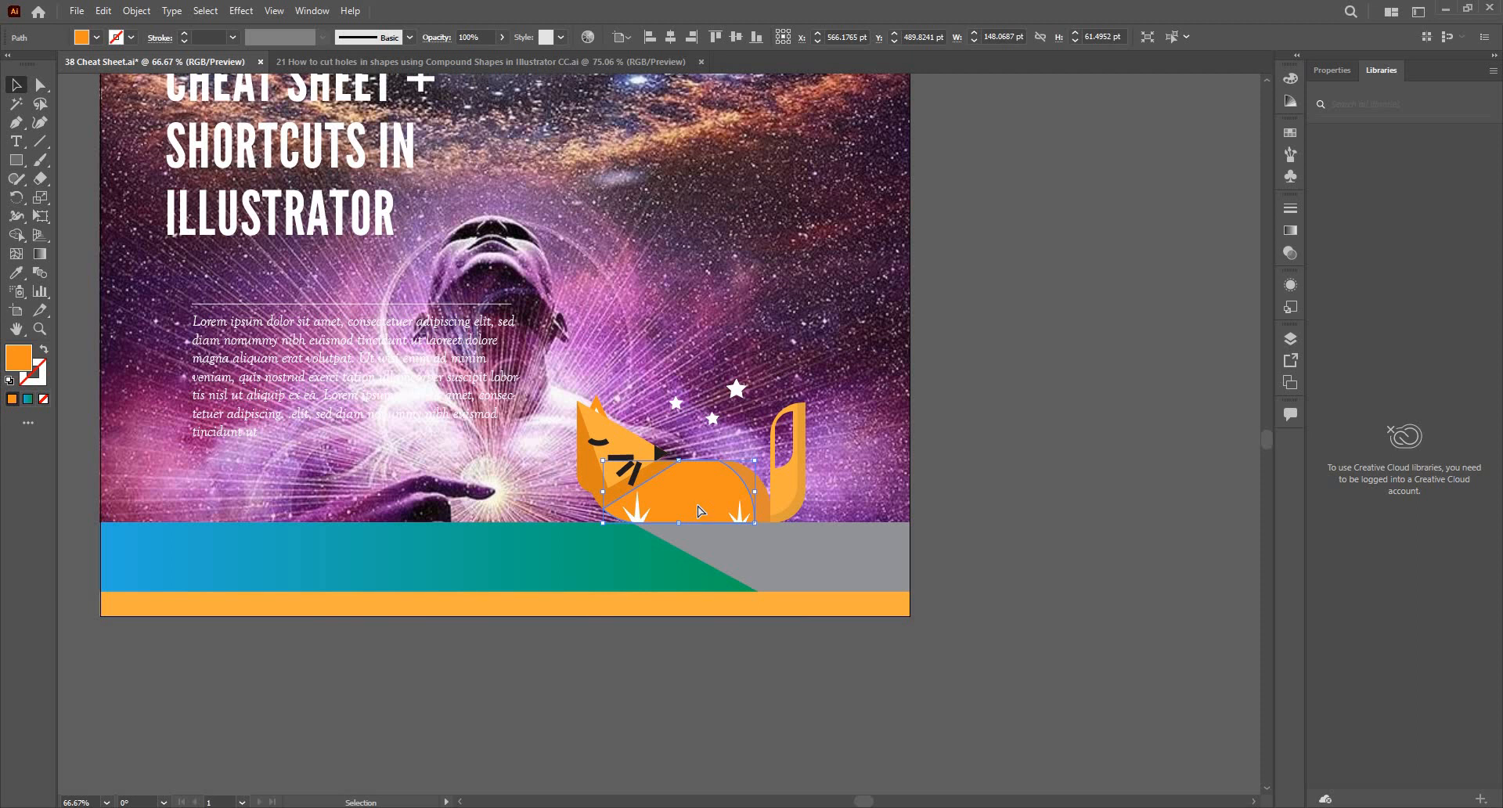
Step: Reopen the General preferences to view the available options and dismiss them without changes
key("ctrl+k")
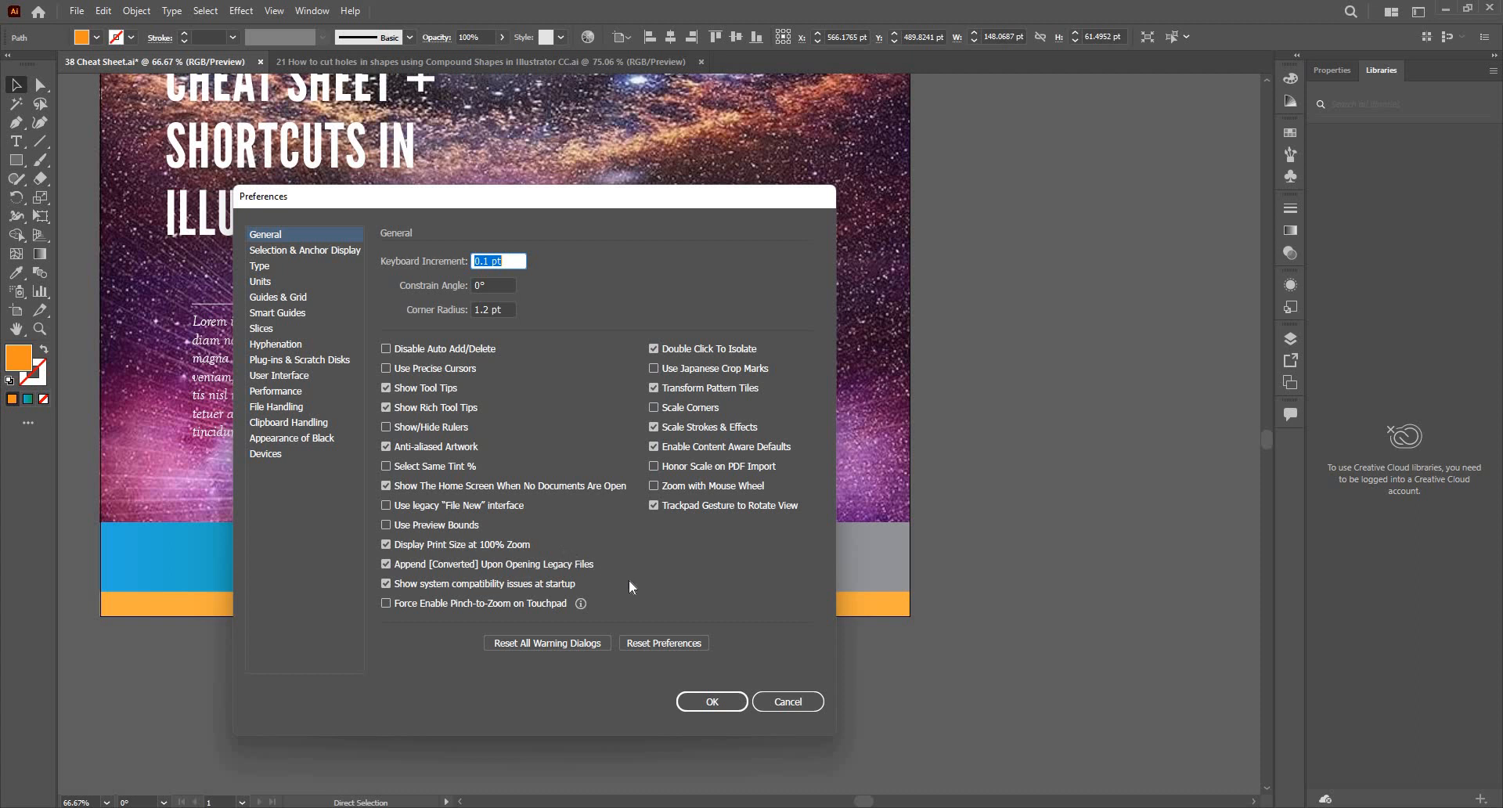
left_click(485, 493)
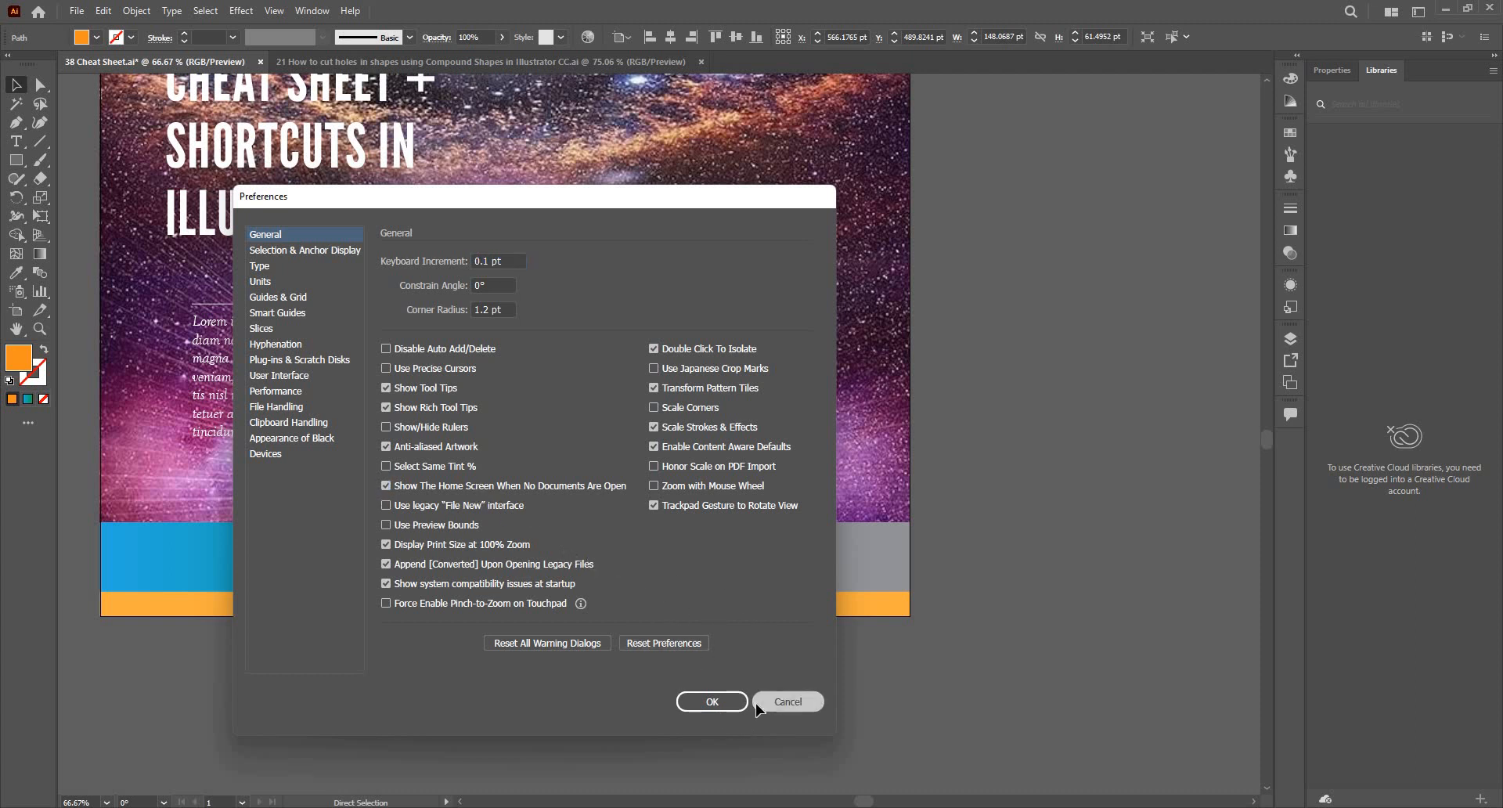
left_click(756, 704)
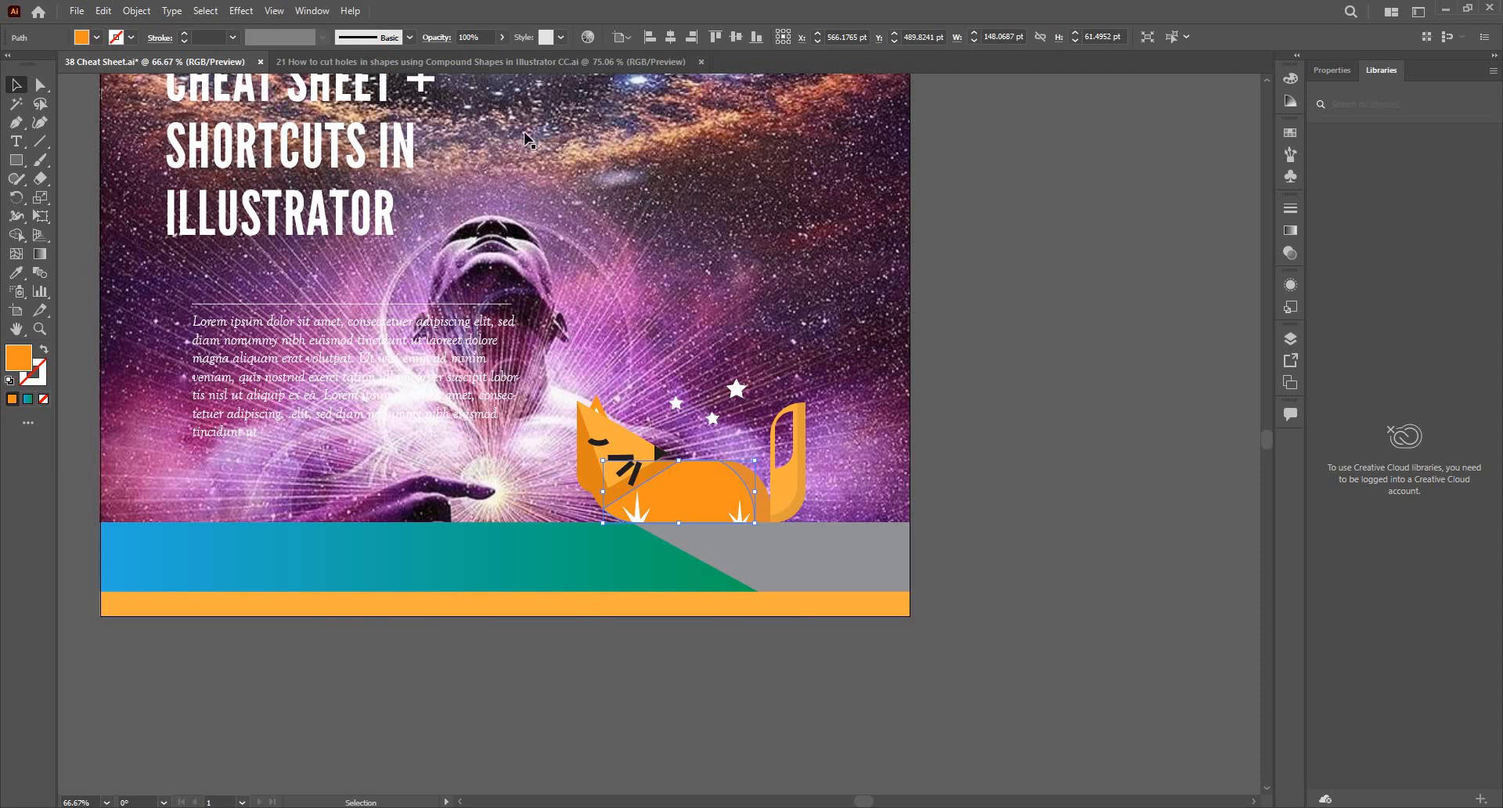
Step: Switch to the "21 How to cut holes in shapes" document, select the pink and cream layered artwork, and zoom in and out on it
left_click(504, 63)
left_click(828, 335)
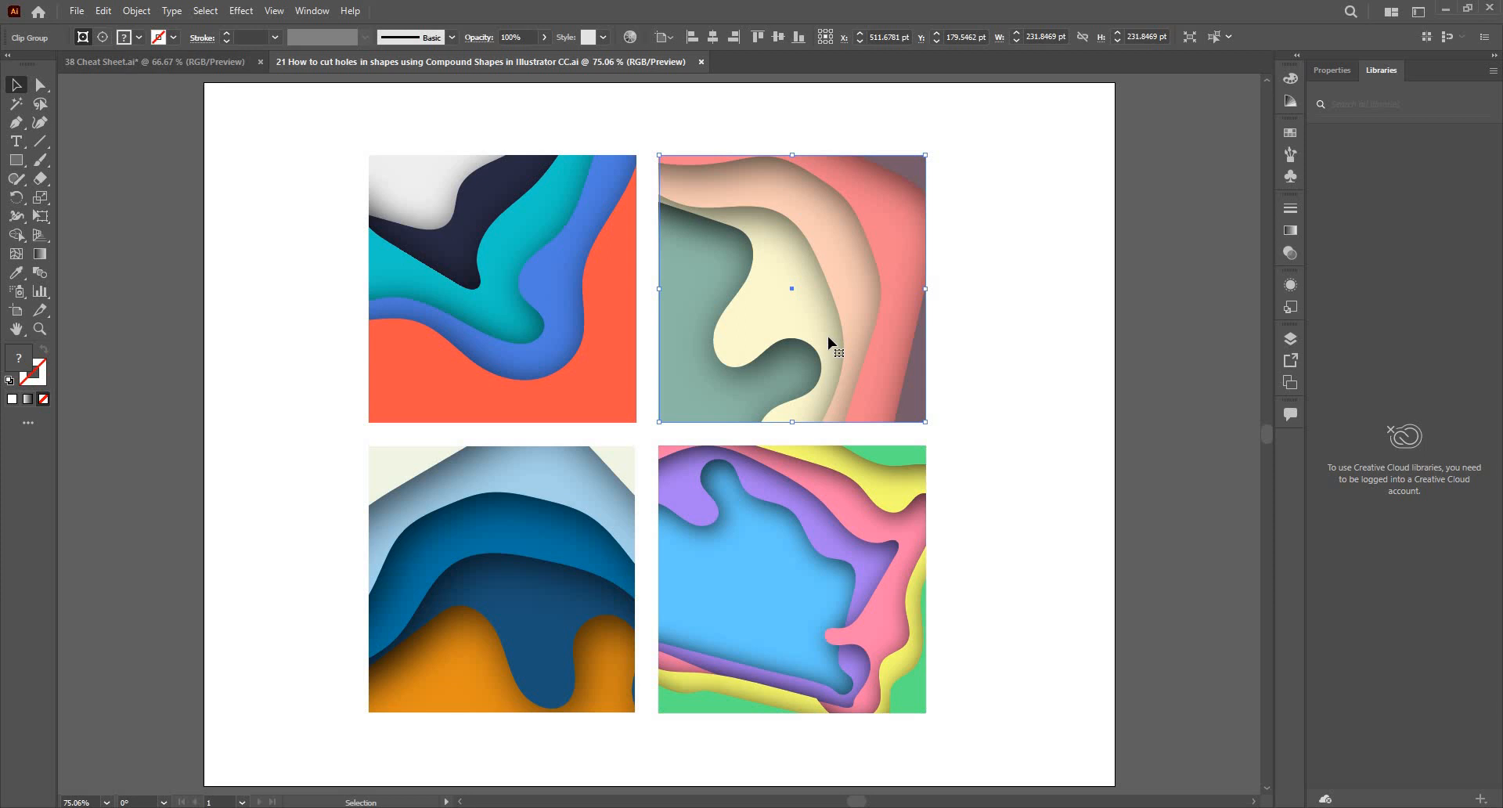
scroll(466, 547, "down", 1)
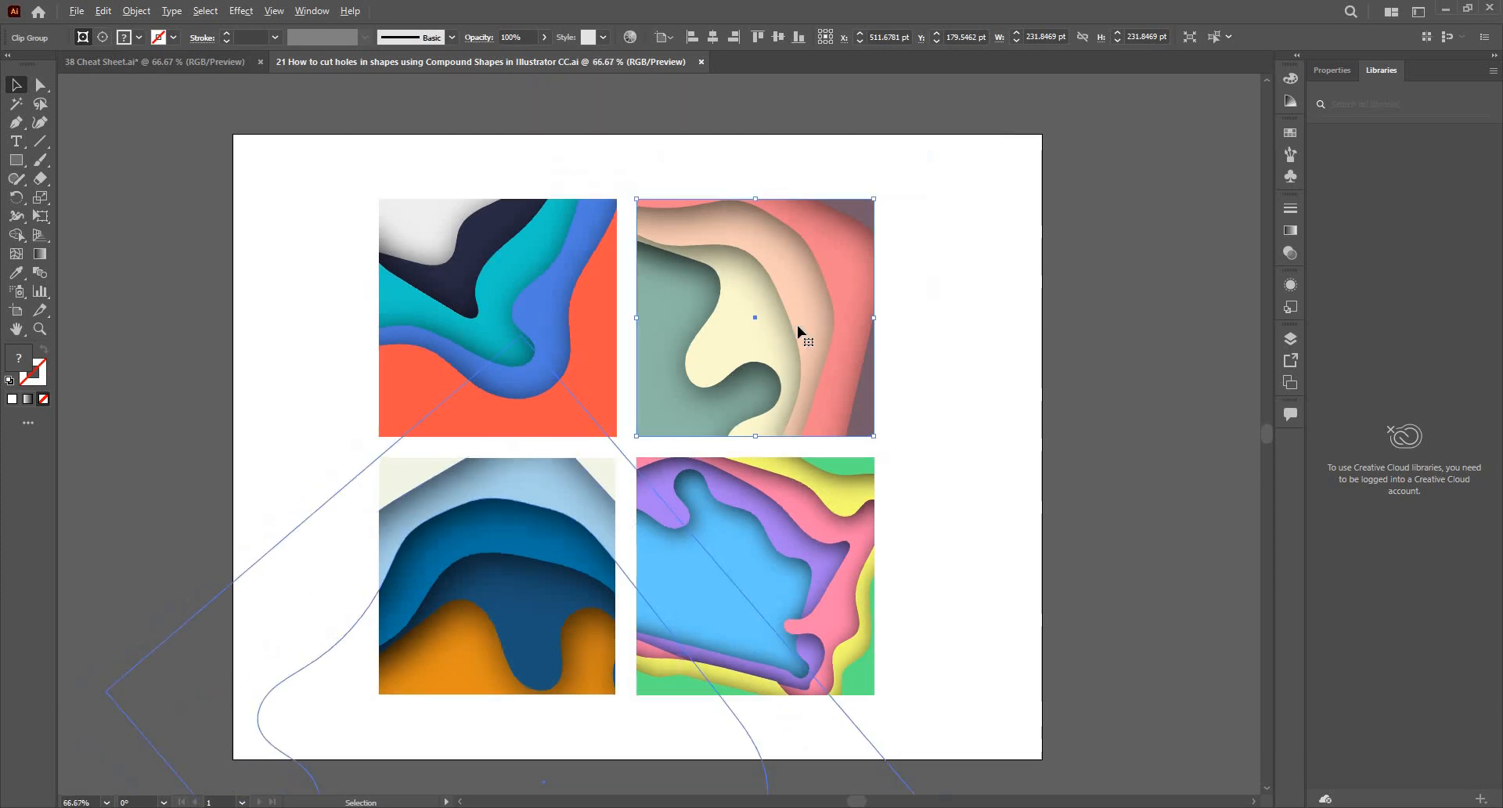
scroll(864, 249, "up", 1)
left_click_drag(802, 300, 746, 478)
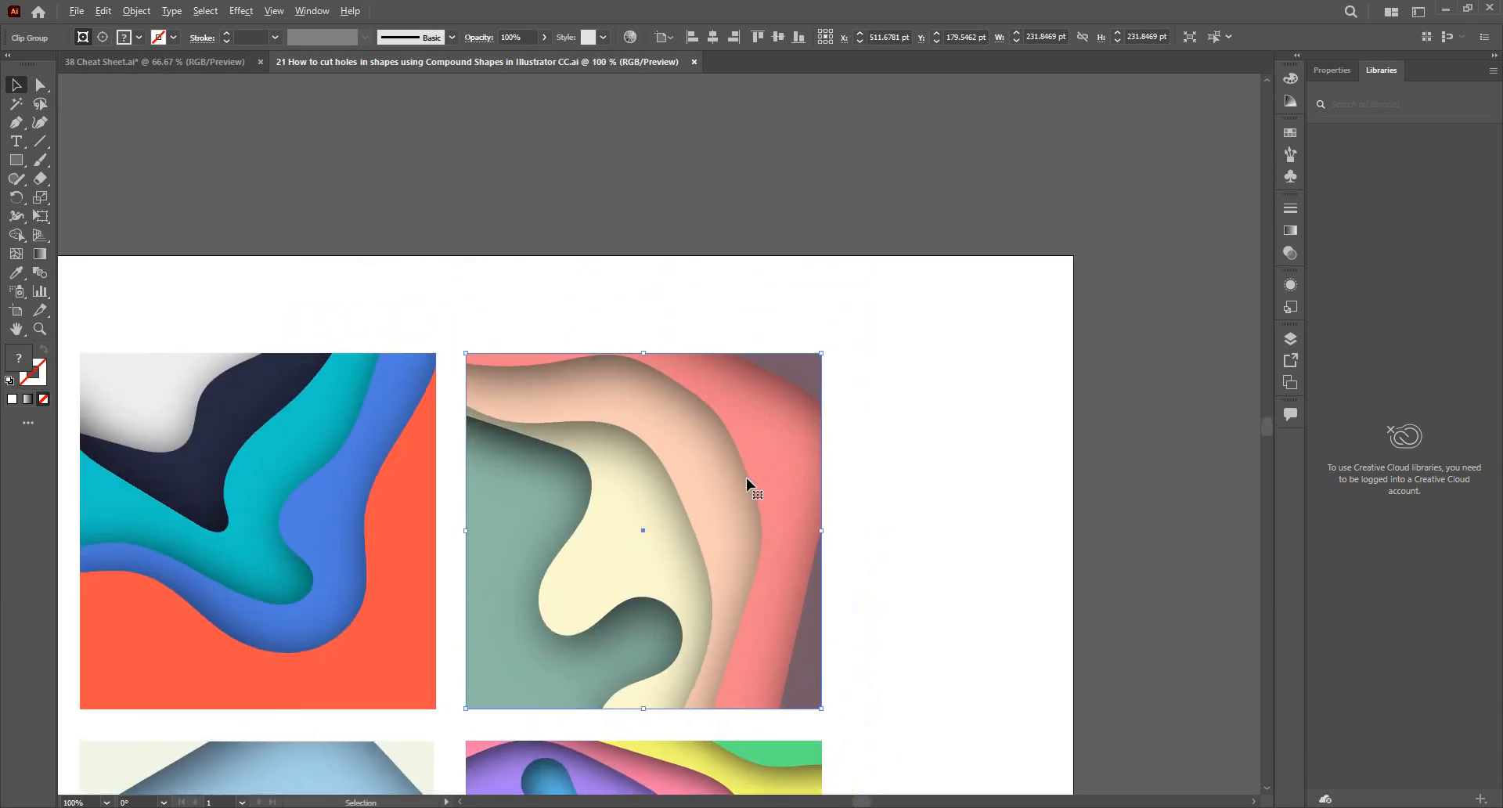
scroll(745, 477, "down", 1)
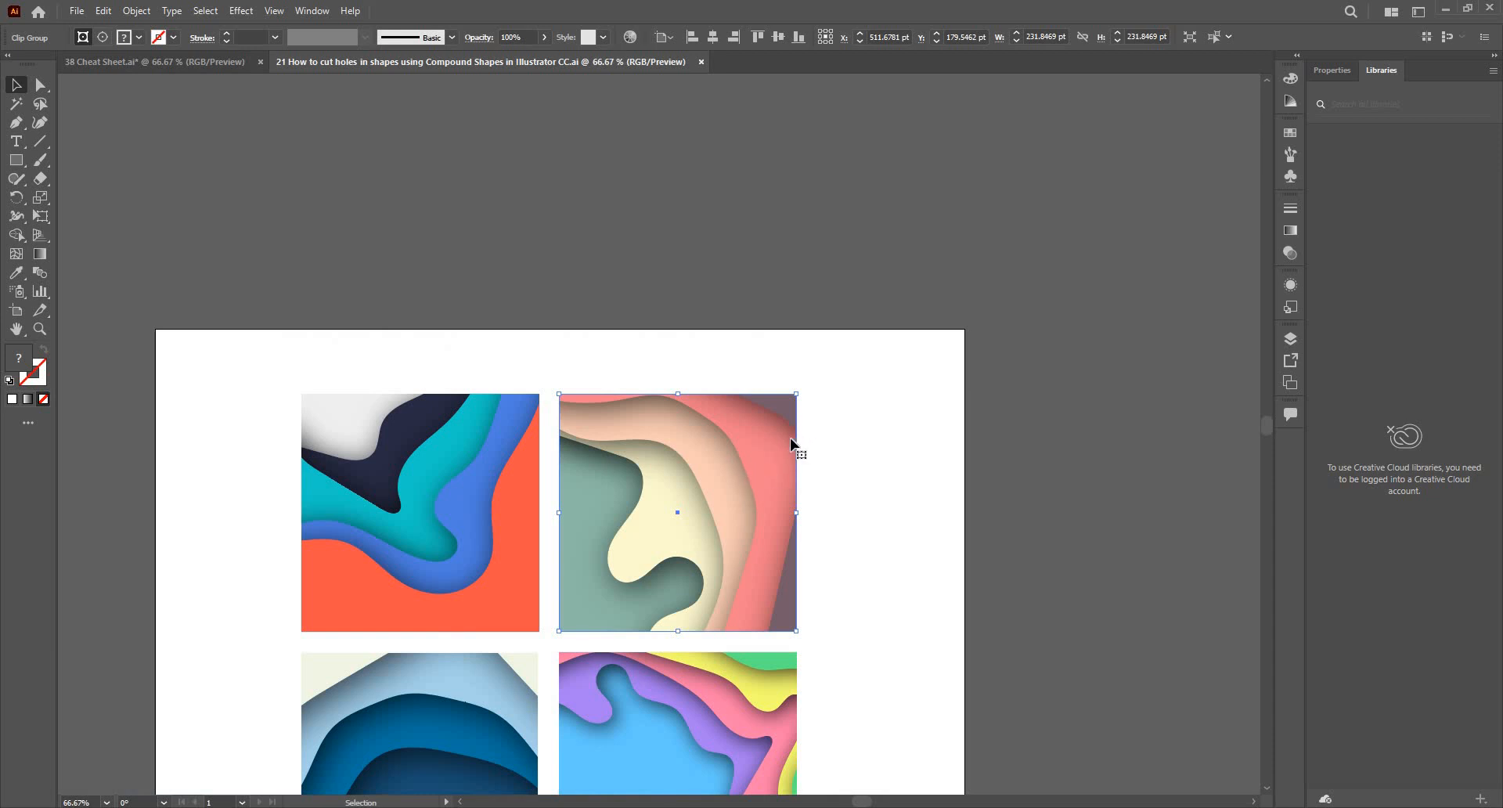
Step: Enlarge the pink and cream artwork to about 429 pt square and set the document raster effects resolution to High (300 ppi)
left_click_drag(797, 394, 1041, 190)
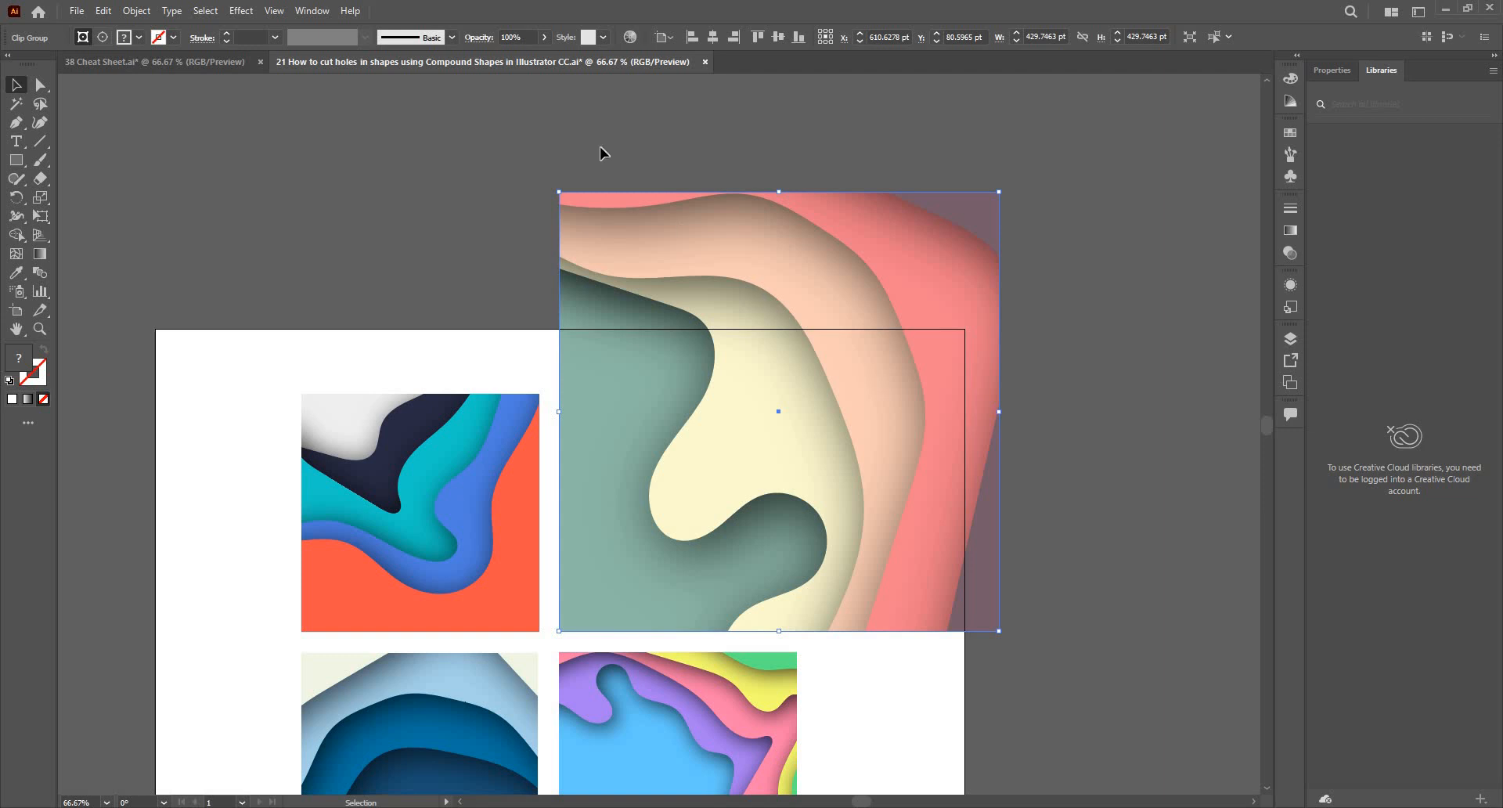
left_click(240, 11)
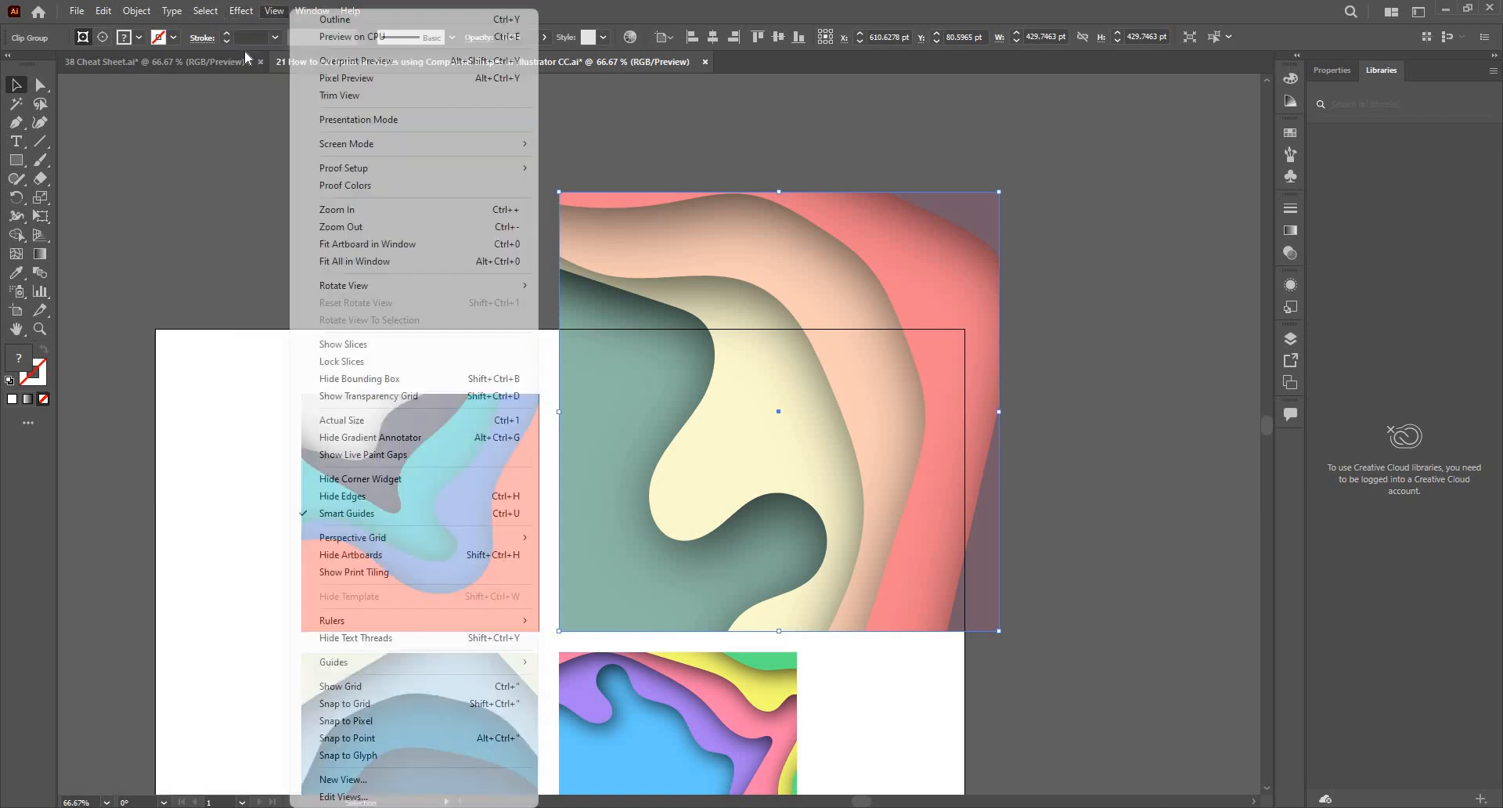
left_click(313, 64)
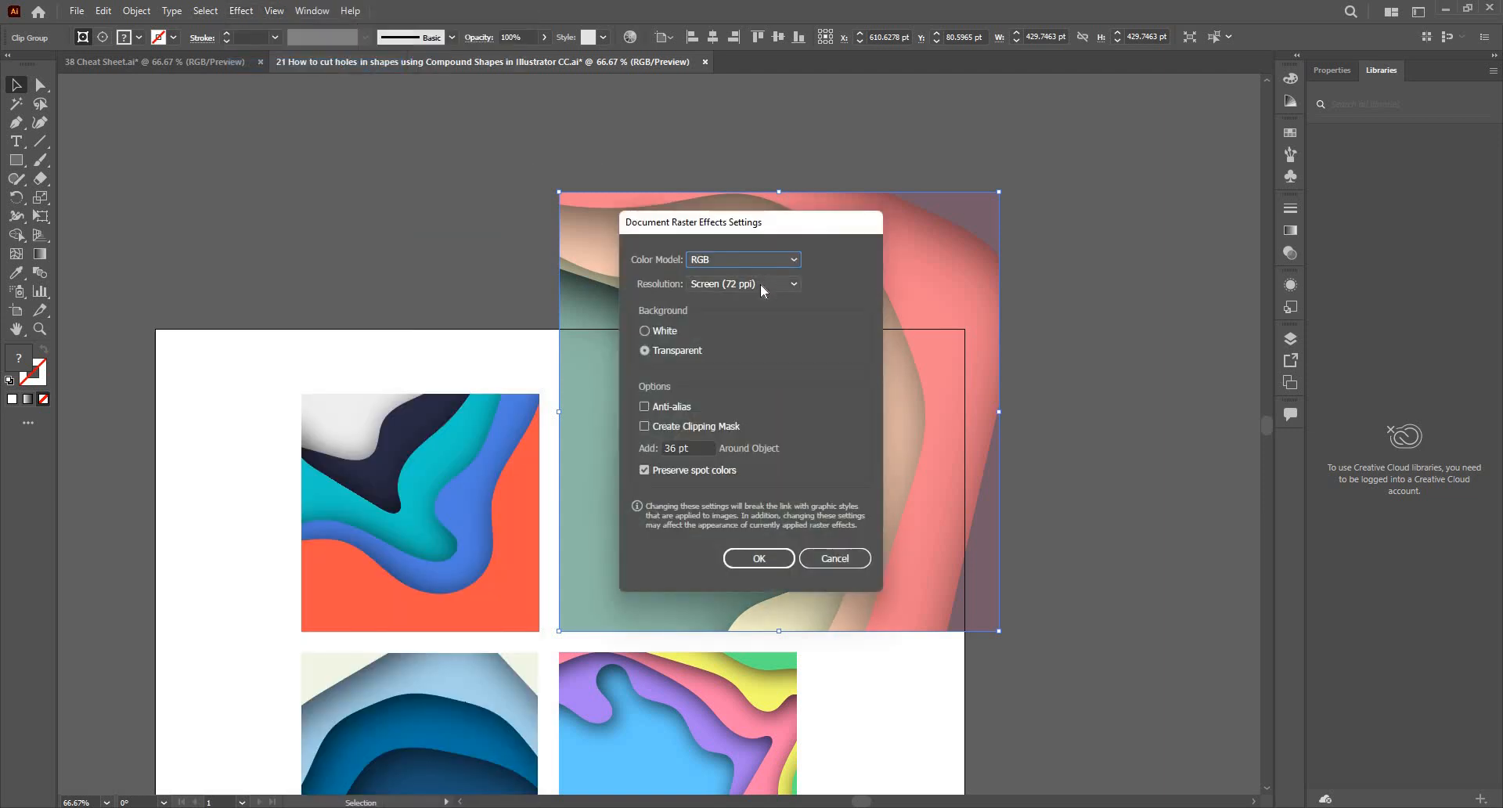
left_click(759, 283)
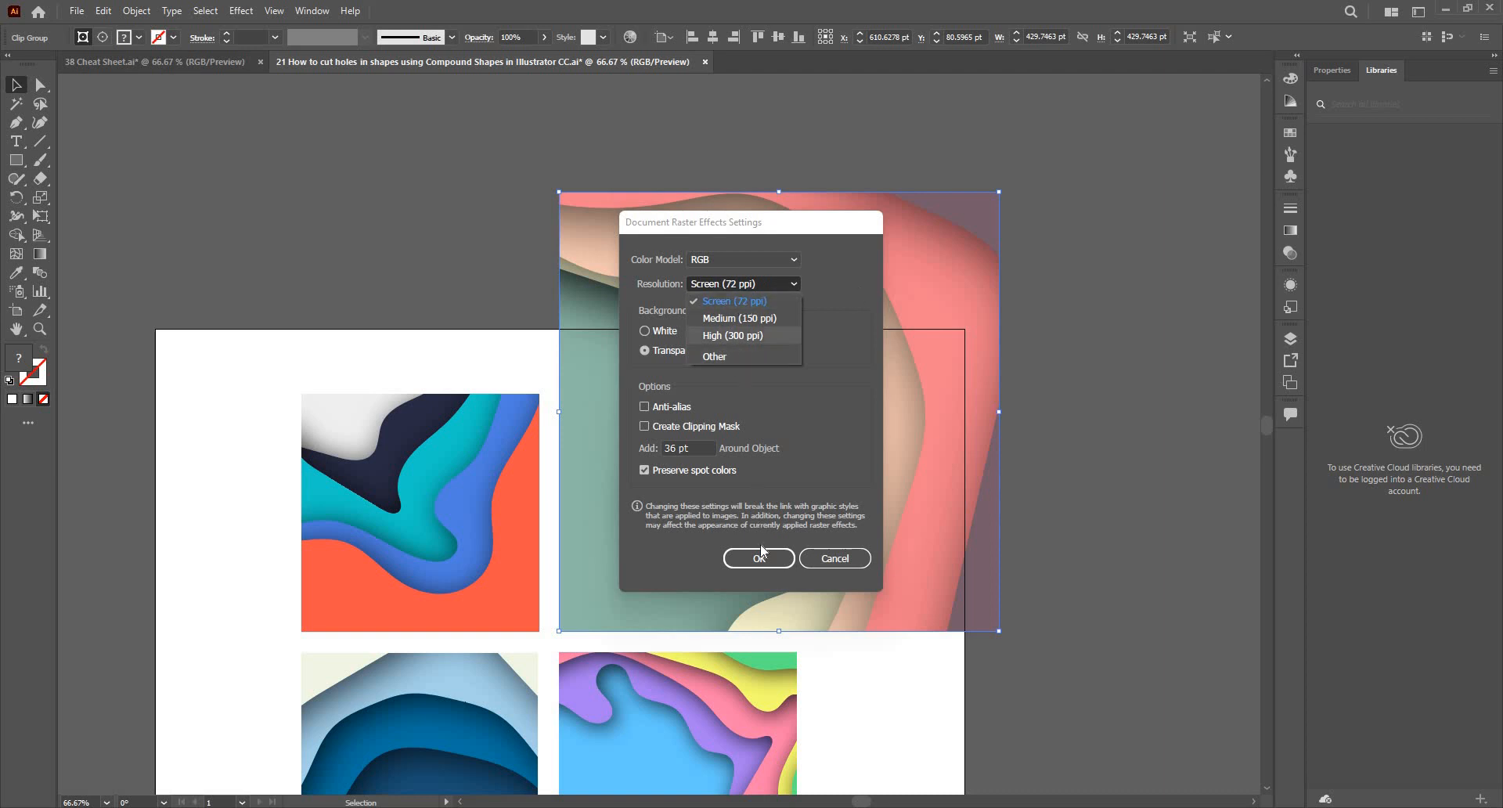
left_click(728, 336)
left_click(758, 558)
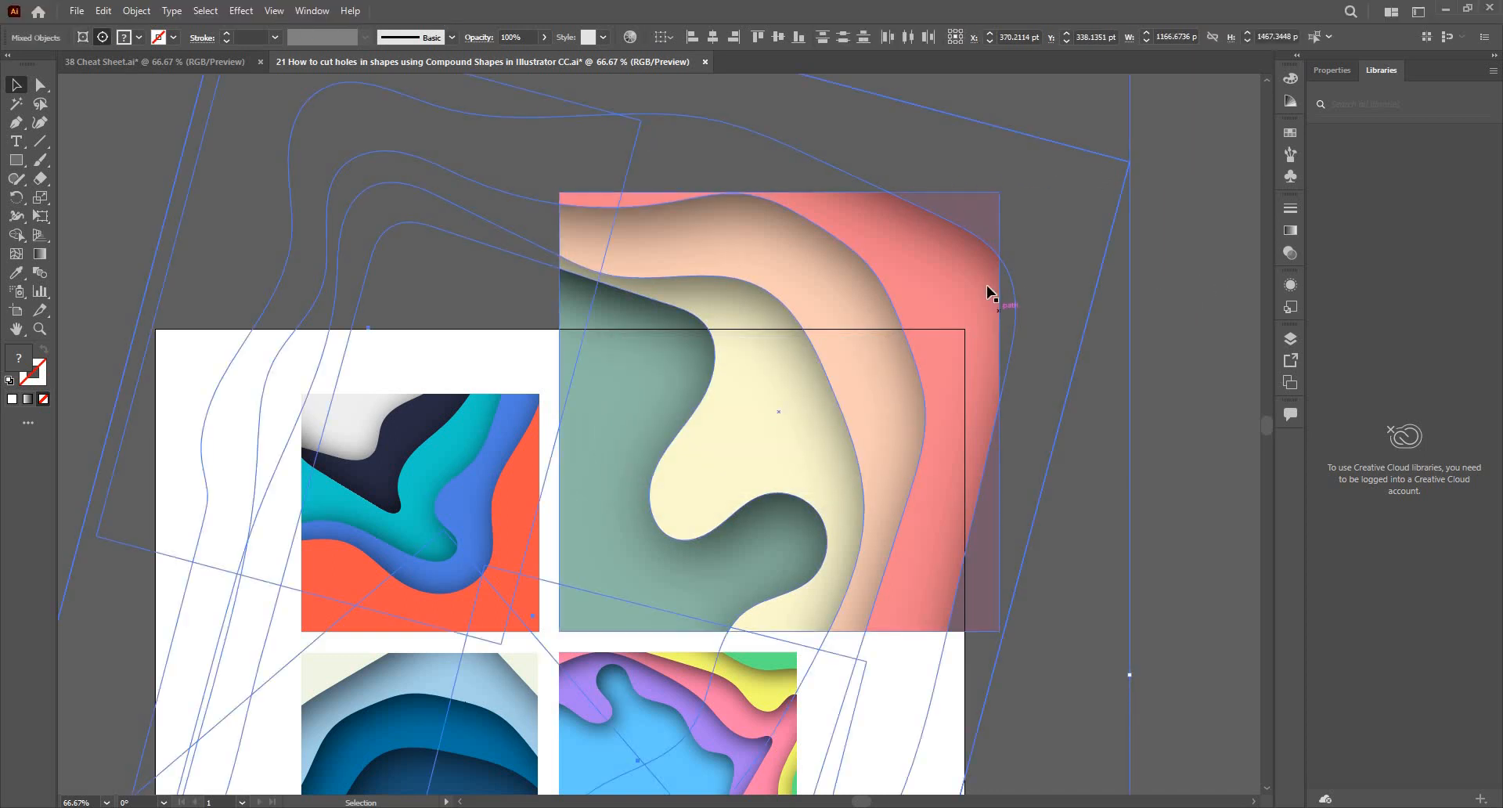
Step: Enlarge the pink and cream artwork to about 491 pt square and set the document raster effects resolution to Screen (72 ppi)
left_click(997, 197)
left_click_drag(1002, 192, 1045, 182)
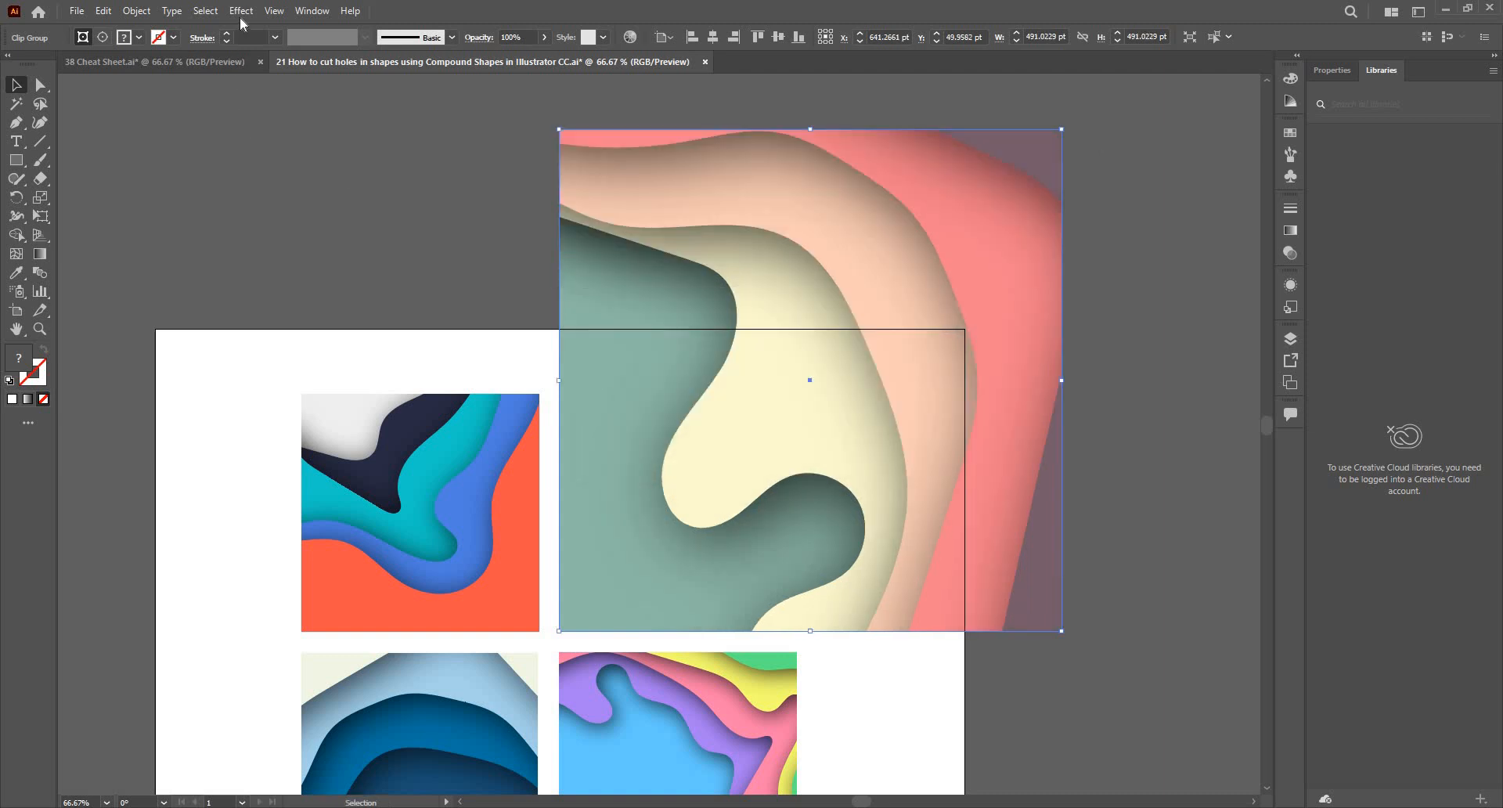
left_click(241, 11)
left_click(302, 64)
left_click(744, 283)
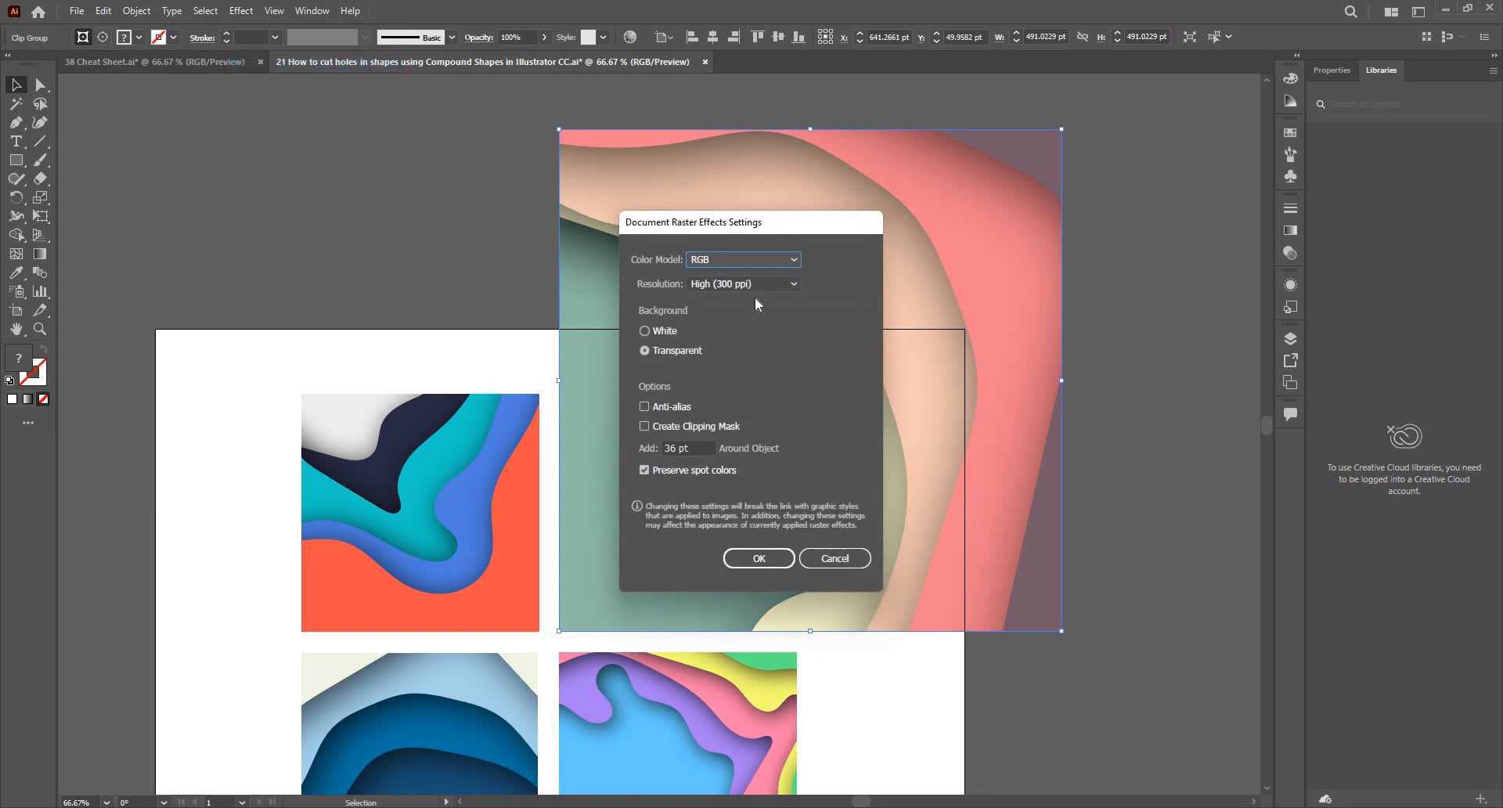
left_click(755, 302)
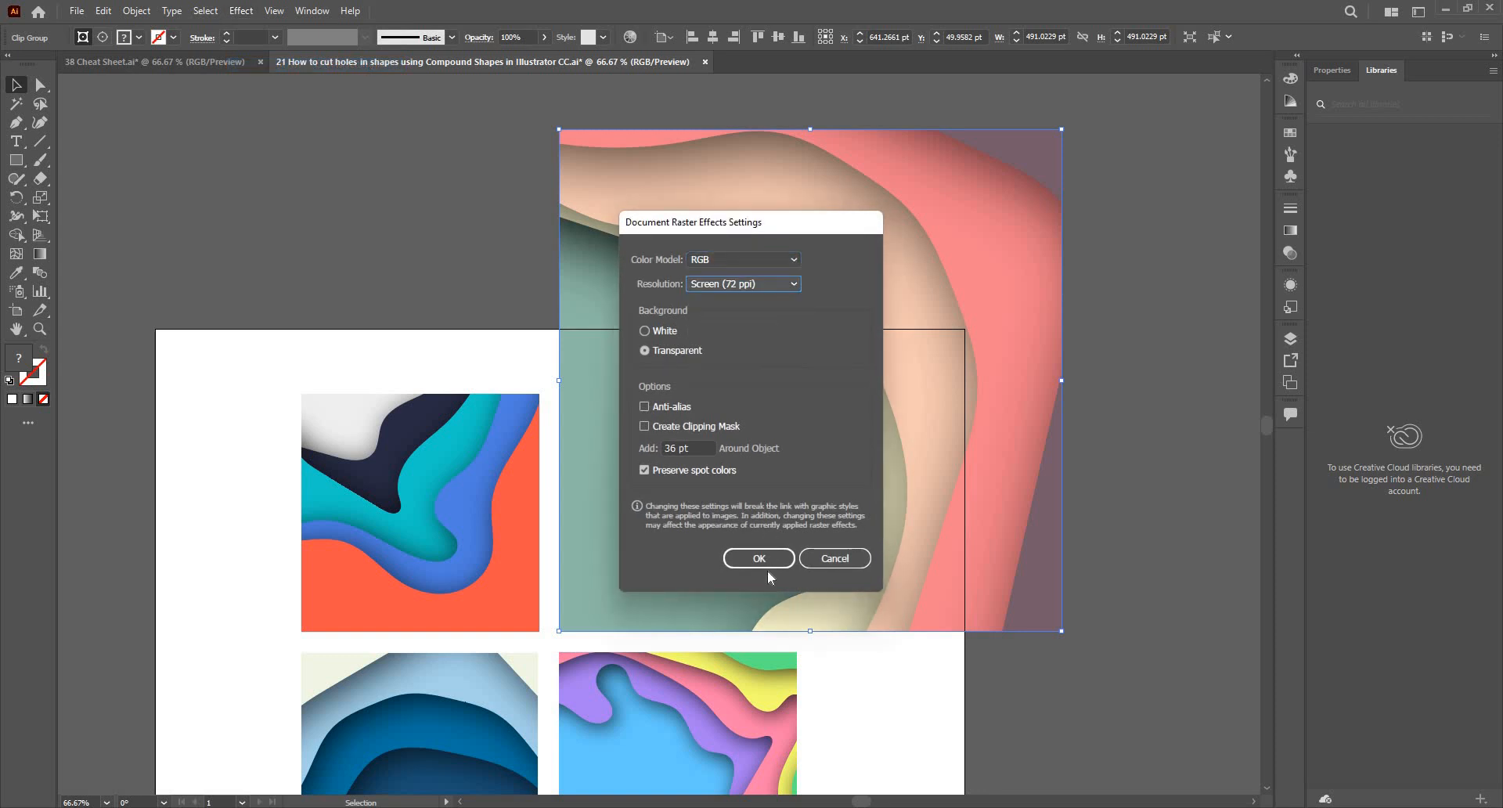
left_click(767, 561)
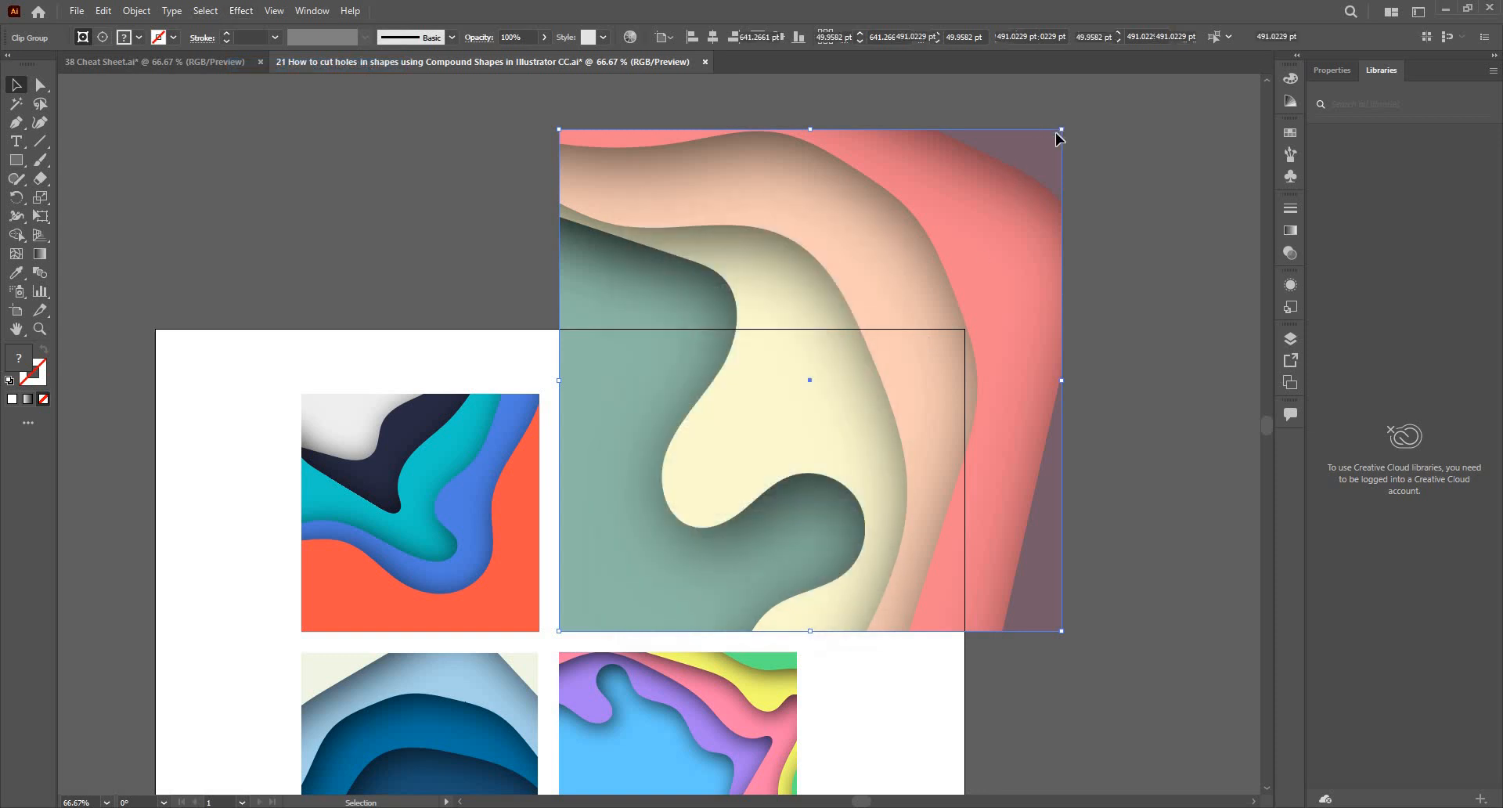
Step: Scale the pink and cream artwork down to about 232 pt square so it fits its place in the two-by-two grid
key("ctrl+a")
key("ctrl+minus")
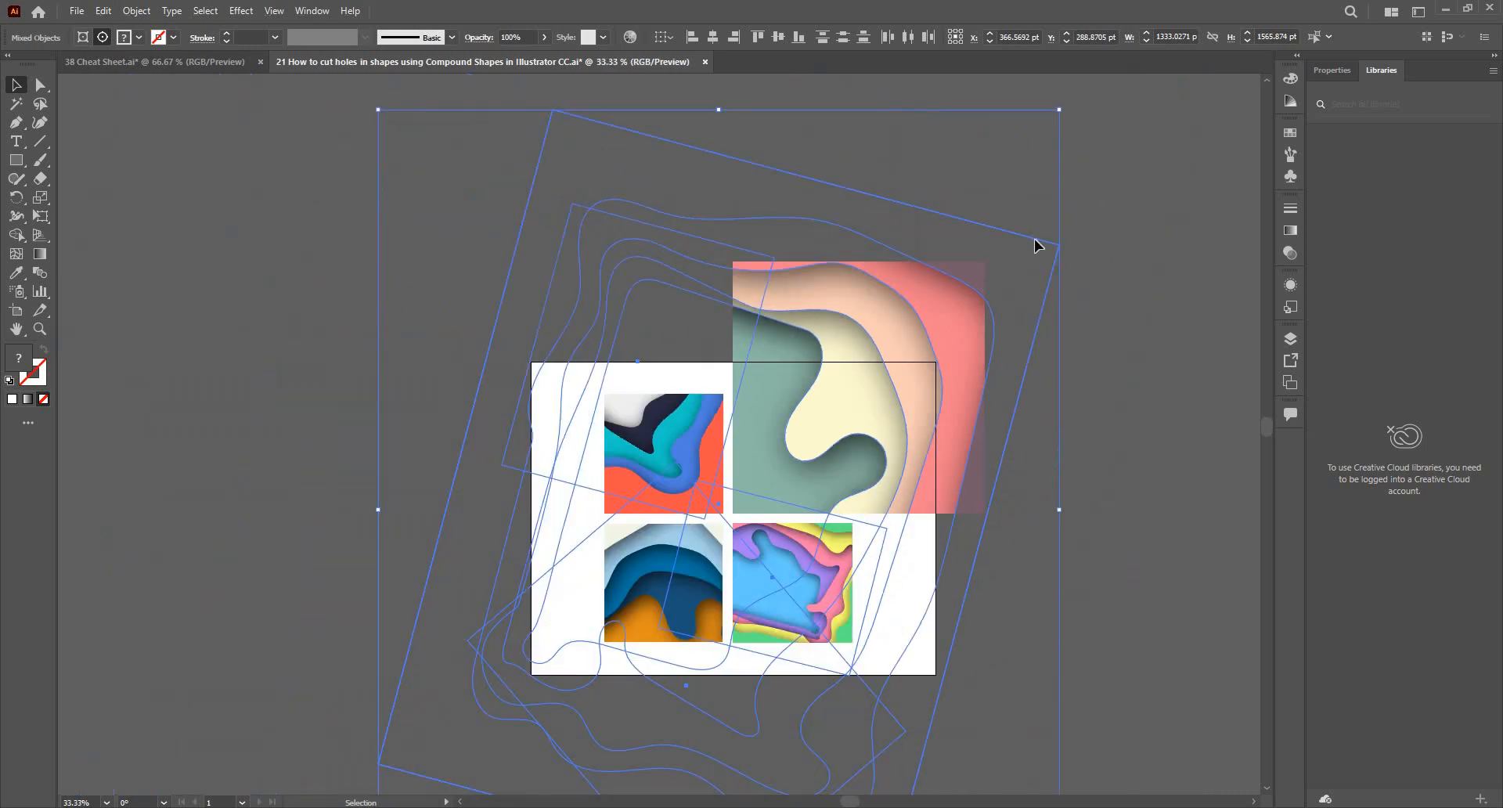
left_click(1002, 257)
left_click(944, 301)
left_click_drag(984, 261, 852, 395)
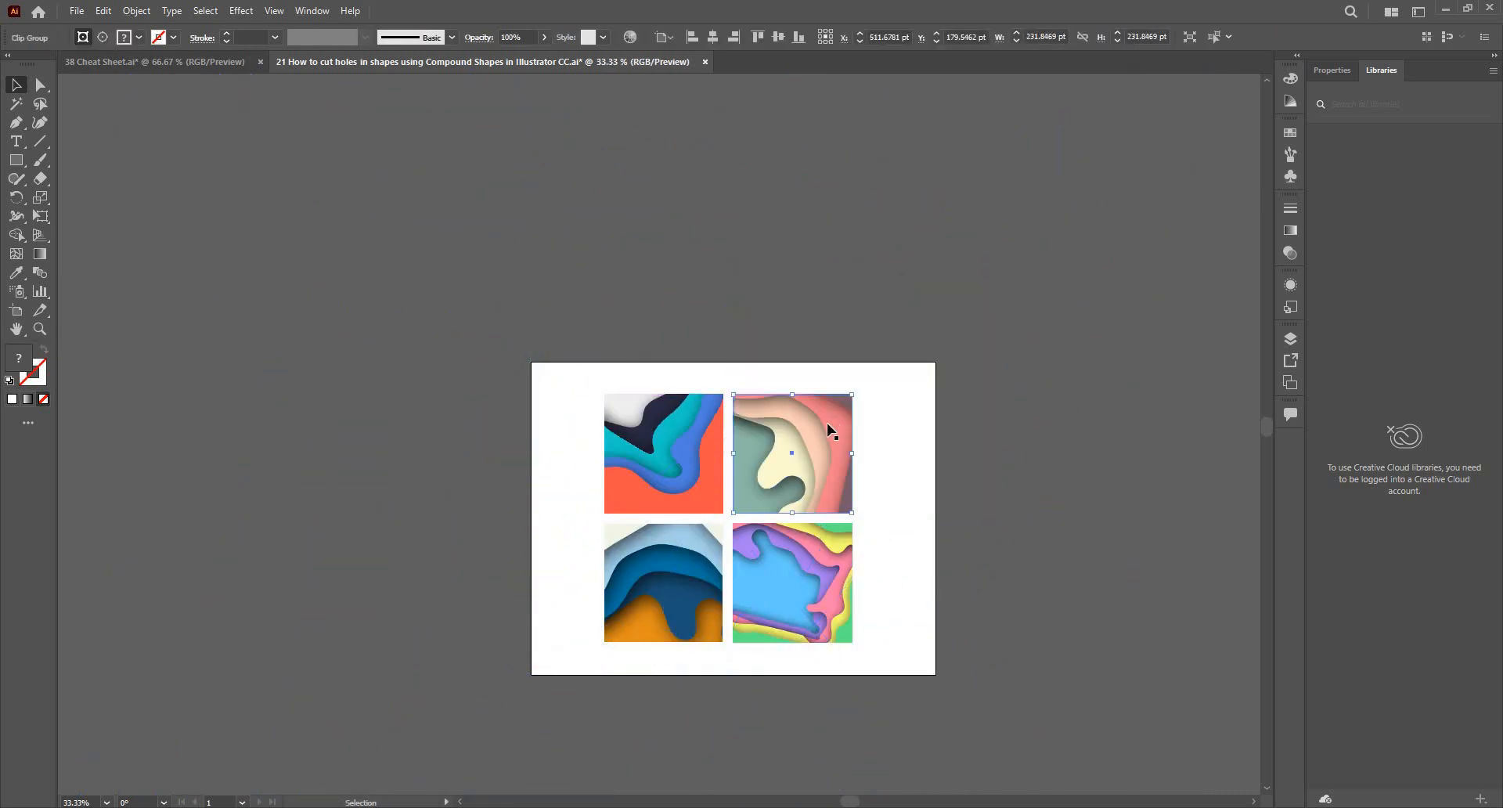
Step: Try enlarging the teal and orange layered artwork from its upper-left corner and undo the scaling
scroll(828, 429, "up", 2)
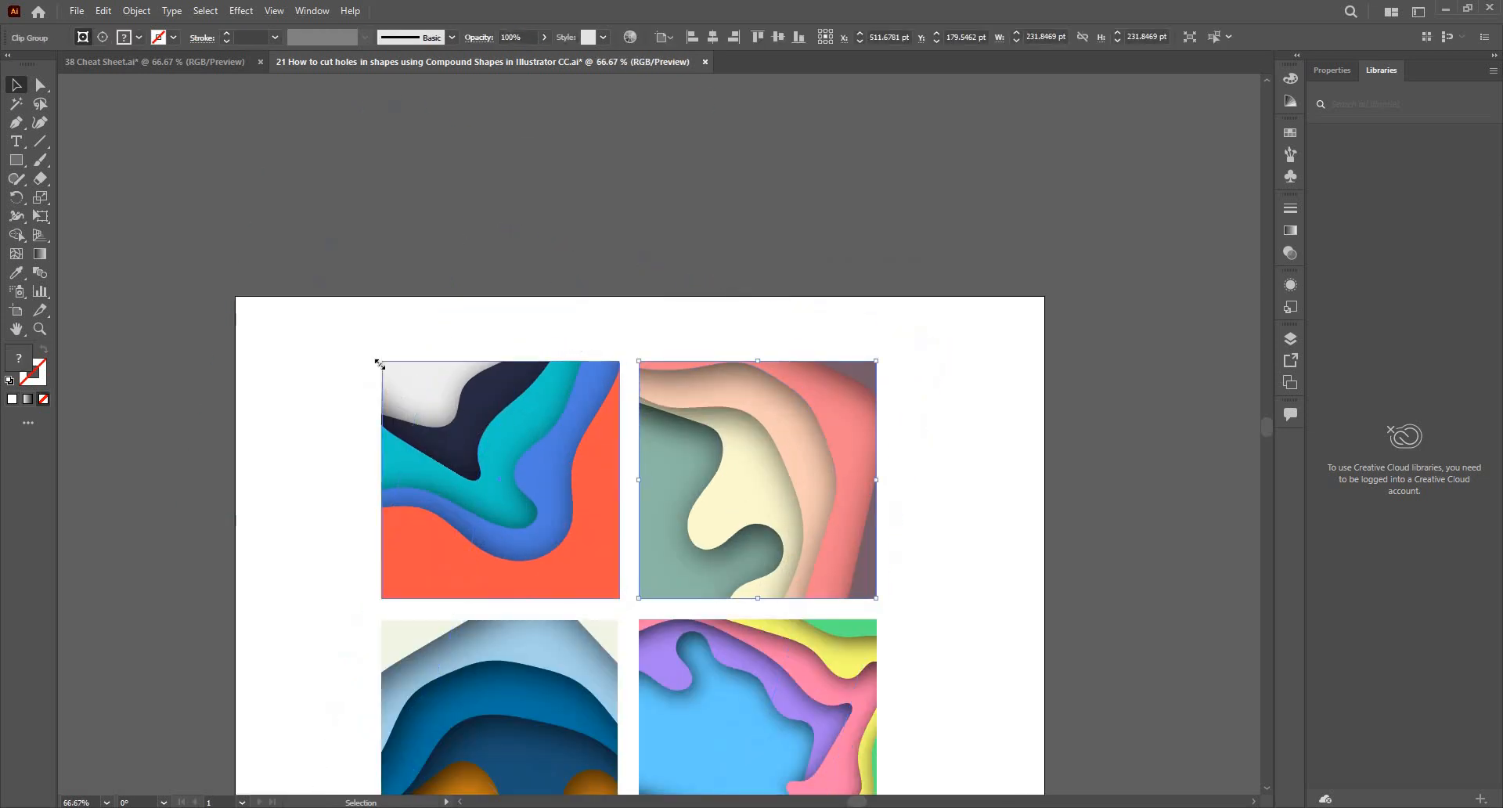
left_click_drag(378, 364, 239, 242)
key("ctrl+z")
Step: Review the Document Raster Effects Settings without changes, then fit the artboard in the window with nothing selected
left_click(241, 11)
left_click(262, 65)
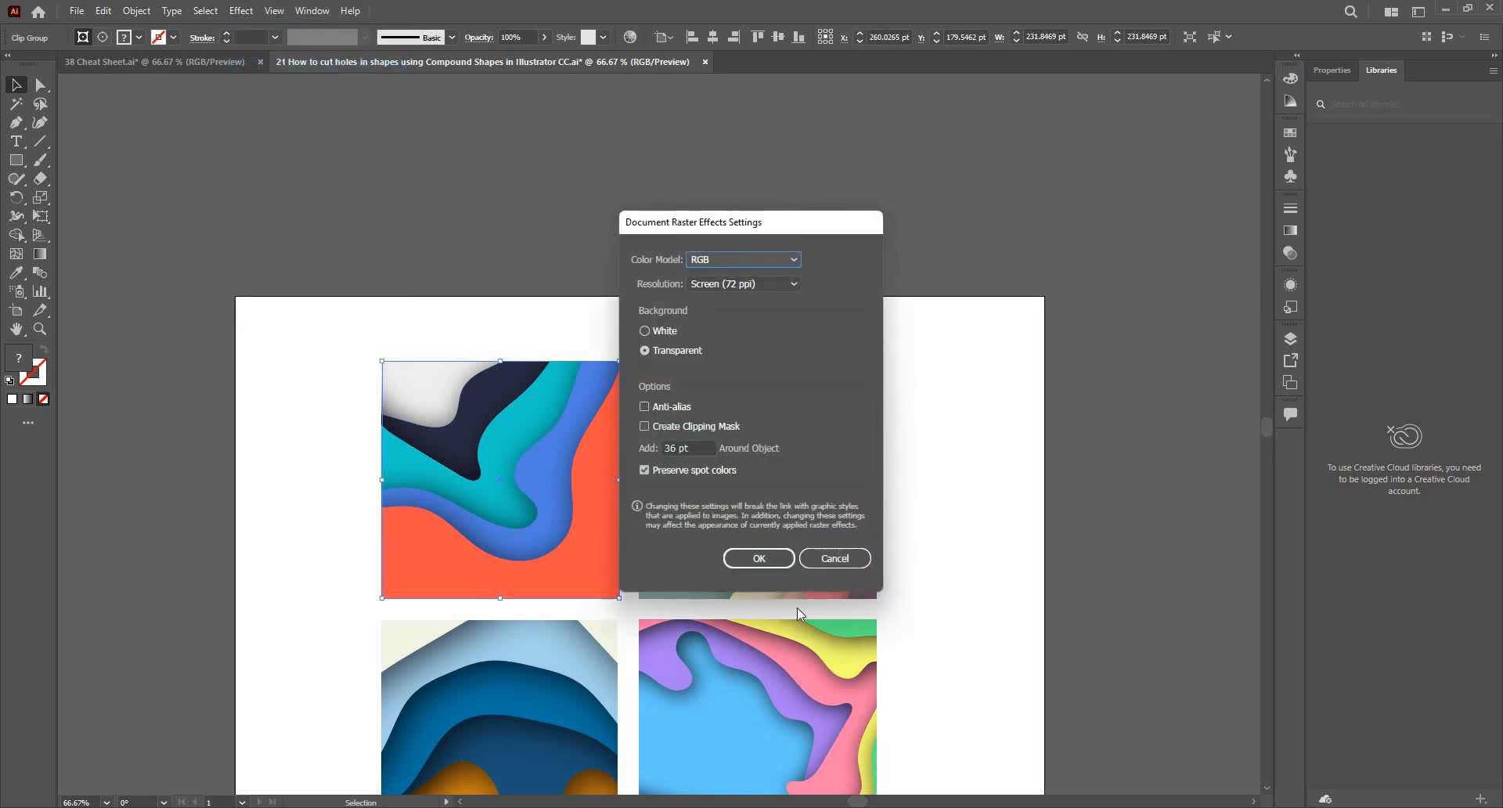
key("Escape")
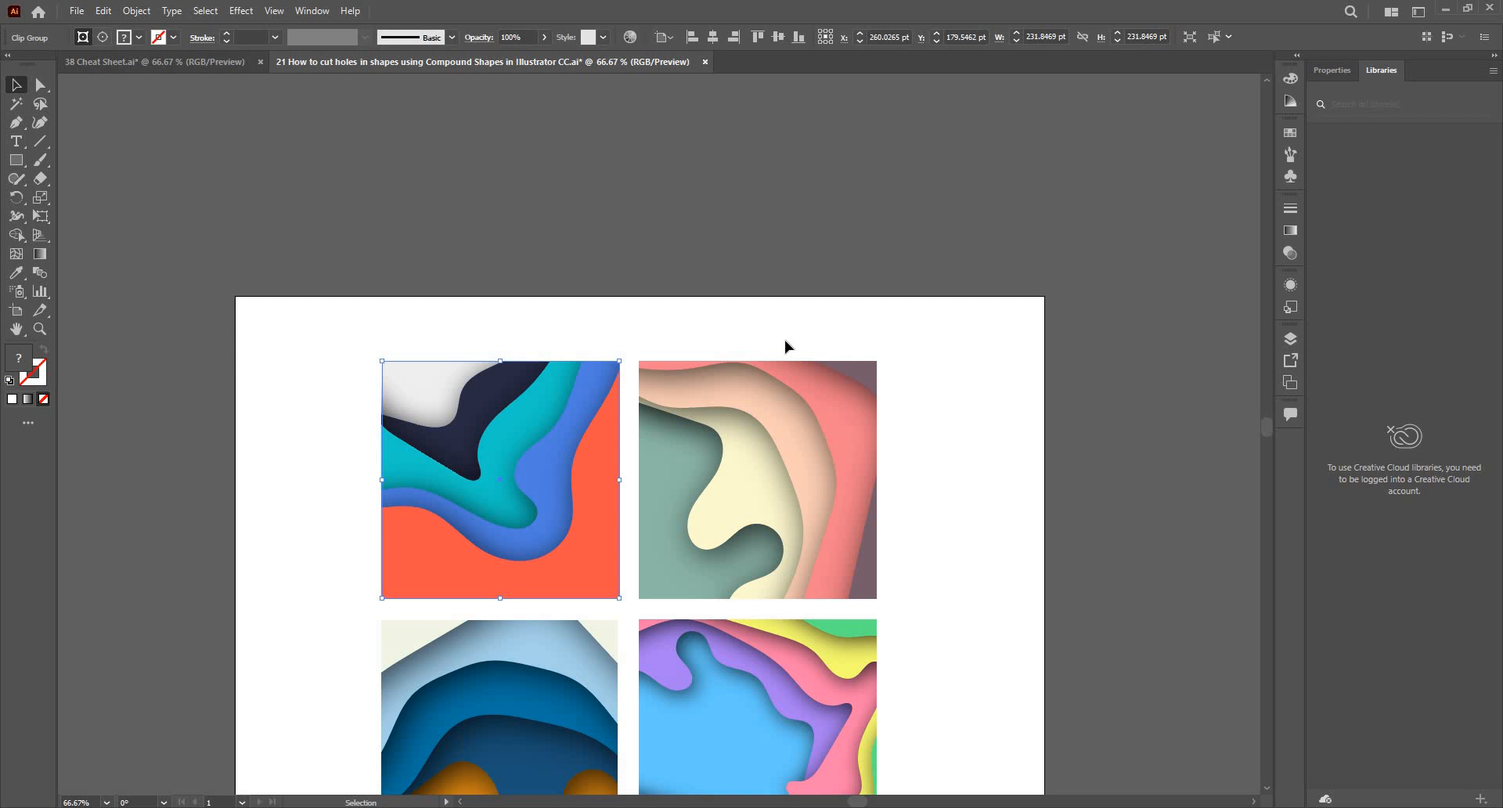
key("ctrl+0")
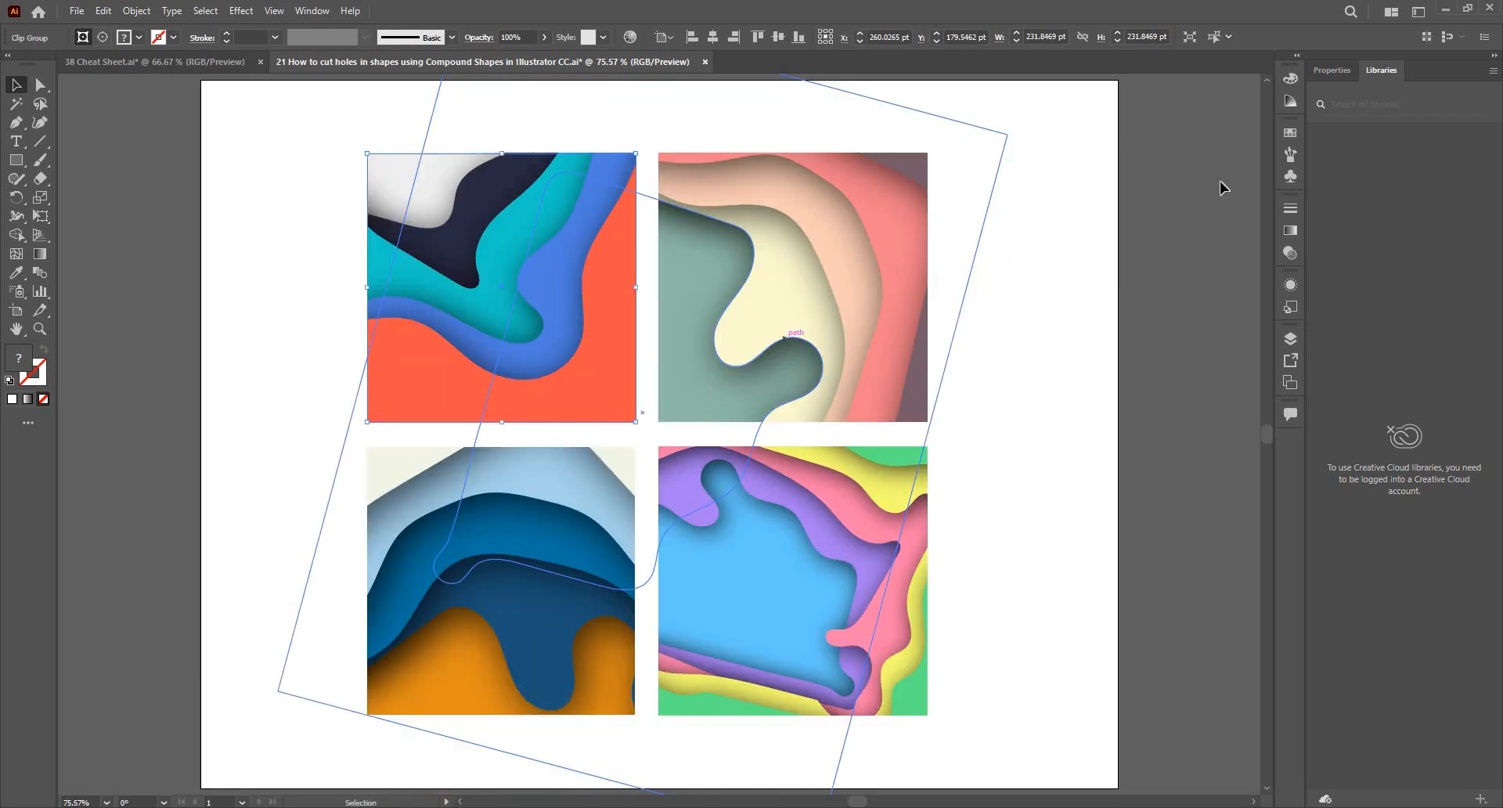
left_click(1220, 181)
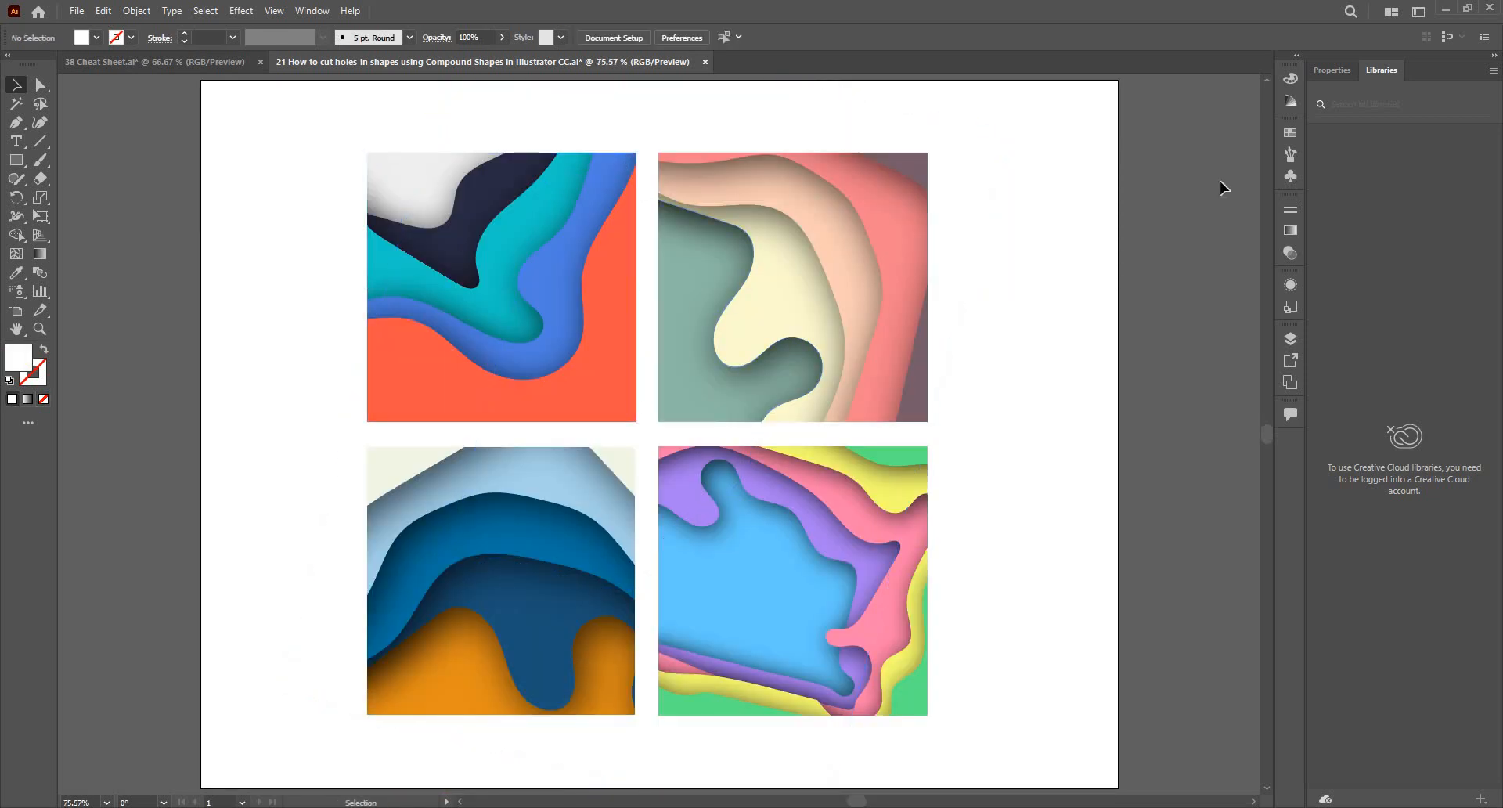